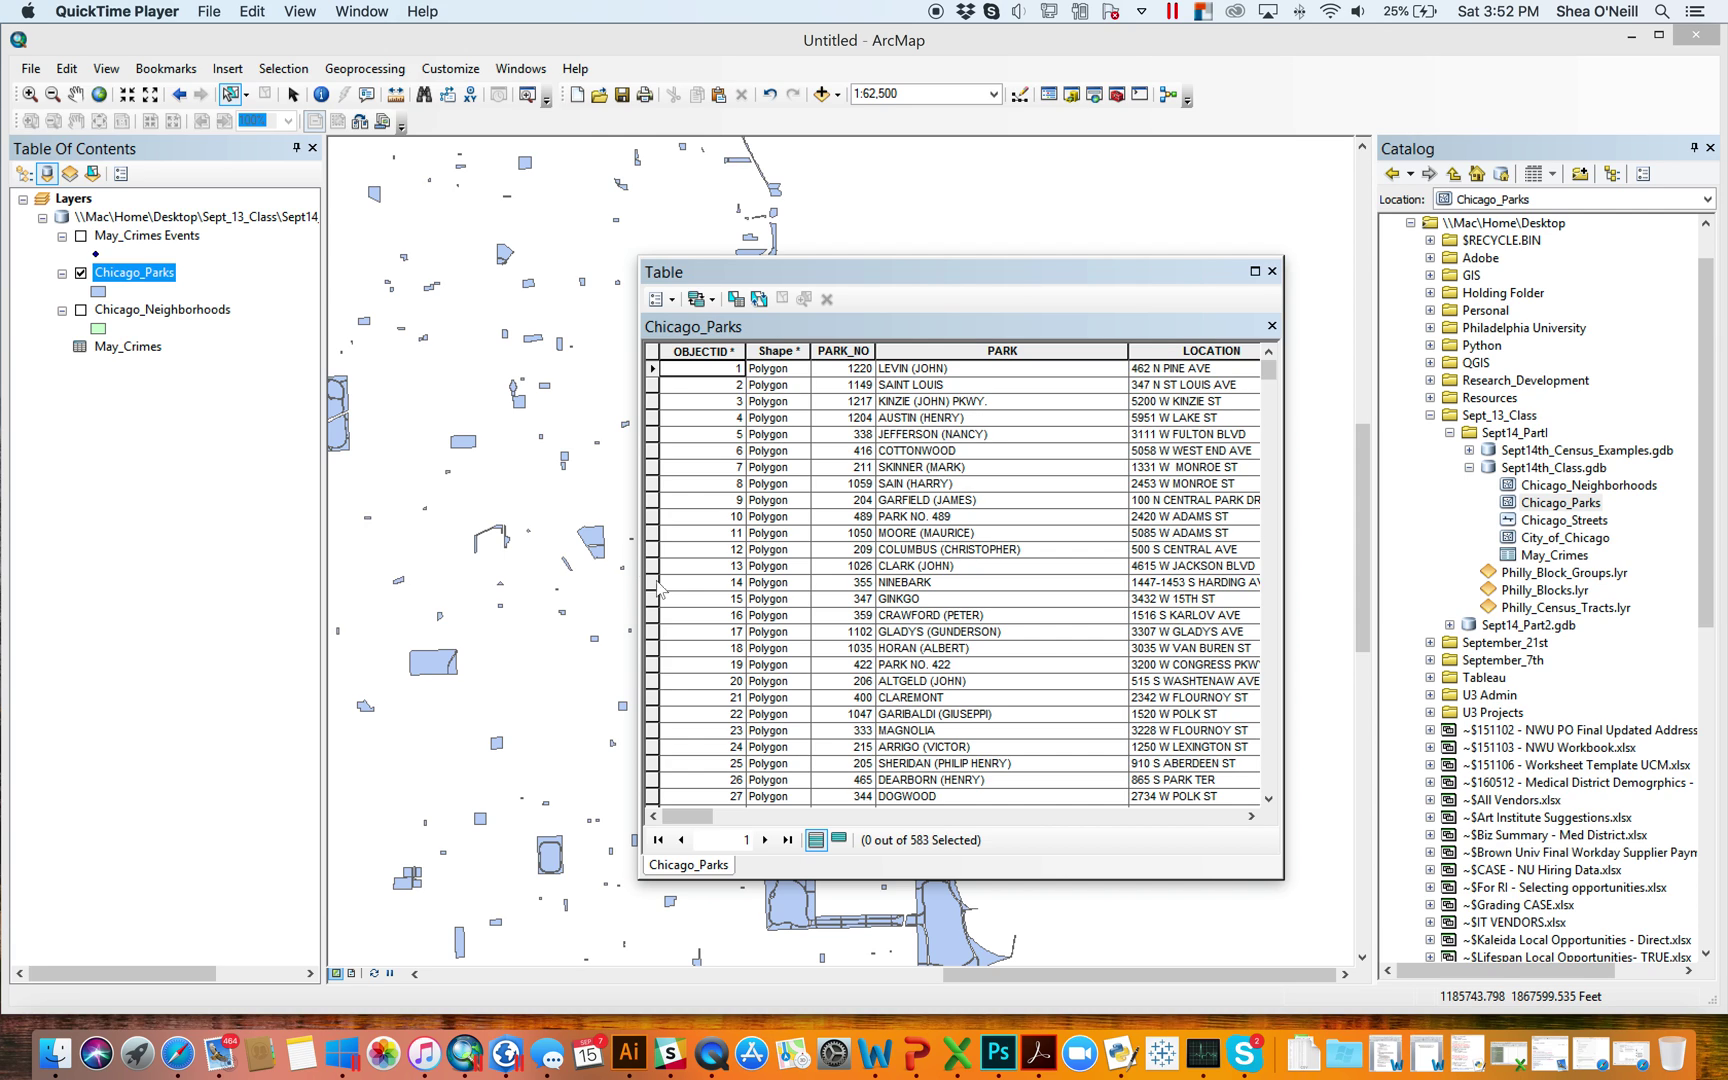
- Widen the Chicago_Parks attribute table, review its fields across to the basketball columns, and narrow the table window again
{"action": "left_click", "coordinate": [636, 533]}
{"action": "left_click_drag", "start_coordinate": [636, 533], "coordinate": [483, 533]}
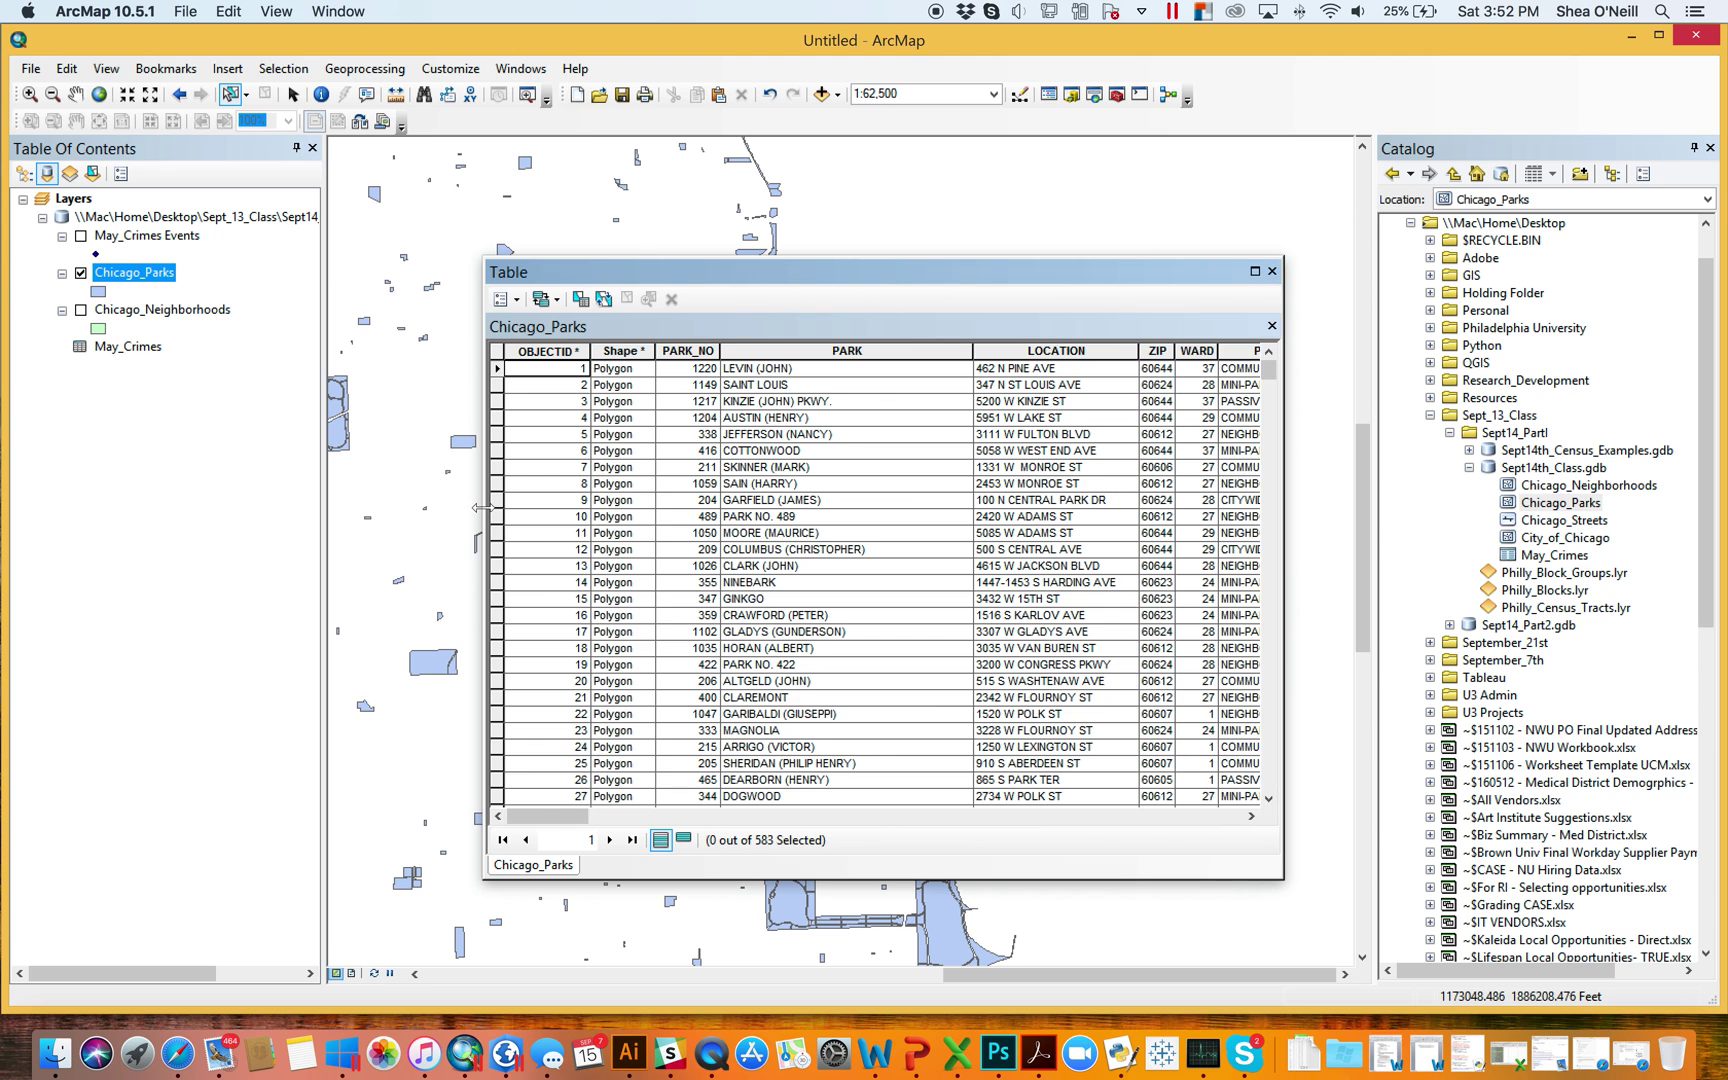
{"action": "left_click_drag", "start_coordinate": [560, 820], "coordinate": [653, 818]}
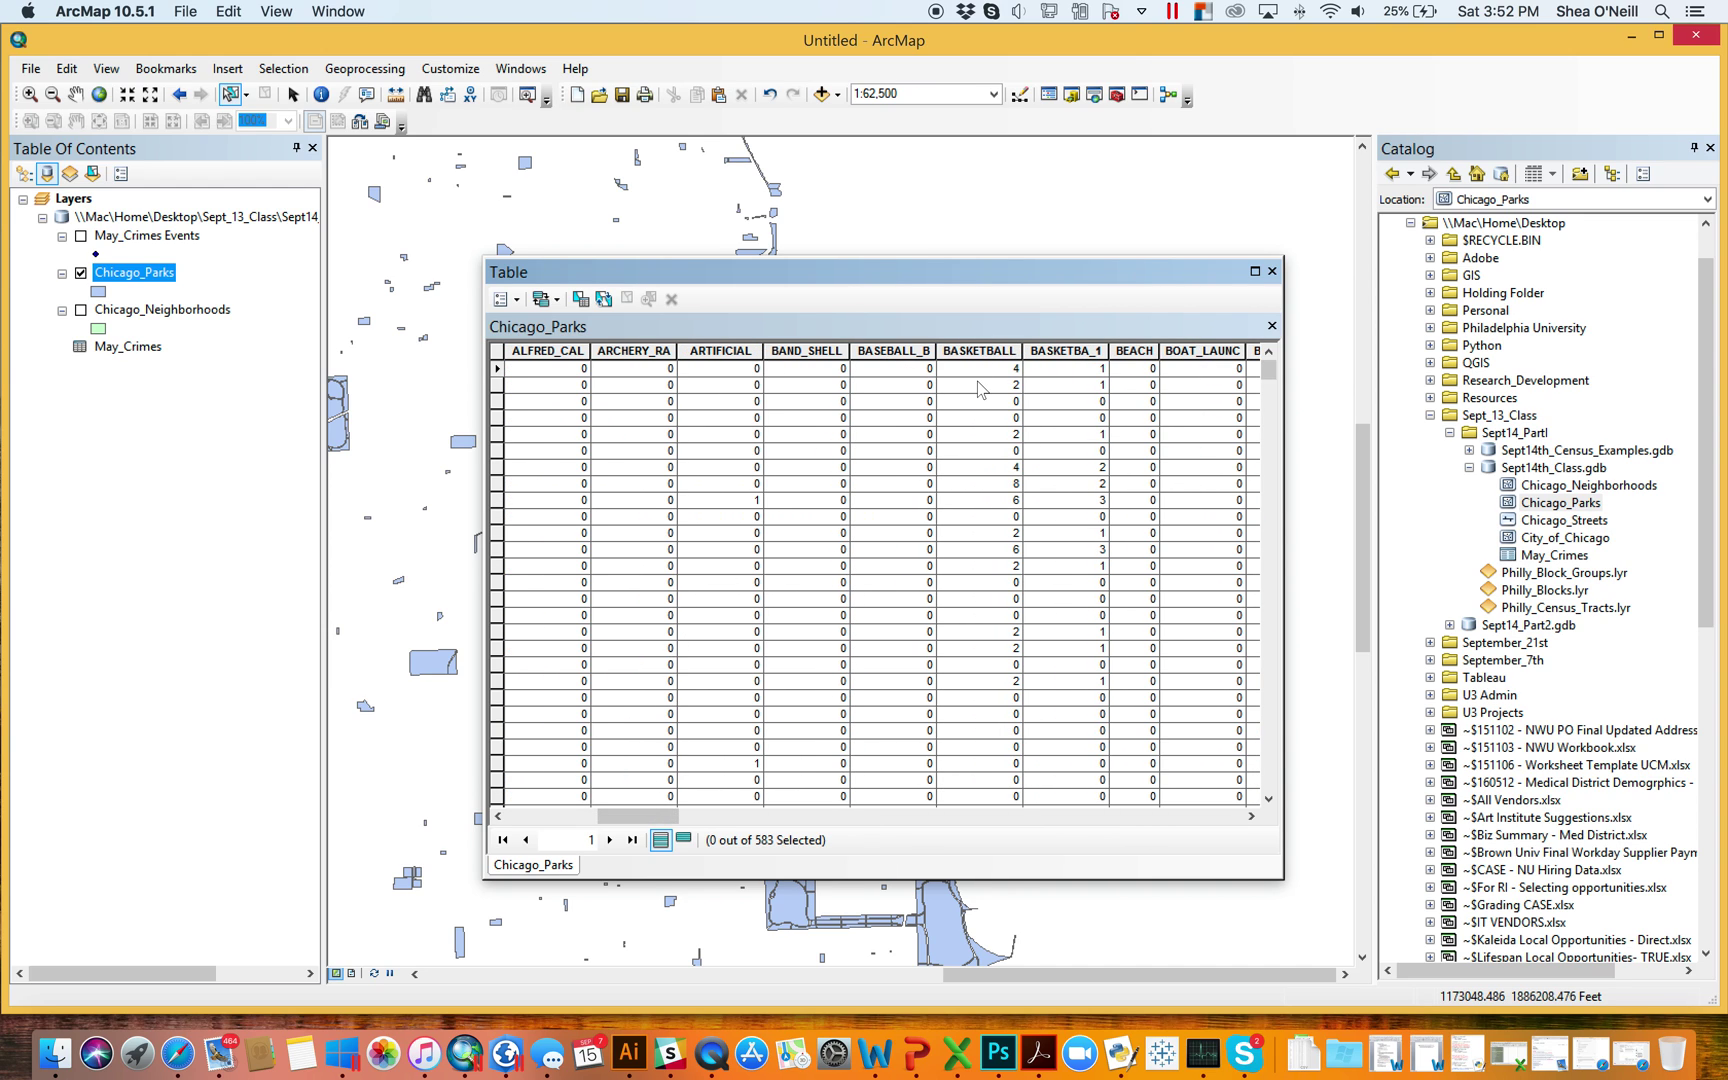
{"action": "left_click_drag", "start_coordinate": [644, 818], "coordinate": [540, 760]}
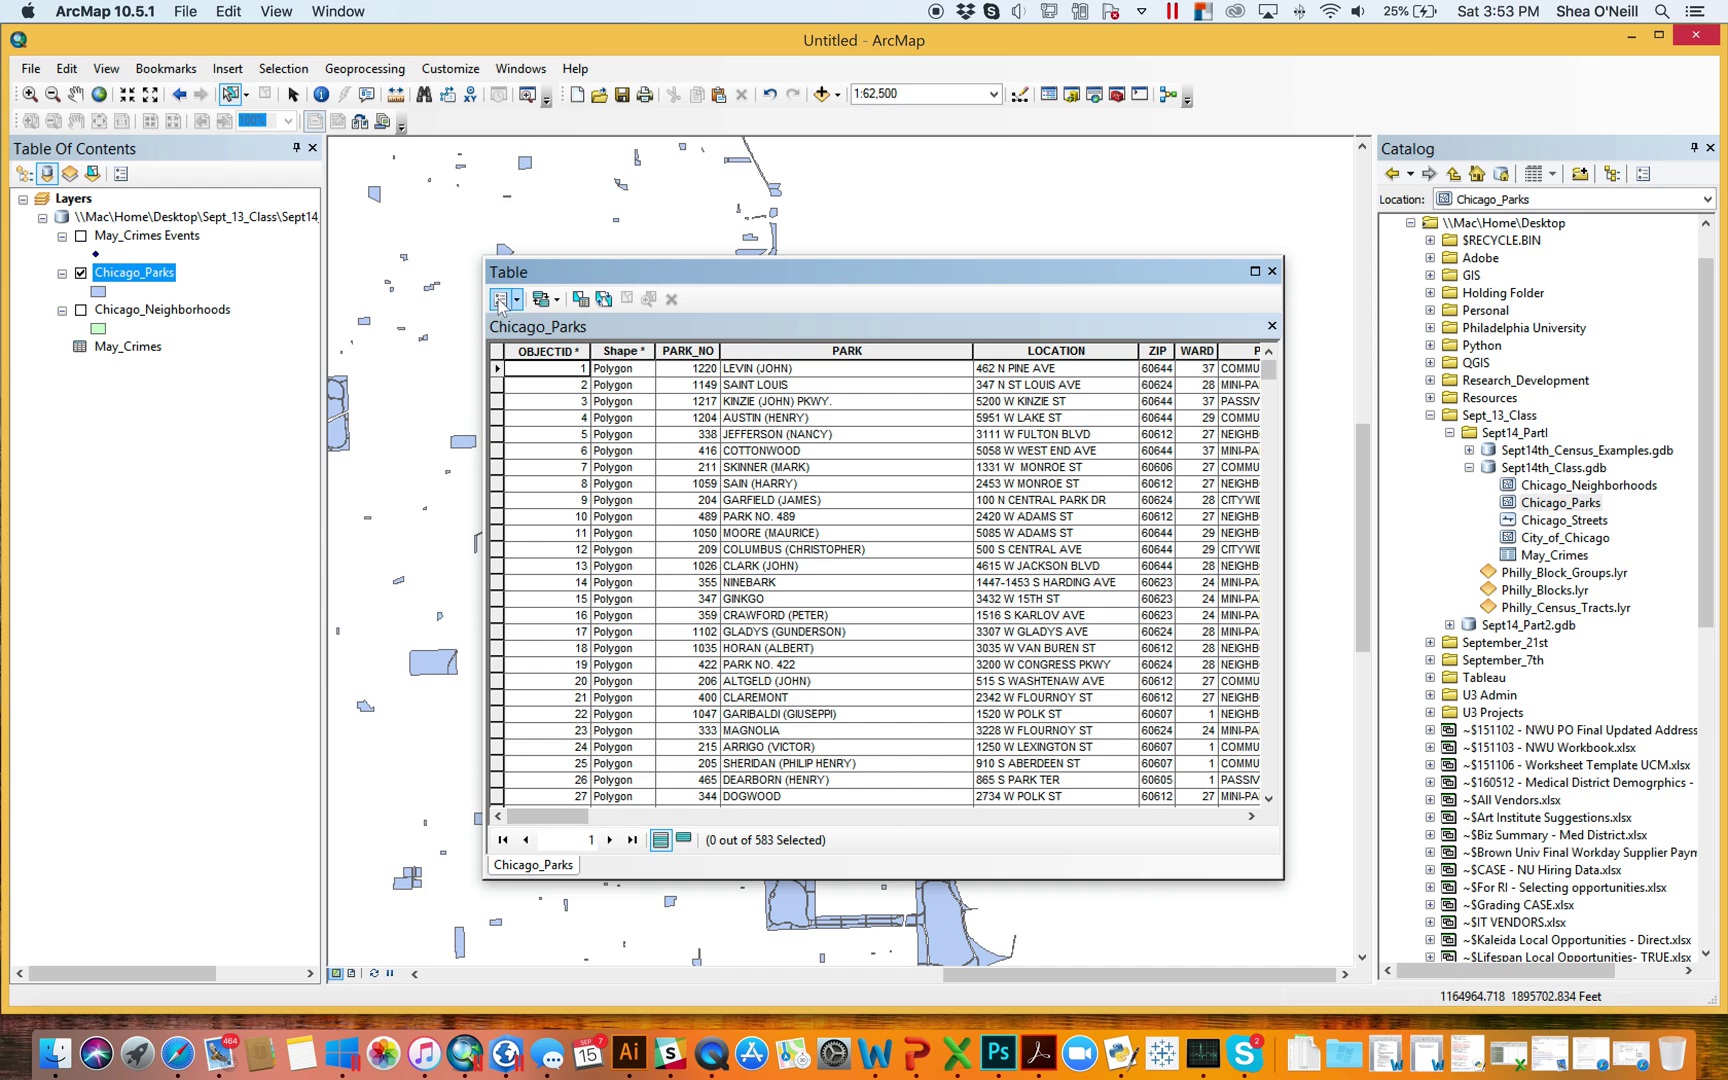
{"action": "left_click_drag", "start_coordinate": [484, 300], "coordinate": [722, 300]}
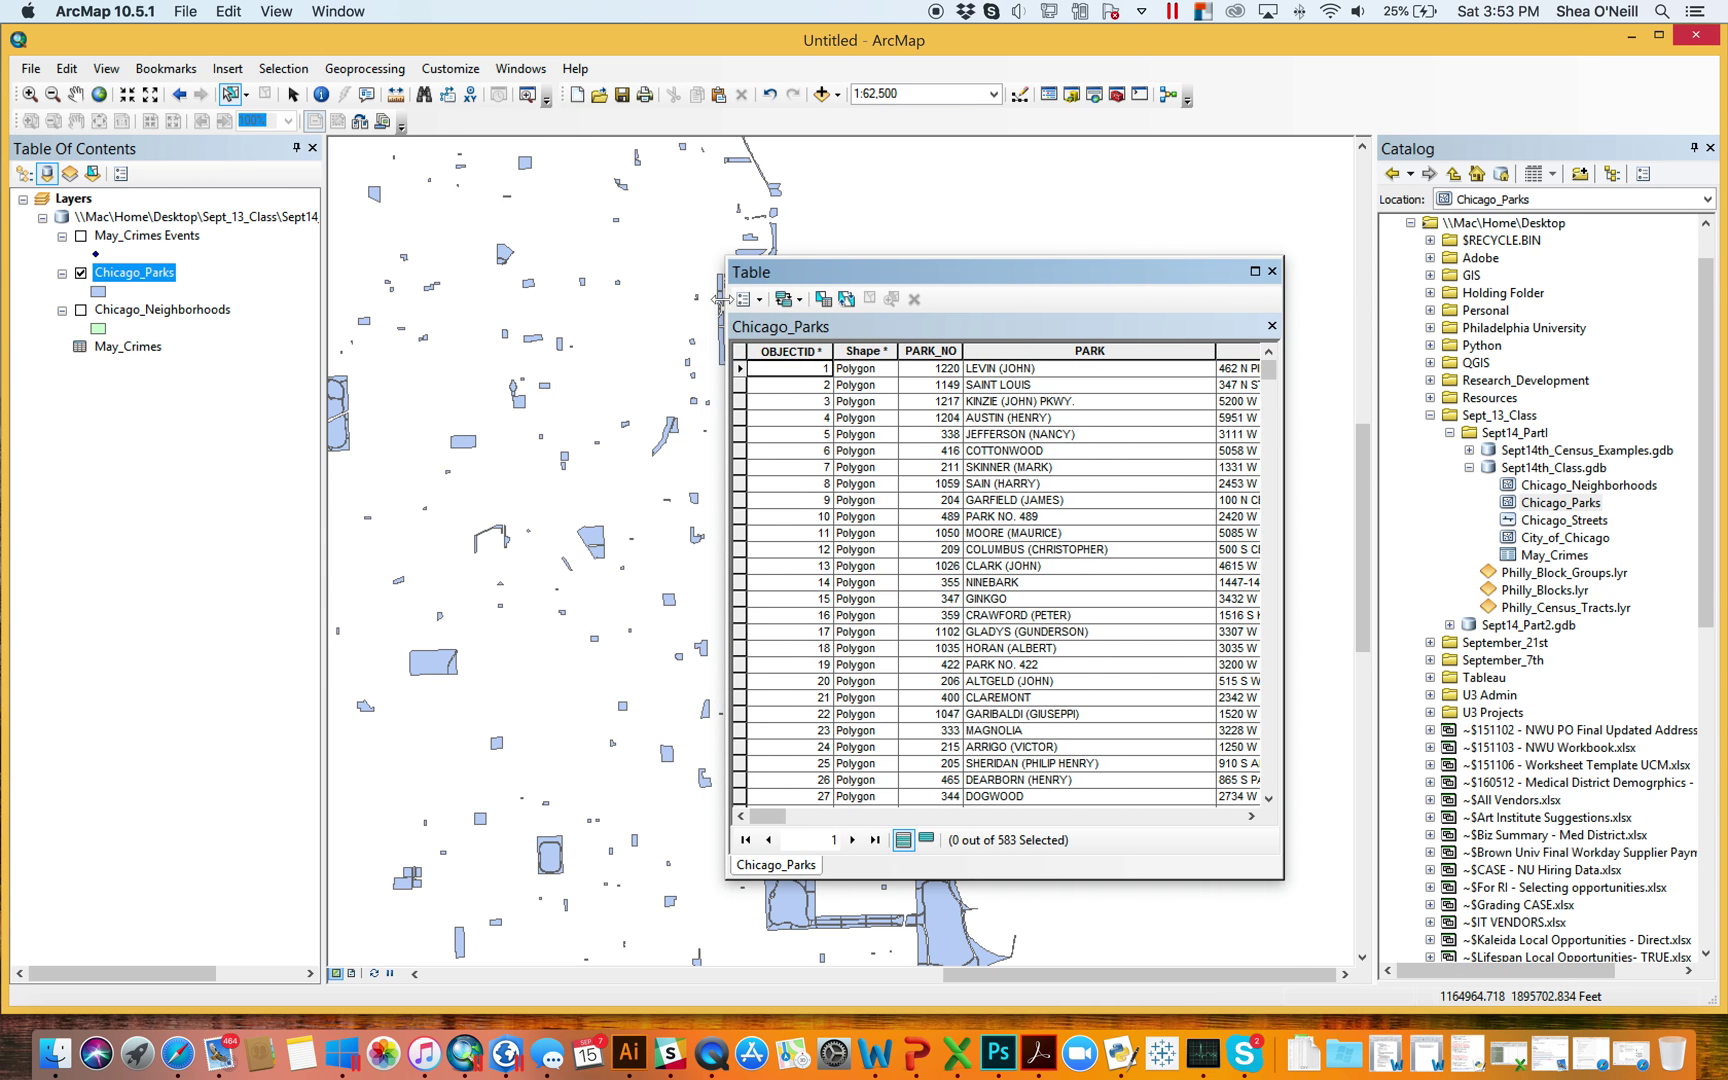
{"action": "left_click", "coordinate": [283, 68]}
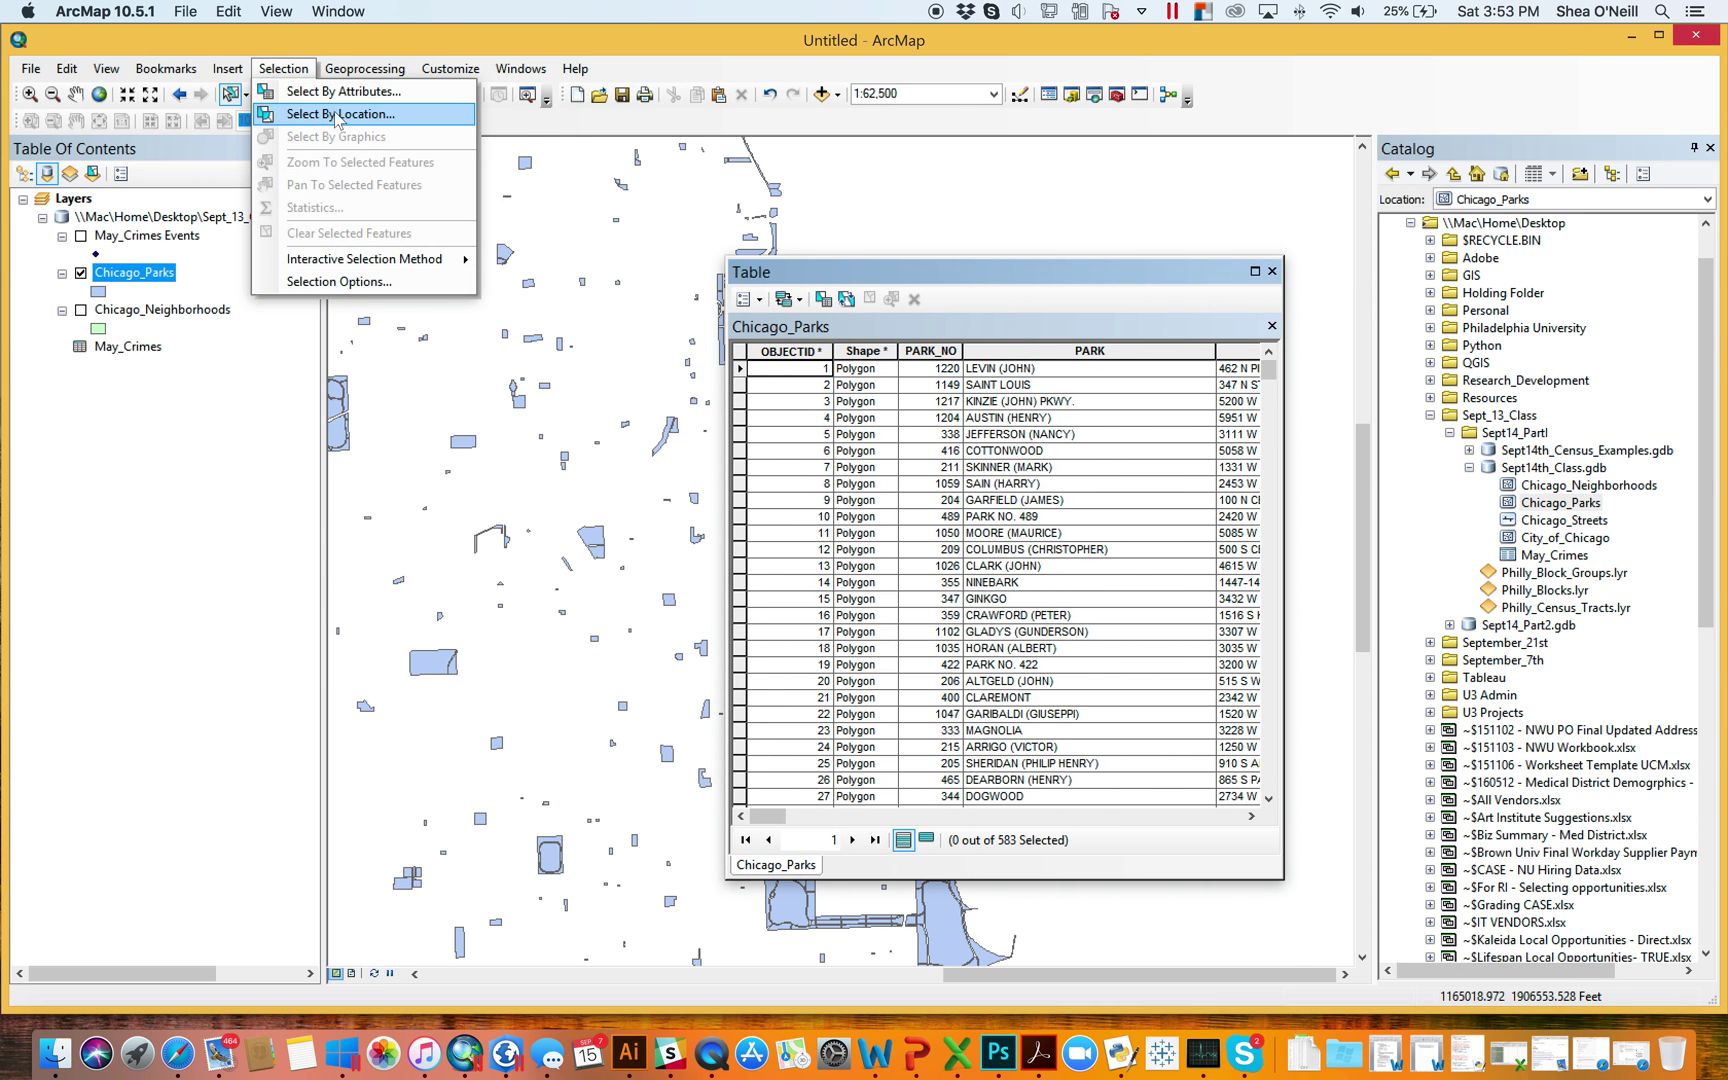
{"action": "mouse_move", "coordinate": [365, 68]}
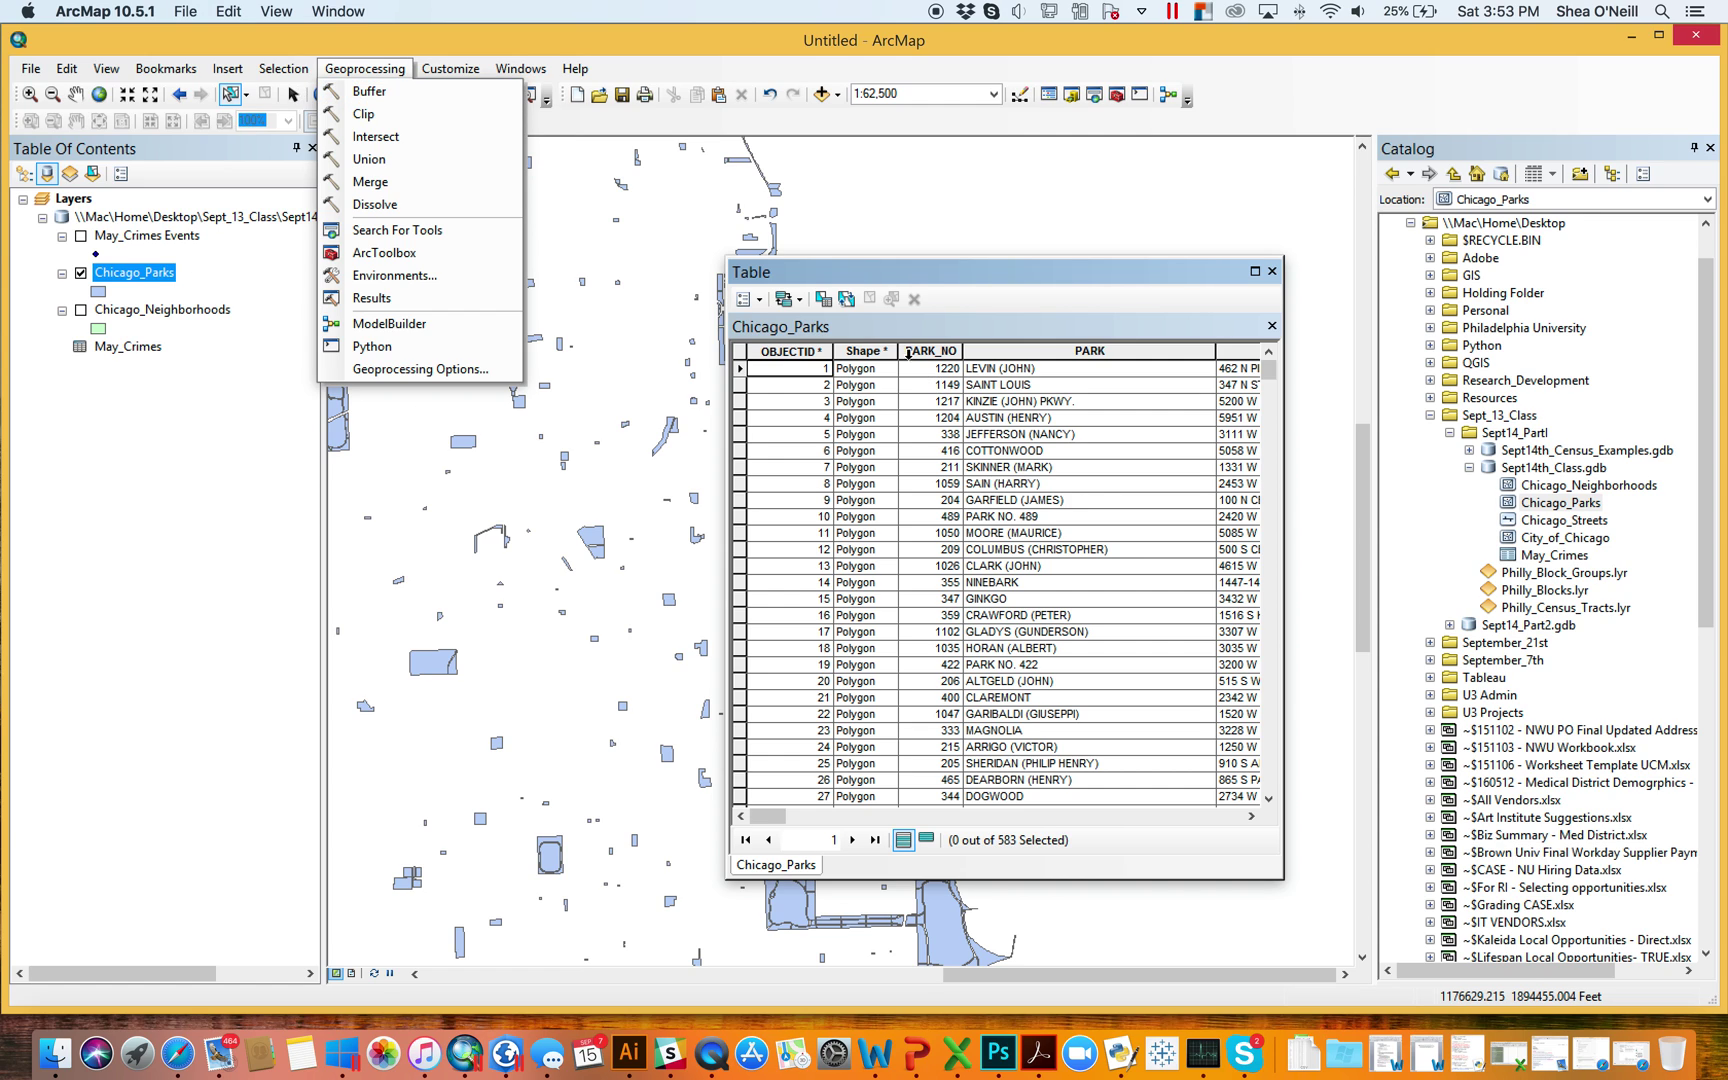
{"action": "left_click", "coordinate": [825, 272]}
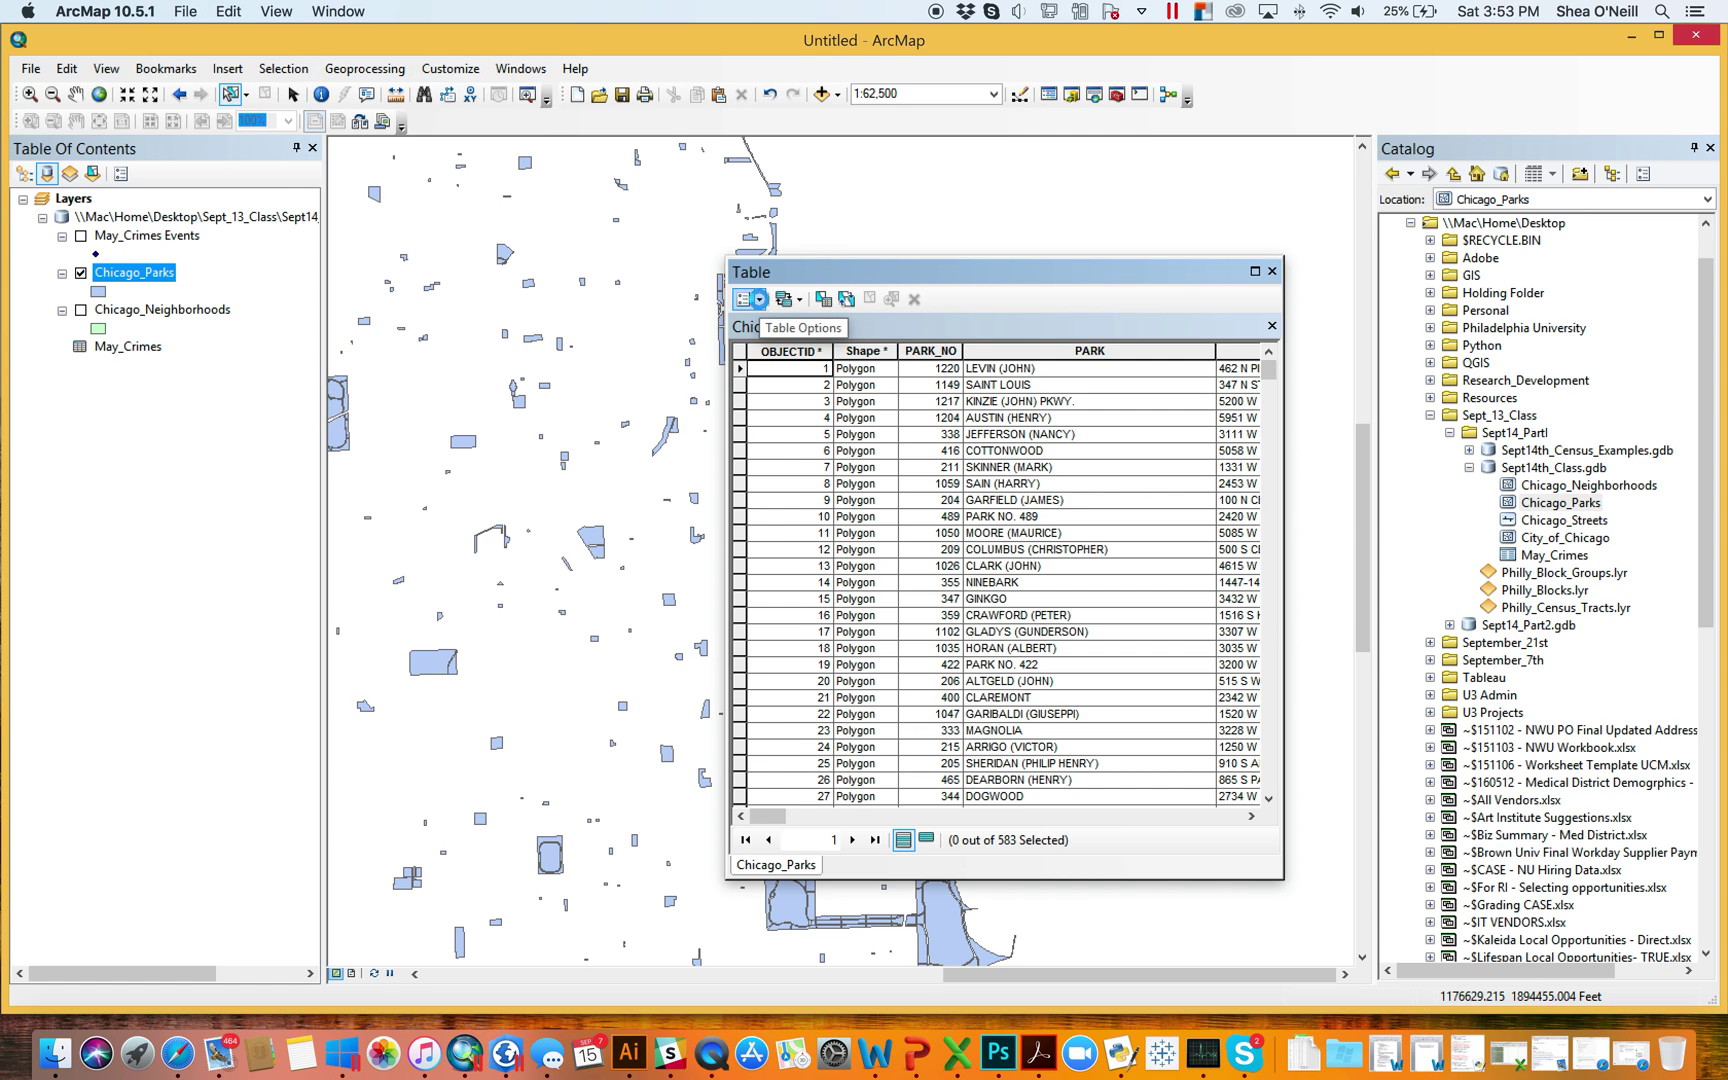
- Open Select by Attributes for the Chicago_Parks table and clear the existing WHERE expression
{"action": "left_click", "coordinate": [748, 299]}
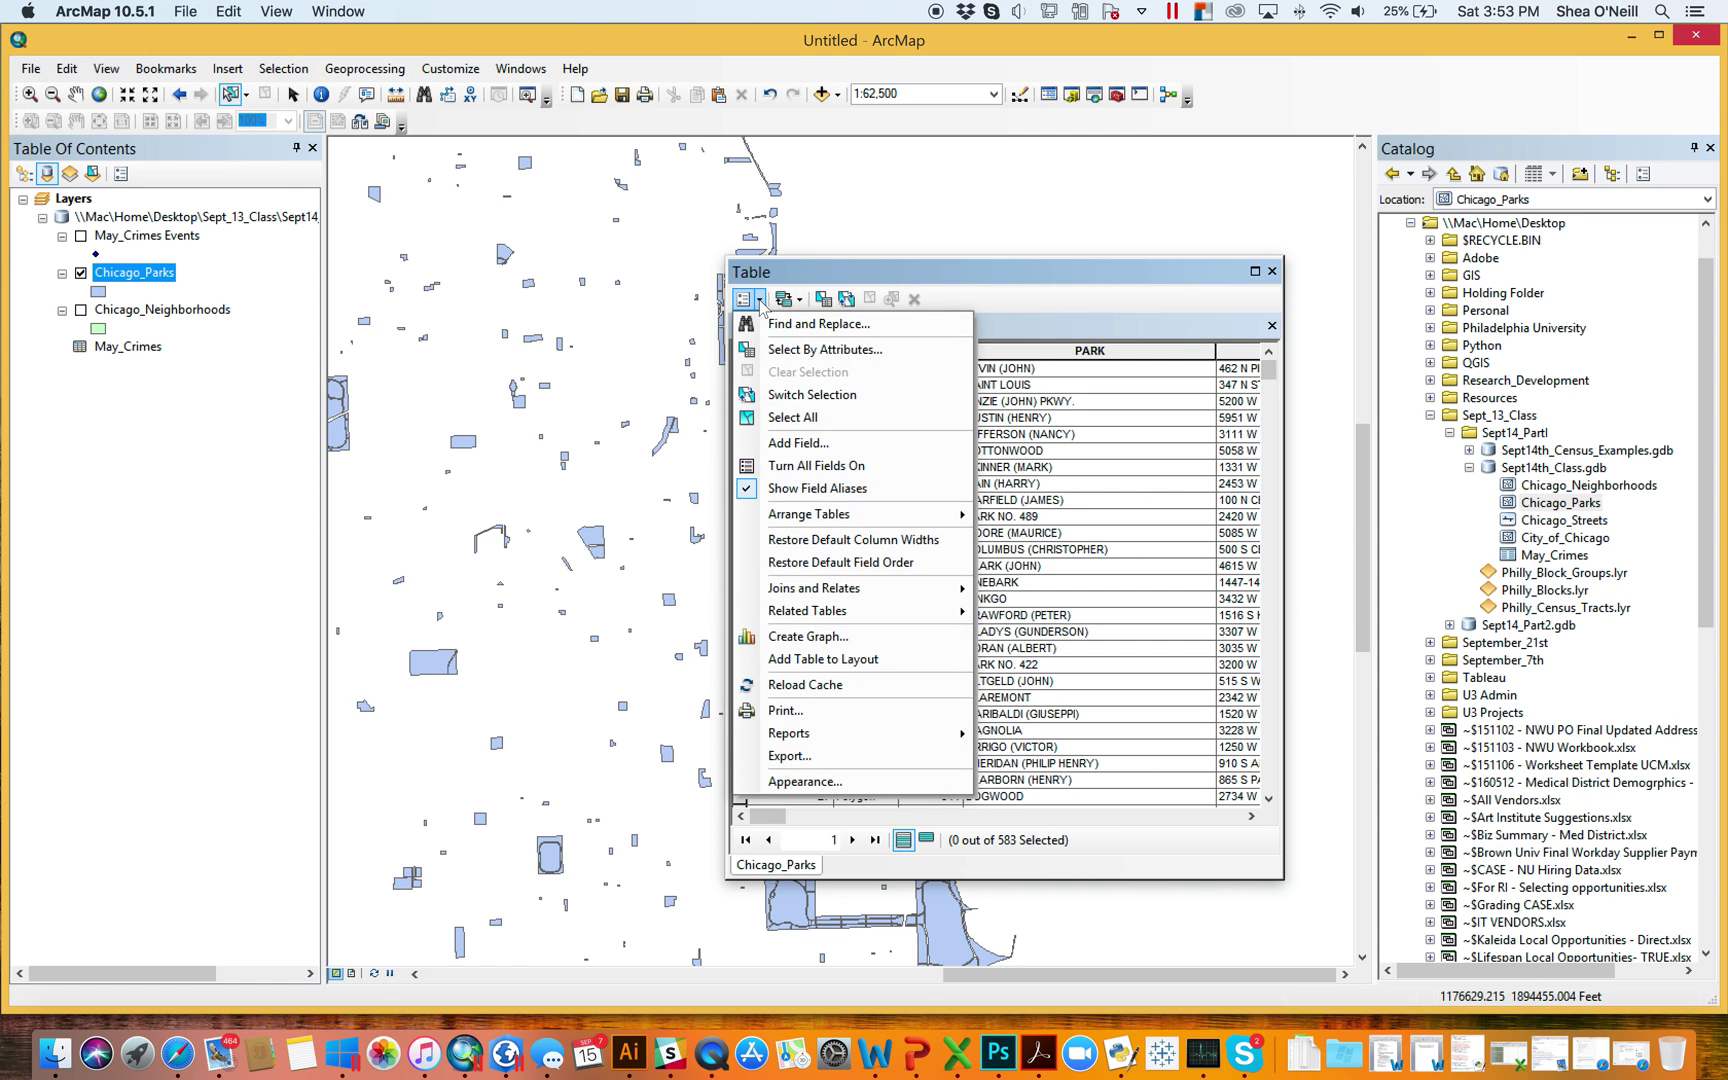
{"action": "left_click", "coordinate": [812, 350]}
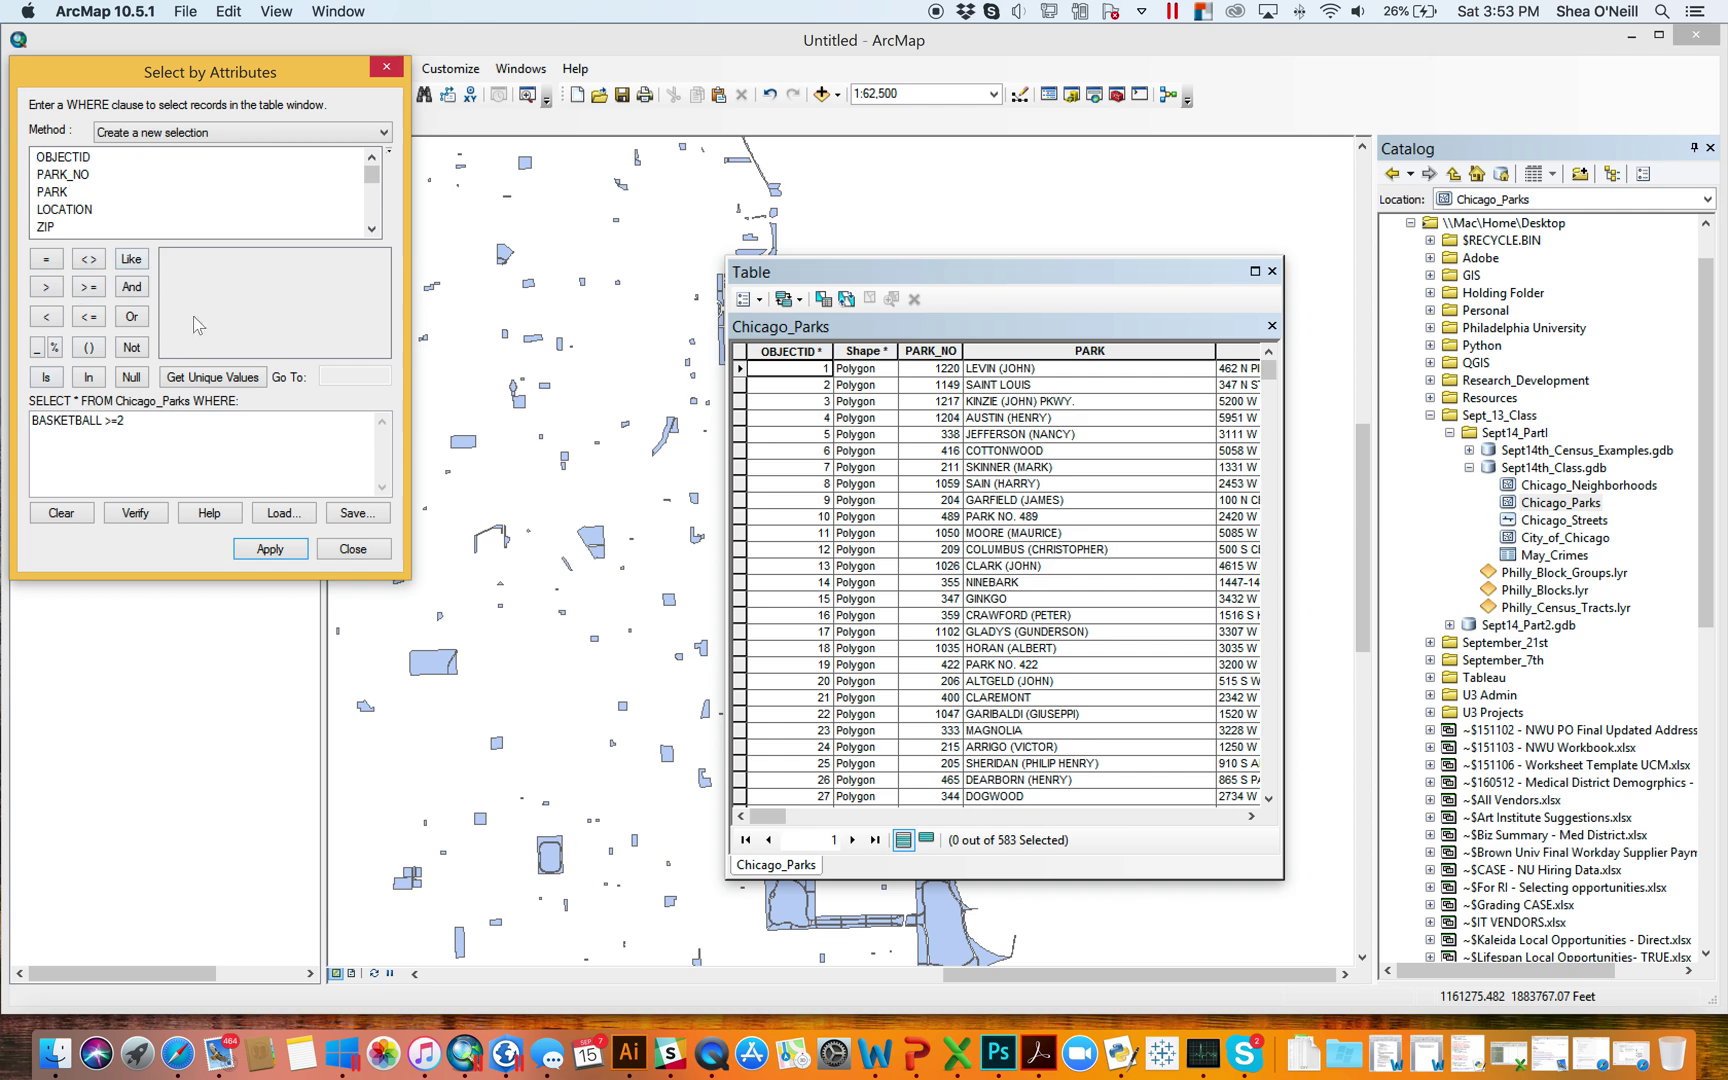
{"action": "key", "text": "ctrl+a"}
{"action": "key", "text": "BackSpace"}
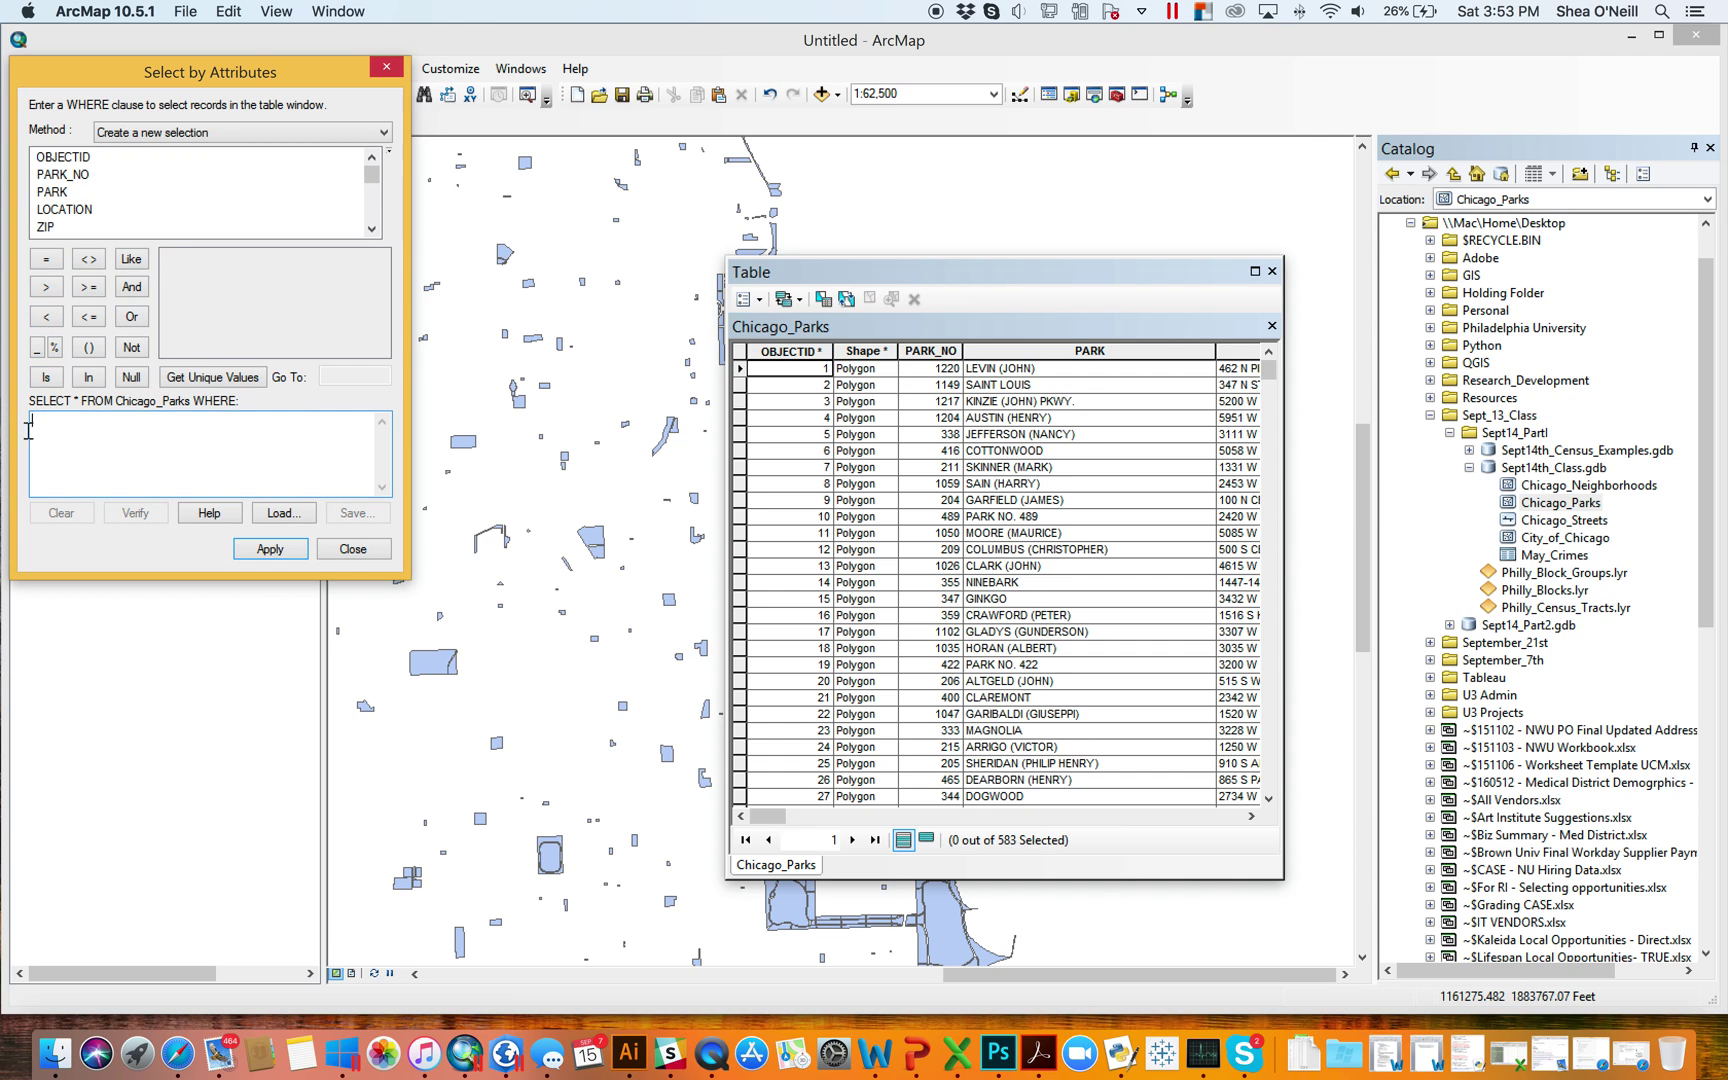
- Create a new selection of parks where BASKETBALL >=2, and move the table window aside to uncover the map
{"action": "left_click", "coordinate": [371, 229]}
{"action": "left_click", "coordinate": [371, 229]}
{"action": "double_click", "coordinate": [372, 229]}
{"action": "double_click", "coordinate": [92, 210]}
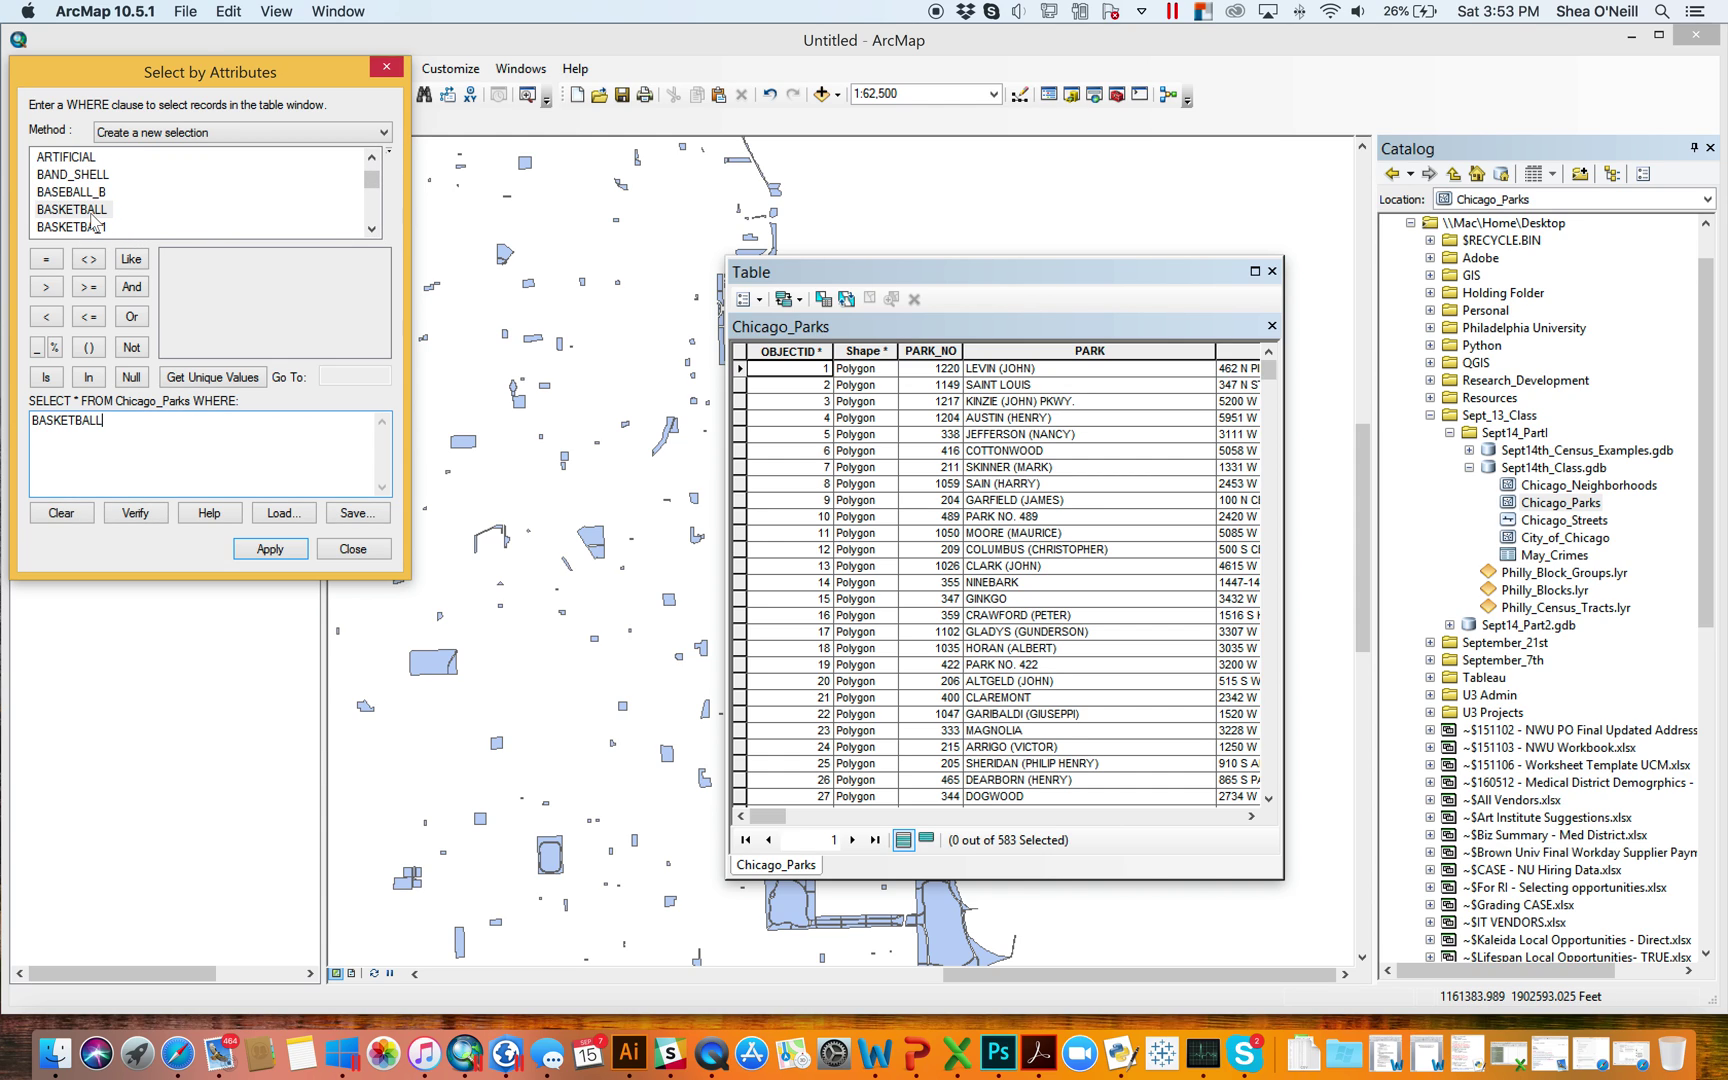
{"action": "left_click", "coordinate": [89, 292]}
{"action": "type", "text": "2"}
{"action": "left_click", "coordinate": [274, 551]}
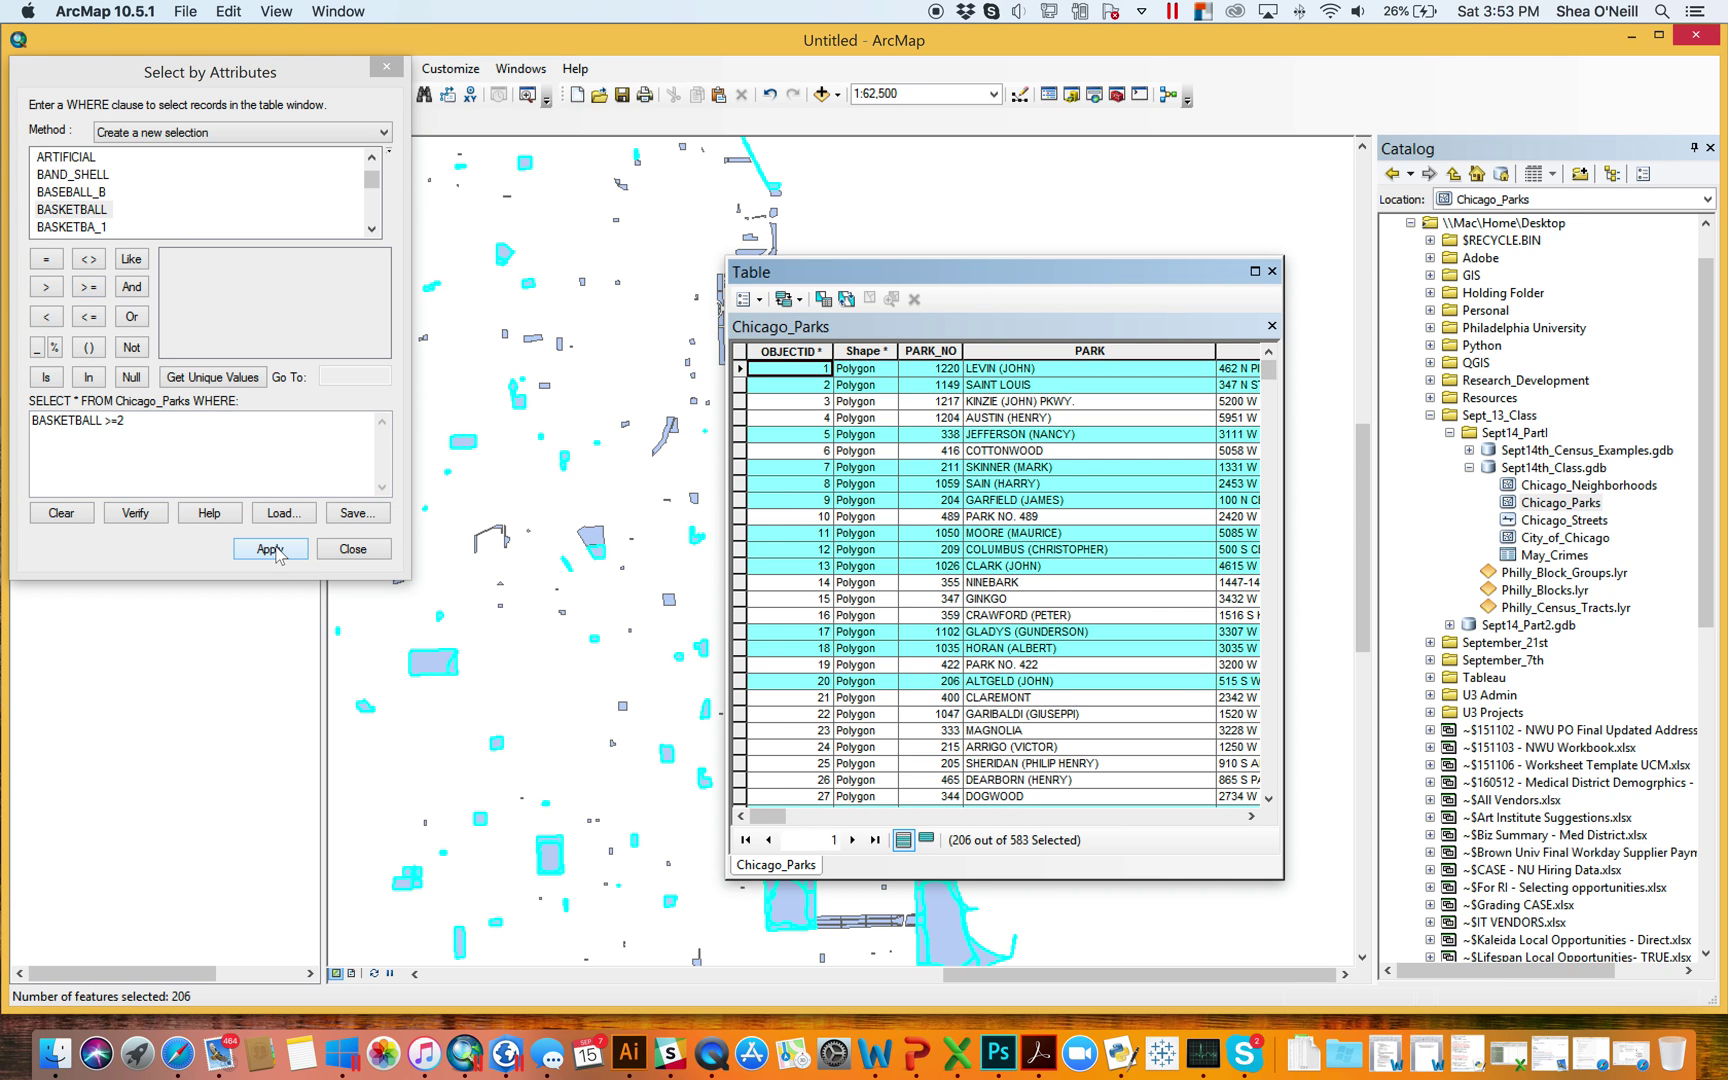
{"action": "left_click_drag", "start_coordinate": [1175, 283], "coordinate": [1253, 265]}
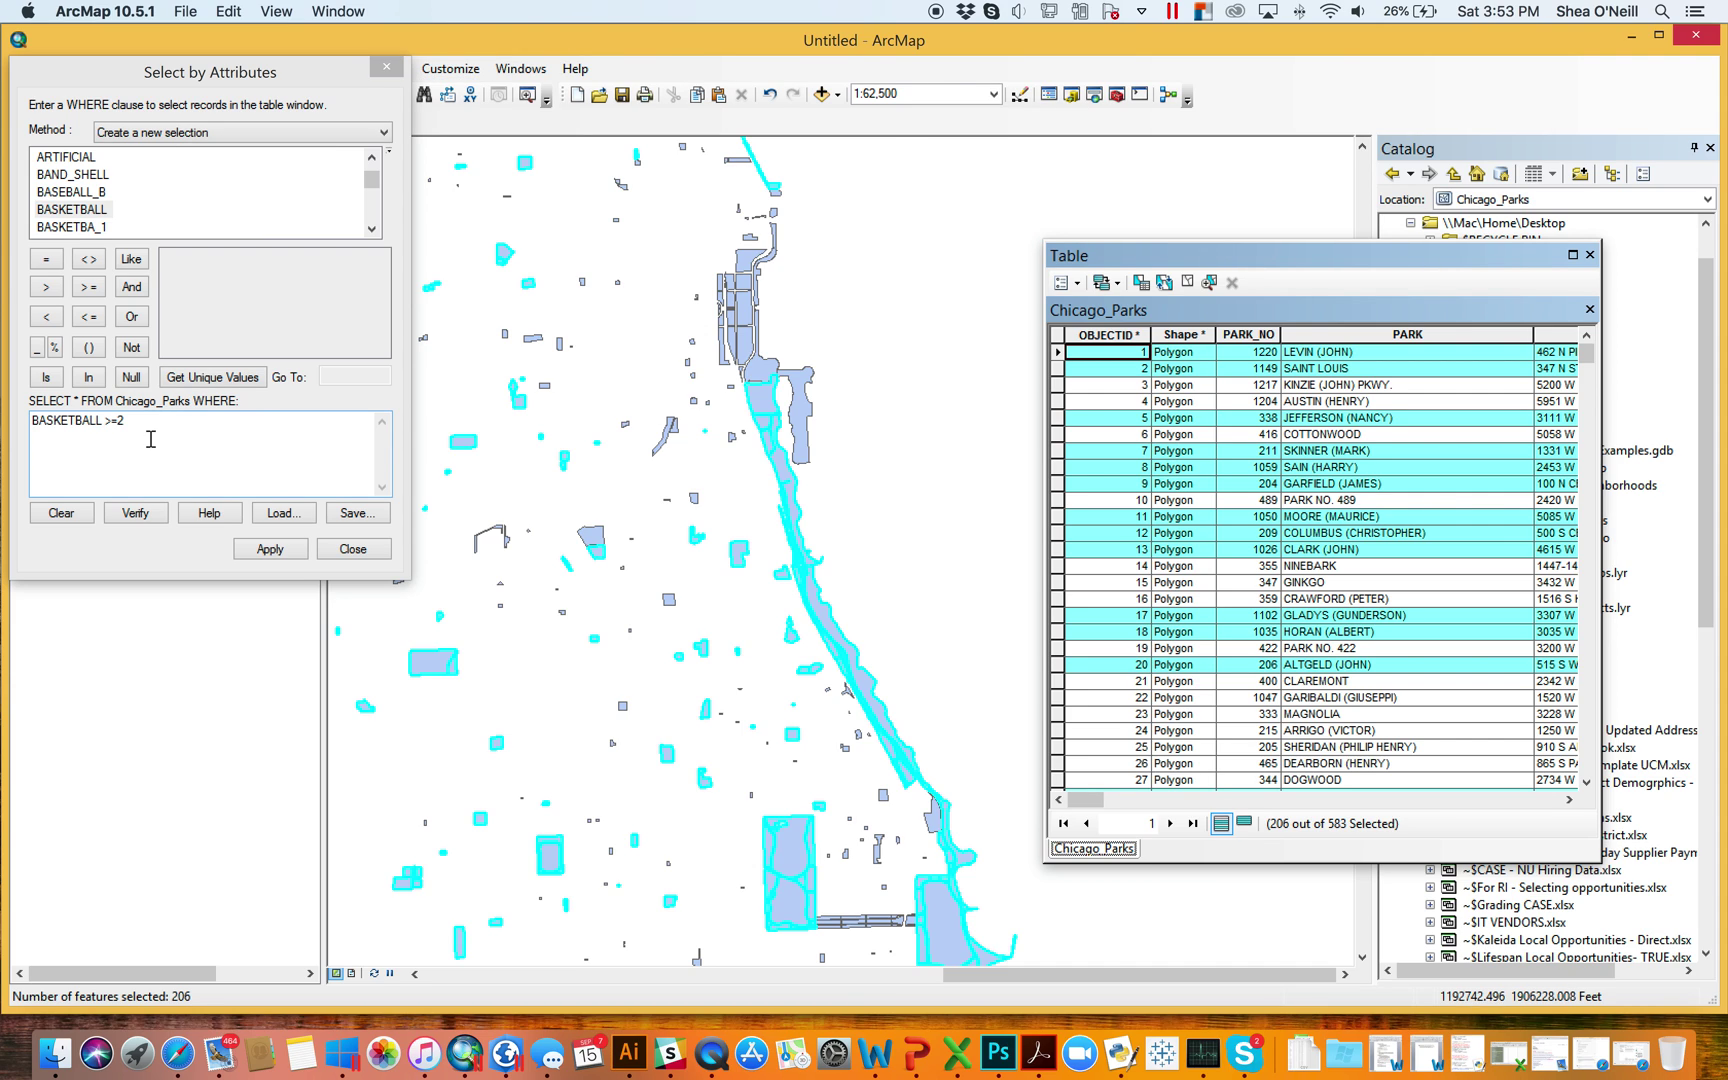
- Replace the expression with PARK LIKE '%INK%', apply it, and view only the selected records before showing all records again
{"action": "left_click", "coordinate": [128, 432]}
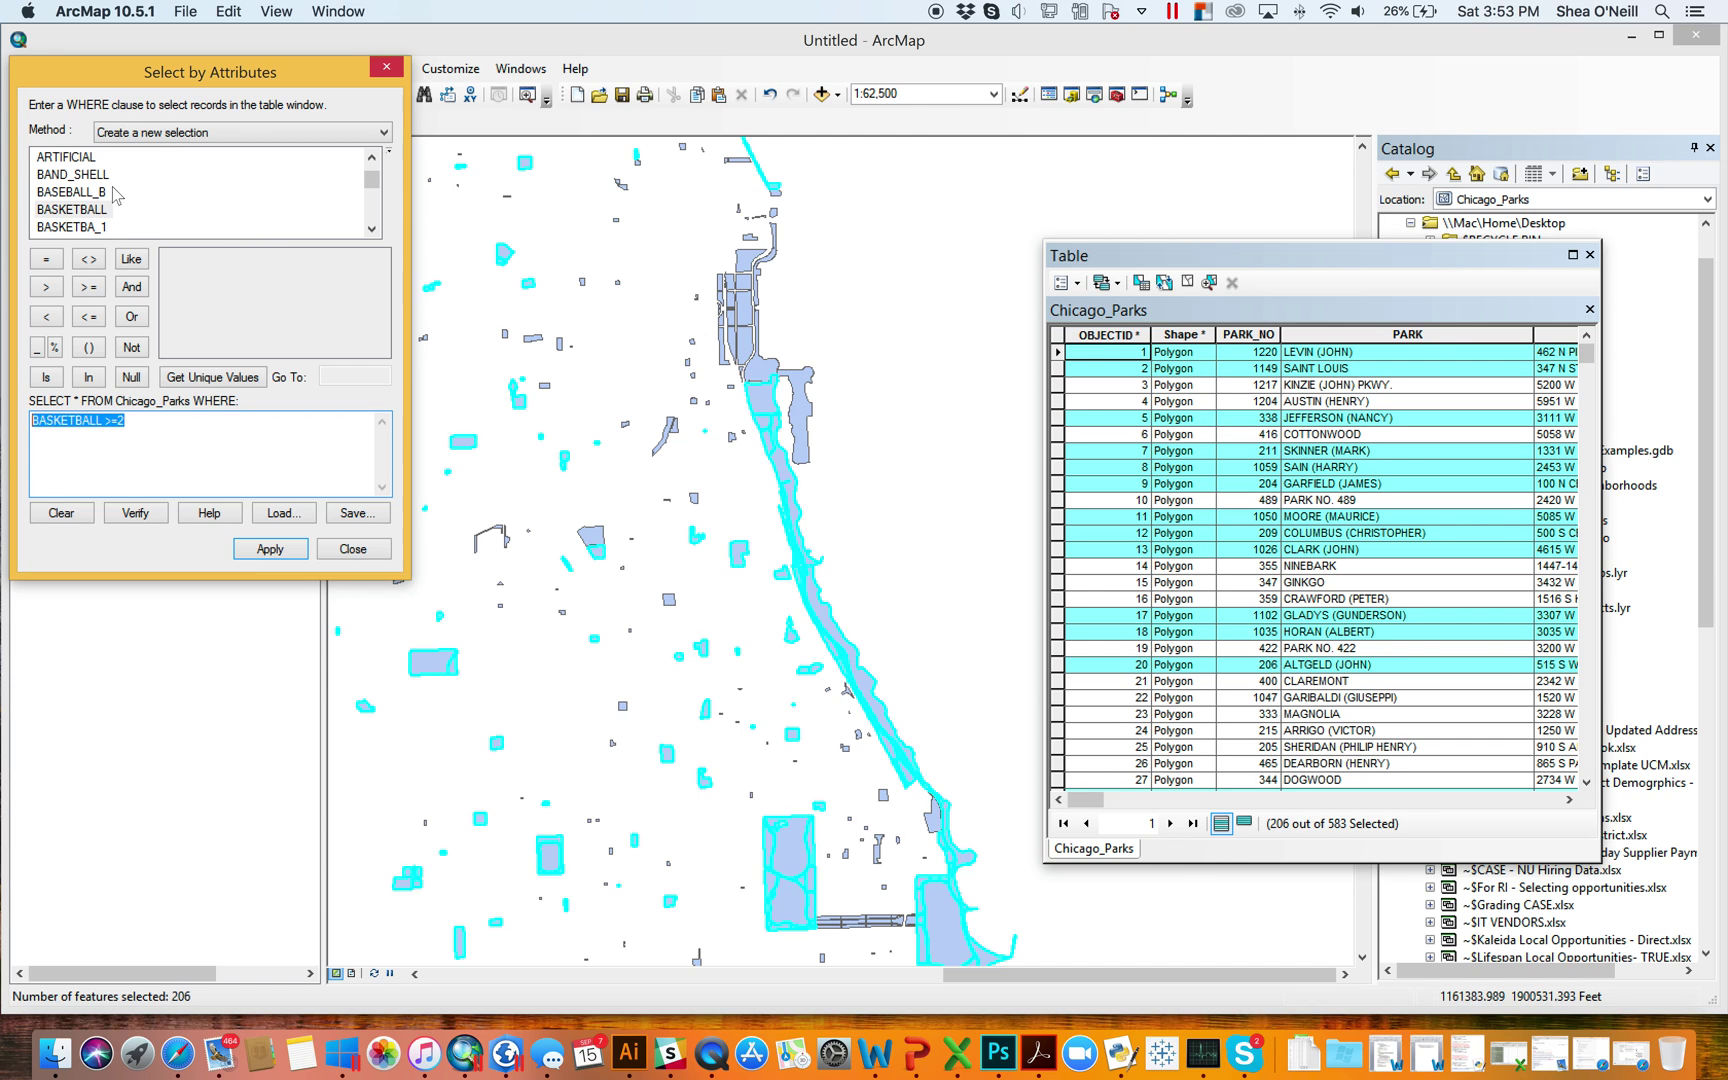
{"action": "left_click_drag", "start_coordinate": [370, 185], "coordinate": [370, 163]}
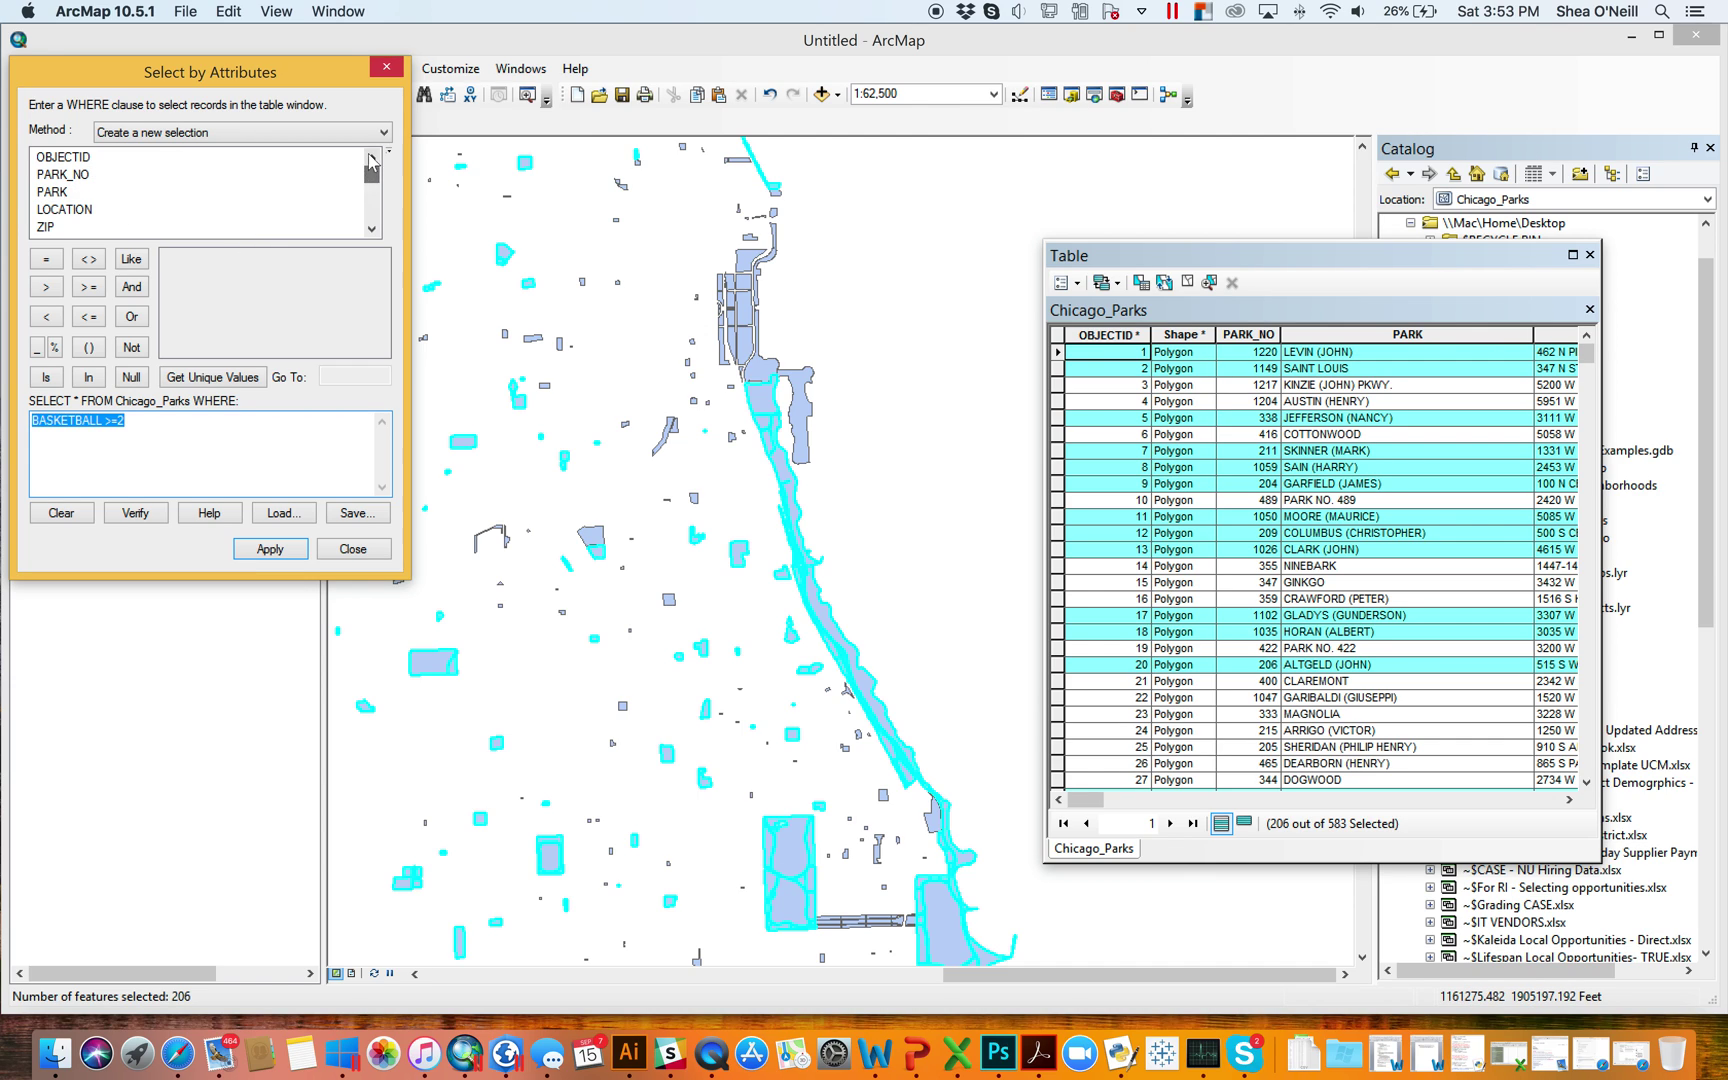
{"action": "double_click", "coordinate": [58, 196]}
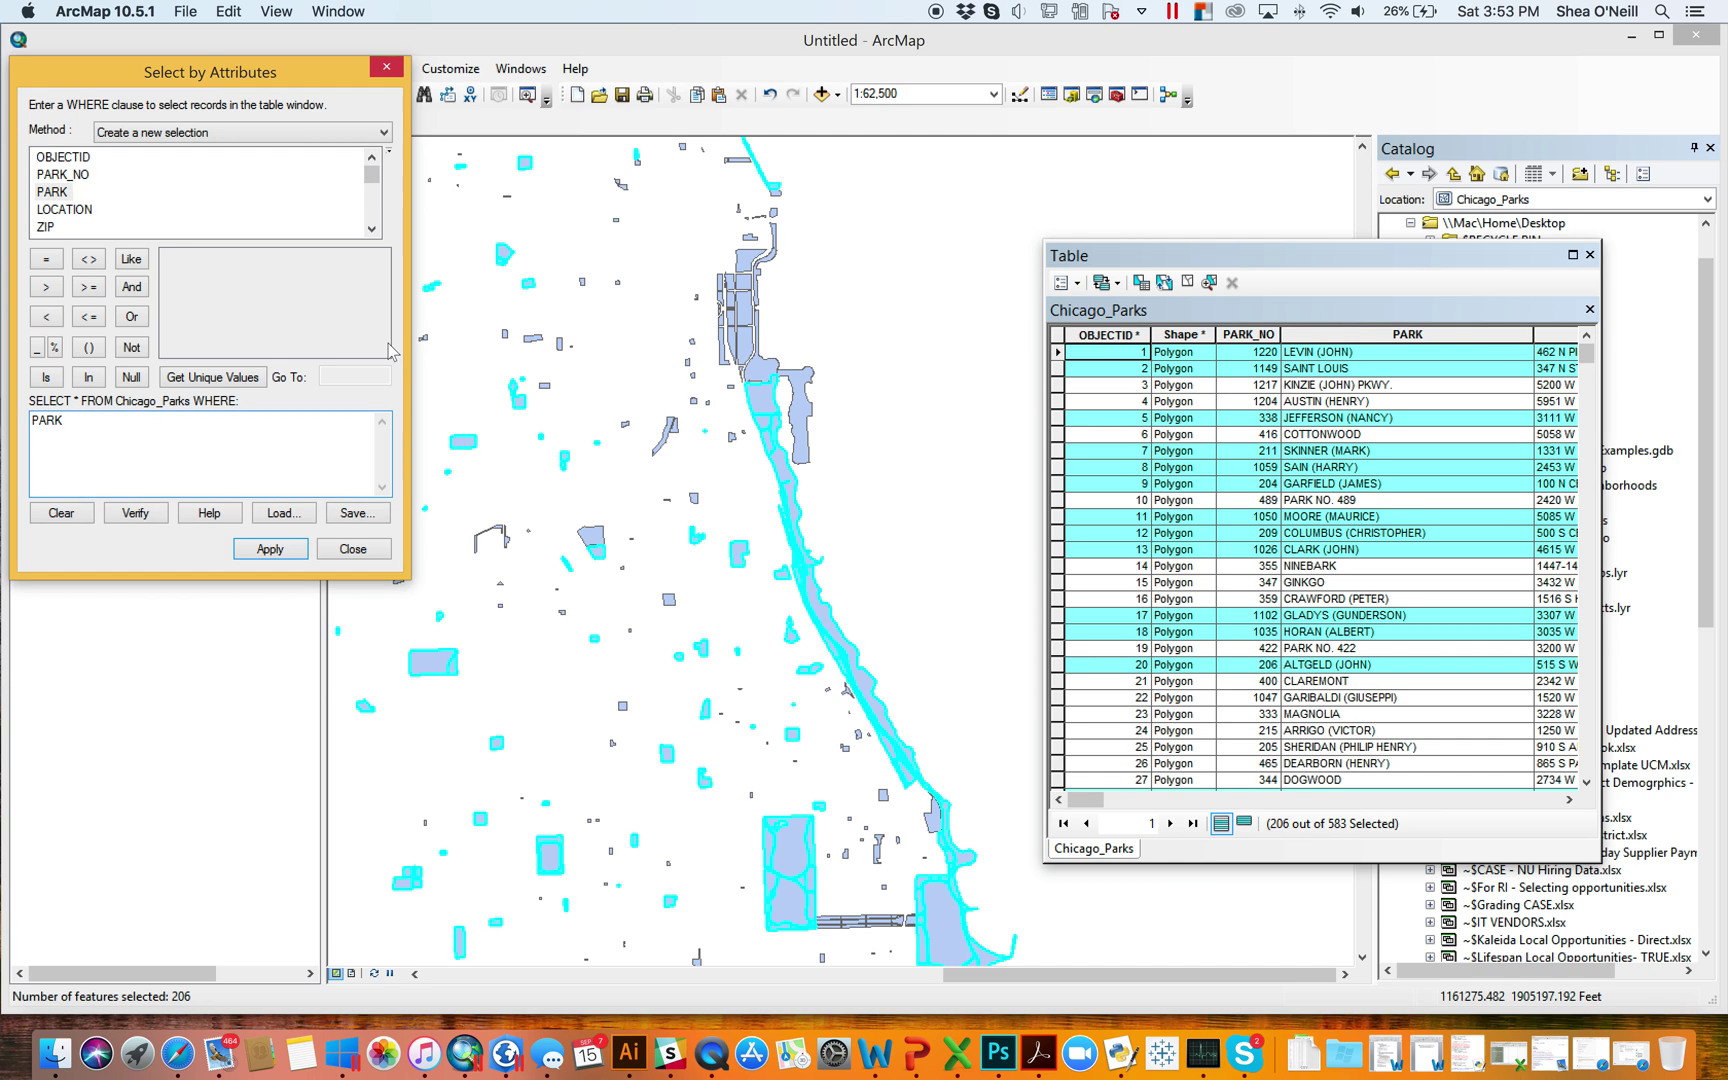
{"action": "key", "text": "BackSpace"}
{"action": "key", "text": "BackSpace"}
{"action": "key", "text": "BackSpace"}
{"action": "type", "text": "'%INK%"}
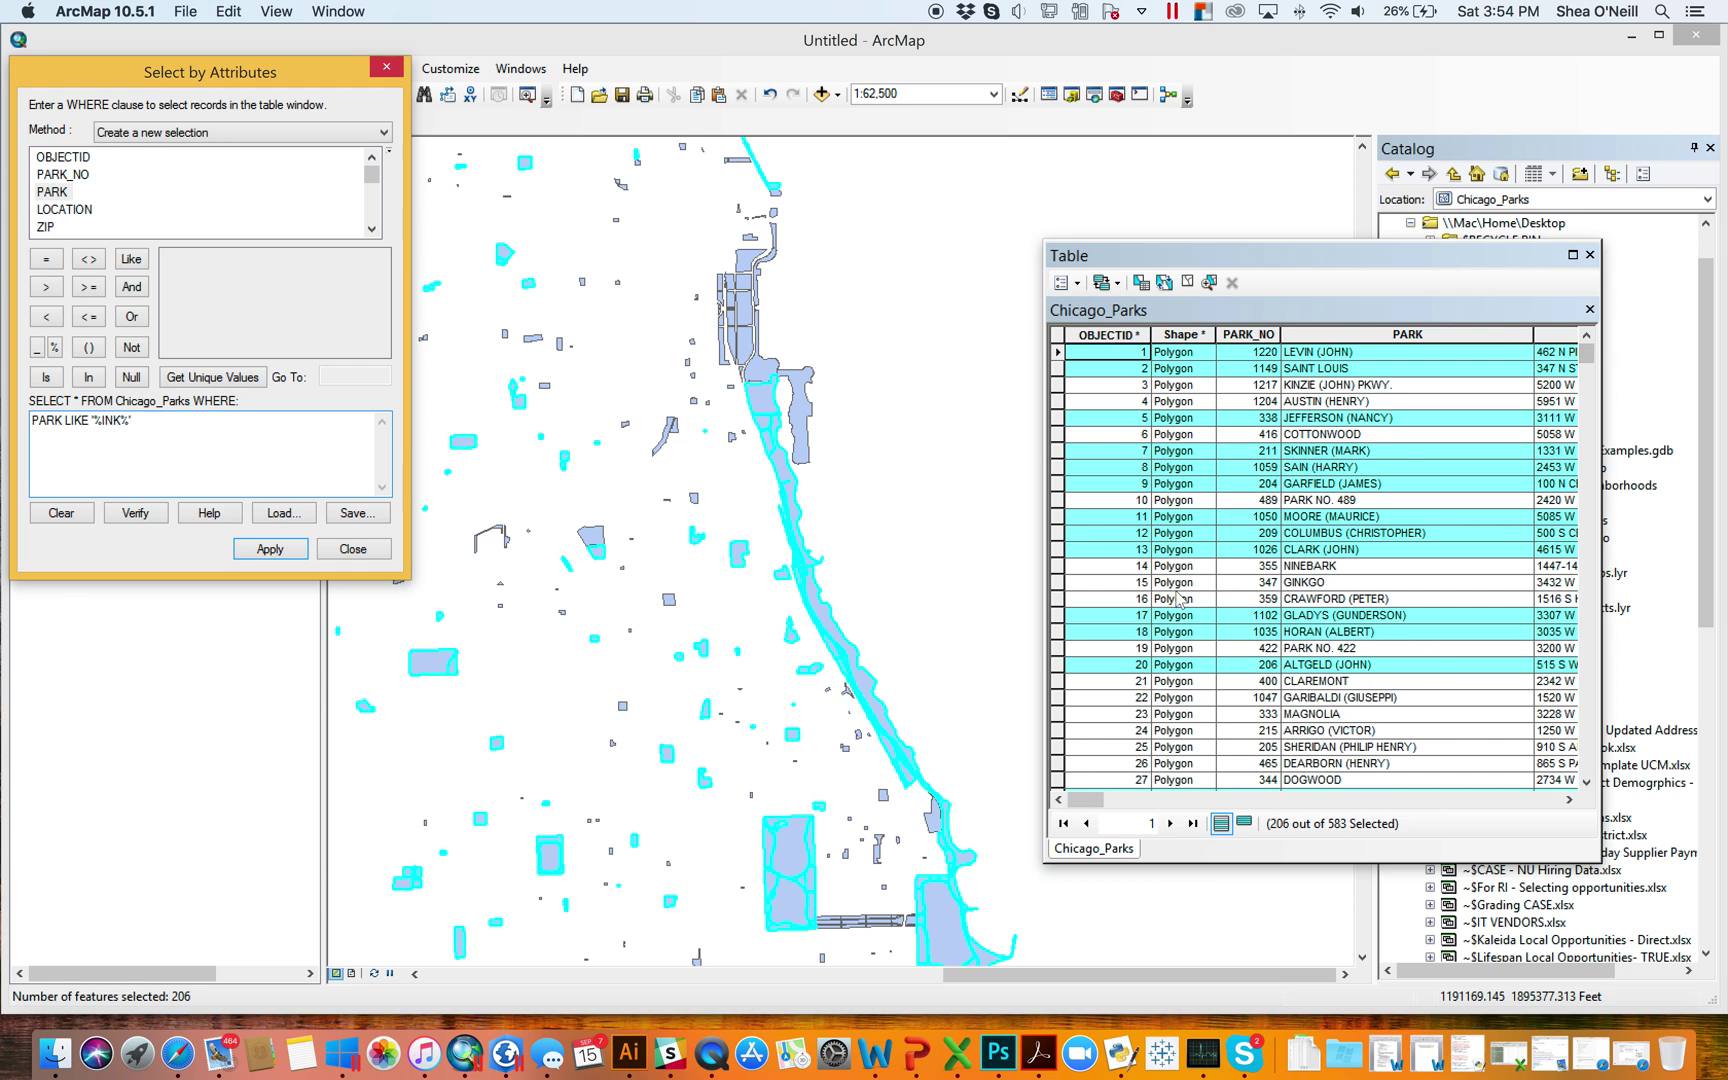
{"action": "left_click", "coordinate": [268, 550]}
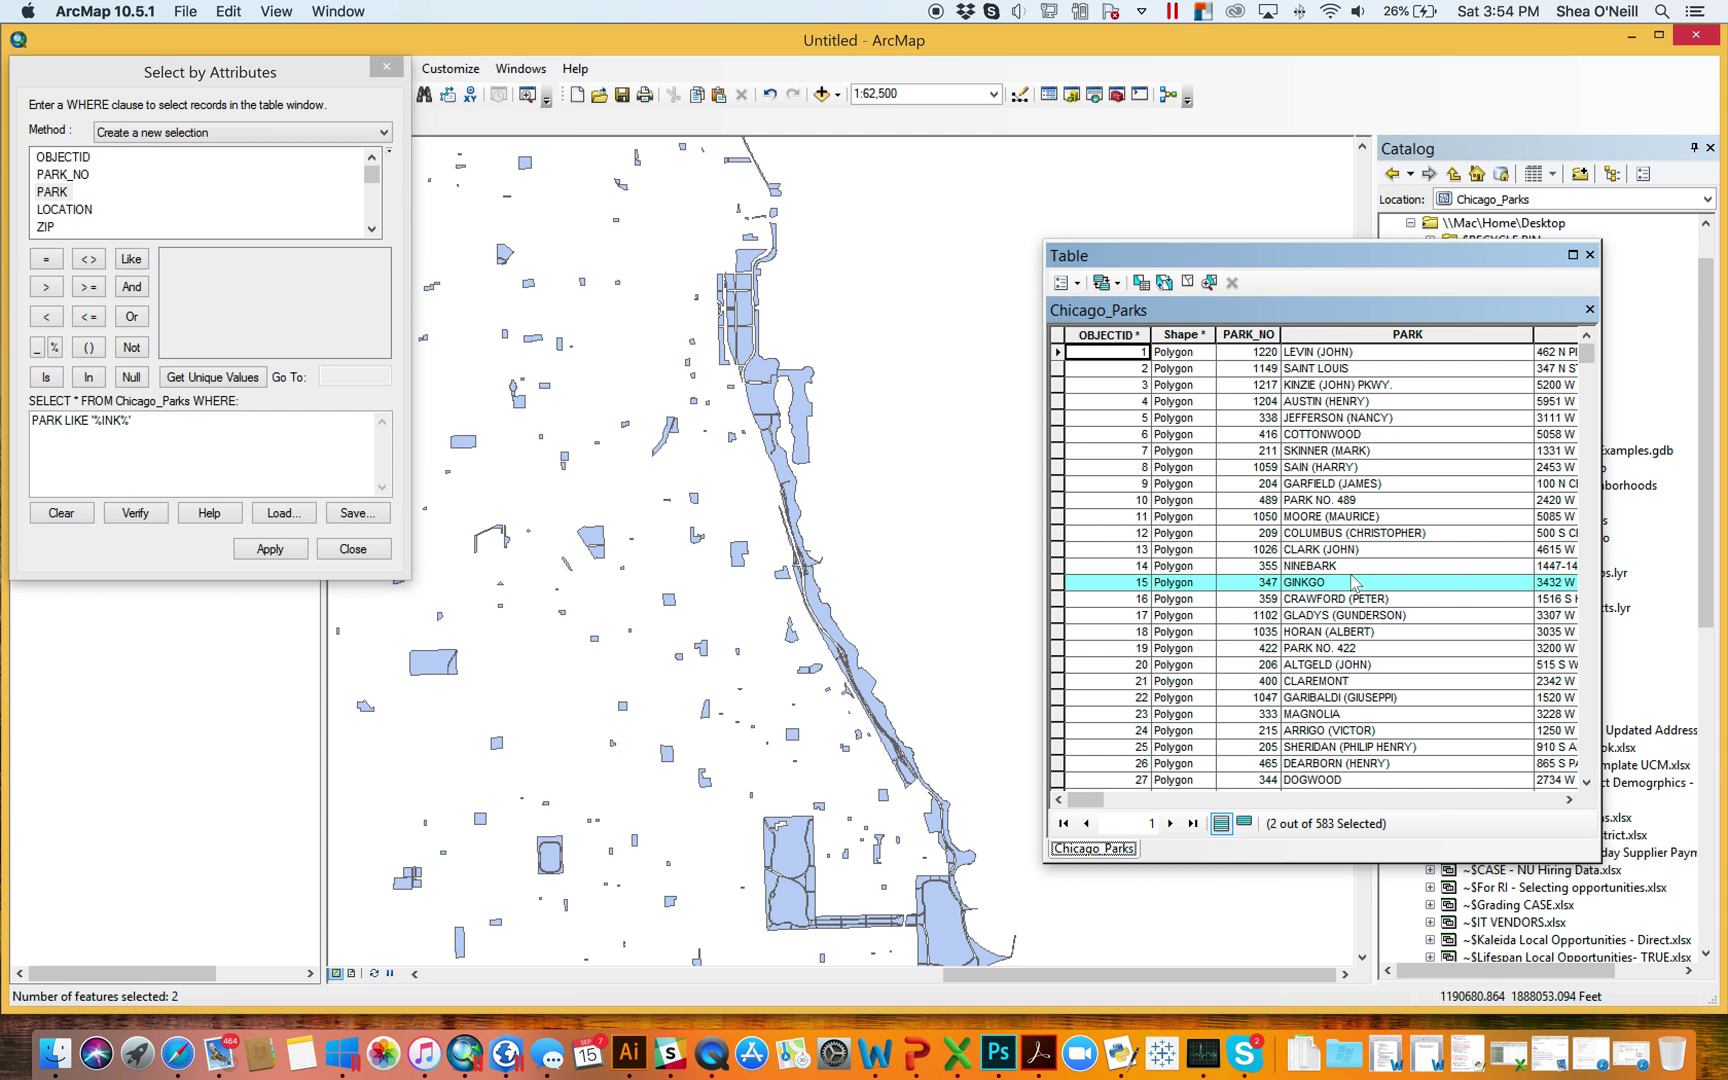
{"action": "left_click", "coordinate": [1242, 823]}
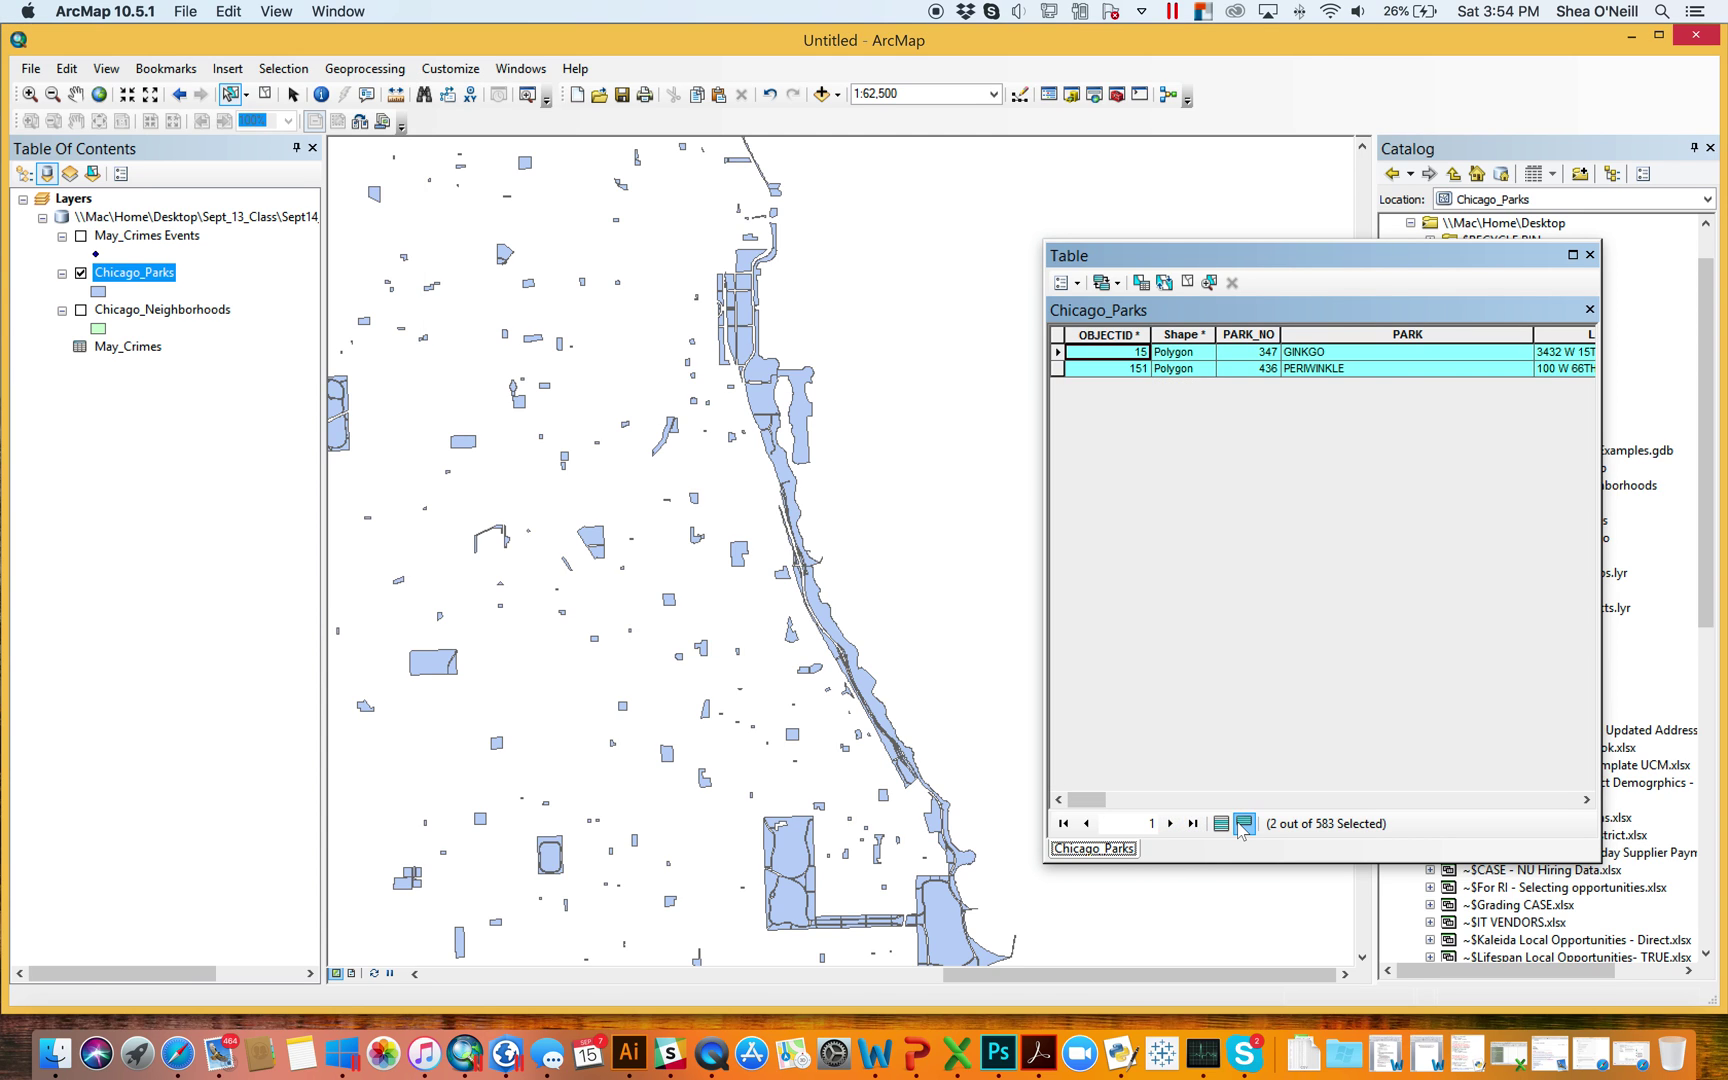
{"action": "left_click", "coordinate": [1221, 823]}
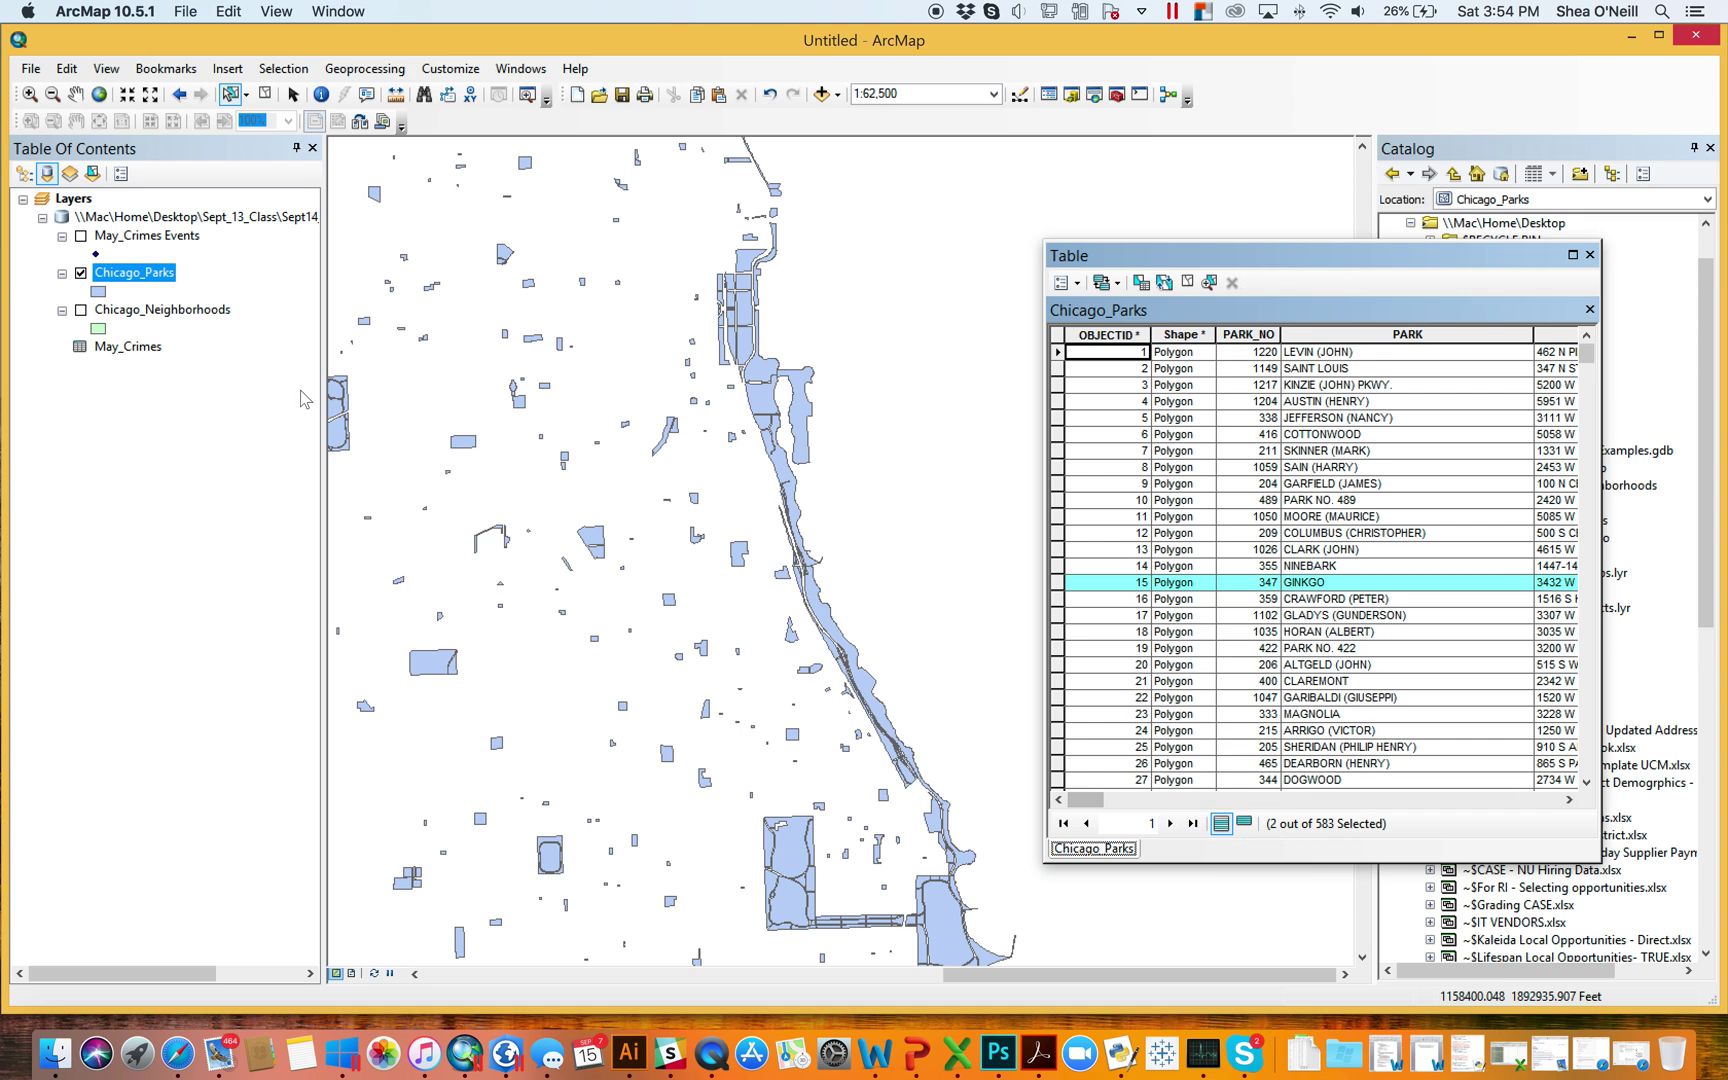
- Reopen Select by Attributes for the parks table and delete its WHERE expression
{"action": "left_click", "coordinate": [1076, 283]}
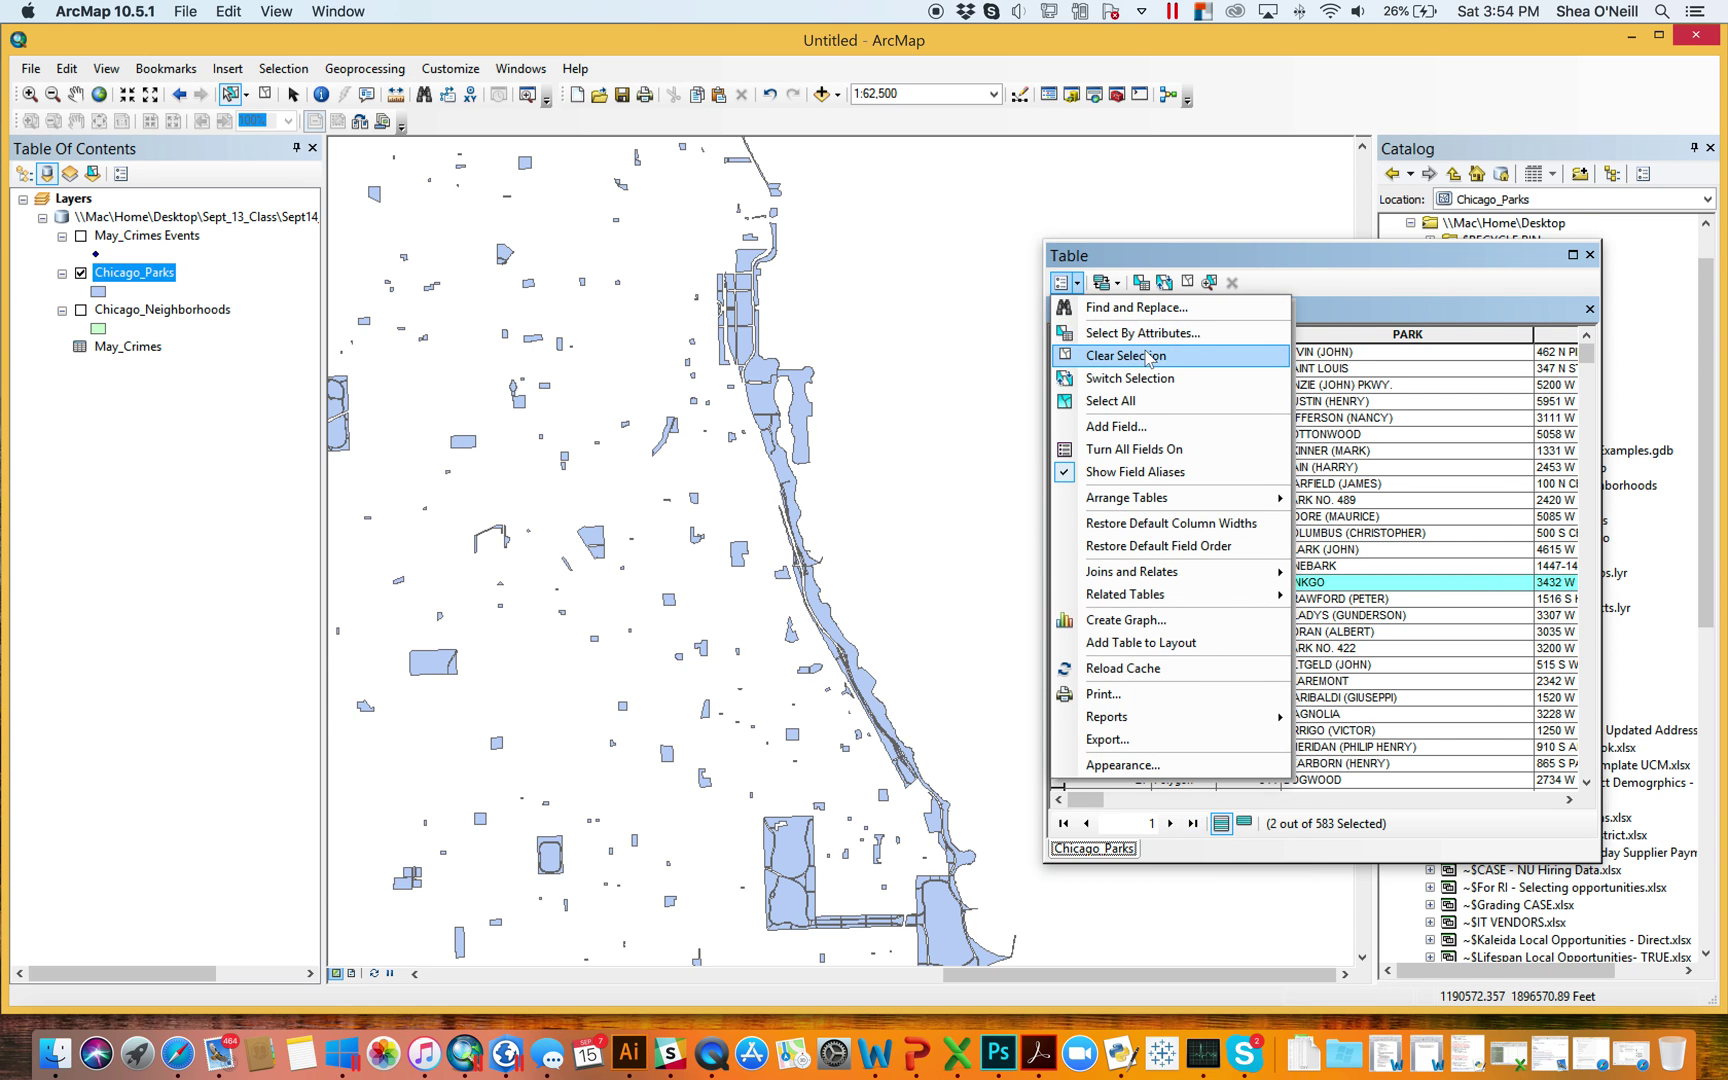
{"action": "left_click", "coordinate": [1100, 340]}
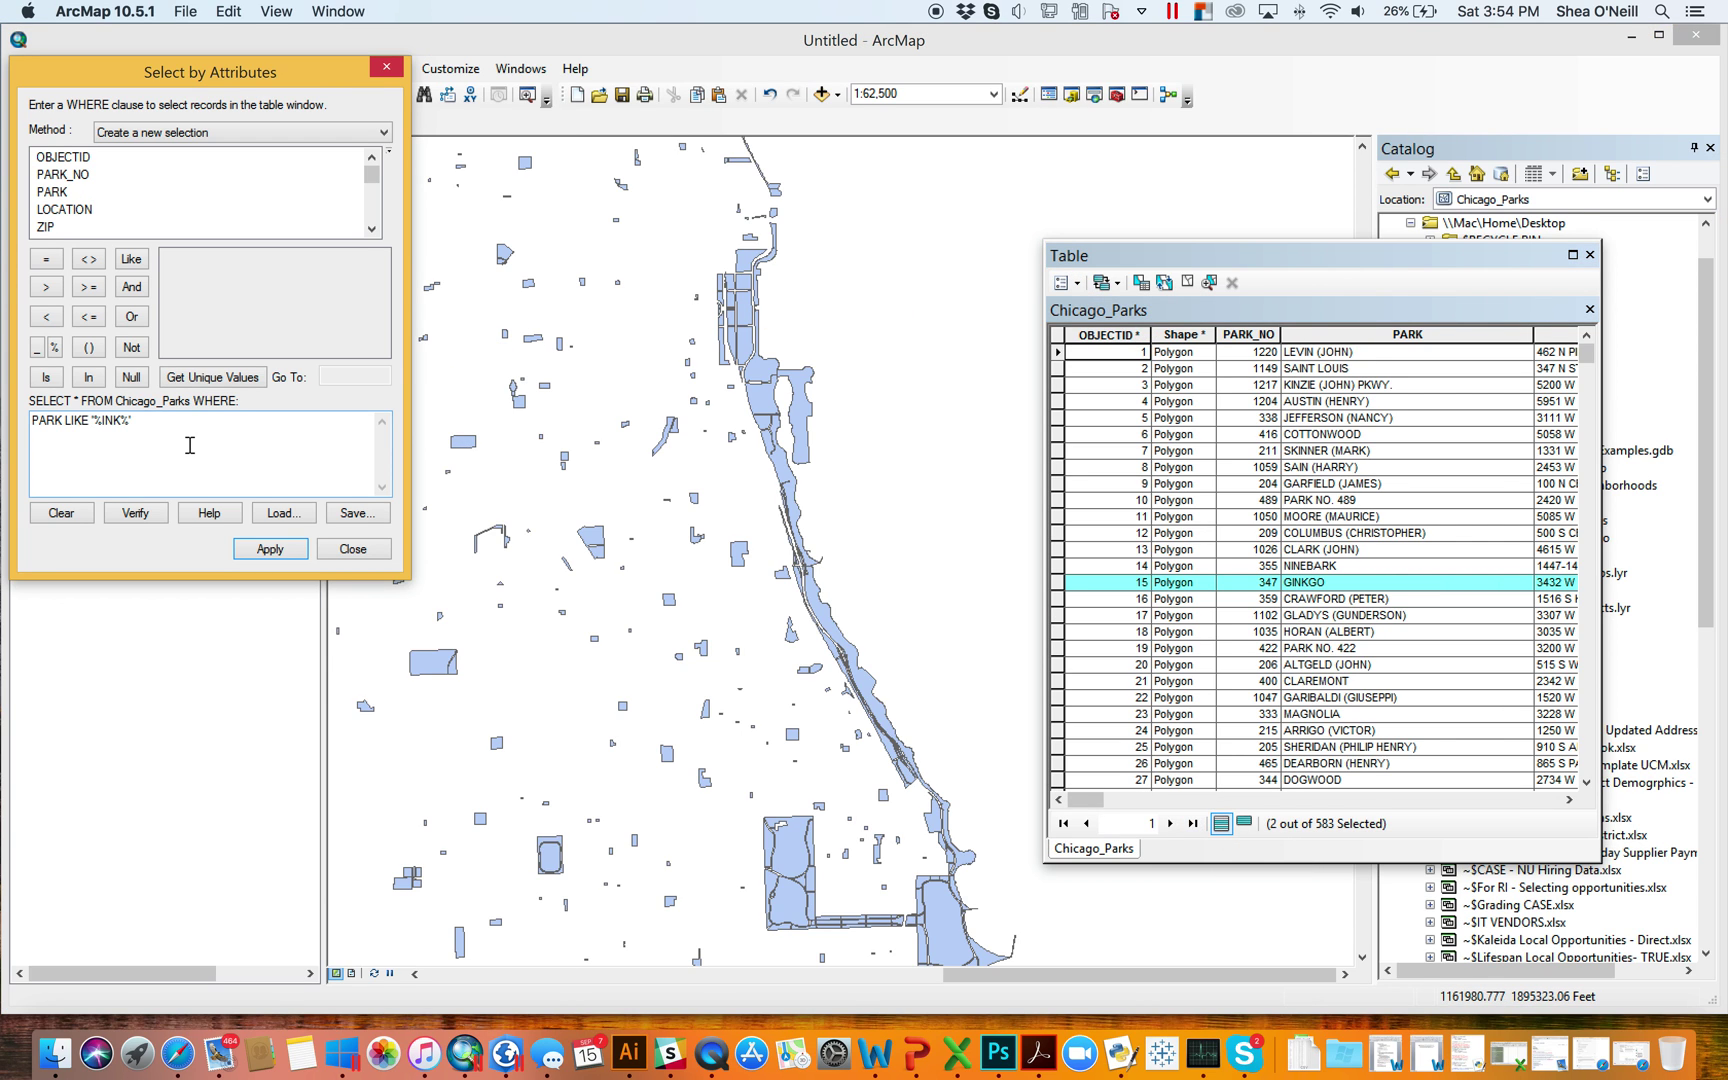
{"action": "left_click_drag", "start_coordinate": [135, 421], "coordinate": [3, 428]}
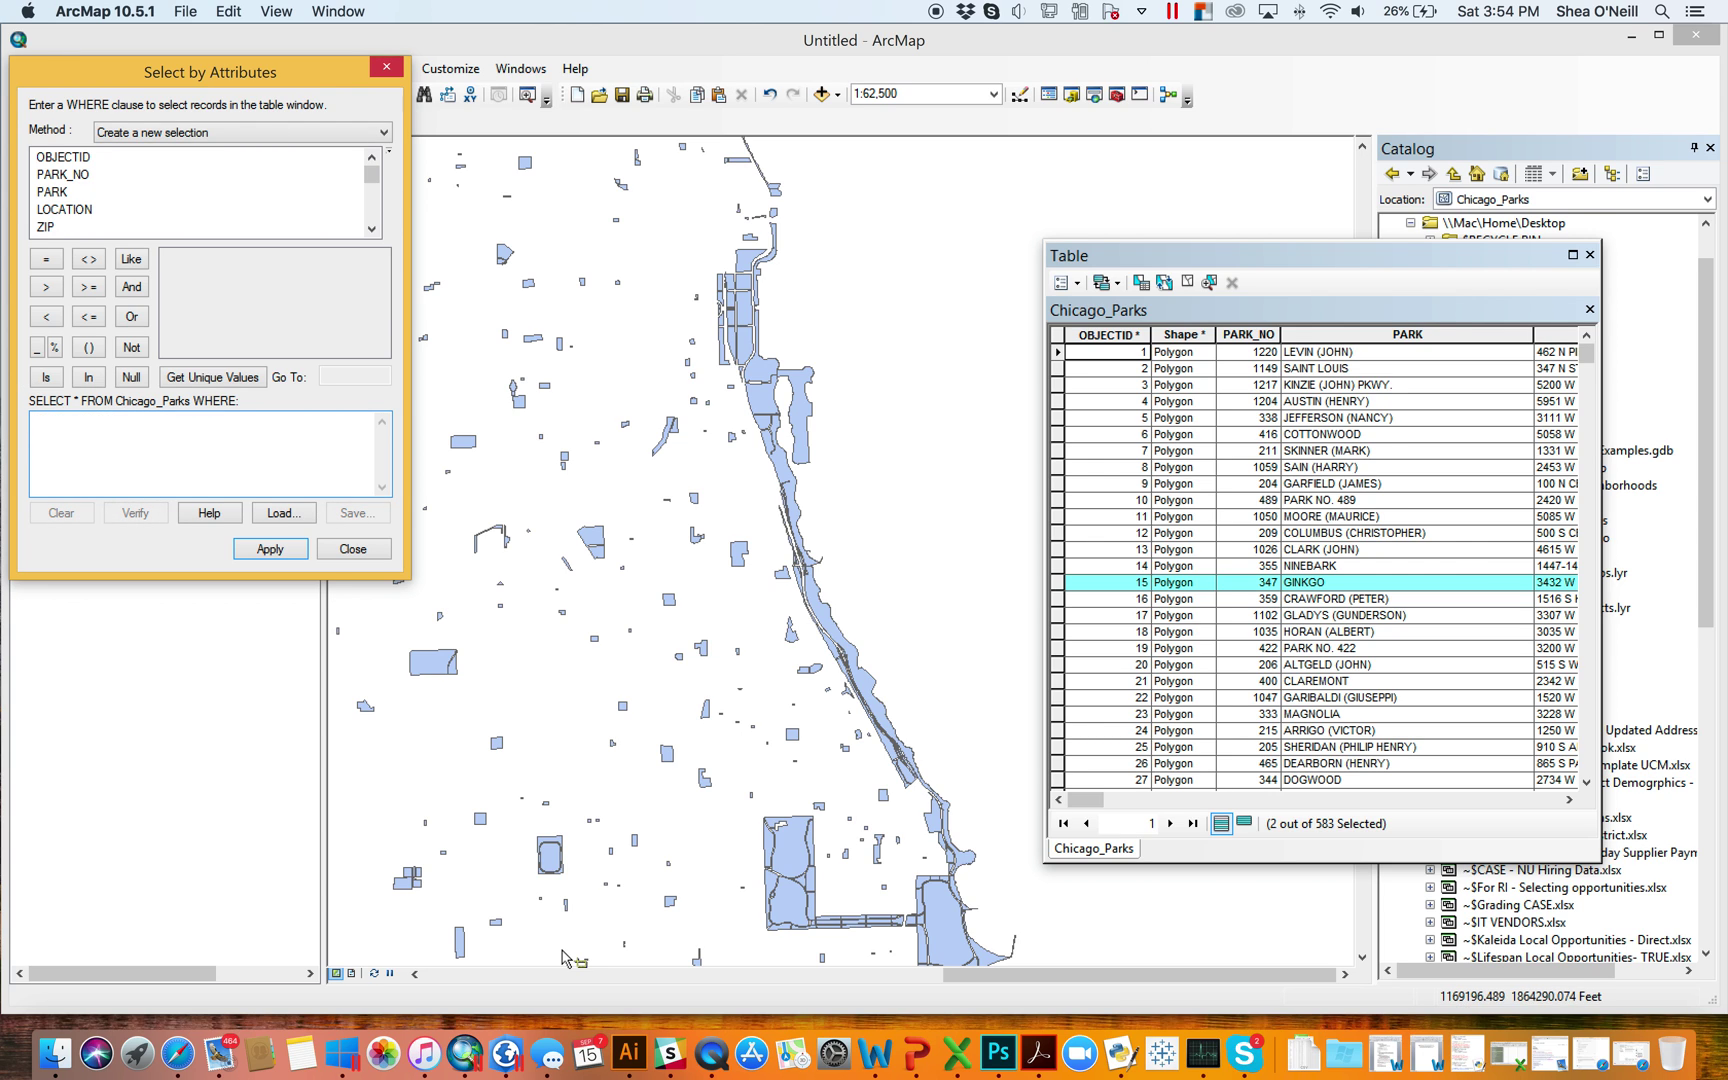
- Switch to ArcGIS Pro and open the attribute table of the Chicago_Parks layer
{"action": "left_click", "coordinate": [510, 1055]}
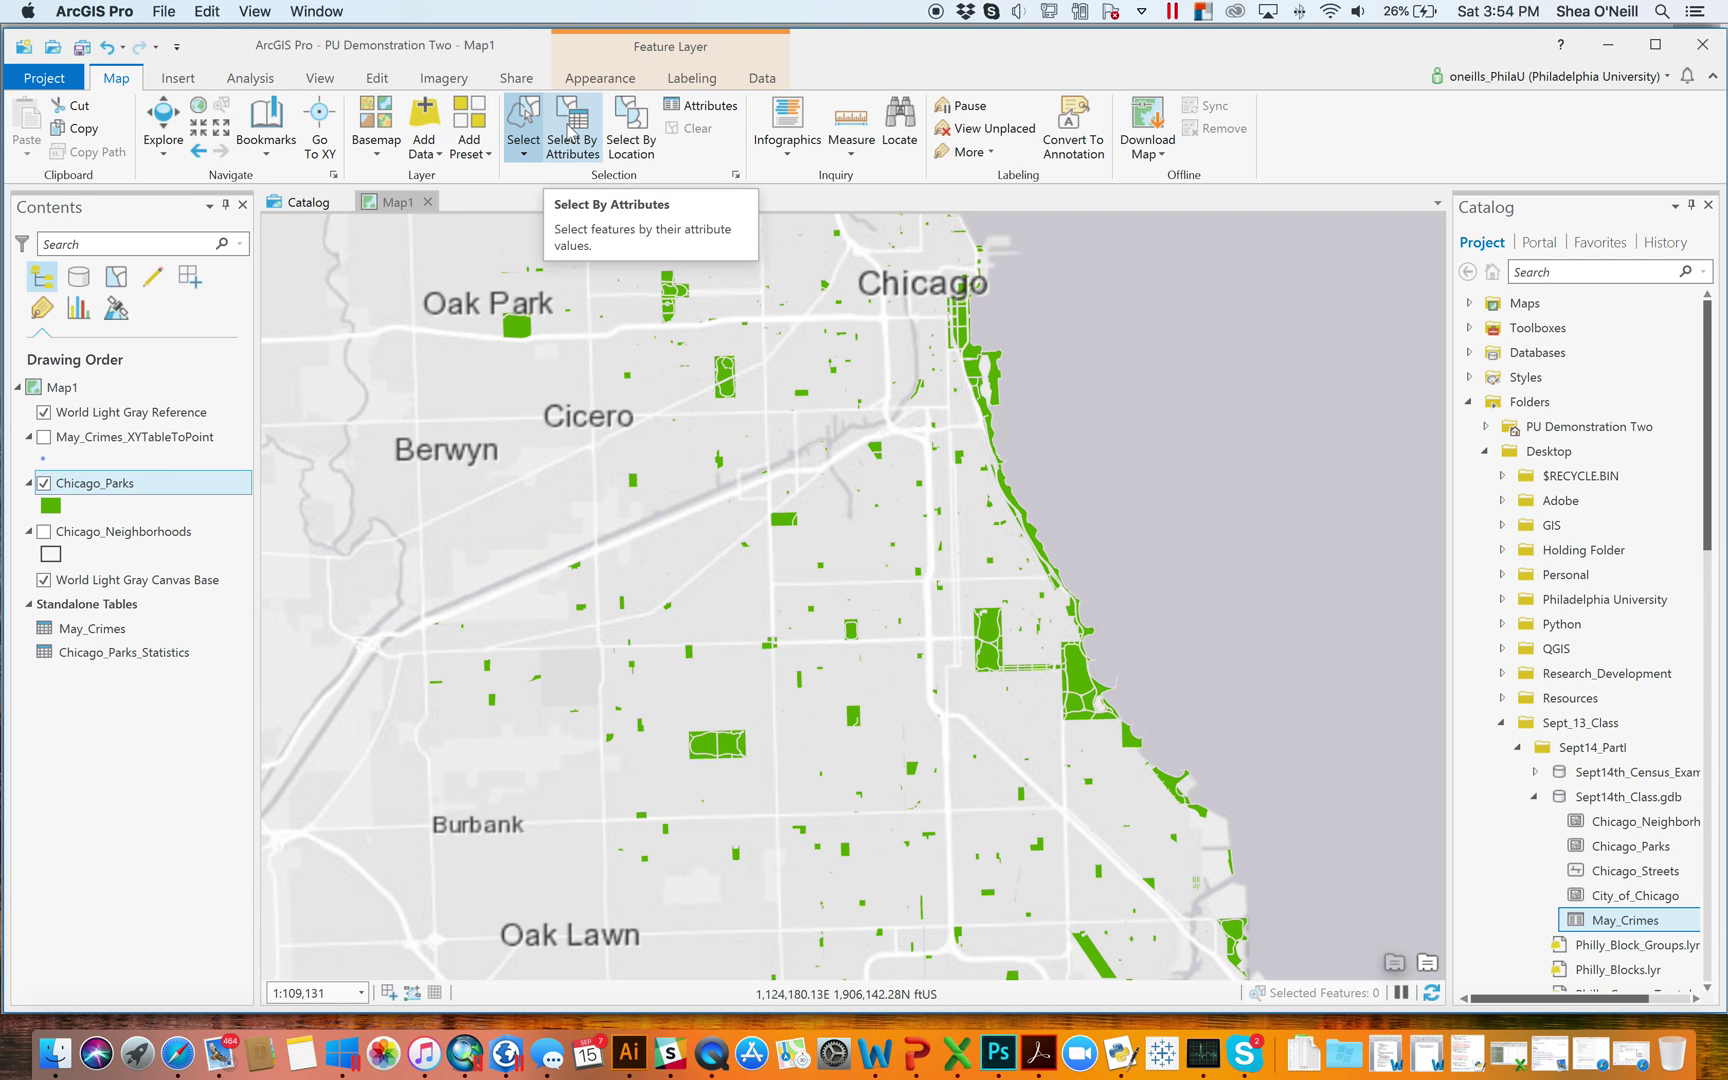
{"action": "right_click", "coordinate": [99, 487]}
{"action": "left_click", "coordinate": [167, 550]}
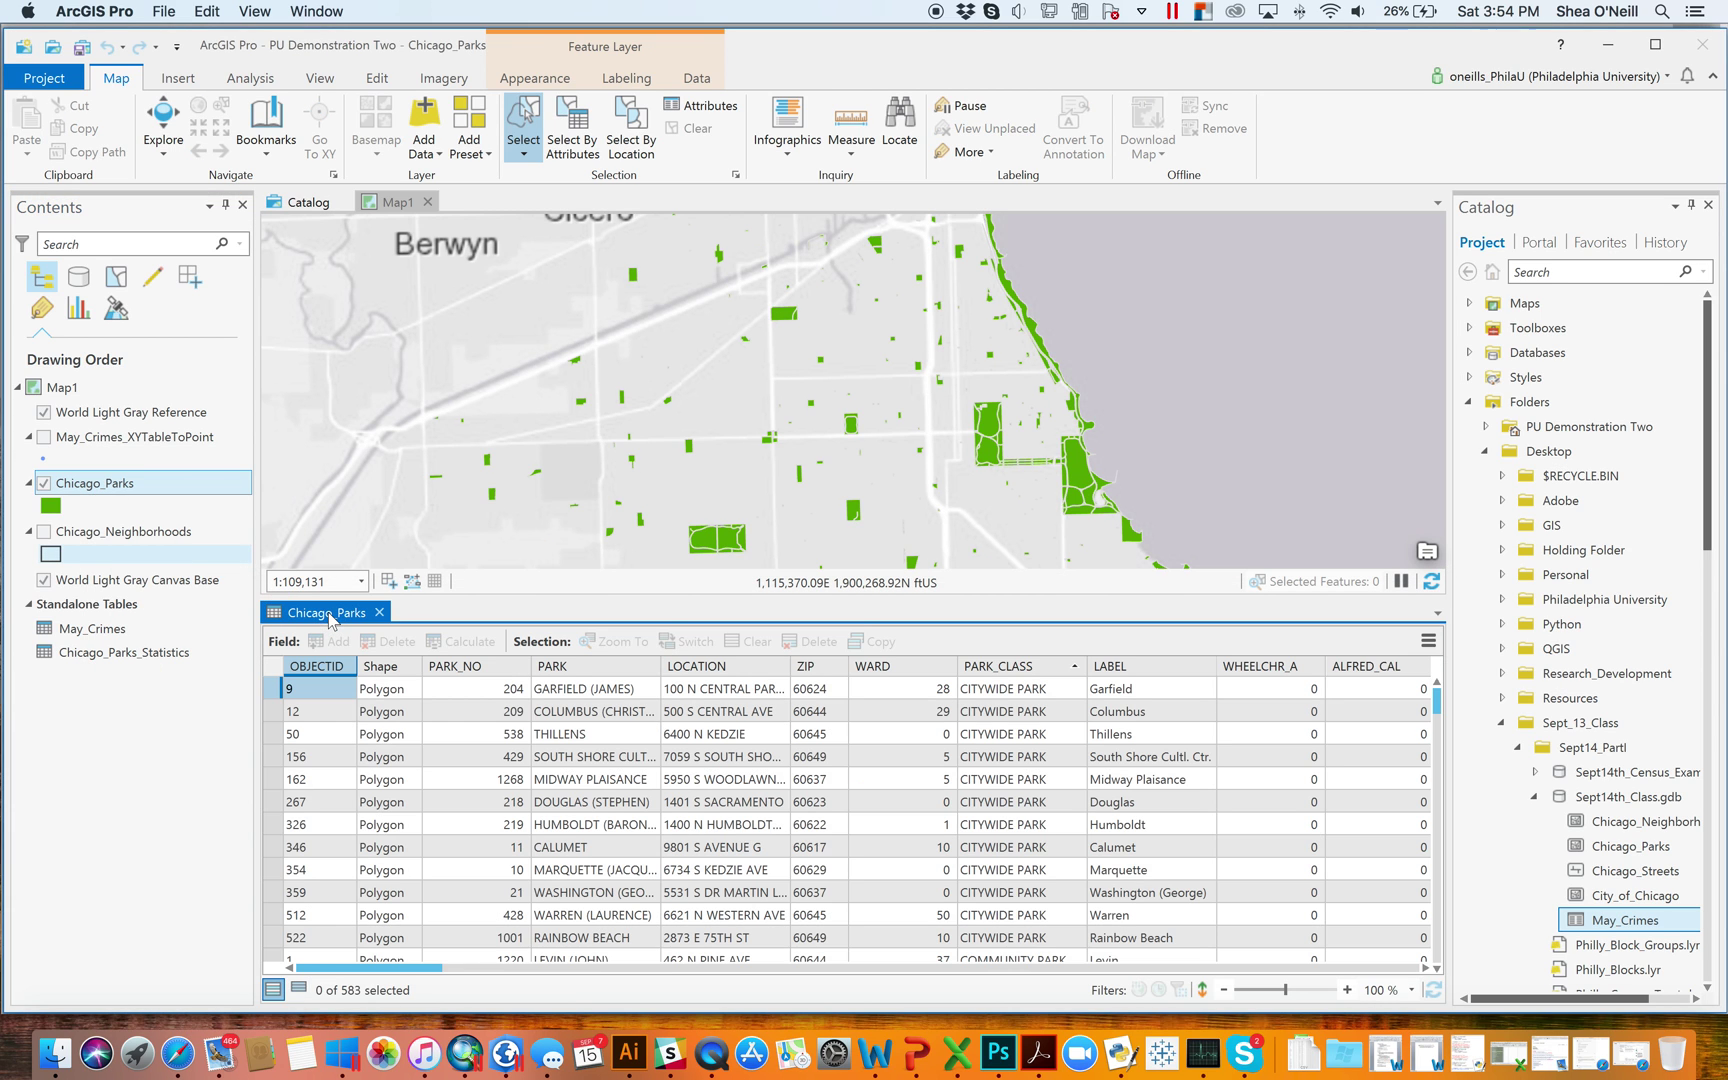
- Undock the Chicago_Parks table into a floating window, make it smaller, and place it over the lower part of the map
{"action": "left_click_drag", "start_coordinate": [330, 614], "coordinate": [562, 493]}
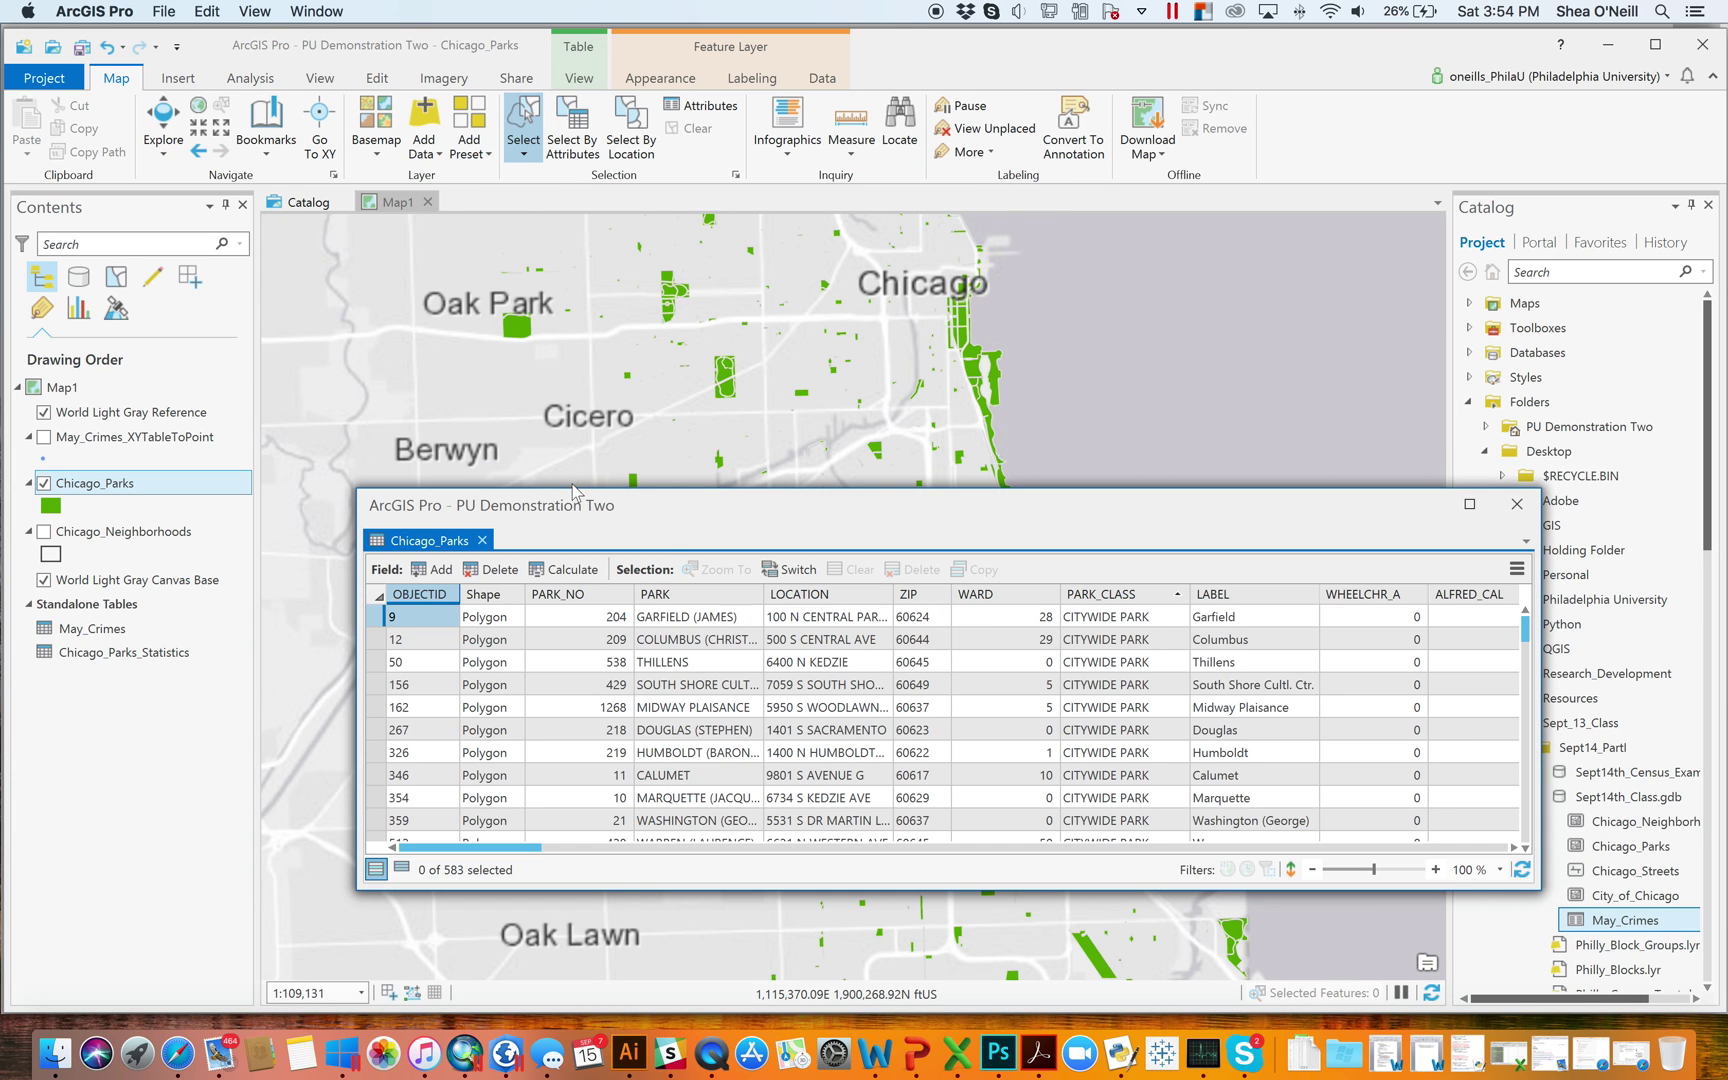
{"action": "left_click_drag", "start_coordinate": [578, 477], "coordinate": [586, 600]}
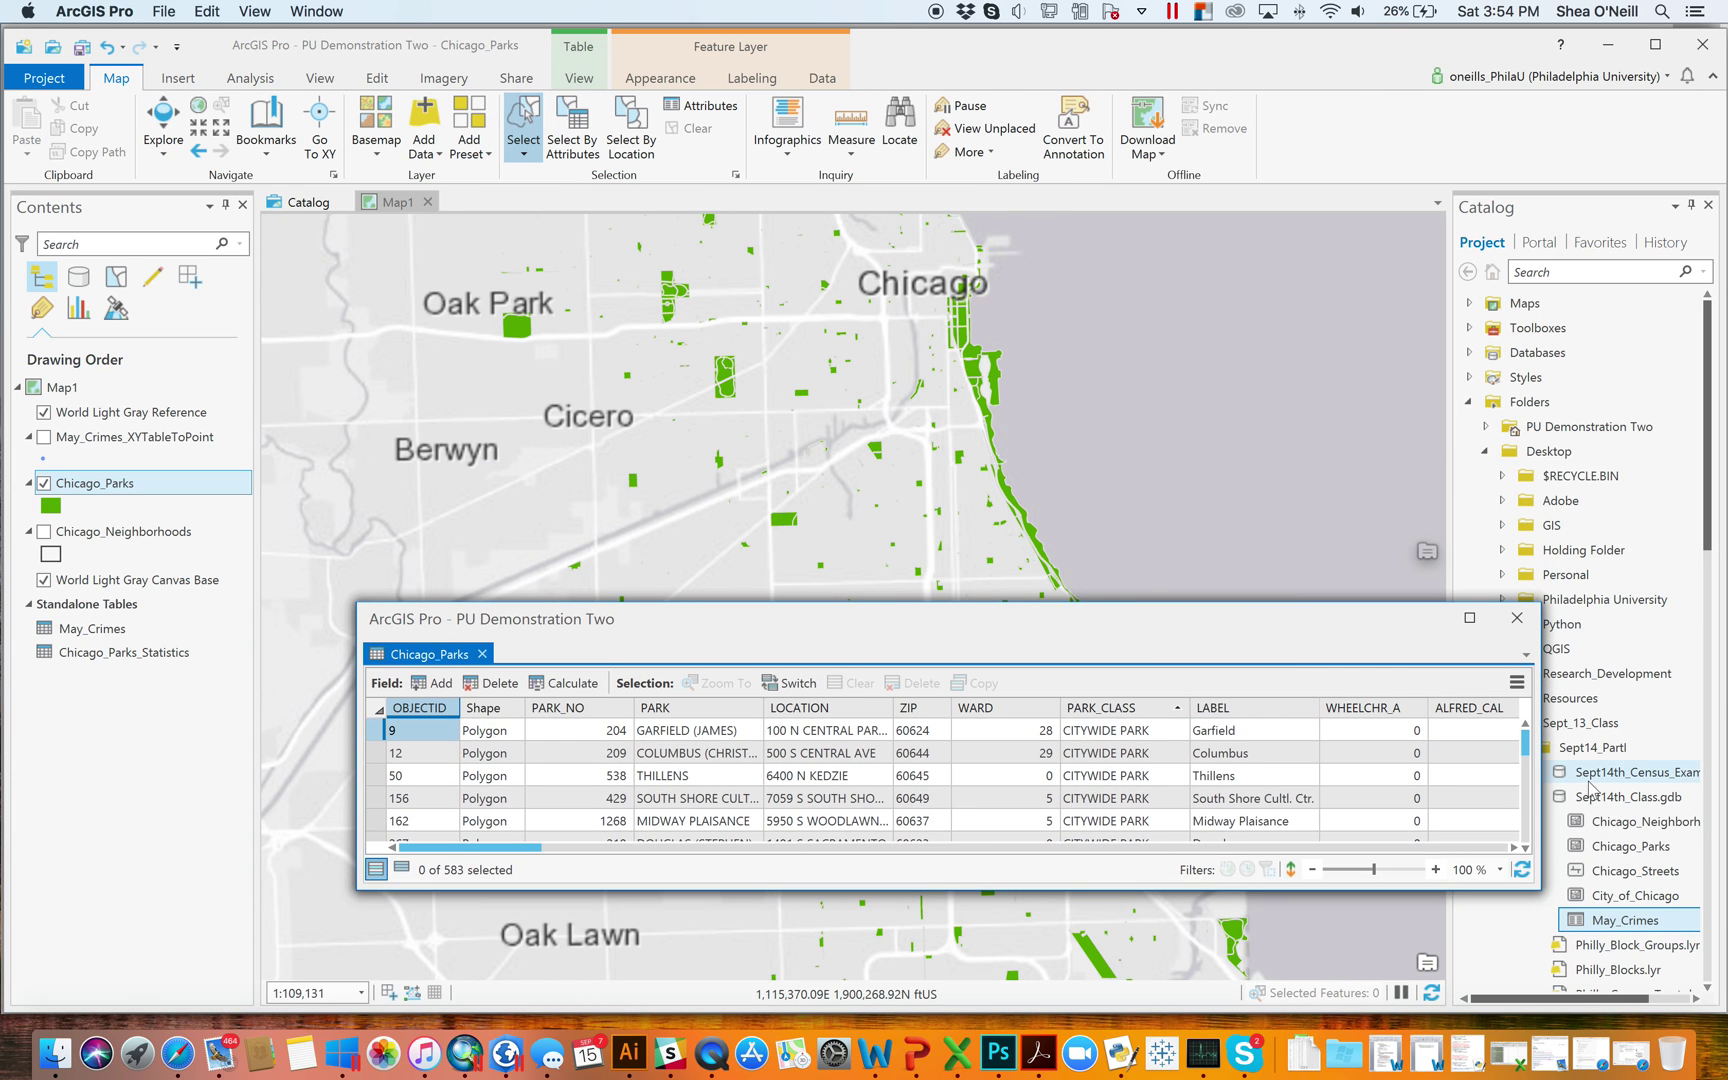
{"action": "left_click_drag", "start_coordinate": [1544, 812], "coordinate": [1264, 812]}
{"action": "left_click_drag", "start_coordinate": [850, 637], "coordinate": [808, 672]}
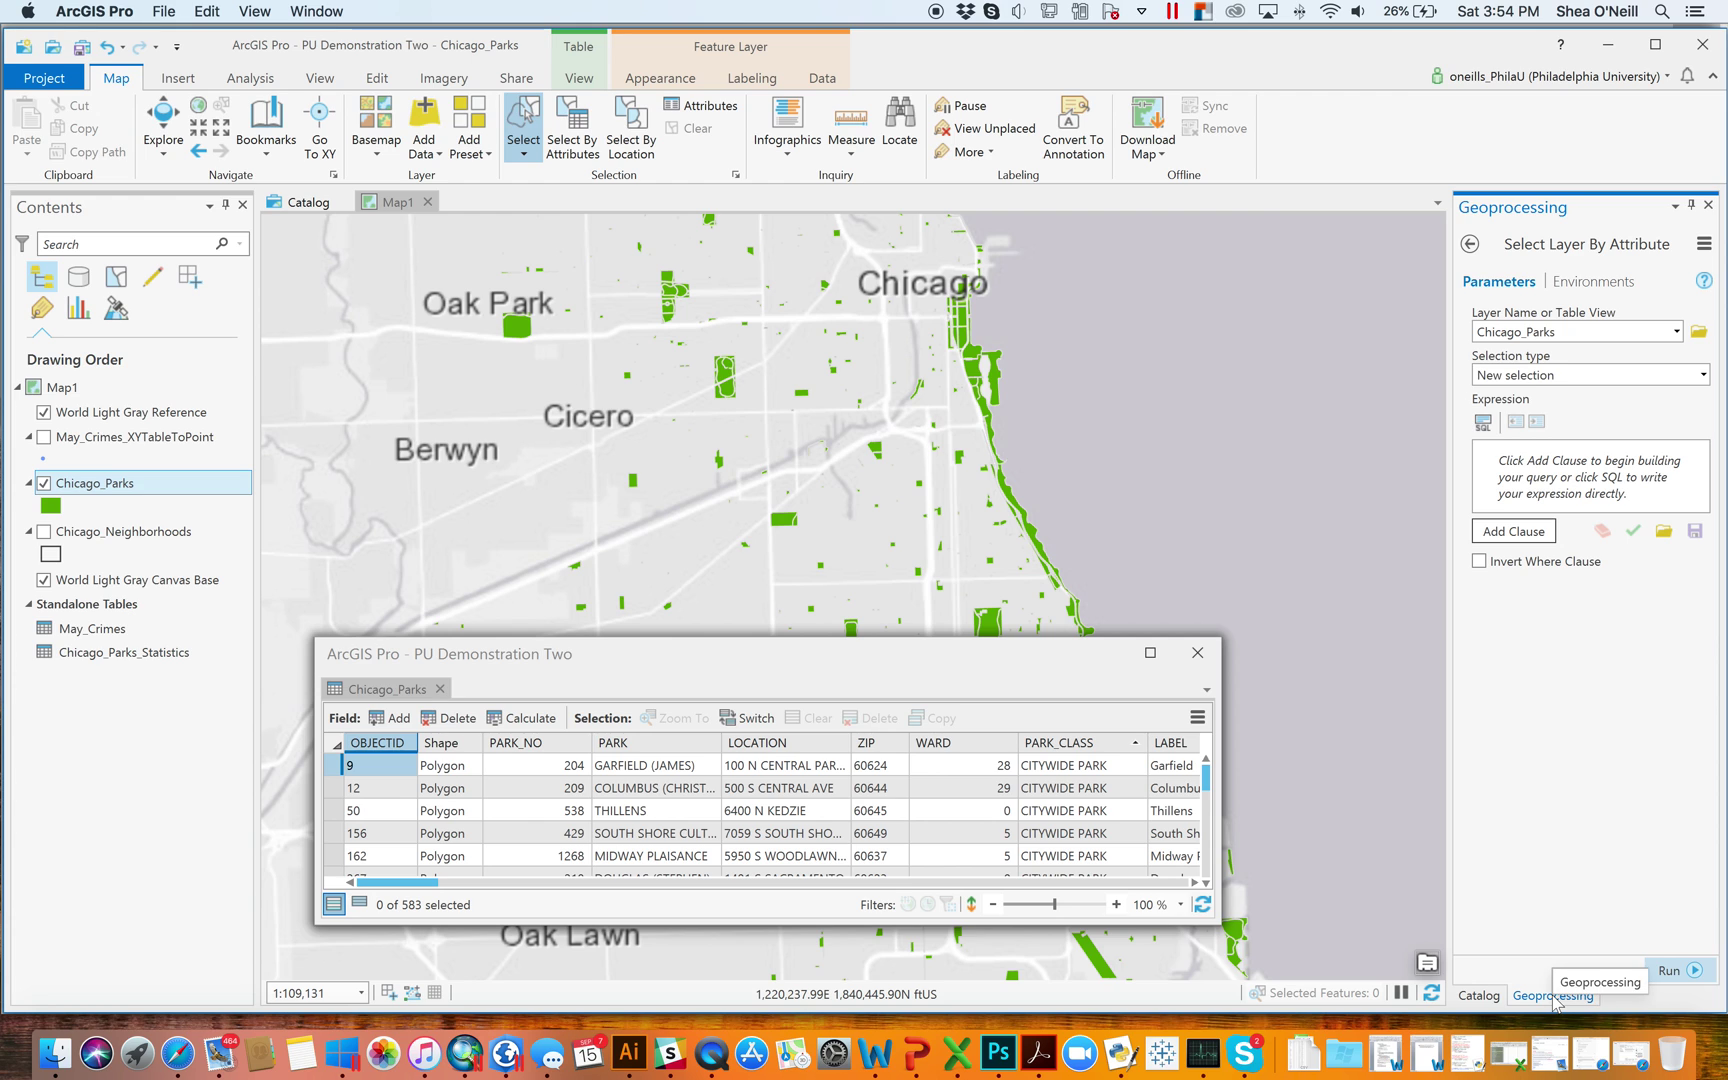
- Examine the selection types offered by Select Layer By Attribute for Chicago_Parks, keeping New selection
{"action": "mouse_move", "coordinate": [1553, 996]}
{"action": "left_mouse_down"}
{"action": "mouse_move", "coordinate": [1336, 730]}
{"action": "mouse_move", "coordinate": [1400, 600]}
{"action": "mouse_move", "coordinate": [1500, 700]}
{"action": "mouse_move", "coordinate": [1549, 1008]}
{"action": "left_mouse_up"}
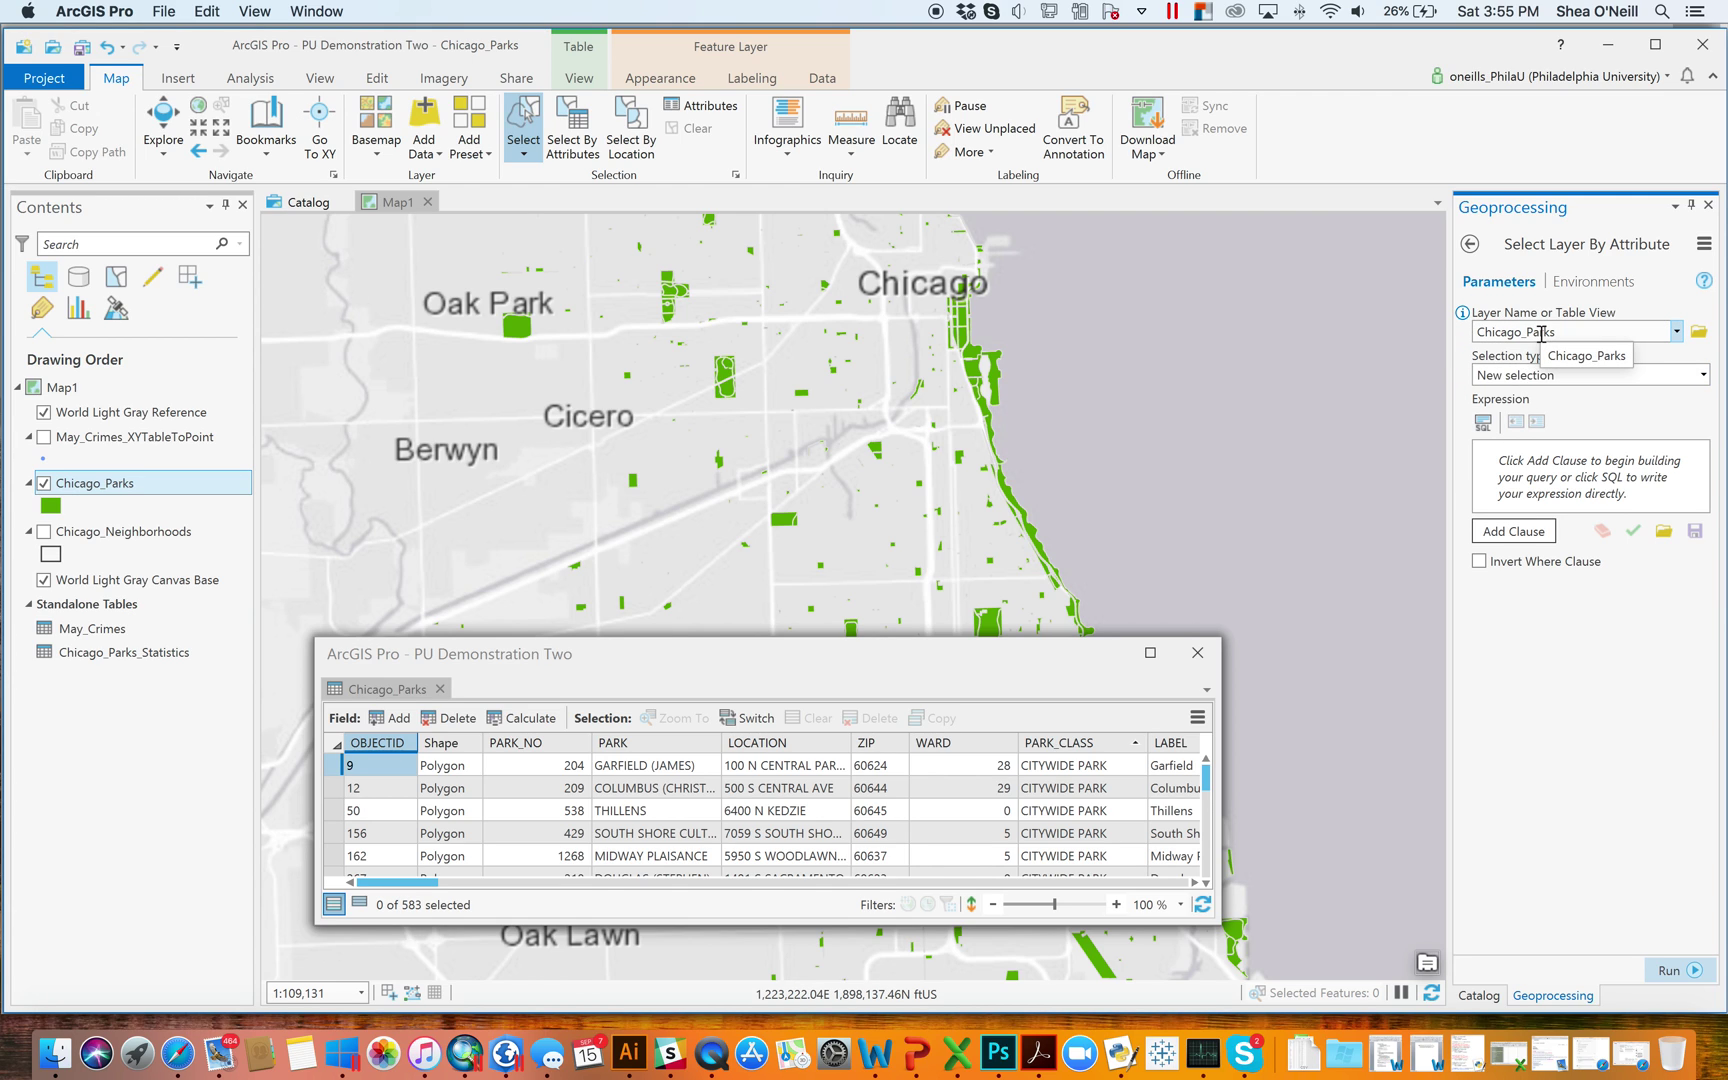
{"action": "left_click", "coordinate": [1703, 376]}
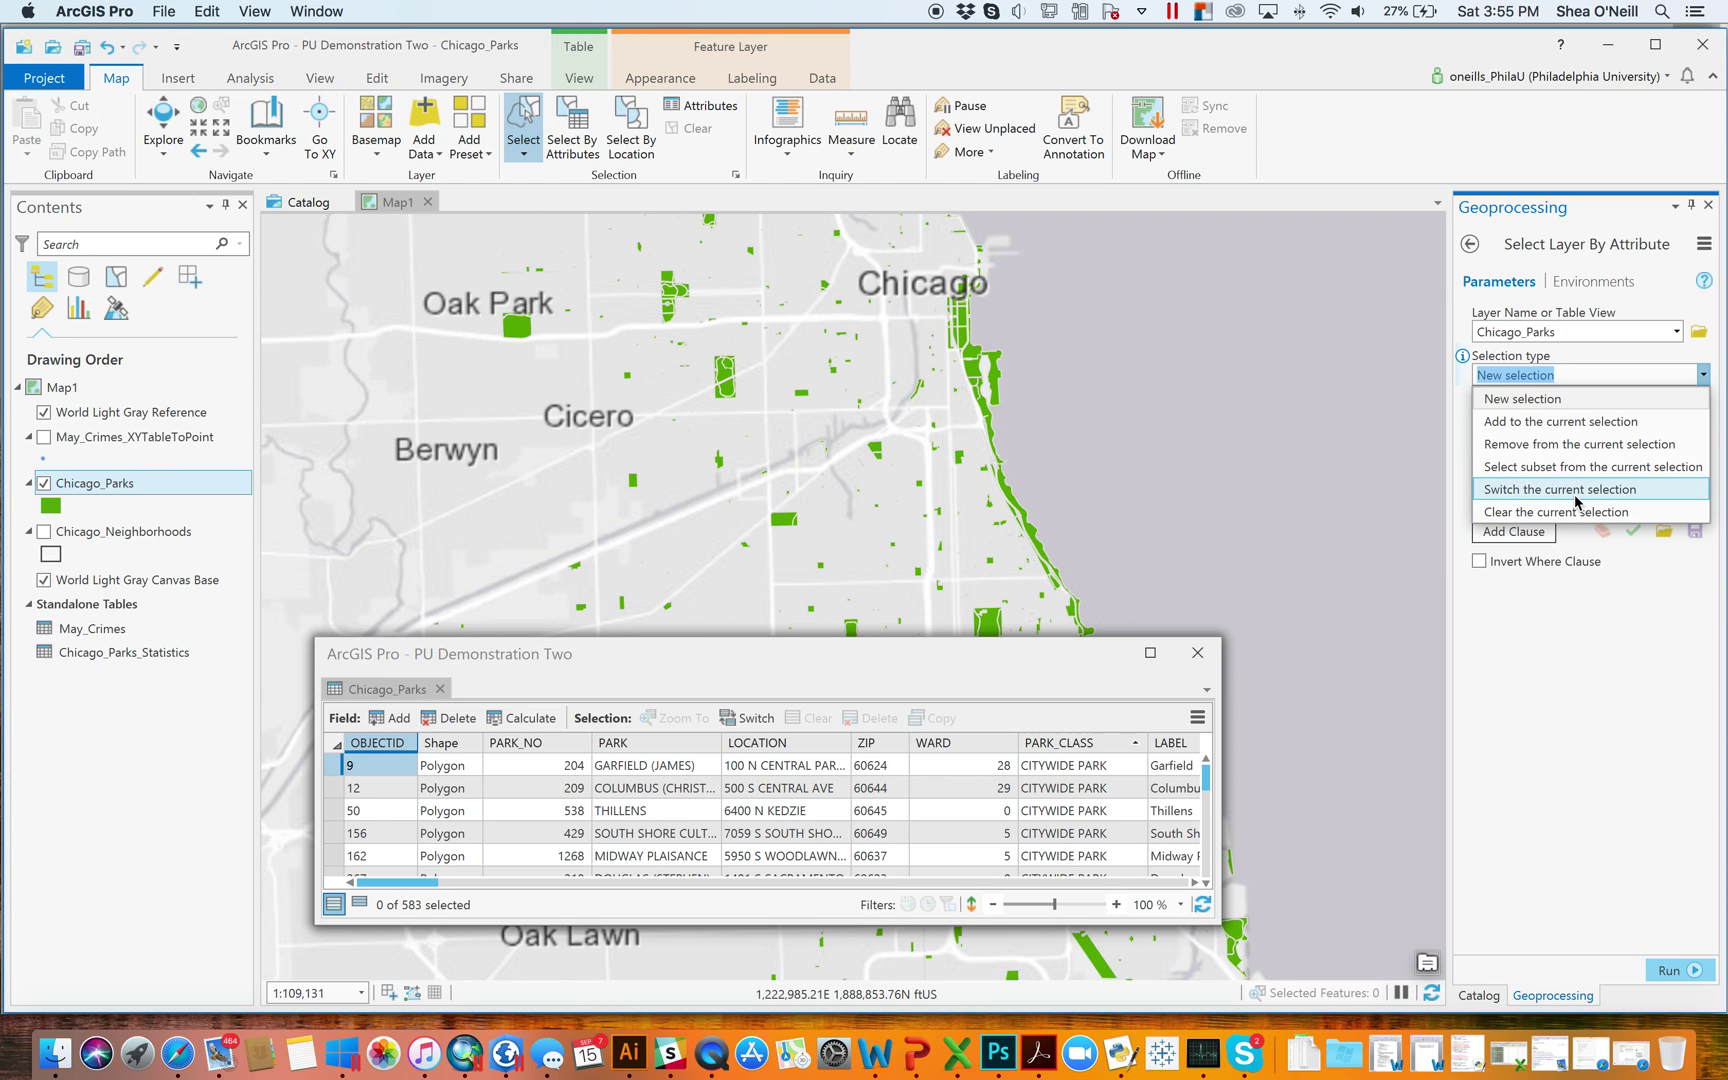
{"action": "left_click", "coordinate": [1607, 612]}
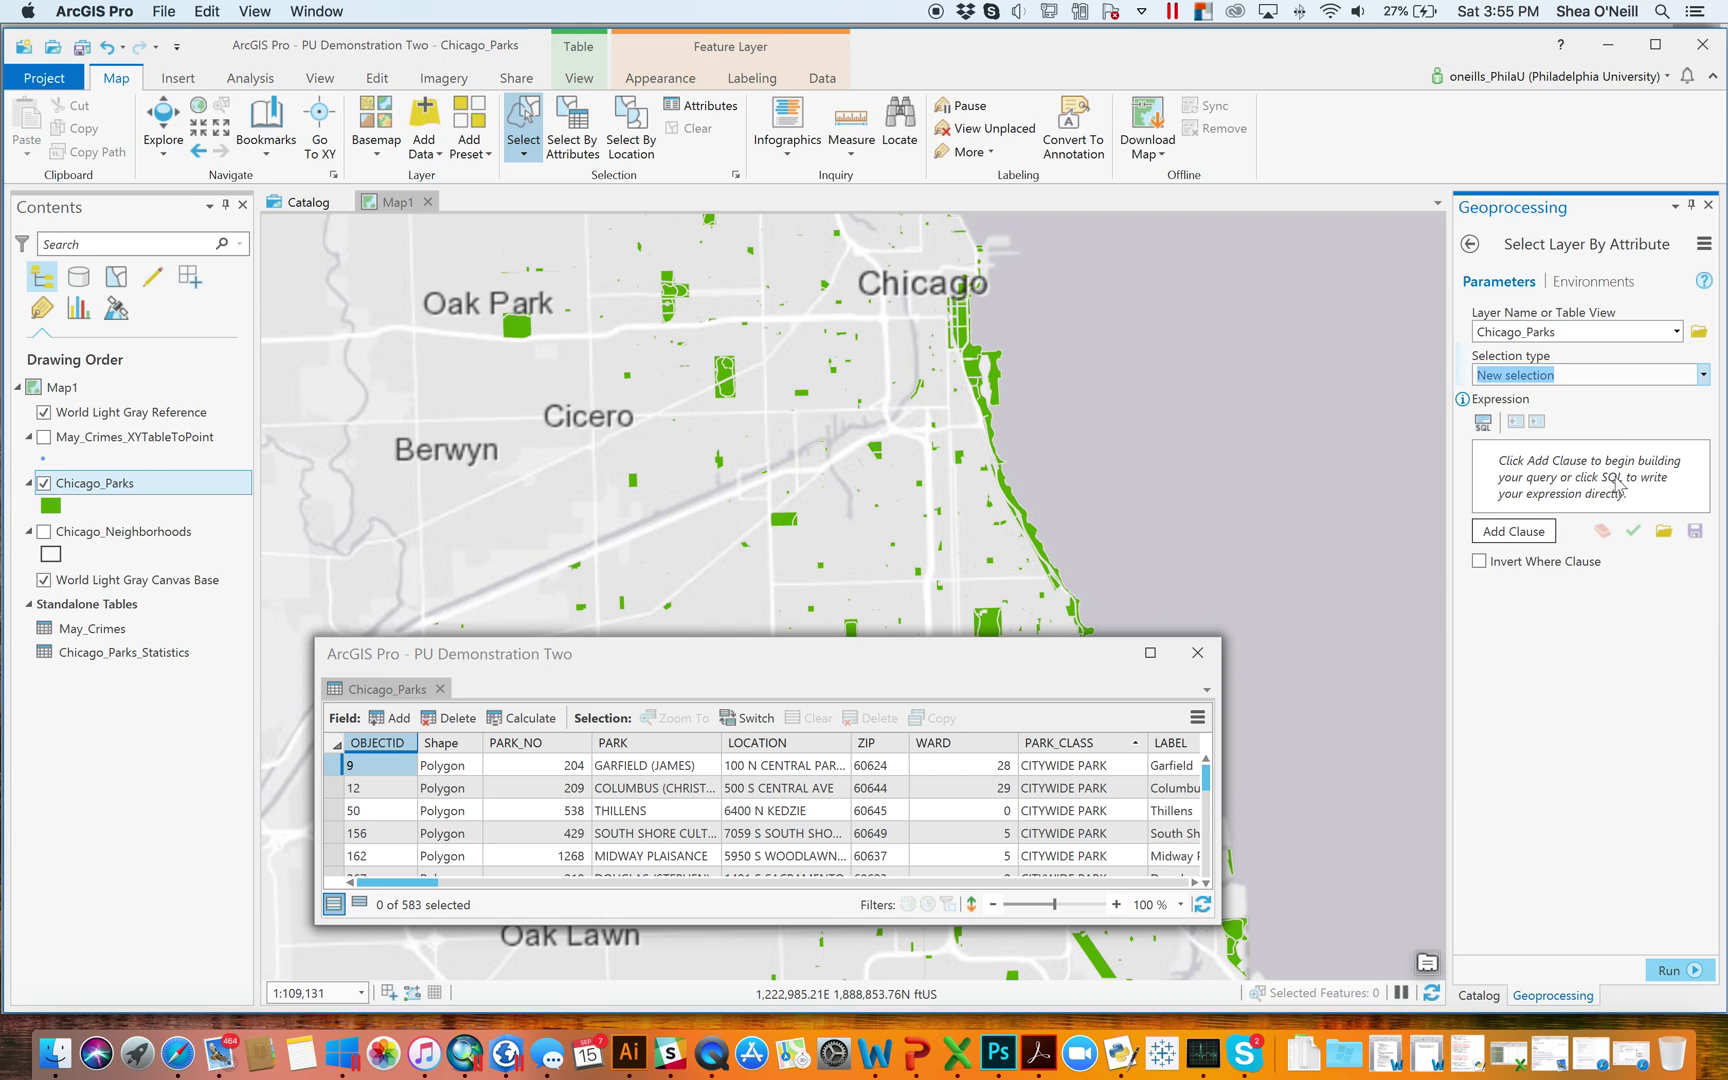
- Switch the selection expression to direct SQL editing and start it with the PARK field
{"action": "left_click", "coordinate": [1483, 423]}
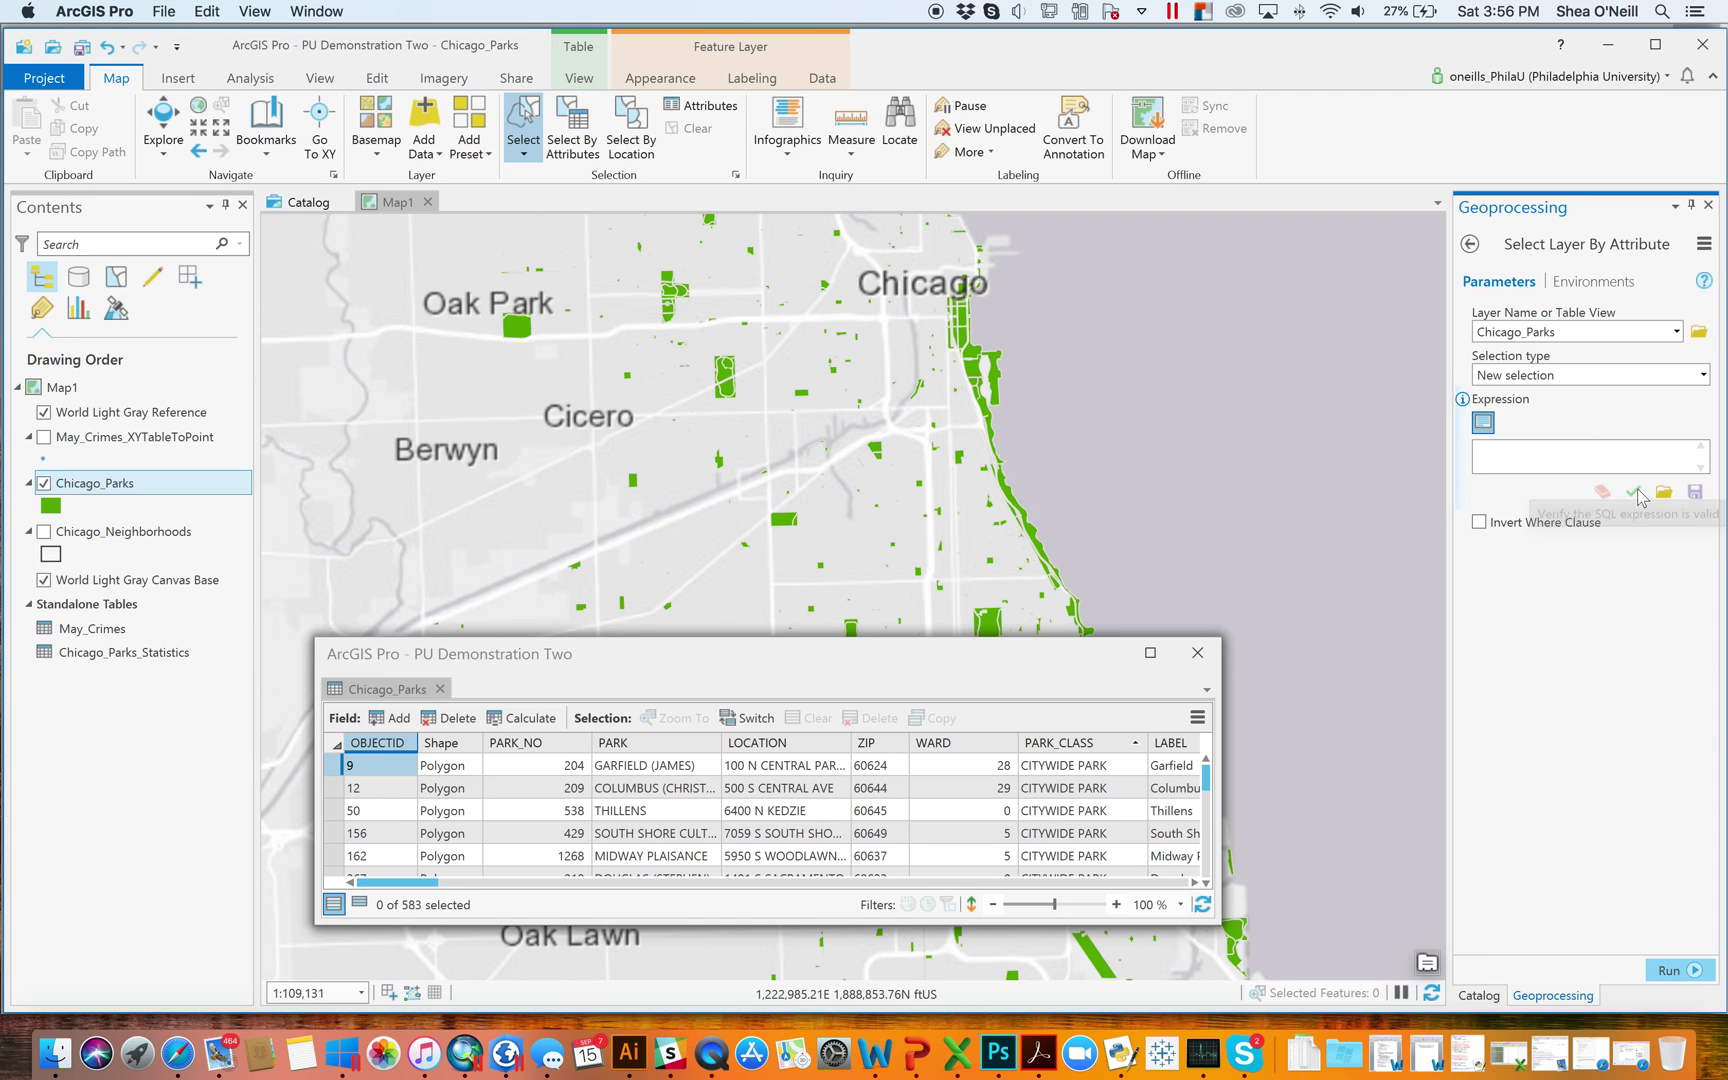
{"action": "left_click", "coordinate": [1583, 459]}
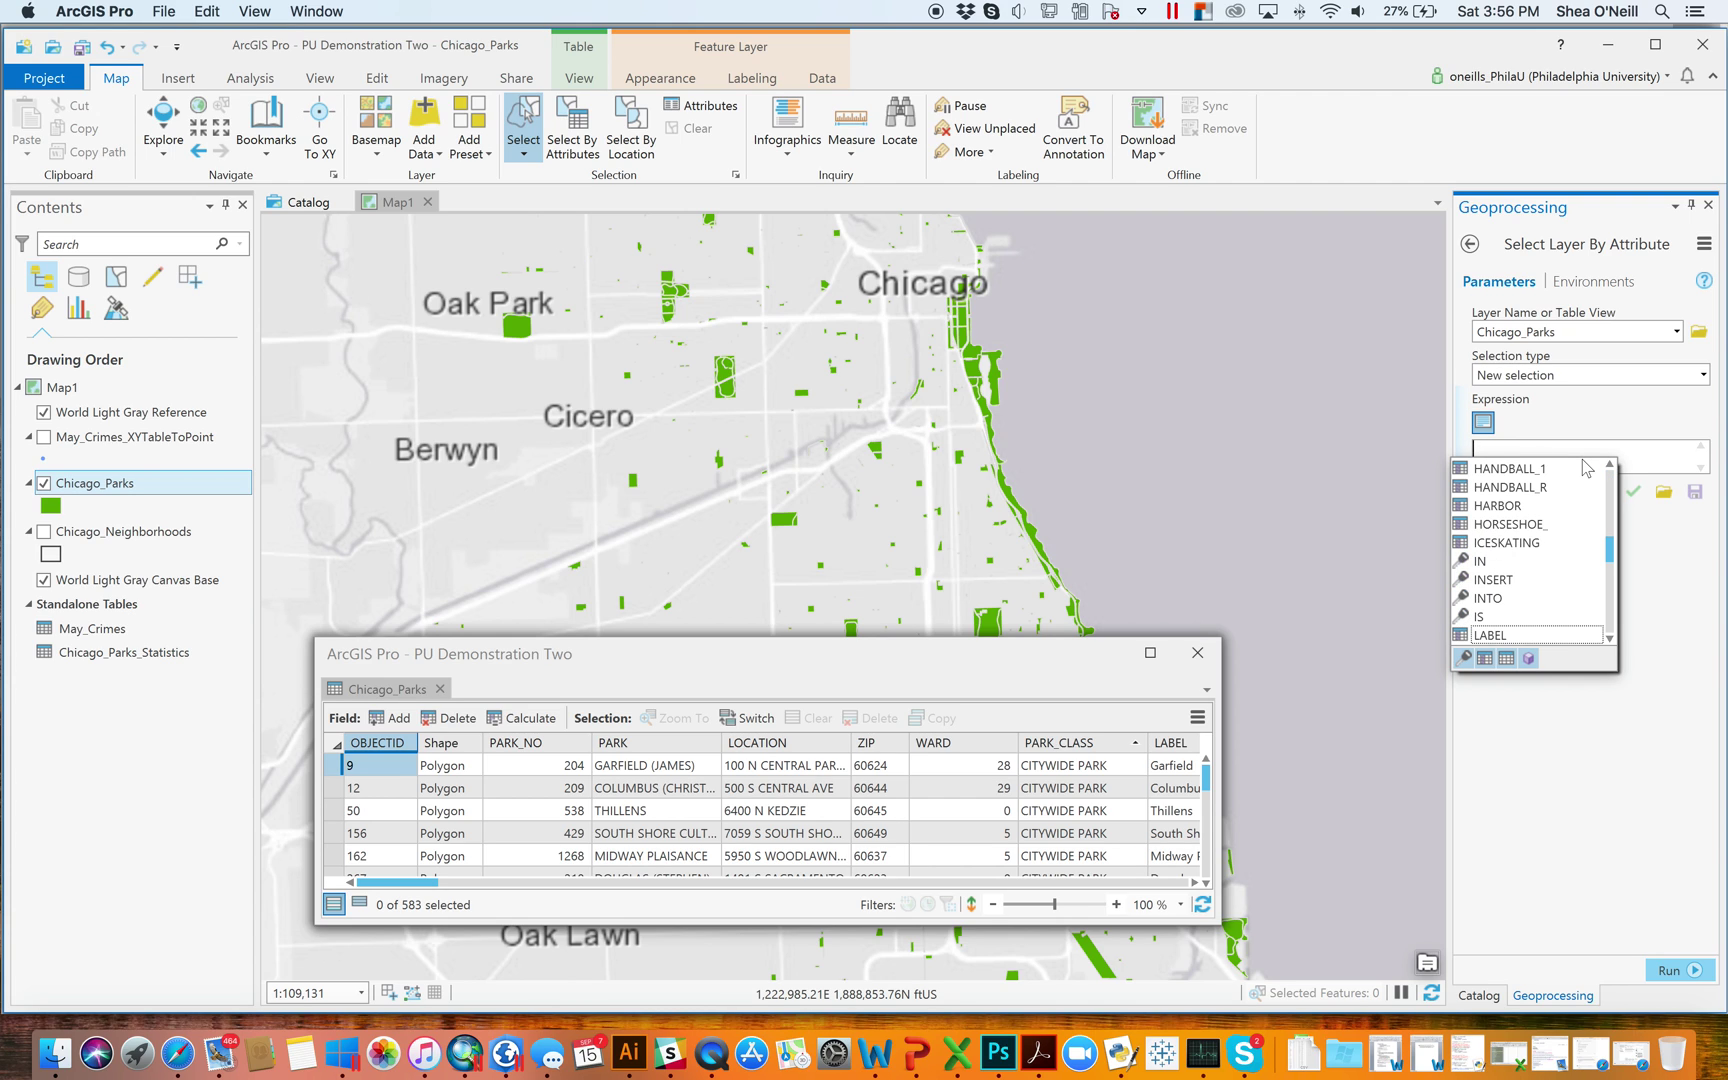
{"action": "type", "text": "PARK"}
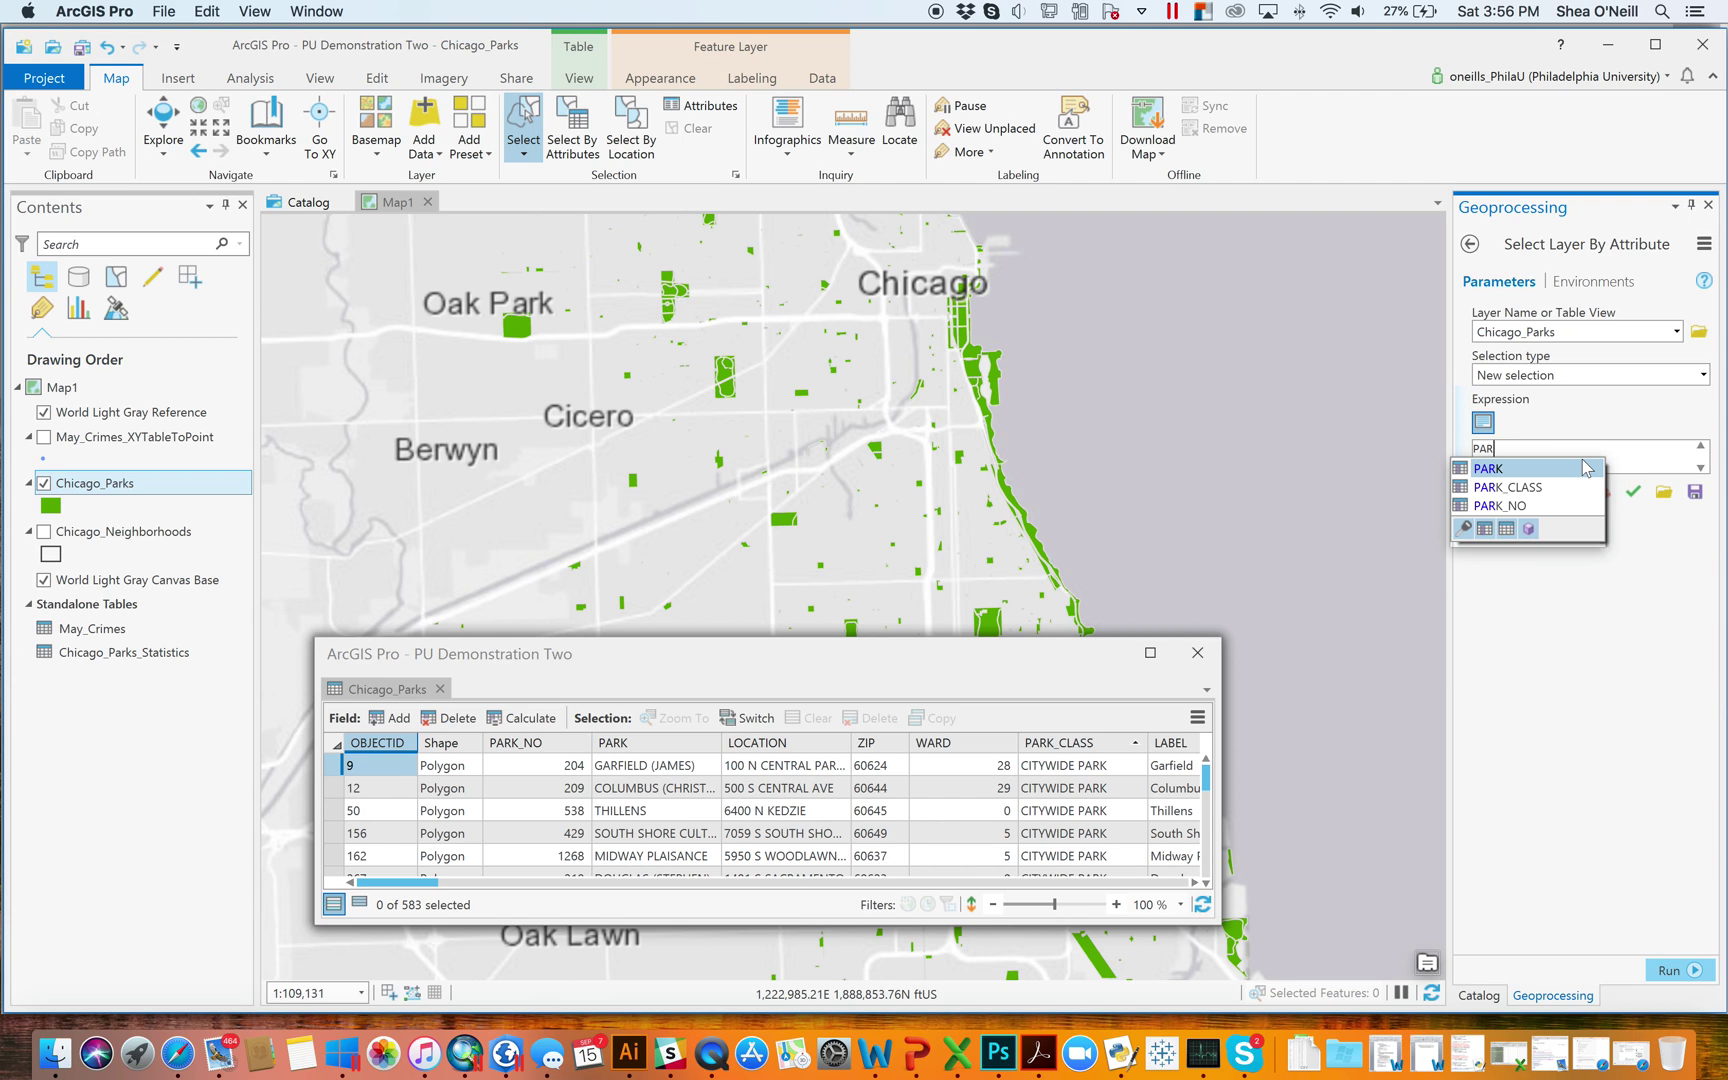
{"action": "left_click", "coordinate": [1583, 467]}
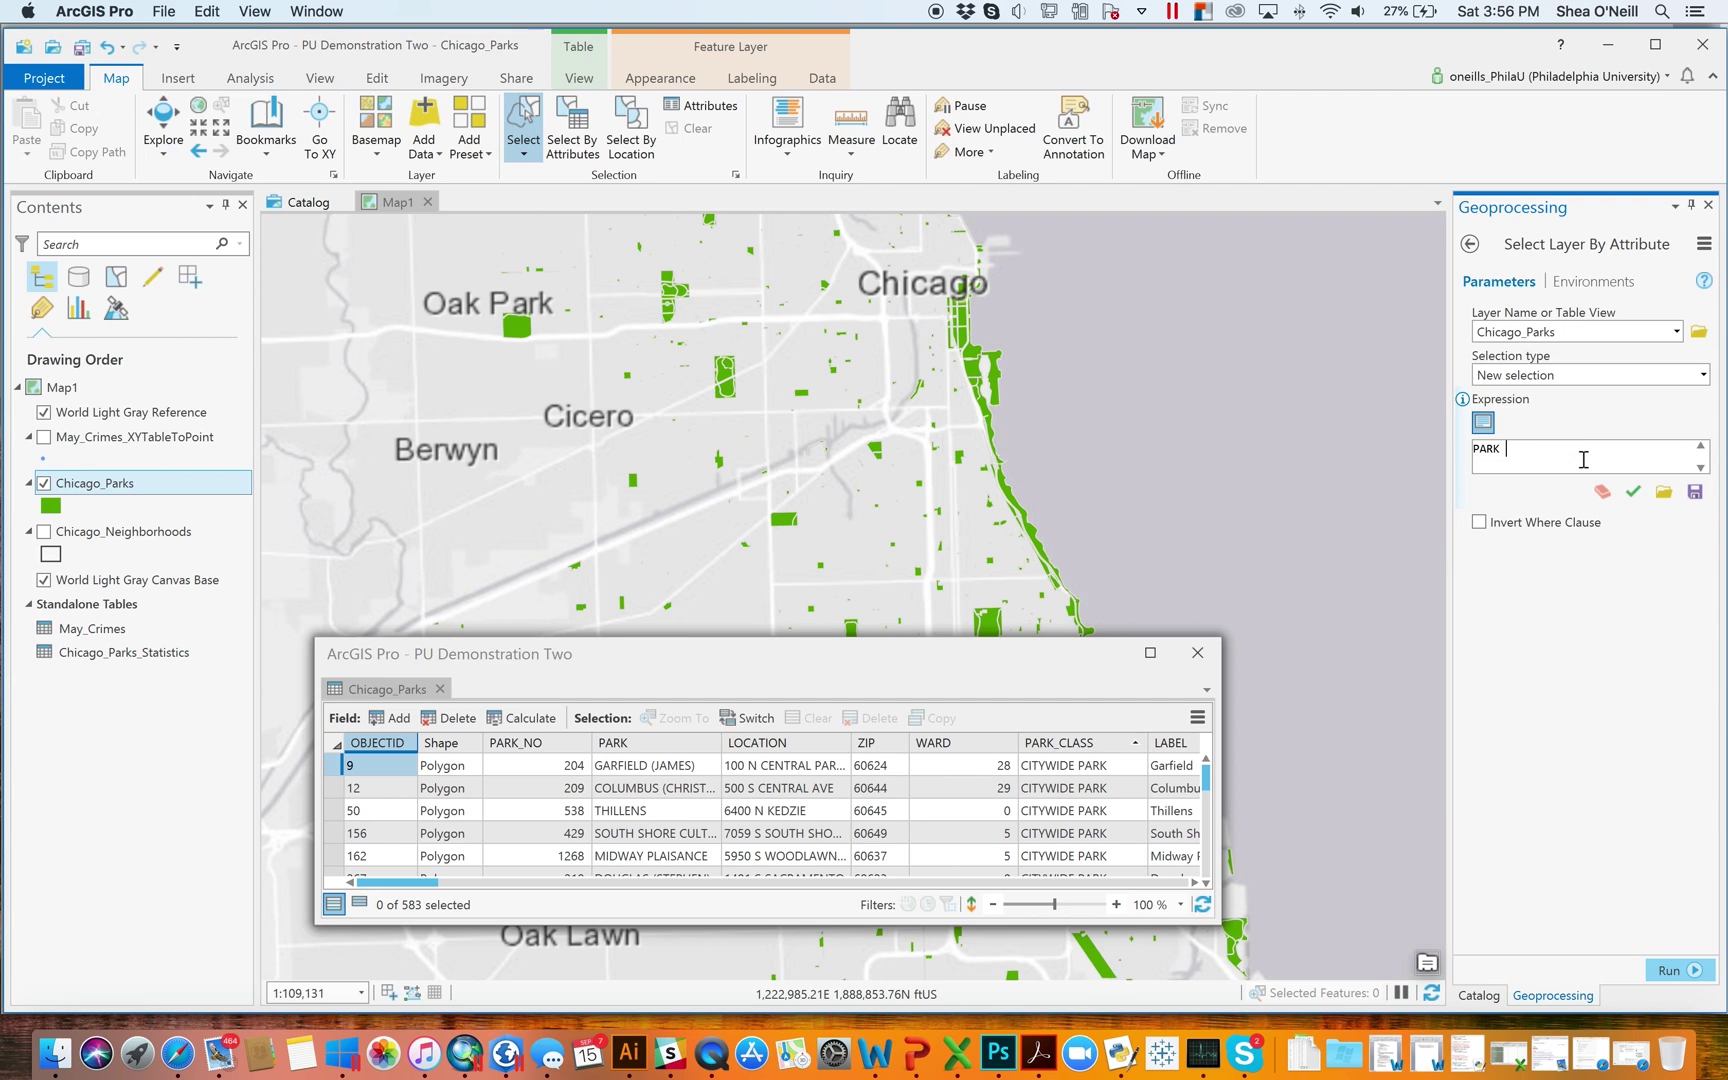
{"action": "key", "text": "BackSpace"}
{"action": "key", "text": "BackSpace"}
{"action": "key", "text": "BackSpace"}
{"action": "key", "text": "BackSpace"}
{"action": "type", "text": "PARK"}
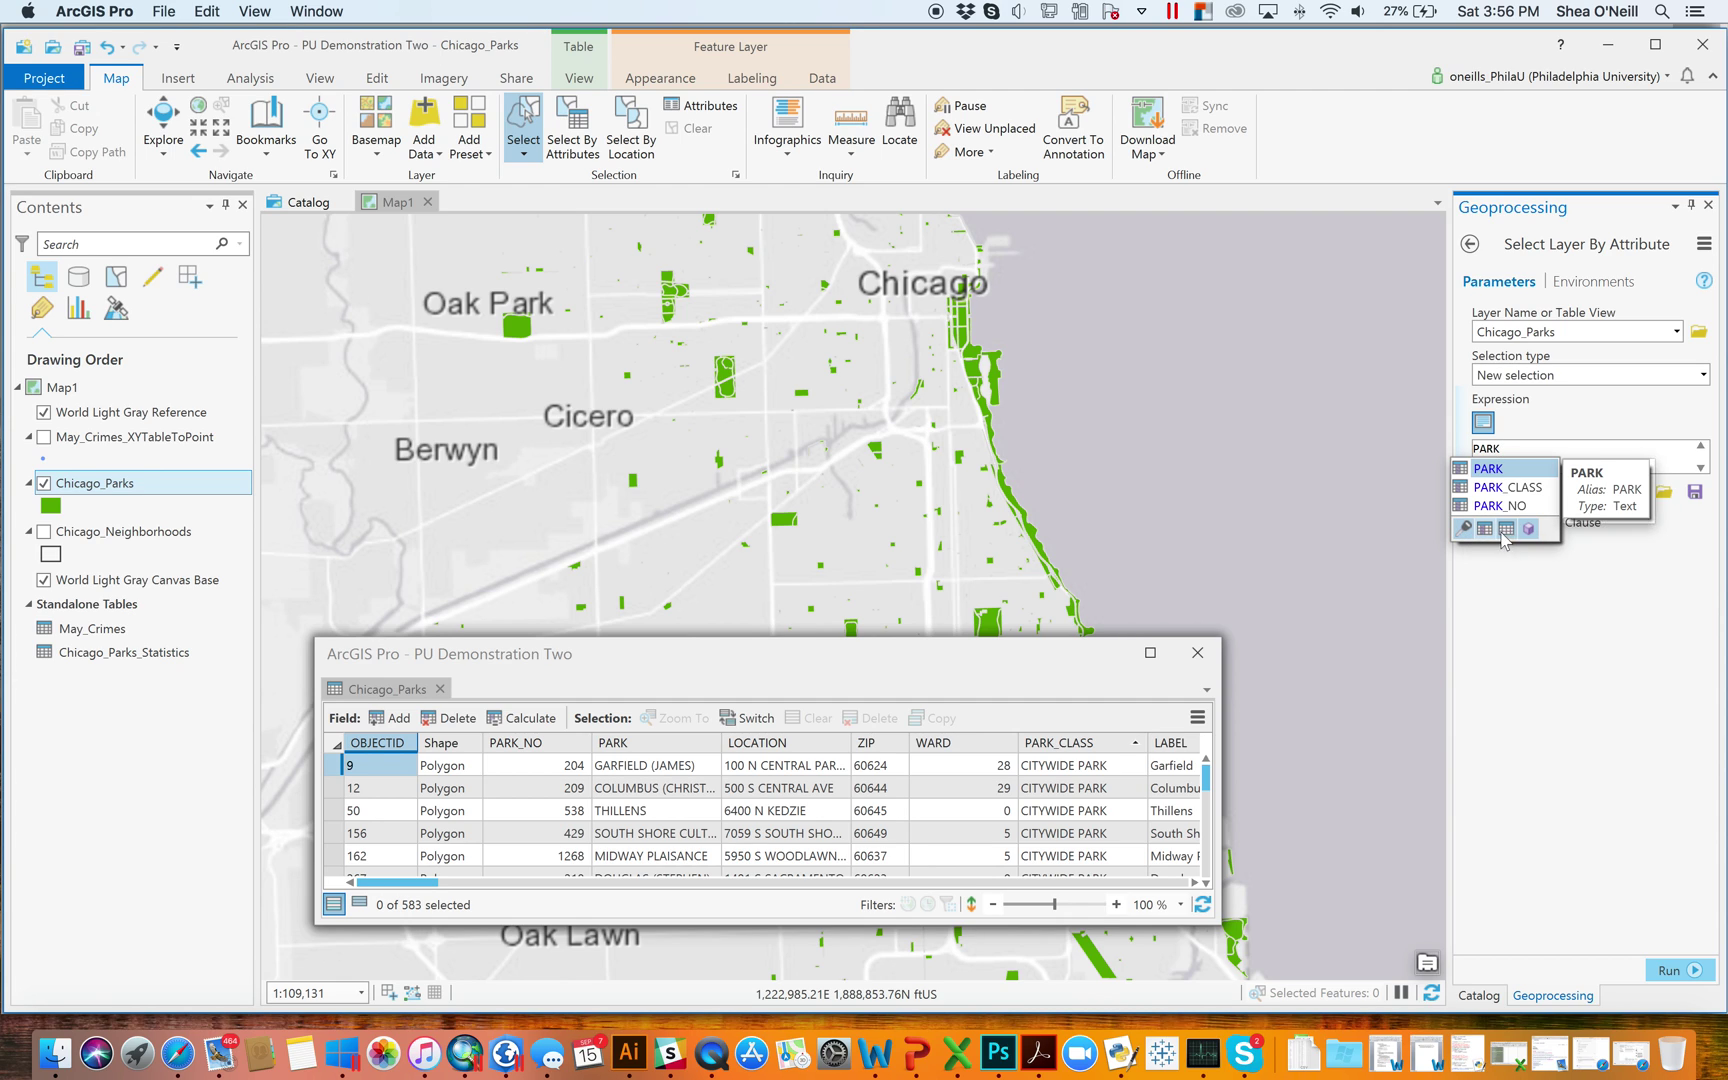
- Complete the expression as PARK LIKE '%HILL%', verify it, and run the selection
{"action": "left_click", "coordinate": [1521, 450]}
{"action": "type", "text": "LIKE"}
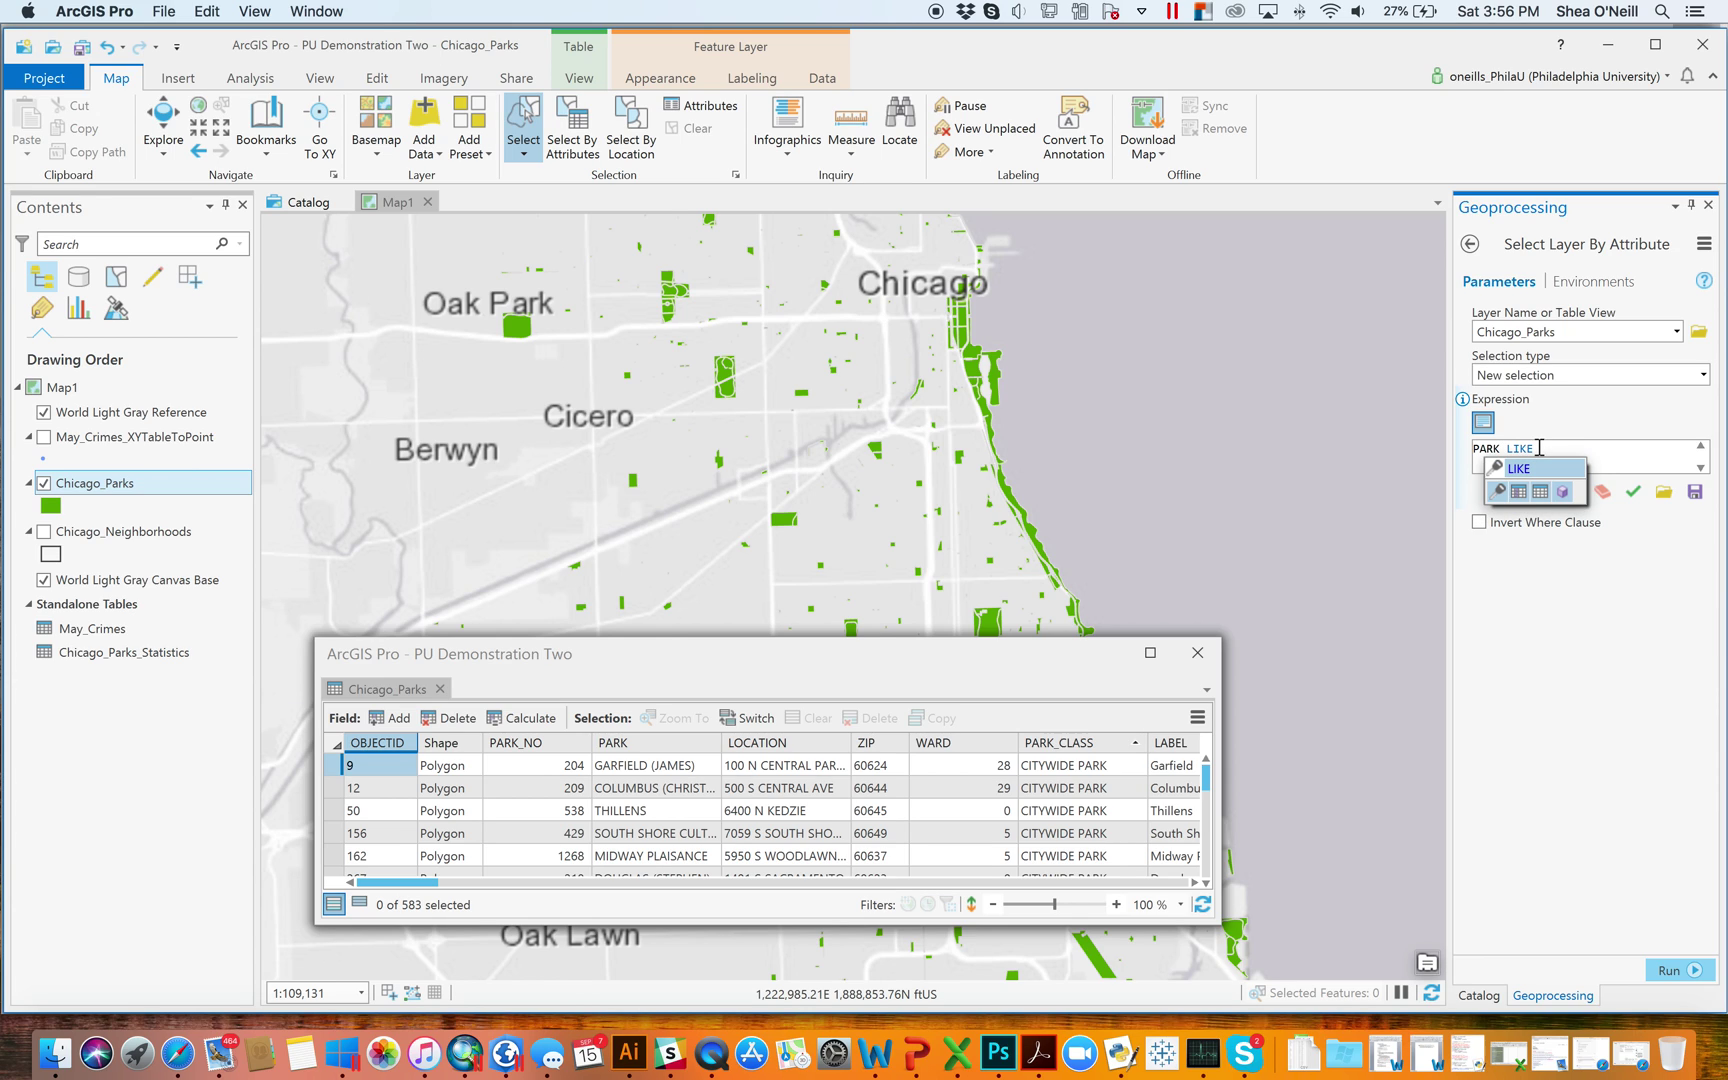
{"action": "key", "text": "Escape"}
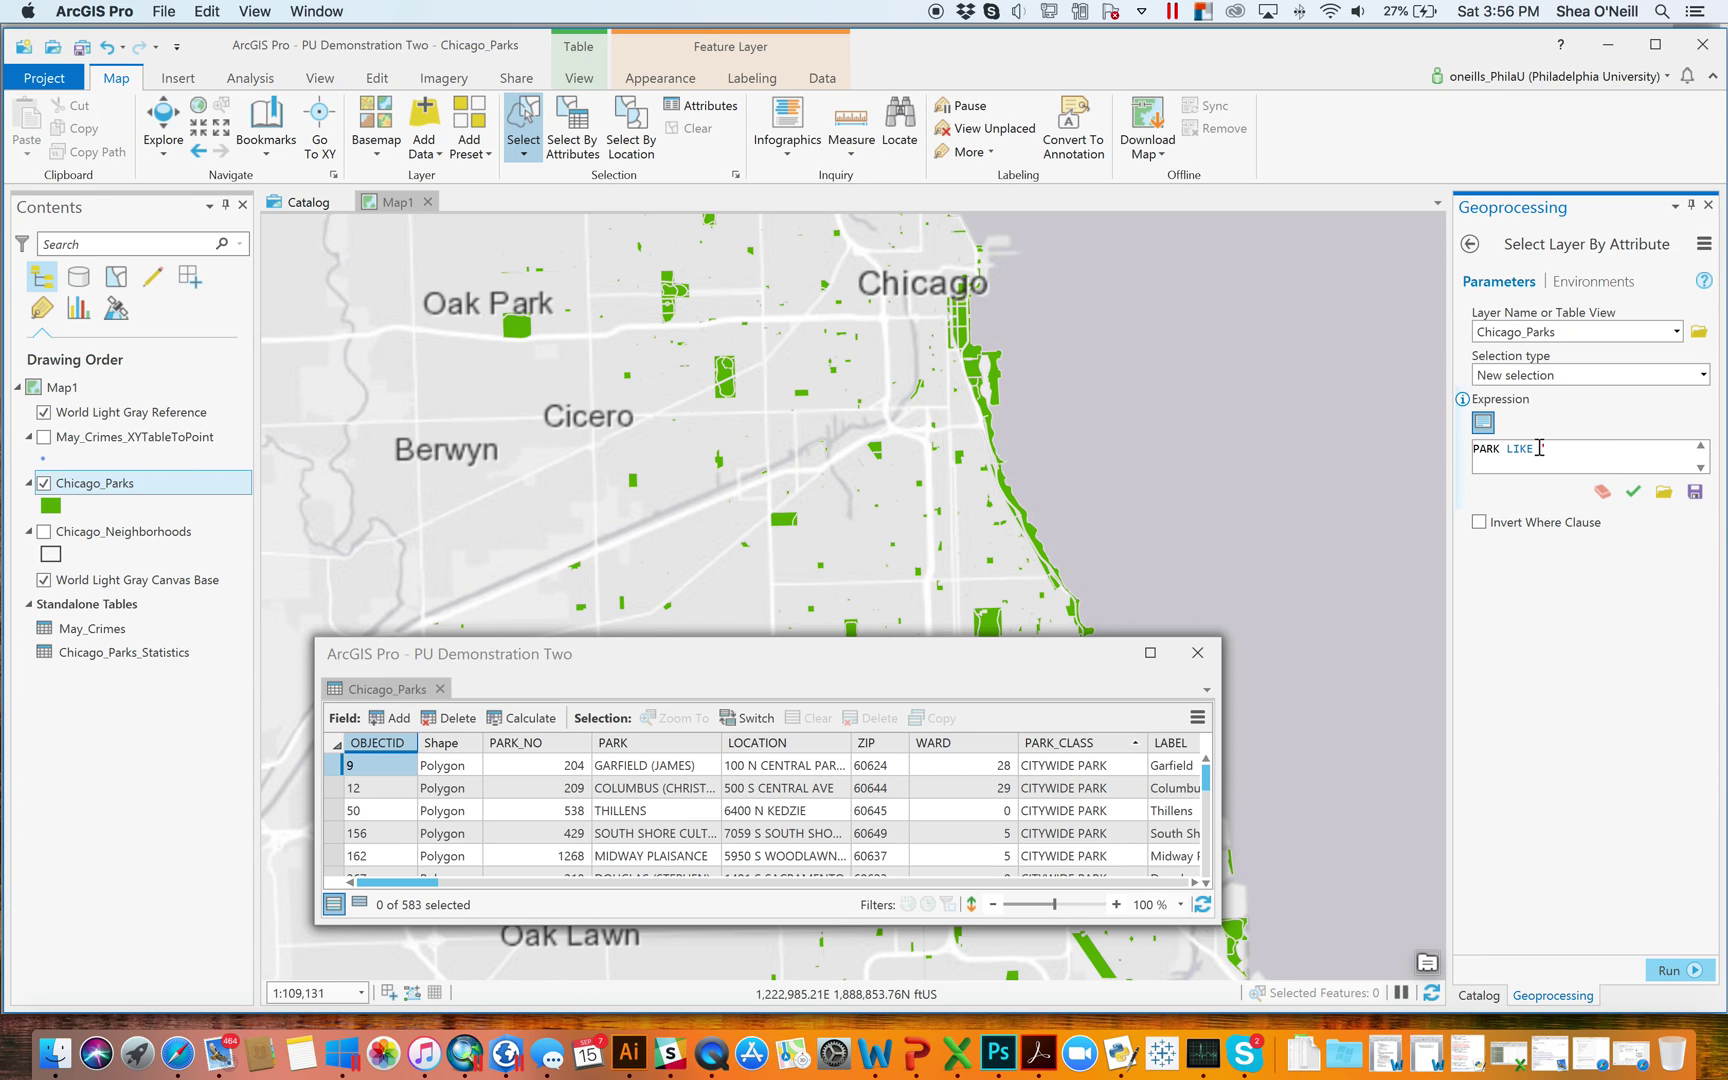
{"action": "type", "text": "'%HILL%"}
{"action": "left_click", "coordinate": [1636, 495]}
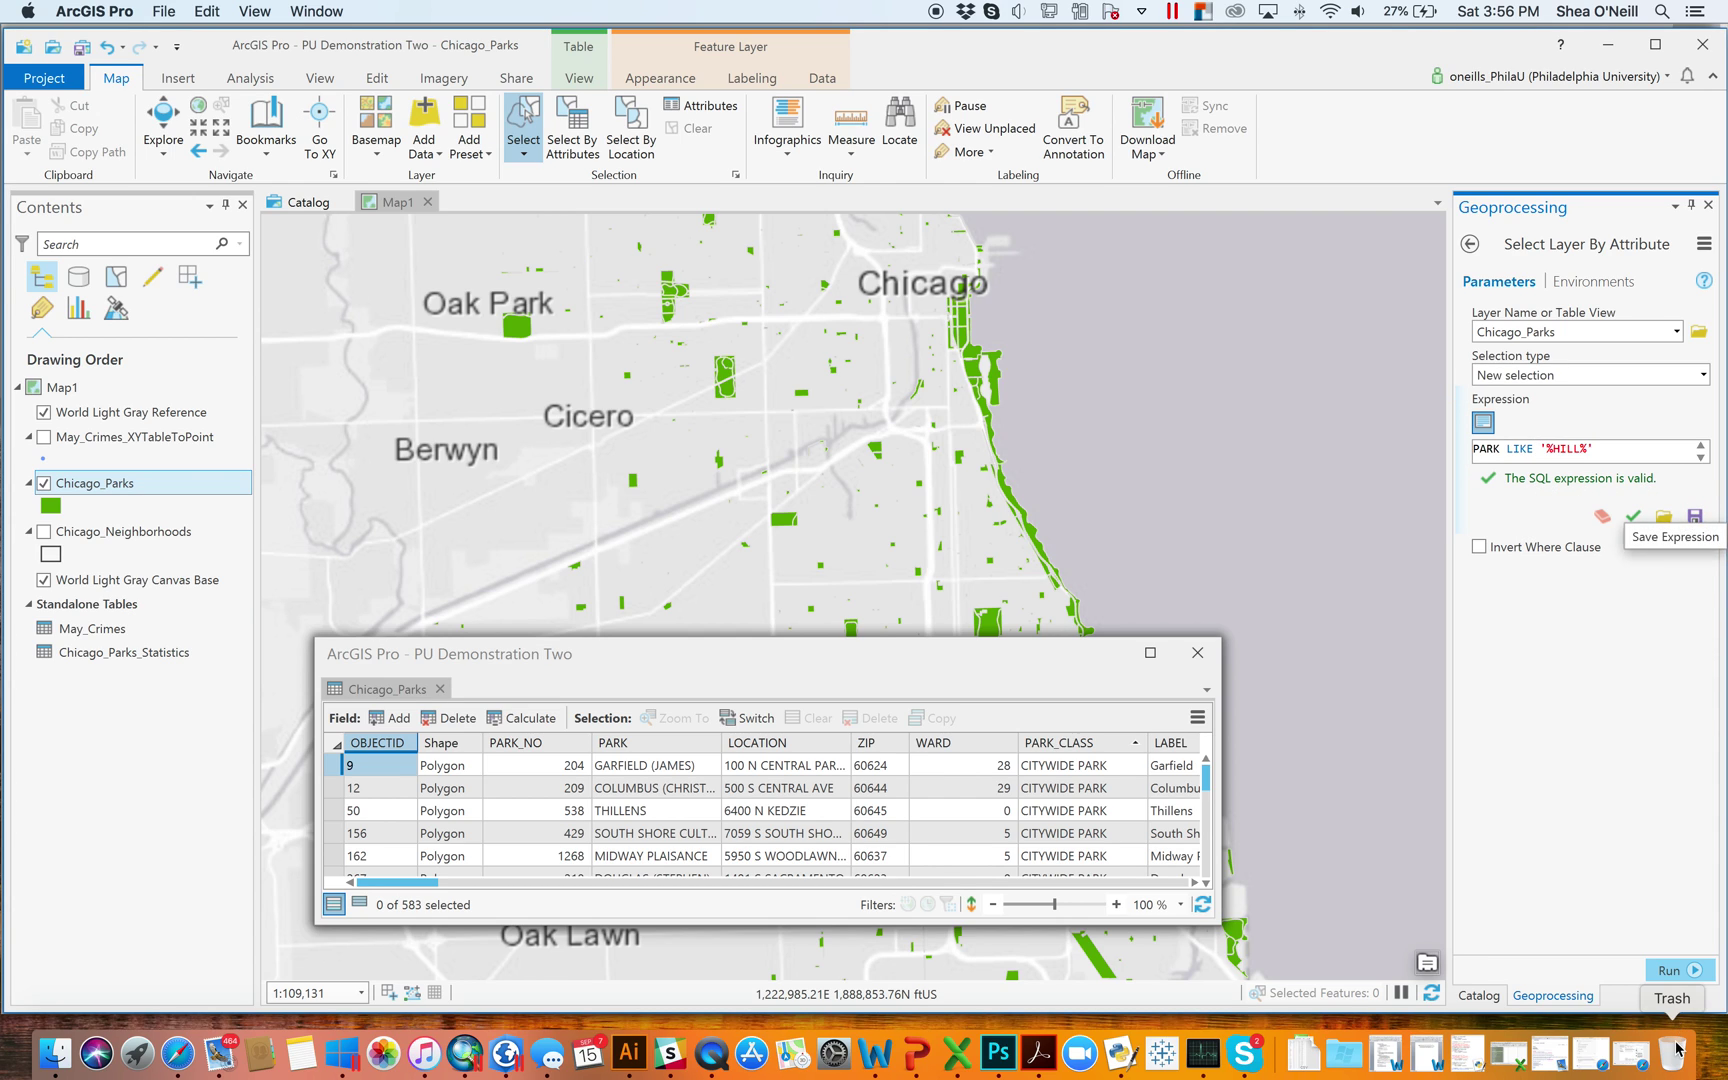
{"action": "left_click", "coordinate": [1674, 970]}
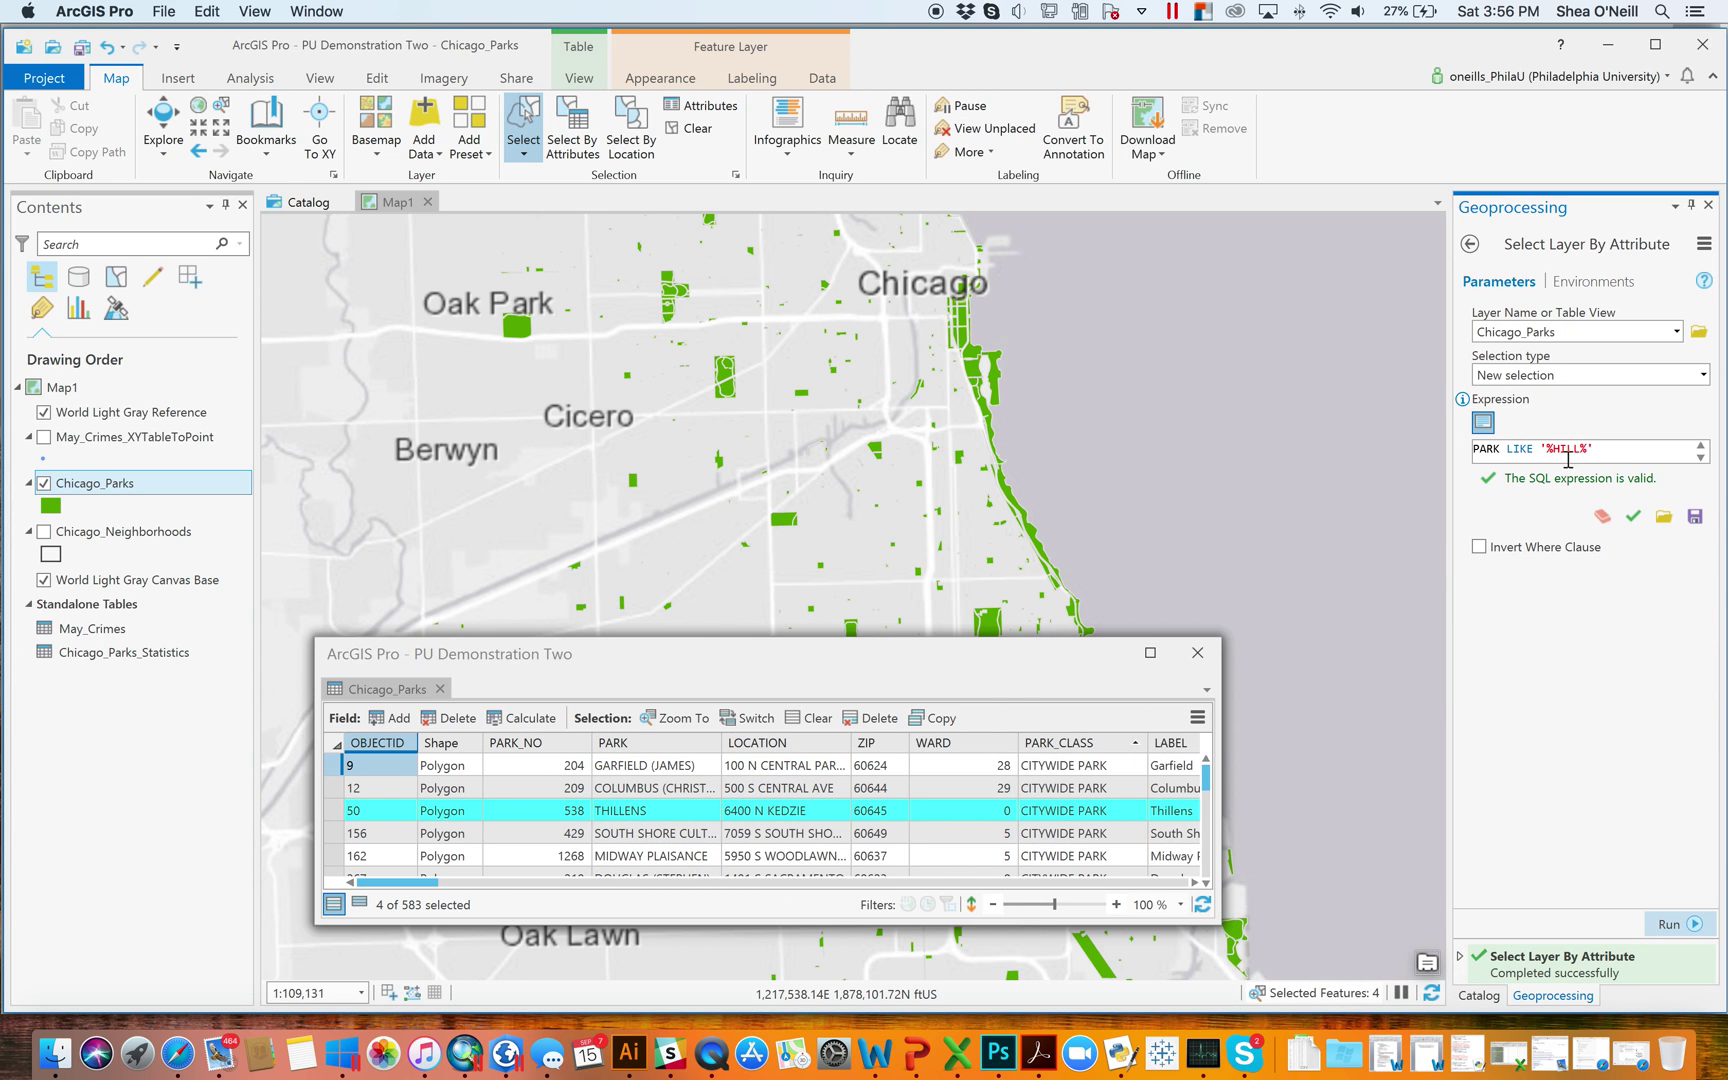
- Delete the entire PARK LIKE '%HILL%' expression
{"action": "left_click_drag", "start_coordinate": [1596, 449], "coordinate": [1508, 450]}
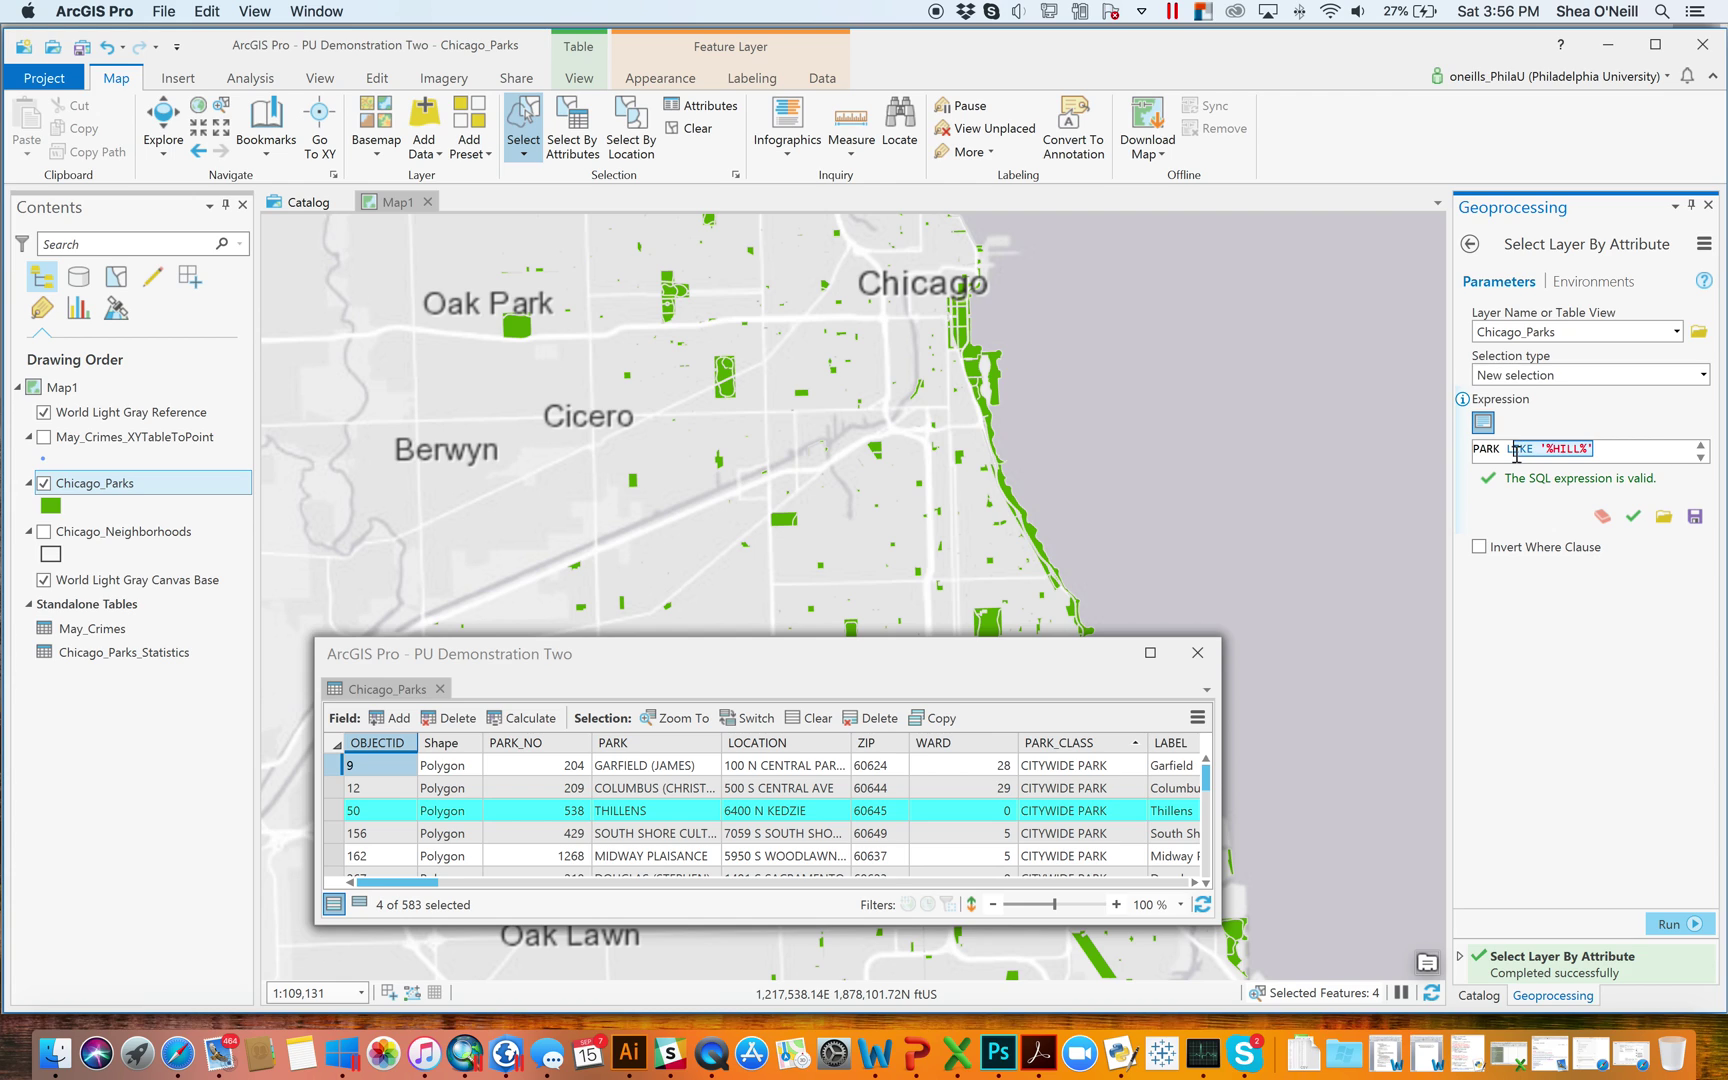
{"action": "key", "text": "BackSpace"}
{"action": "key", "text": "BackSpace"}
{"action": "key", "text": "BackSpace"}
{"action": "key", "text": "BackSpace"}
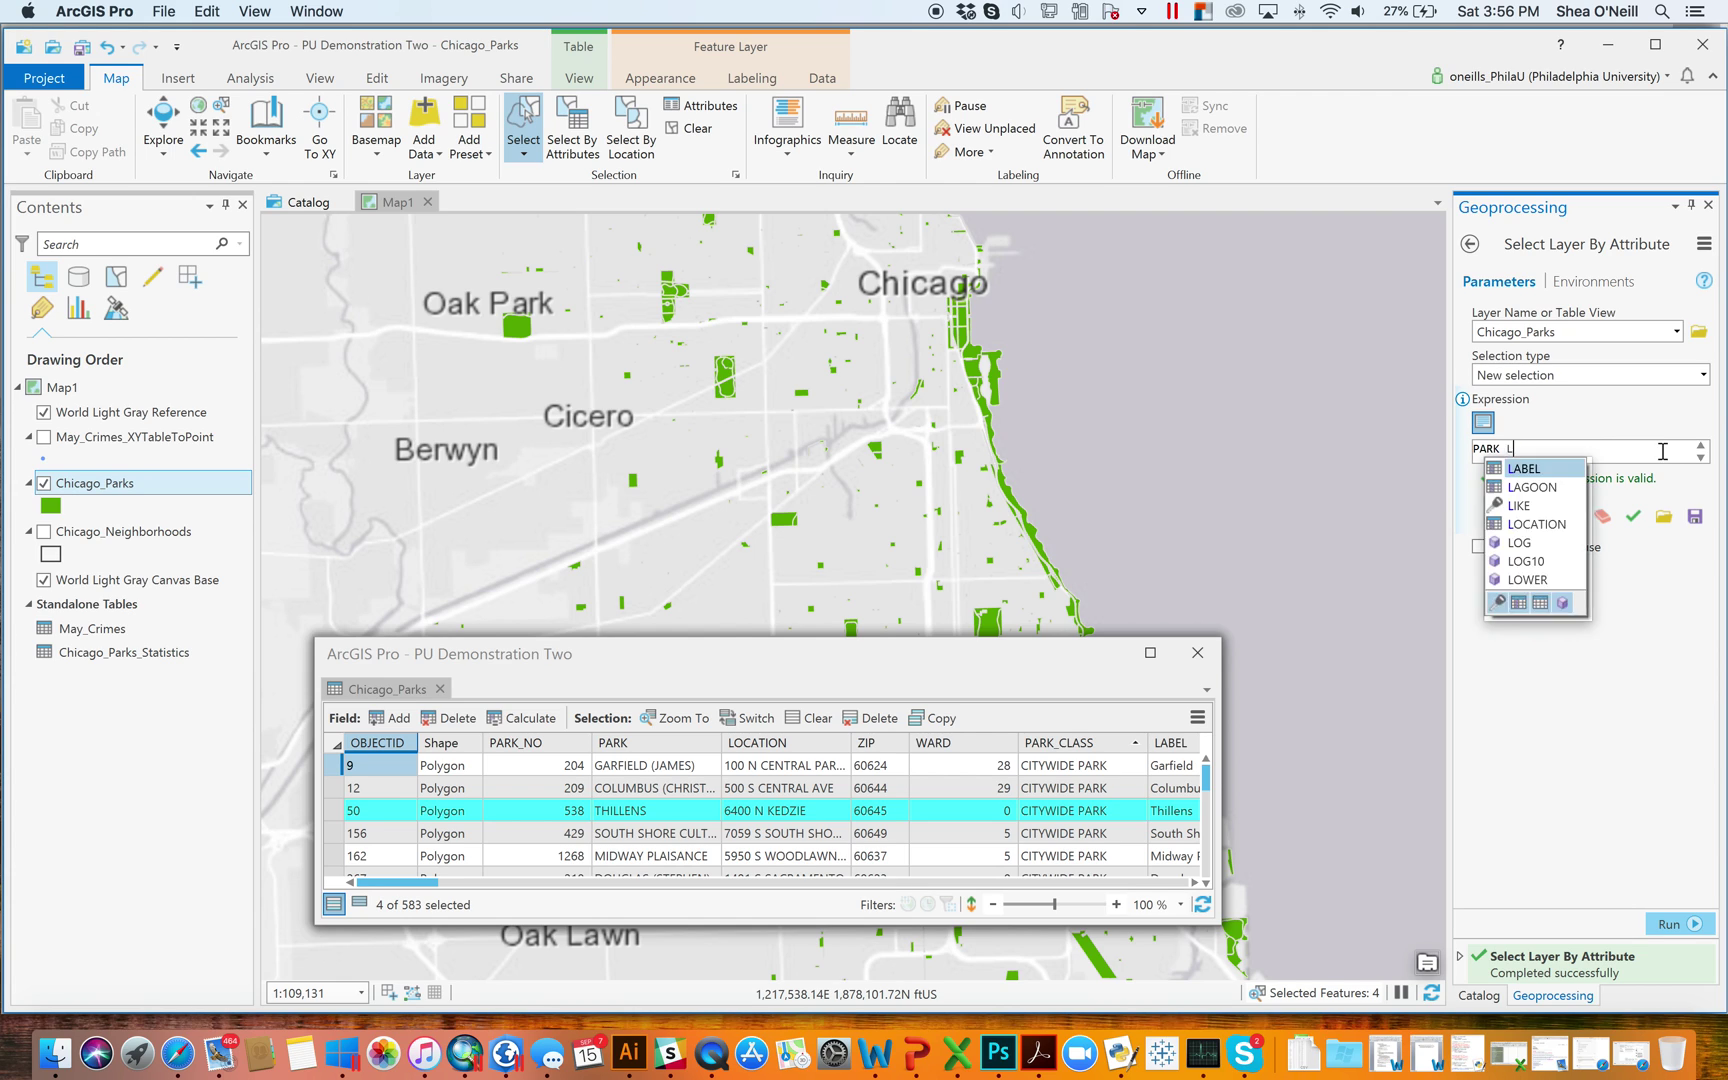
{"action": "key", "text": "BackSpace"}
{"action": "key", "text": "BackSpace"}
{"action": "type", "text": "LENG"}
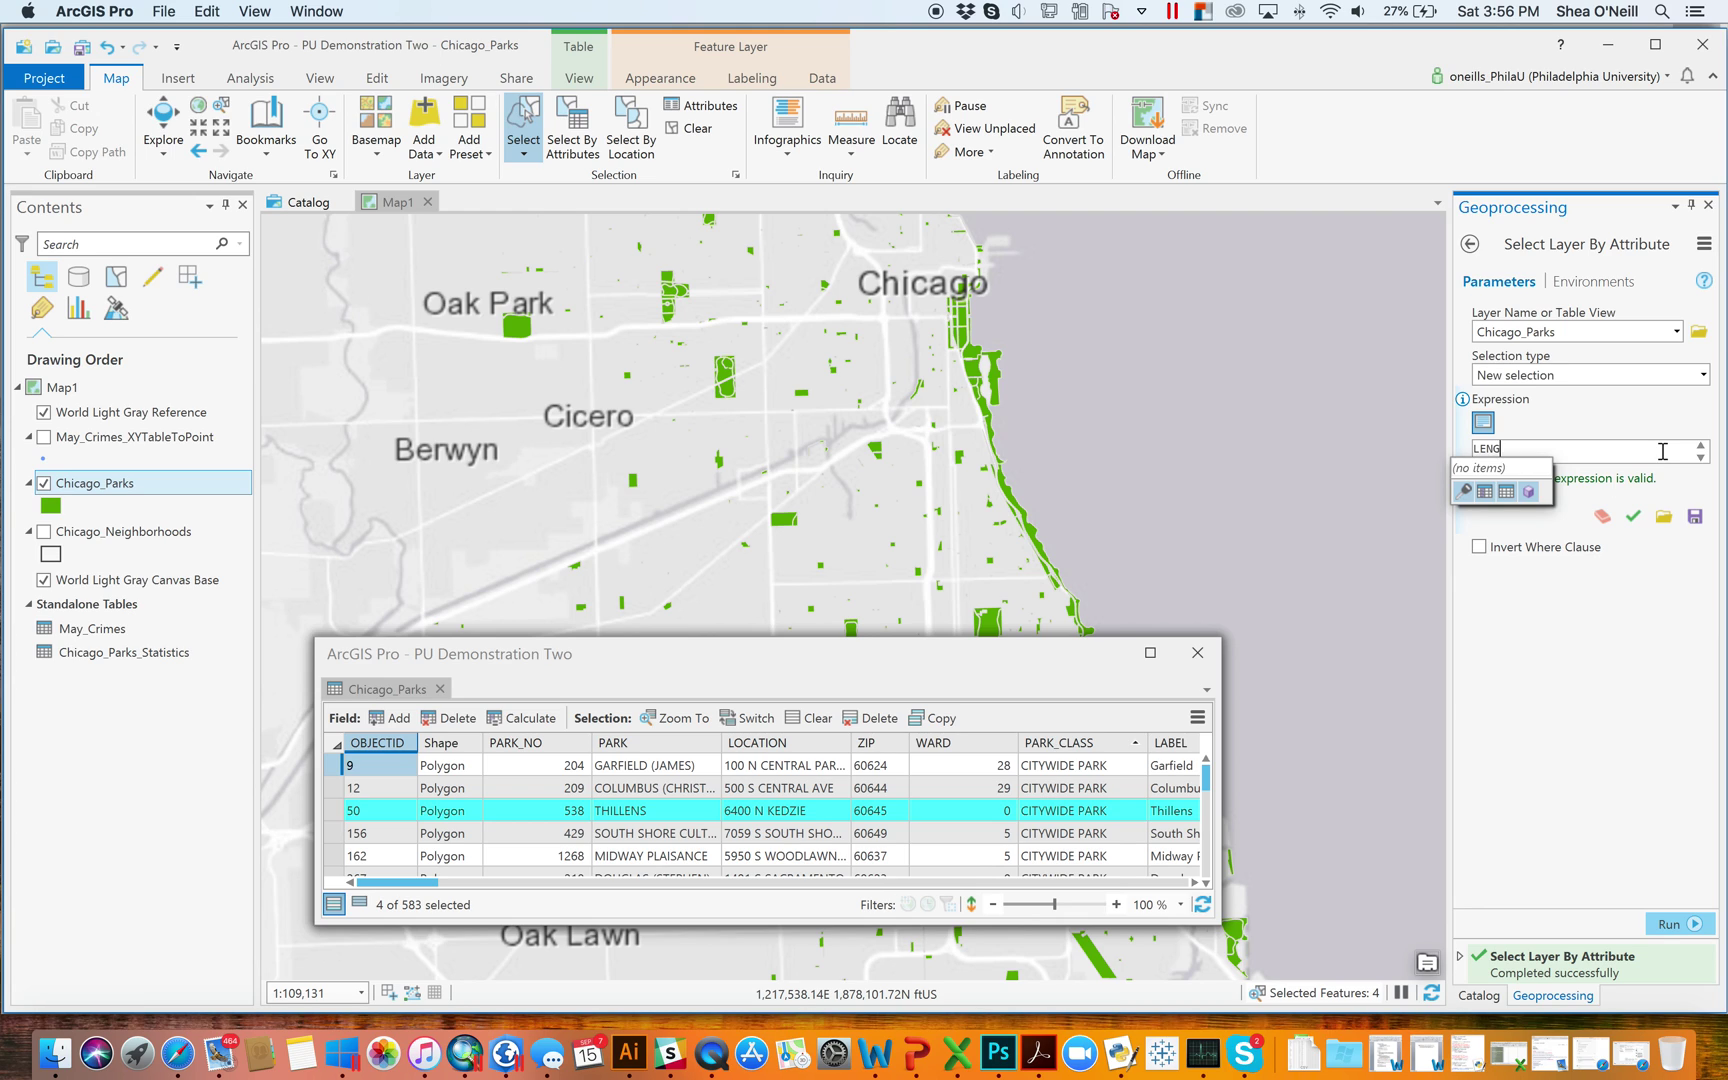
{"action": "type", "text": "("}
{"action": "key", "text": "BackSpace"}
{"action": "key", "text": "BackSpace"}
{"action": "key", "text": "BackSpace"}
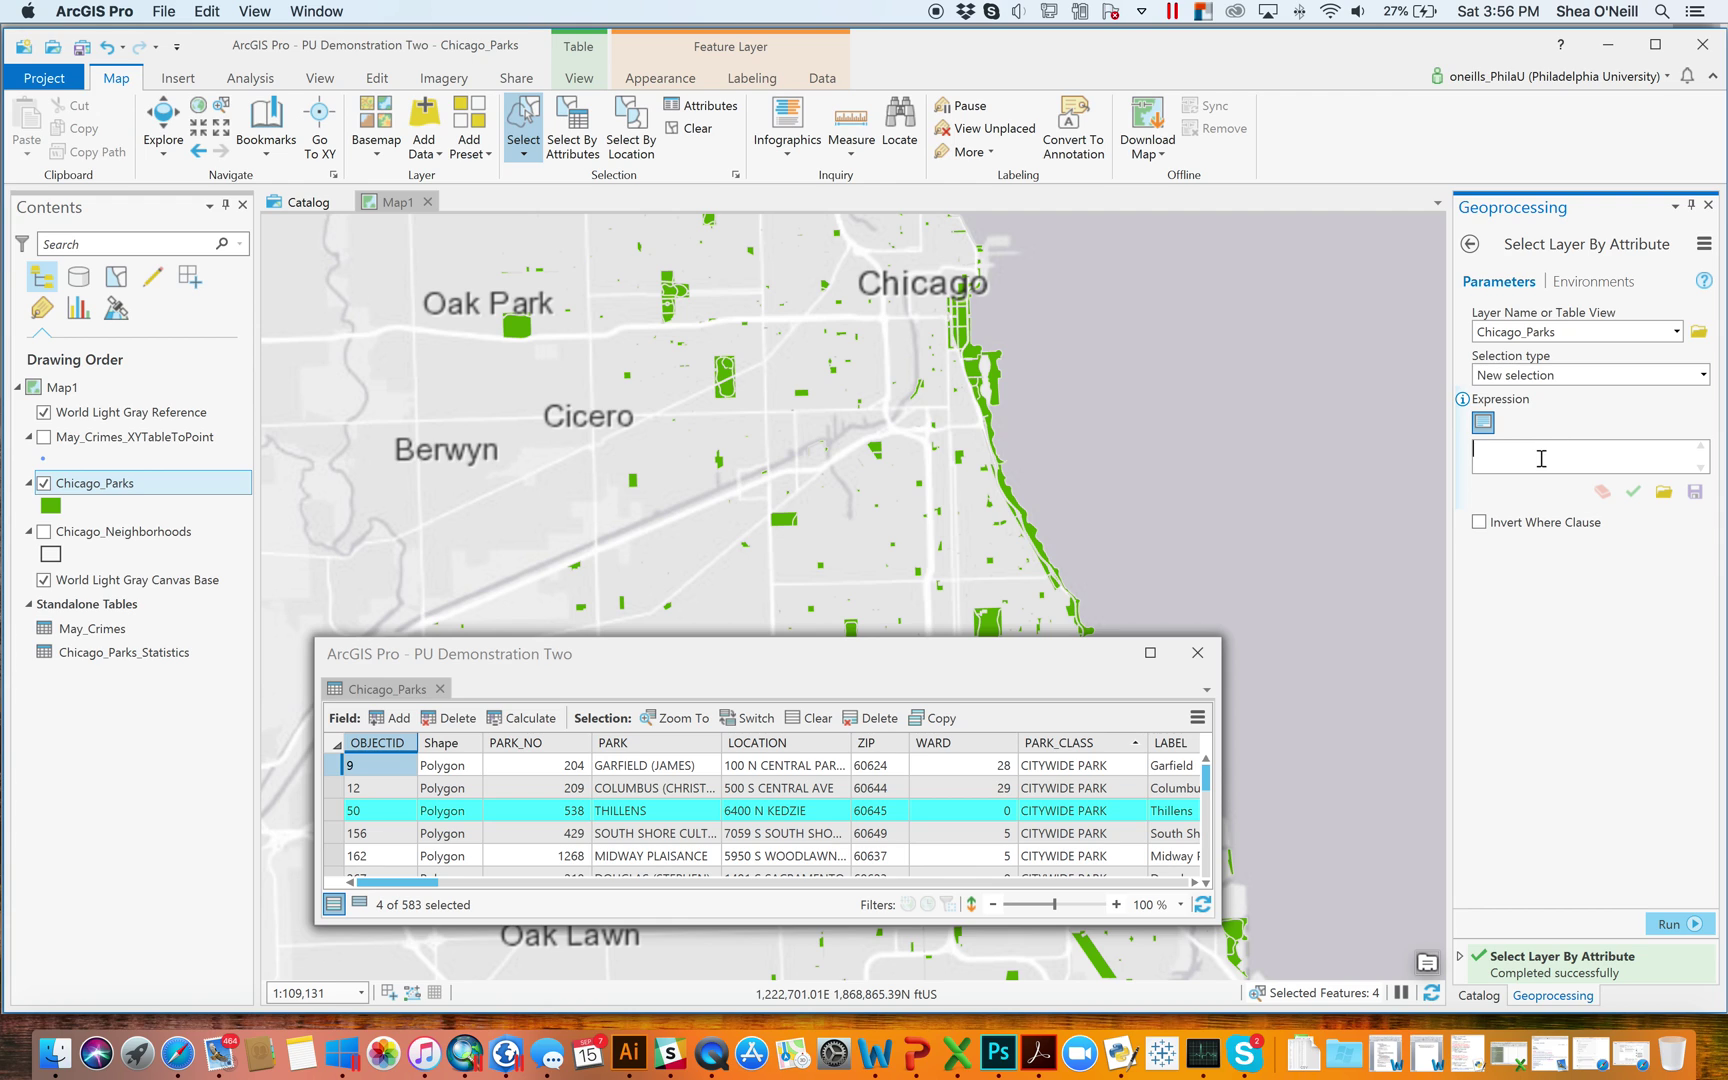
- Write the SQL expression BASKETBALL >=2, verify it, and run the selection
{"action": "type", "text": "BASKE"}
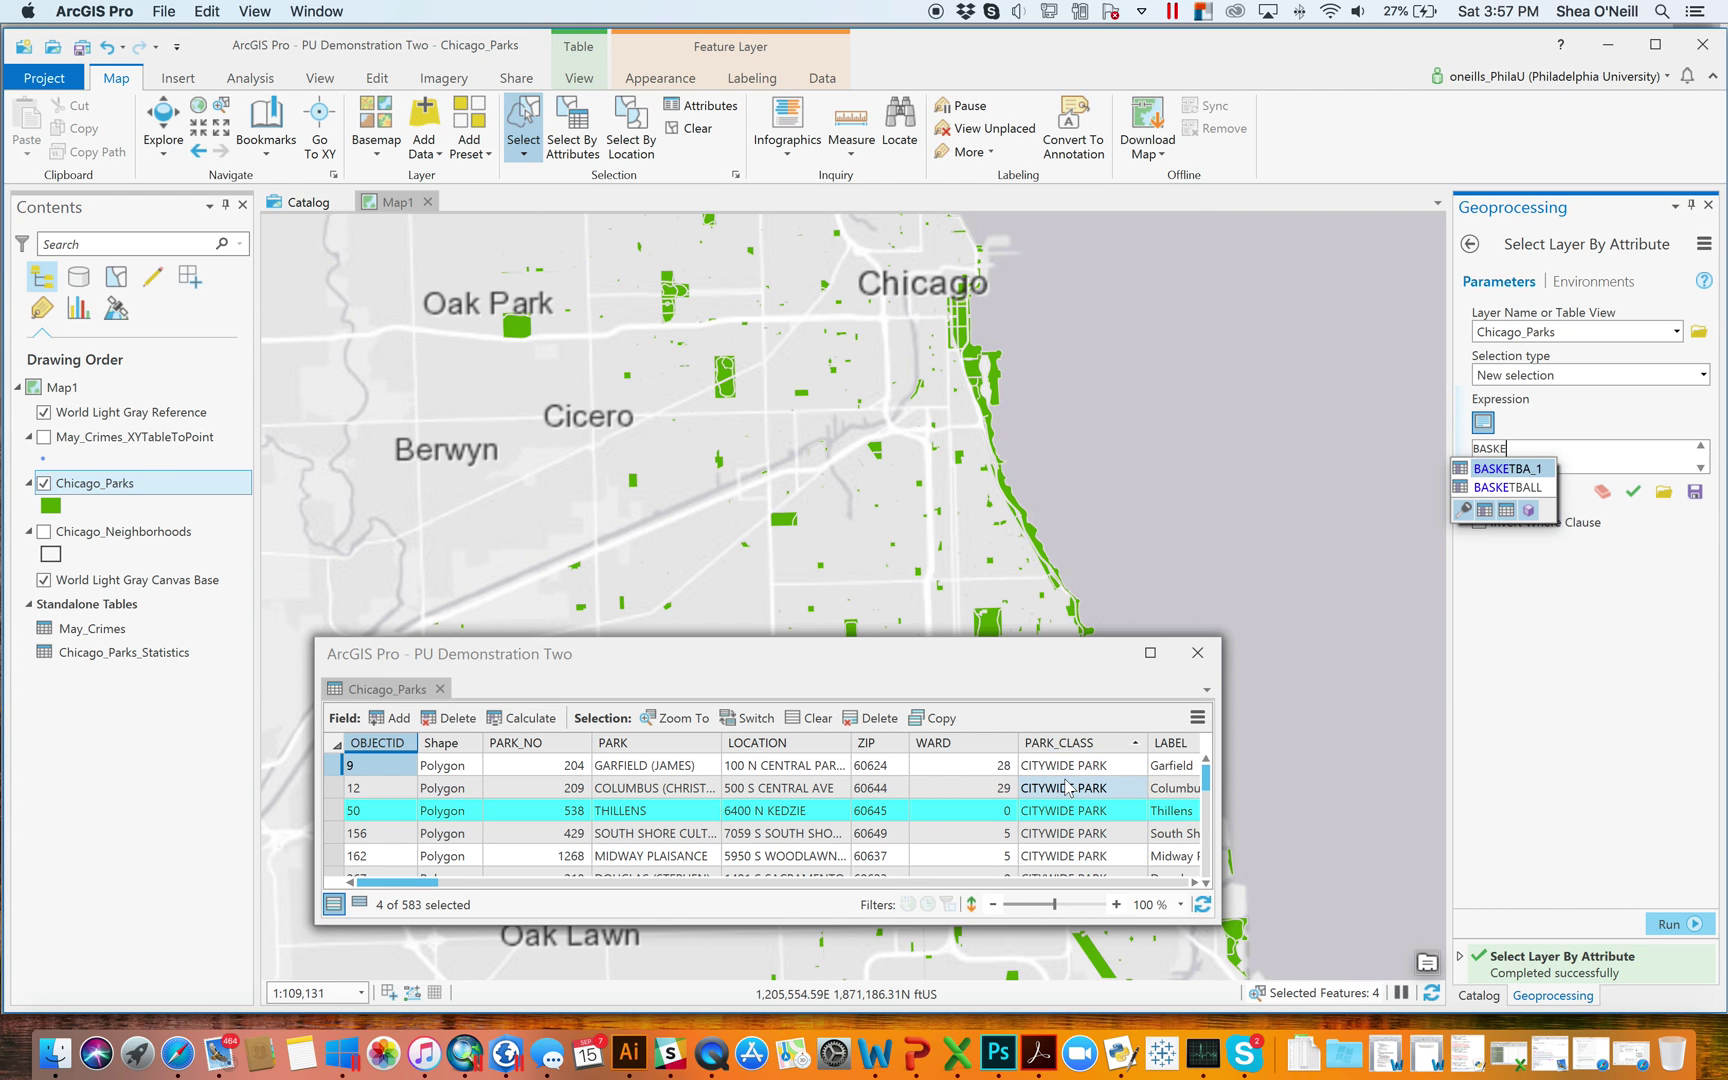
{"action": "left_click", "coordinate": [1508, 487]}
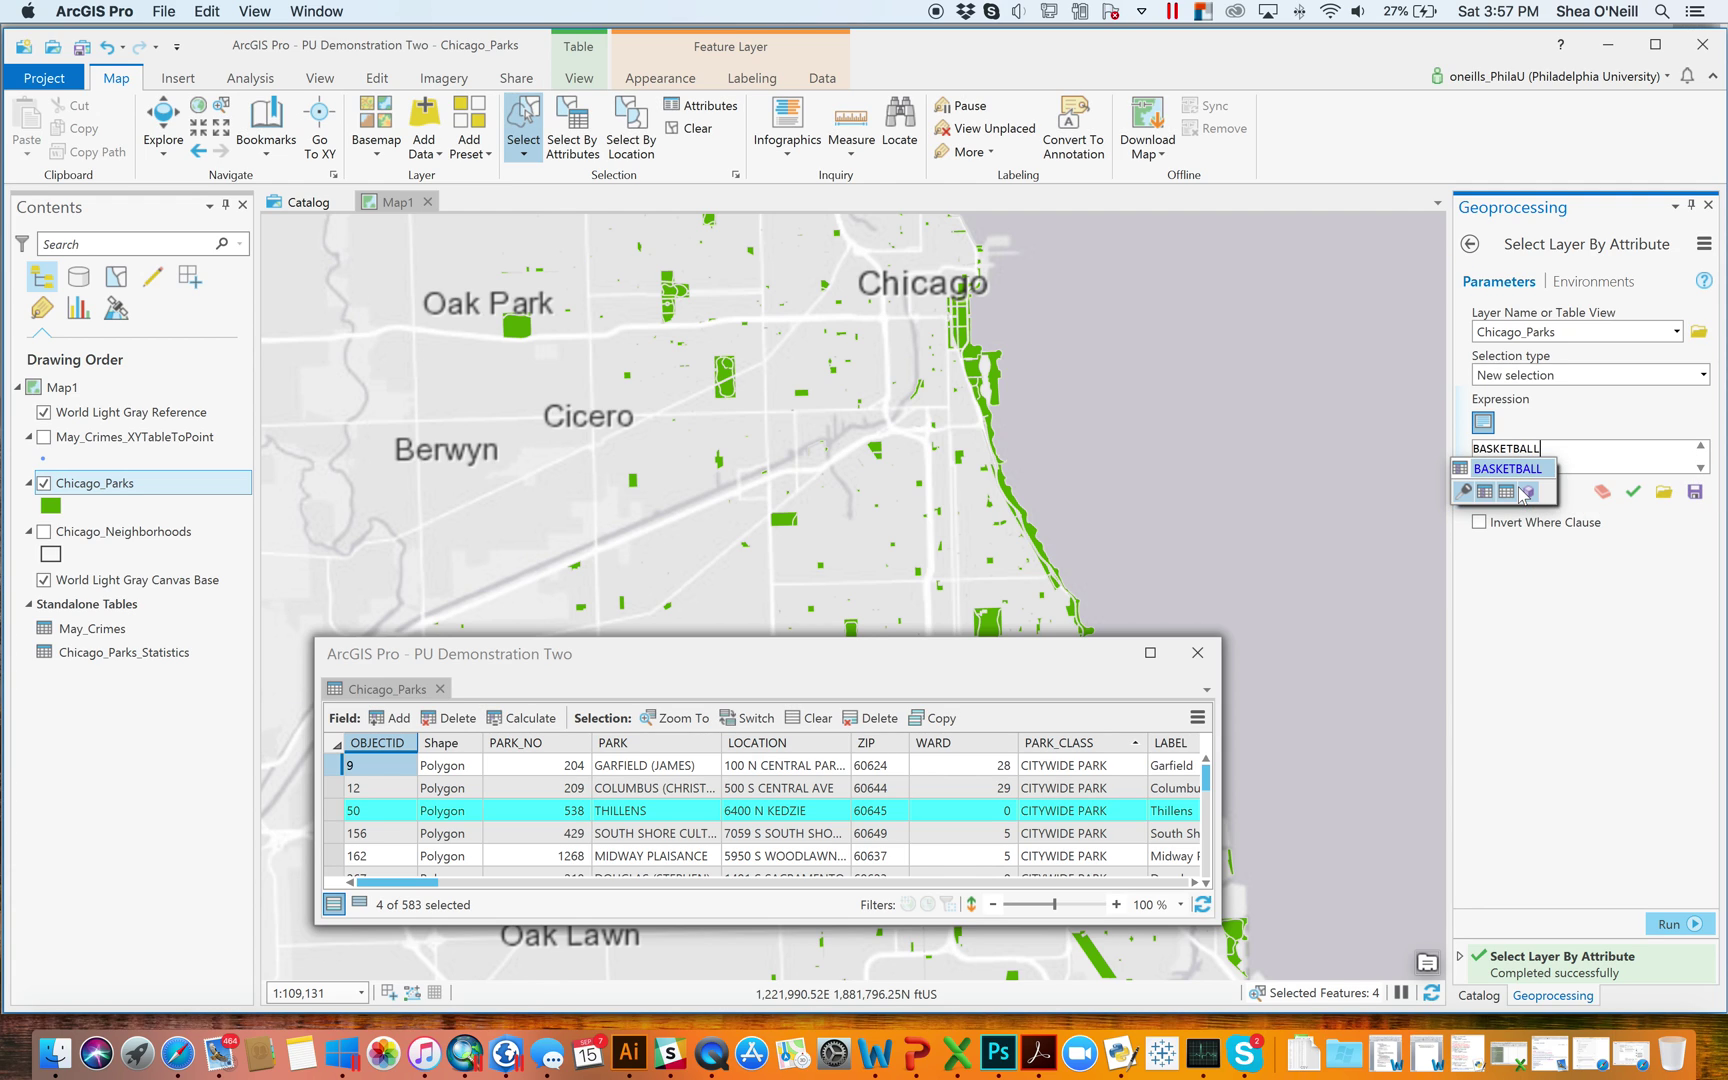
{"action": "type", "text": ">=2"}
{"action": "left_click", "coordinate": [1632, 491]}
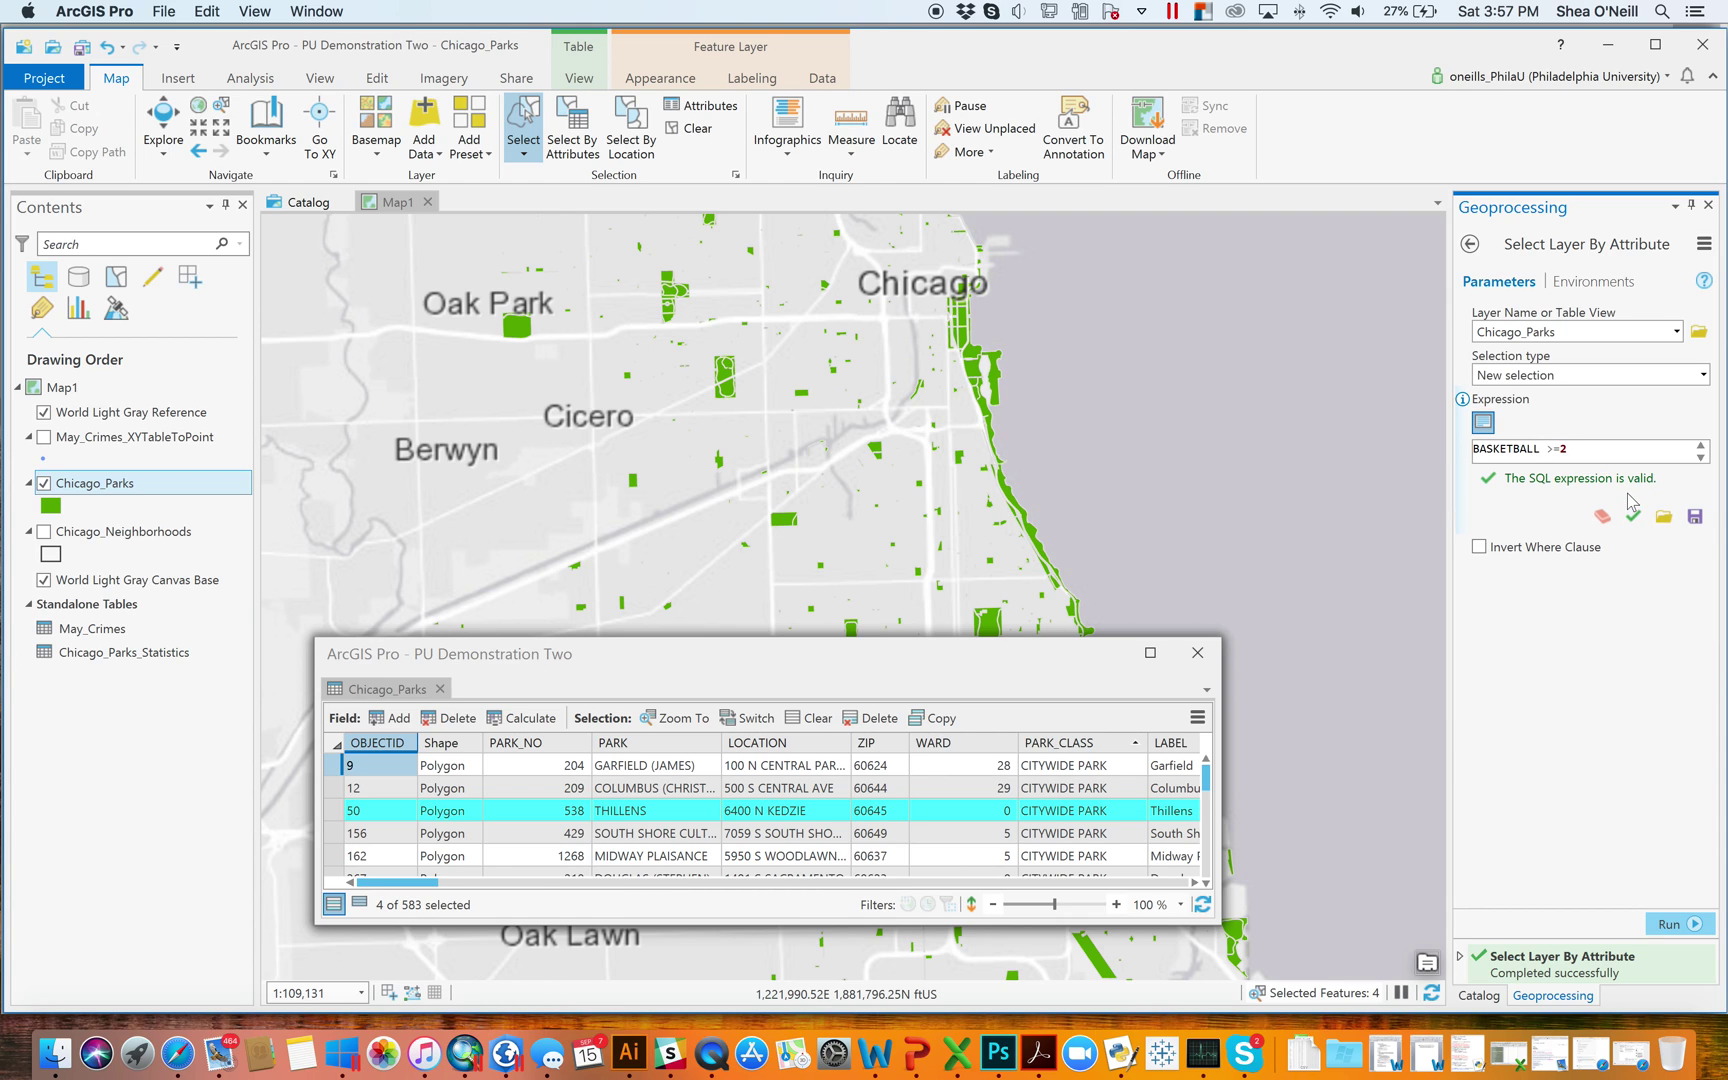
{"action": "left_click", "coordinate": [1679, 924]}
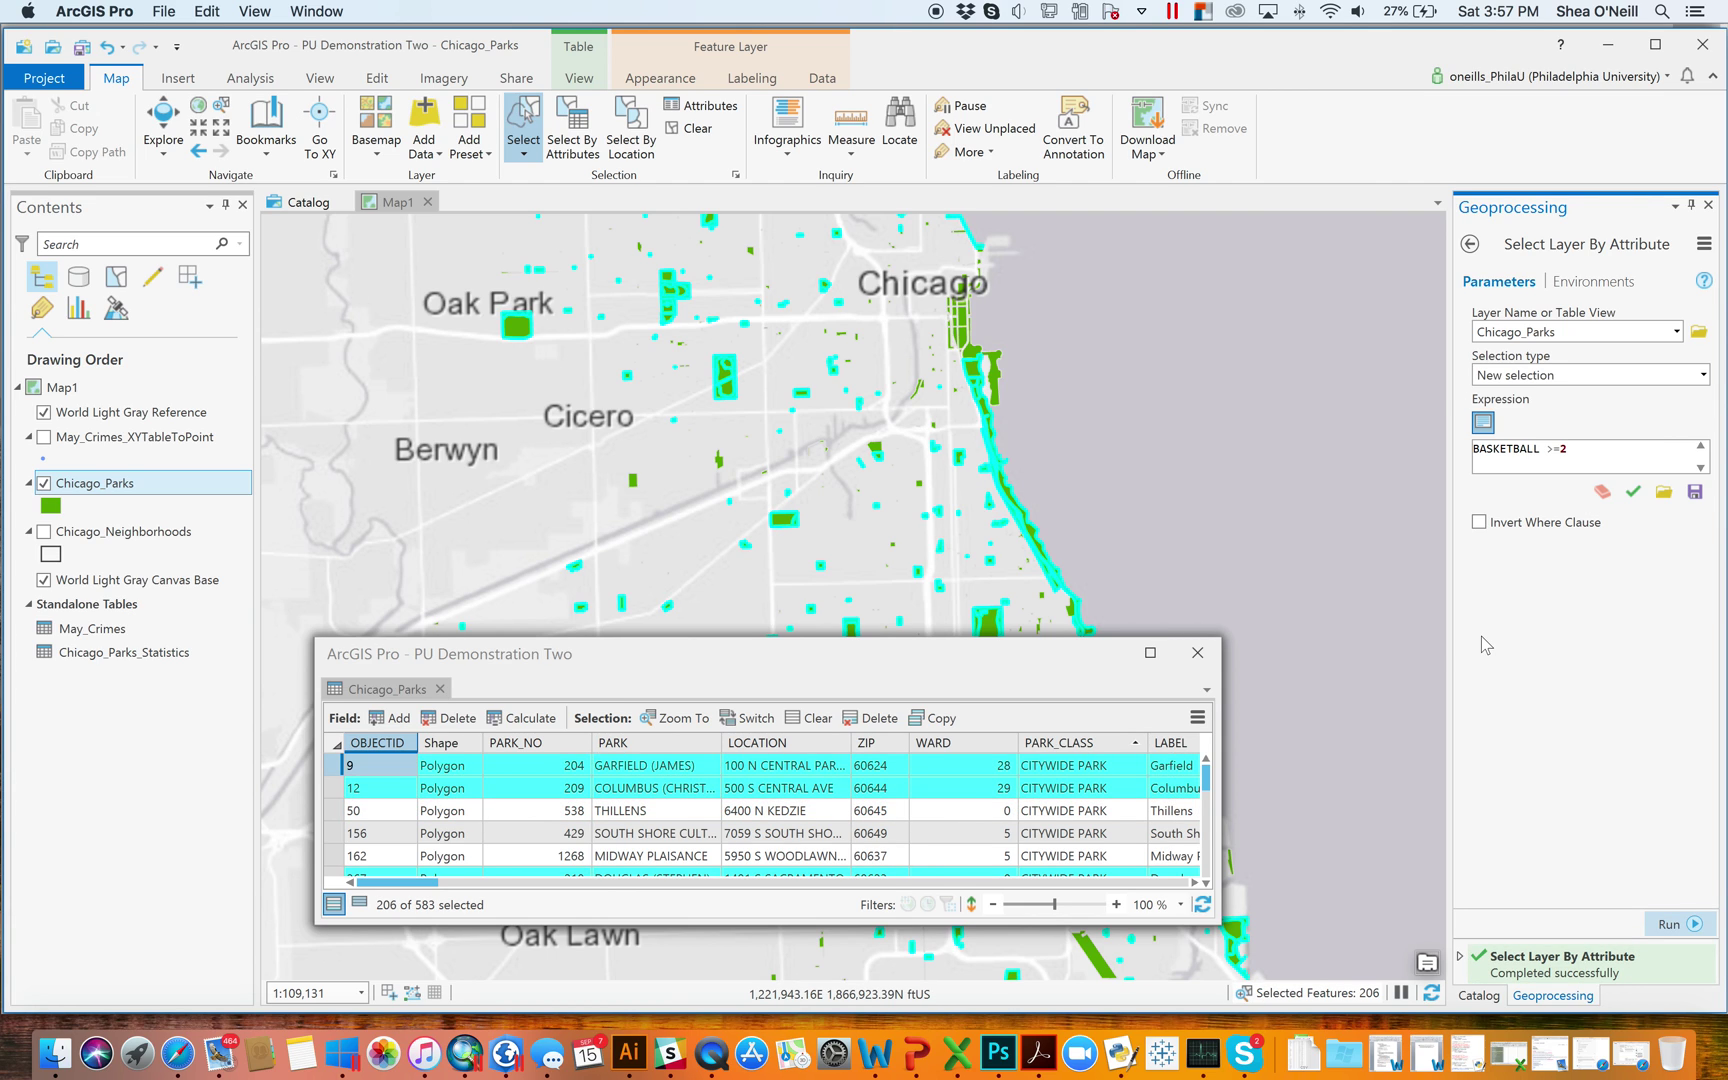
- Delete the BASKETBALL expression and switch from SQL editing back to building clauses
{"action": "left_click_drag", "start_coordinate": [1608, 453], "coordinate": [1467, 449]}
{"action": "key", "text": "BackSpace"}
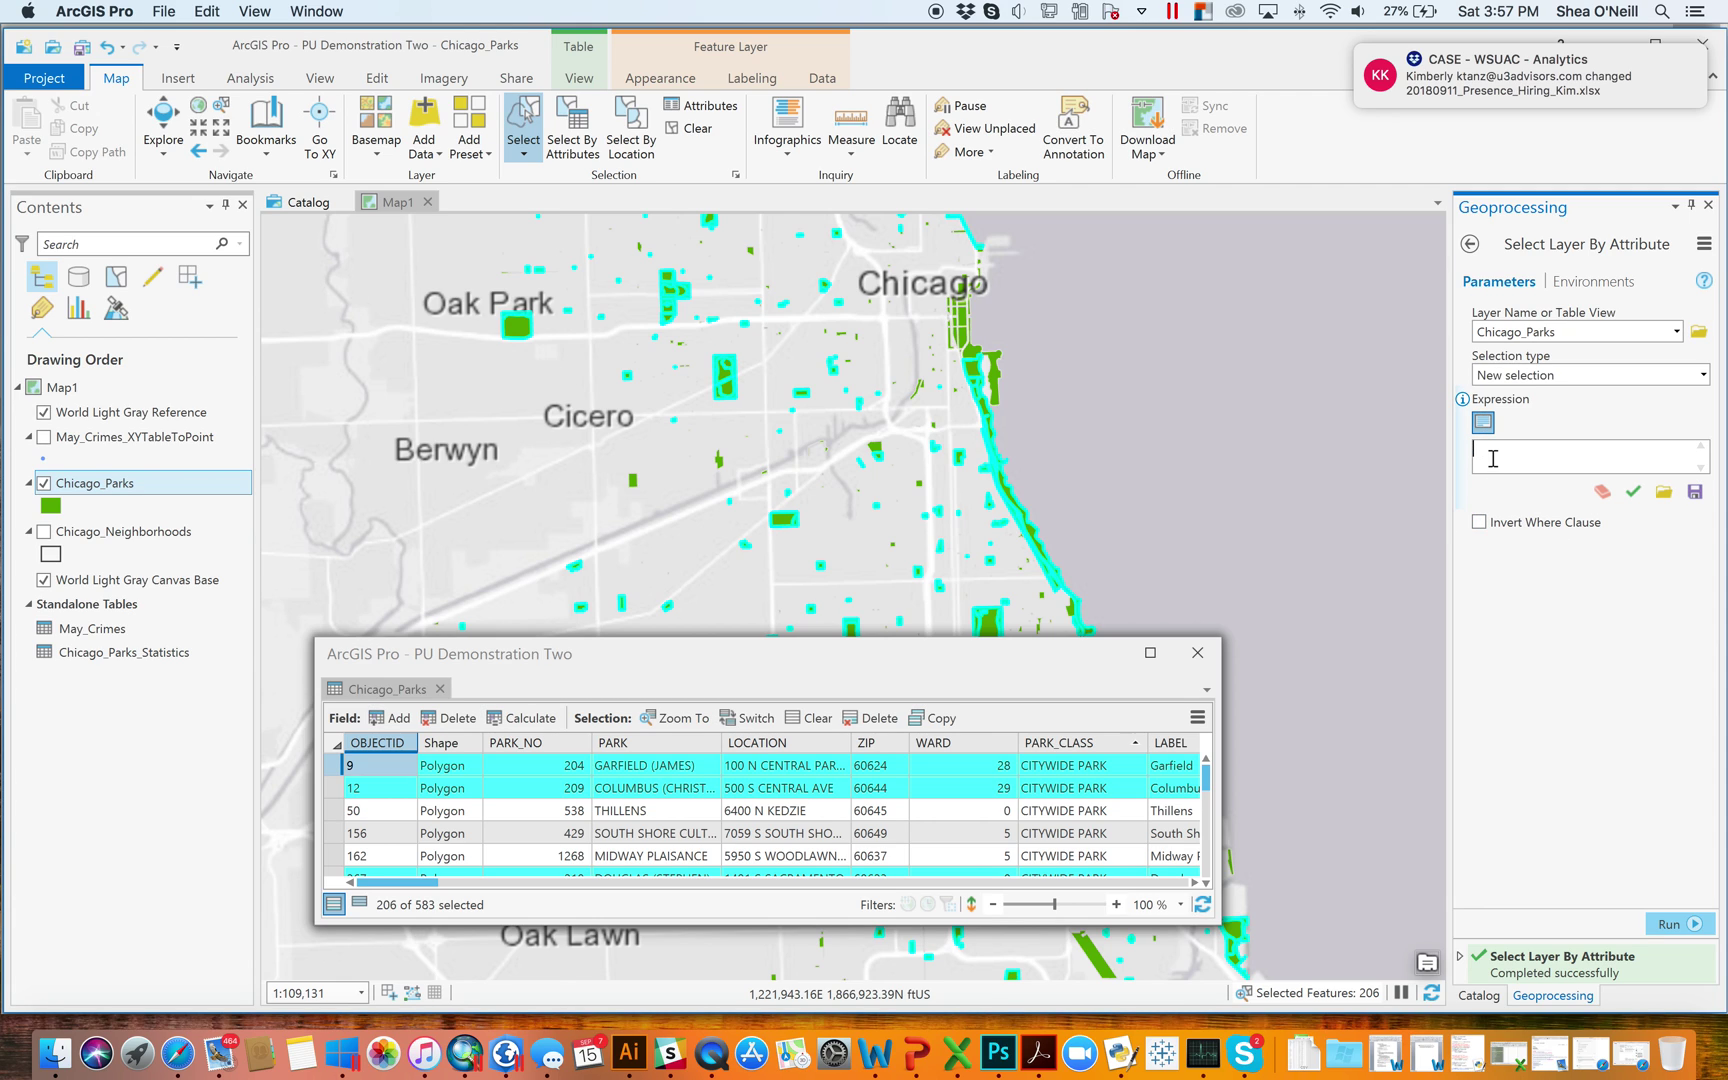
{"action": "left_click", "coordinate": [1484, 422]}
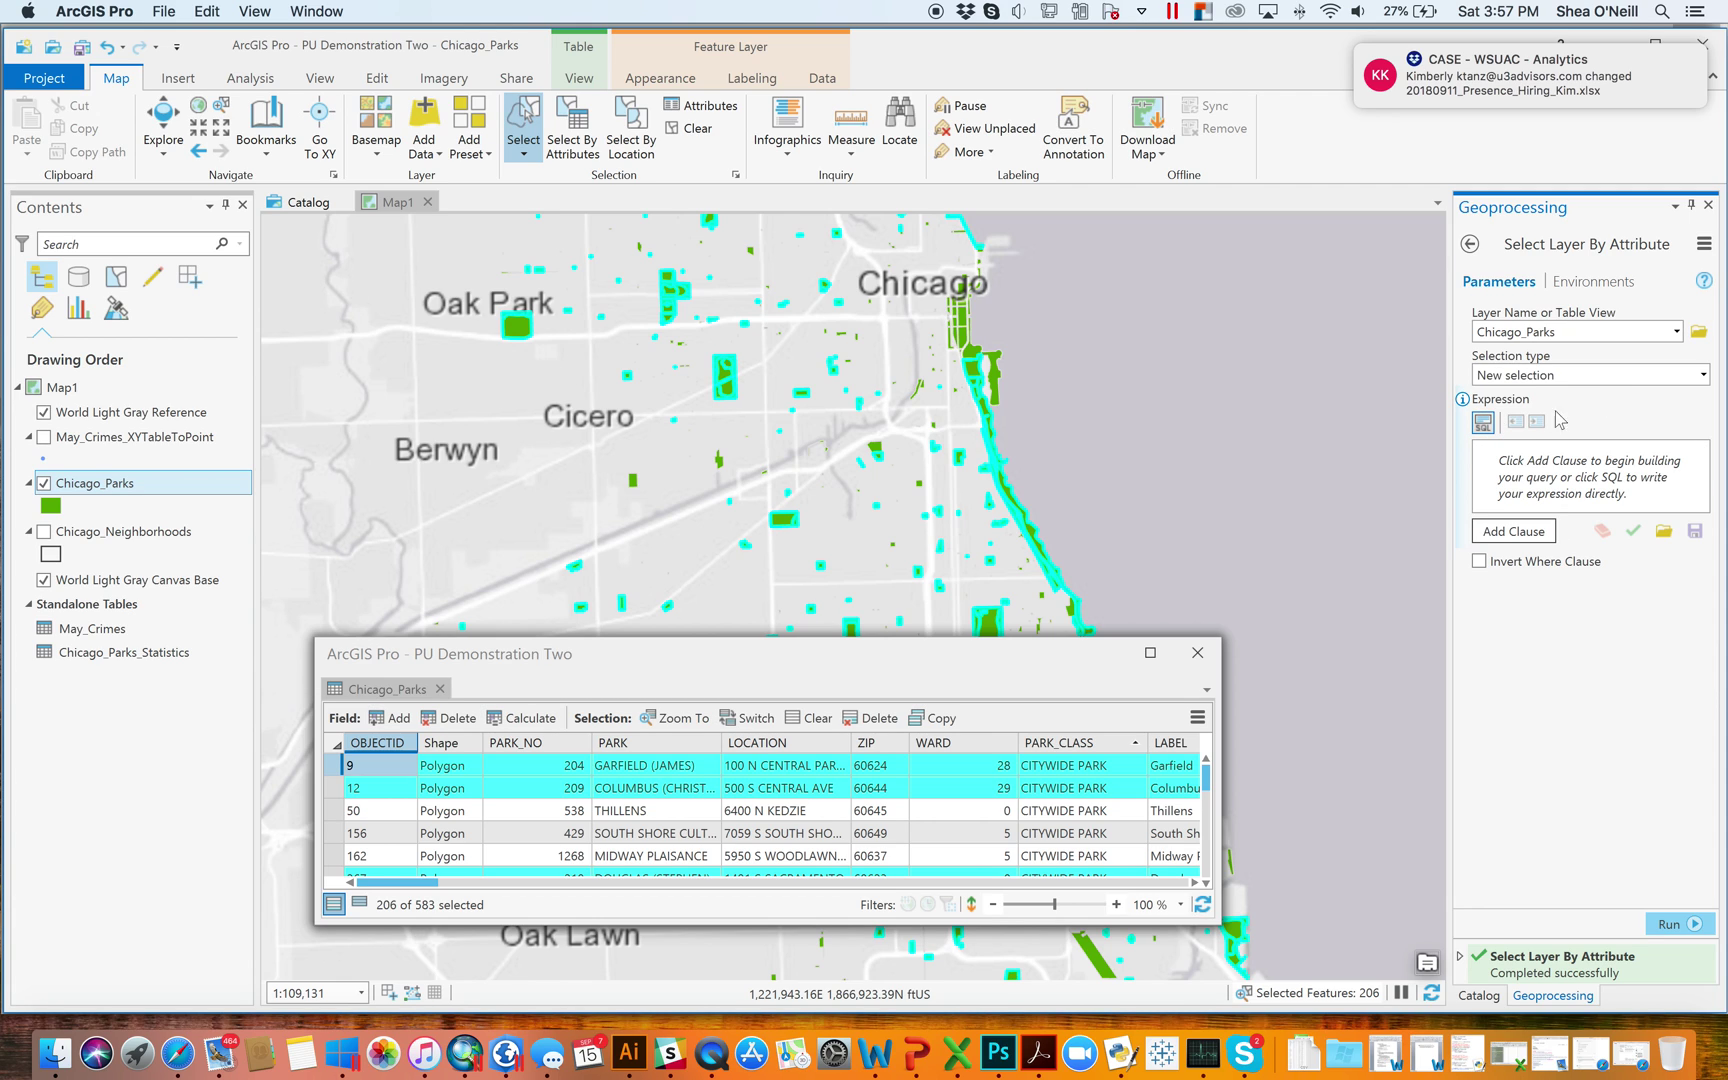
- Add a clause selecting parks where BASKETBALL is Greater Than or Equal to 3
{"action": "left_click", "coordinate": [1510, 532]}
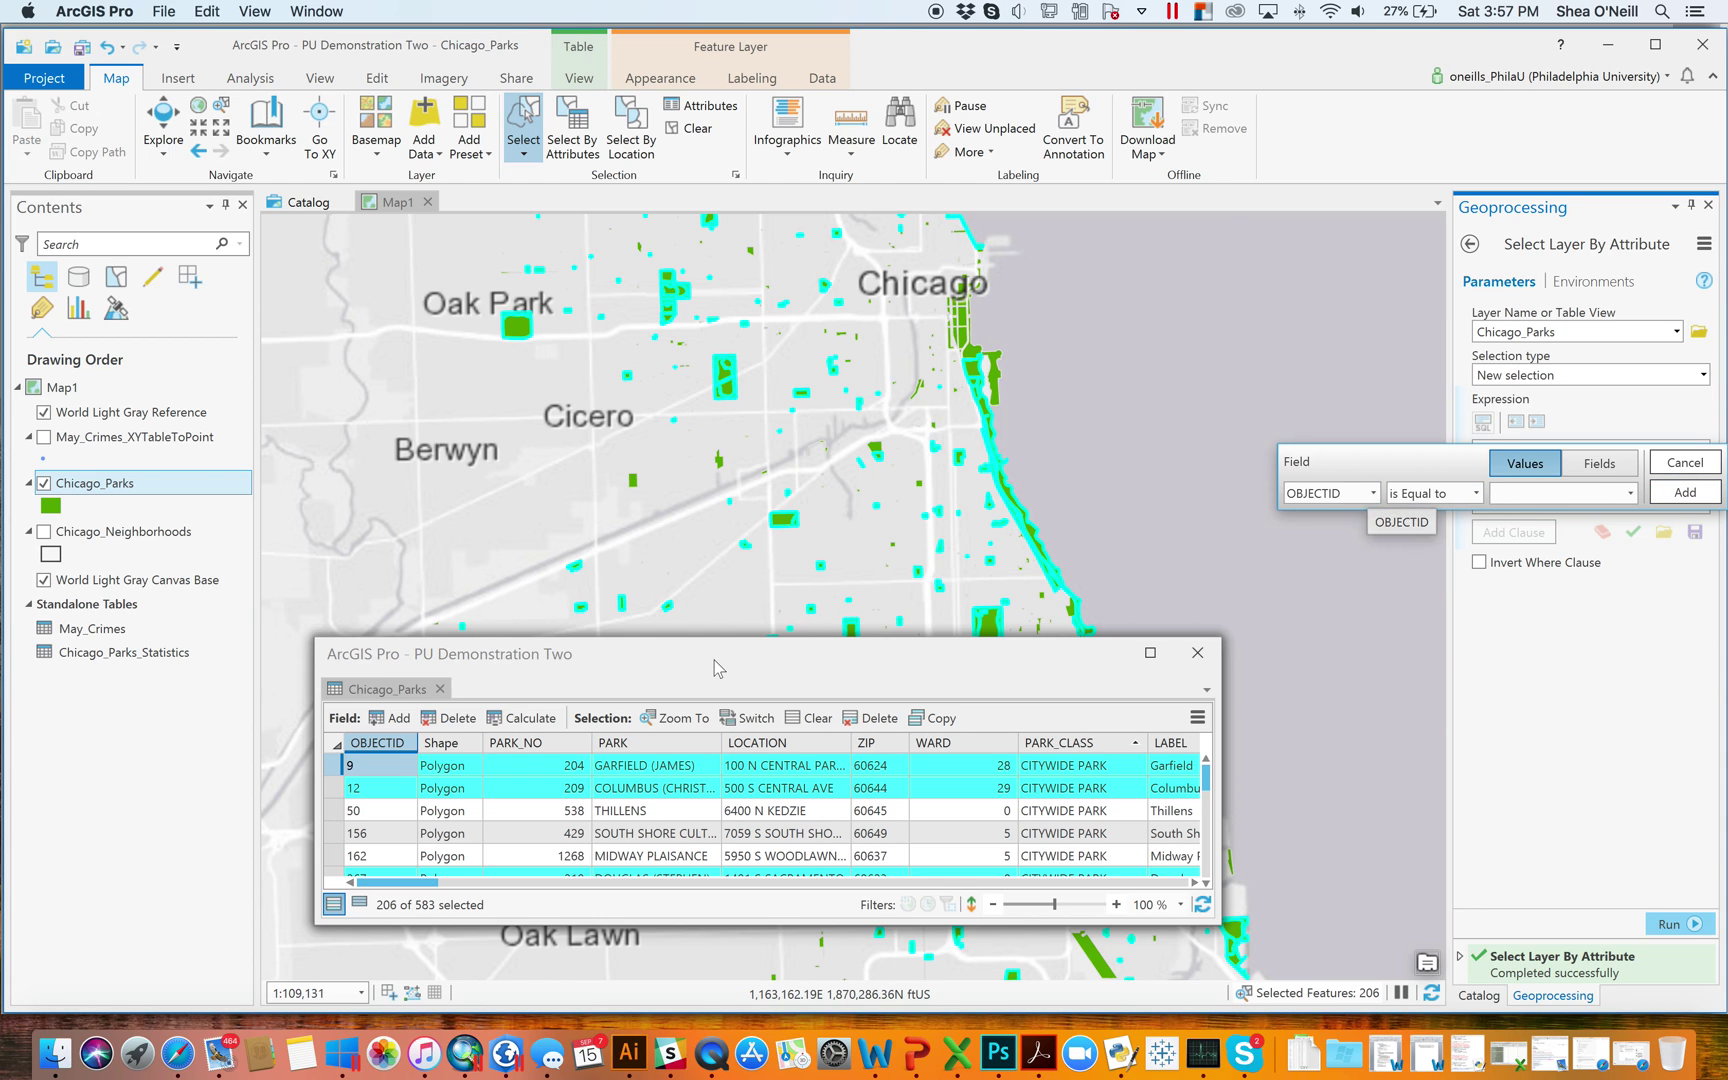
{"action": "left_click", "coordinate": [1373, 493]}
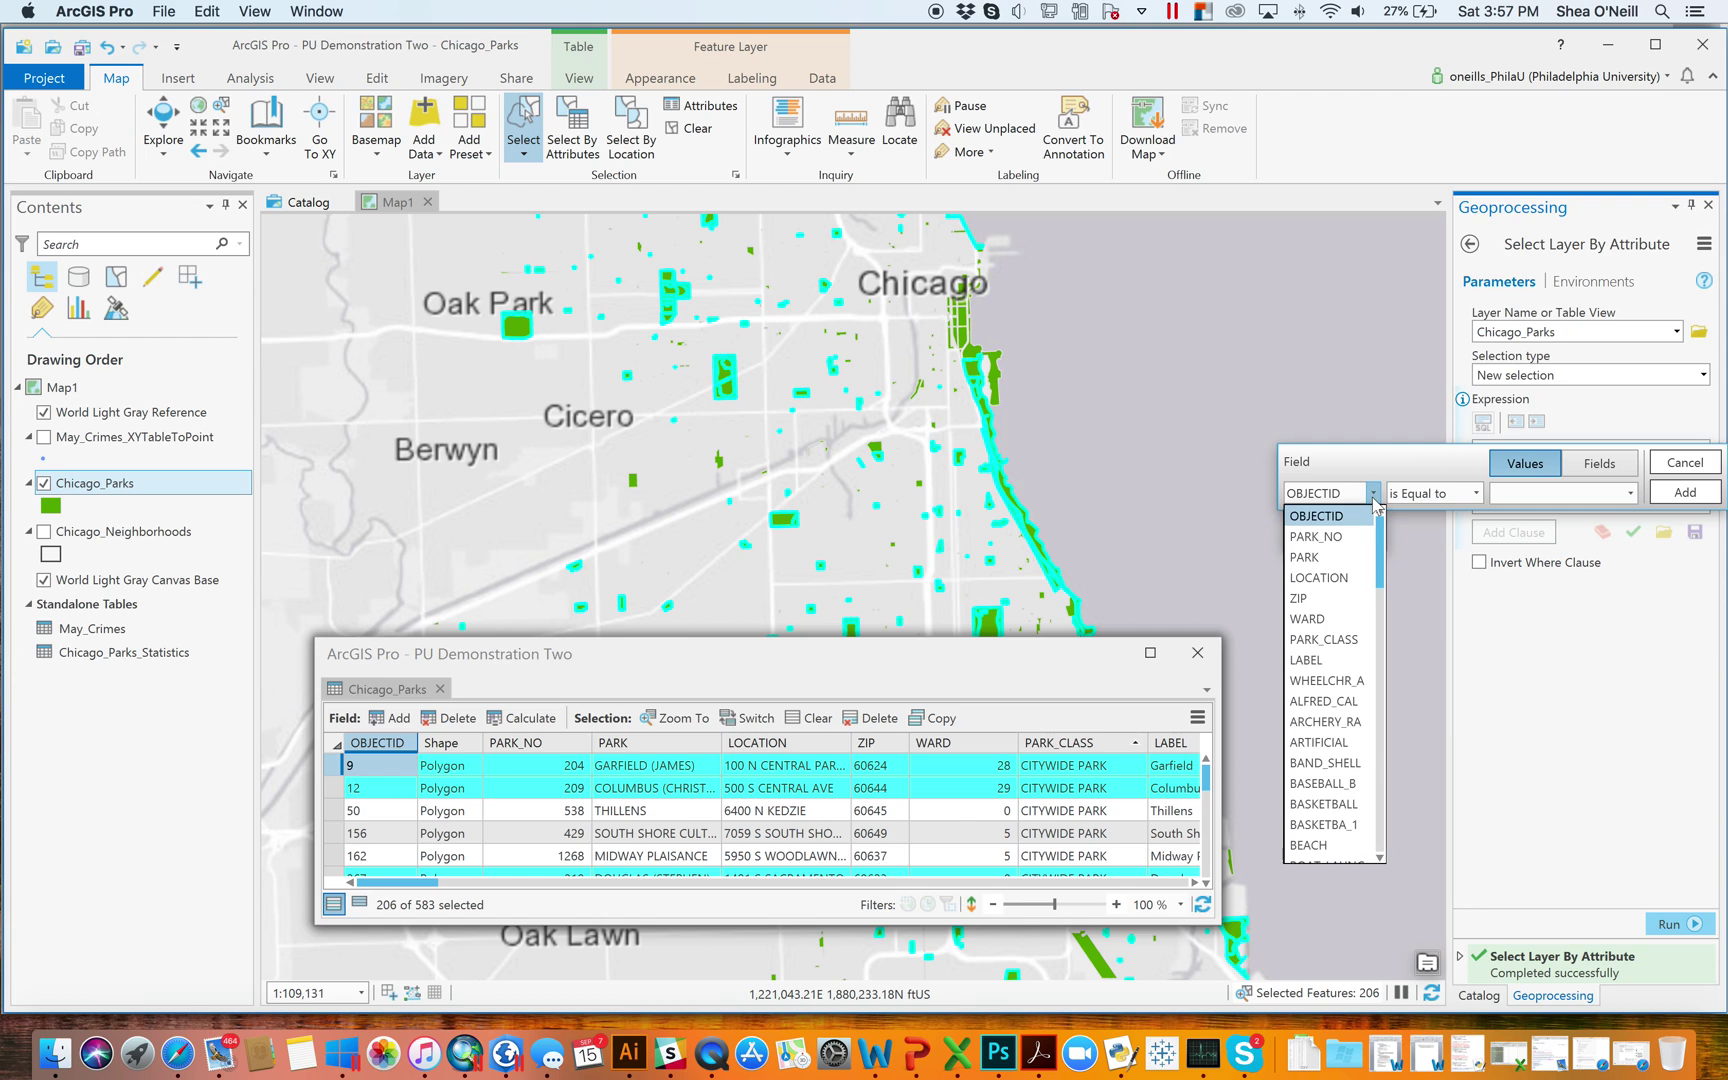
{"action": "left_click", "coordinate": [1328, 810]}
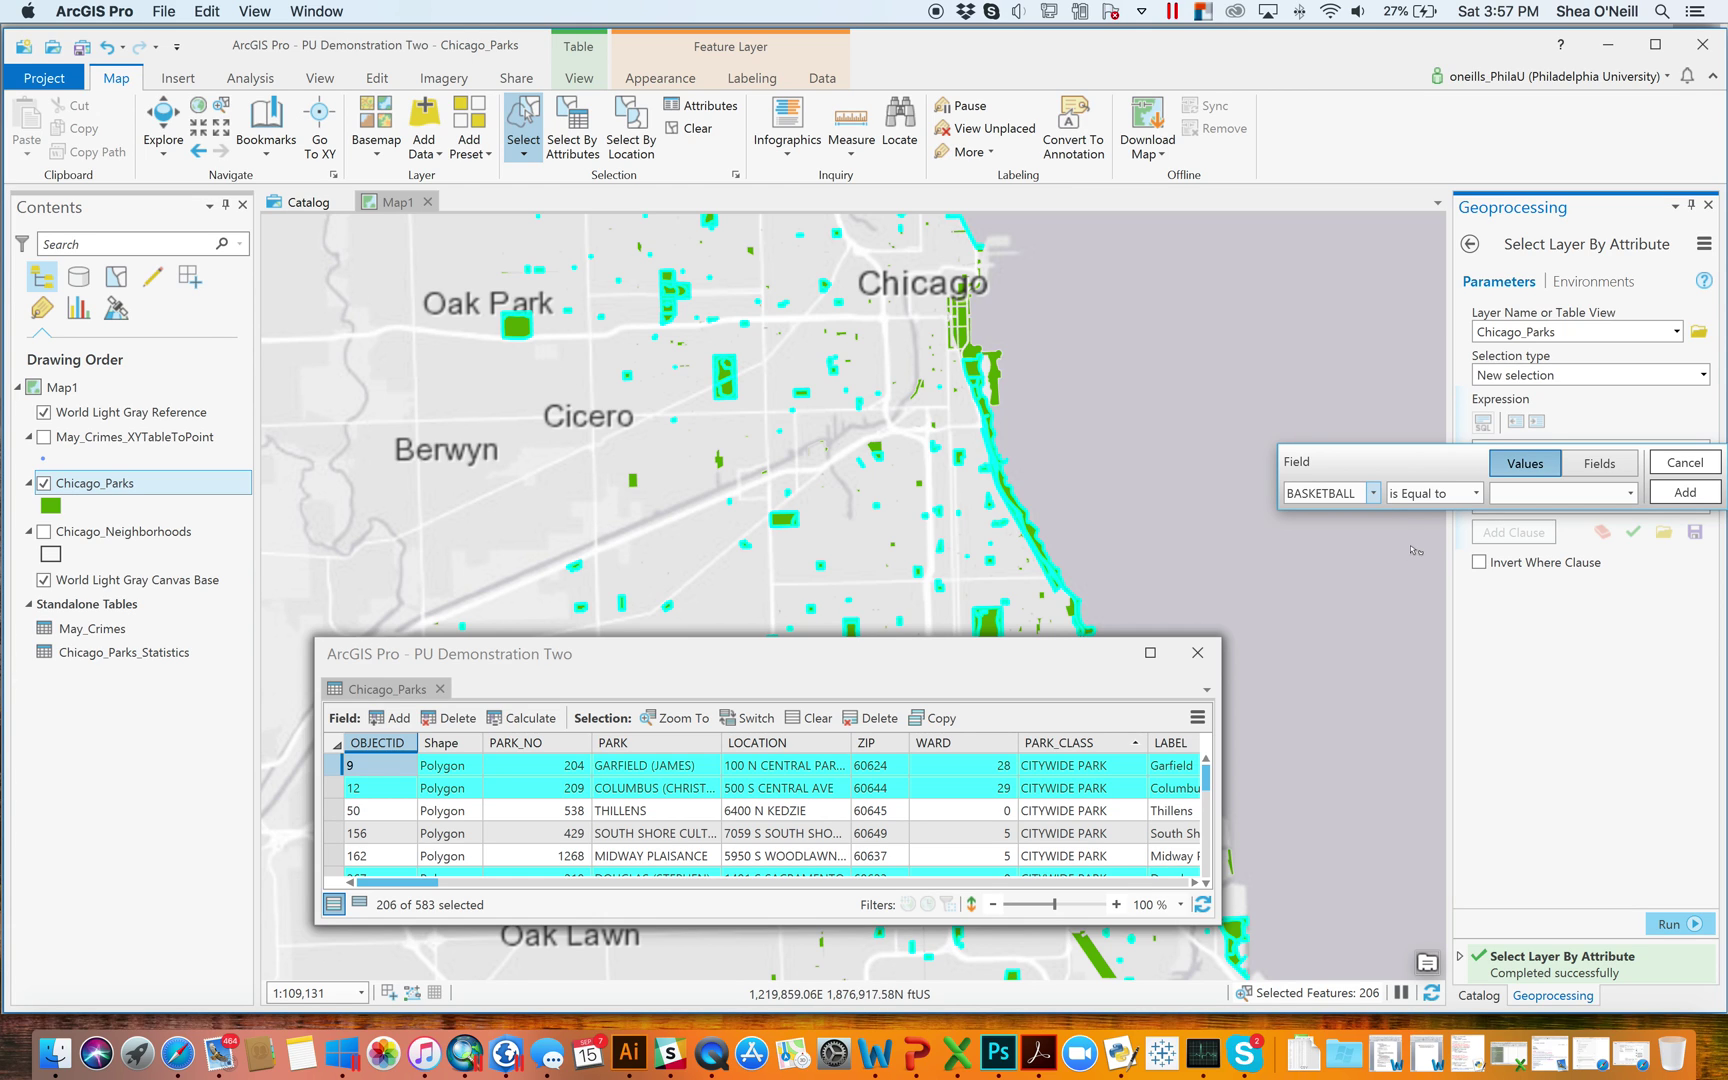
{"action": "left_click", "coordinate": [1476, 493]}
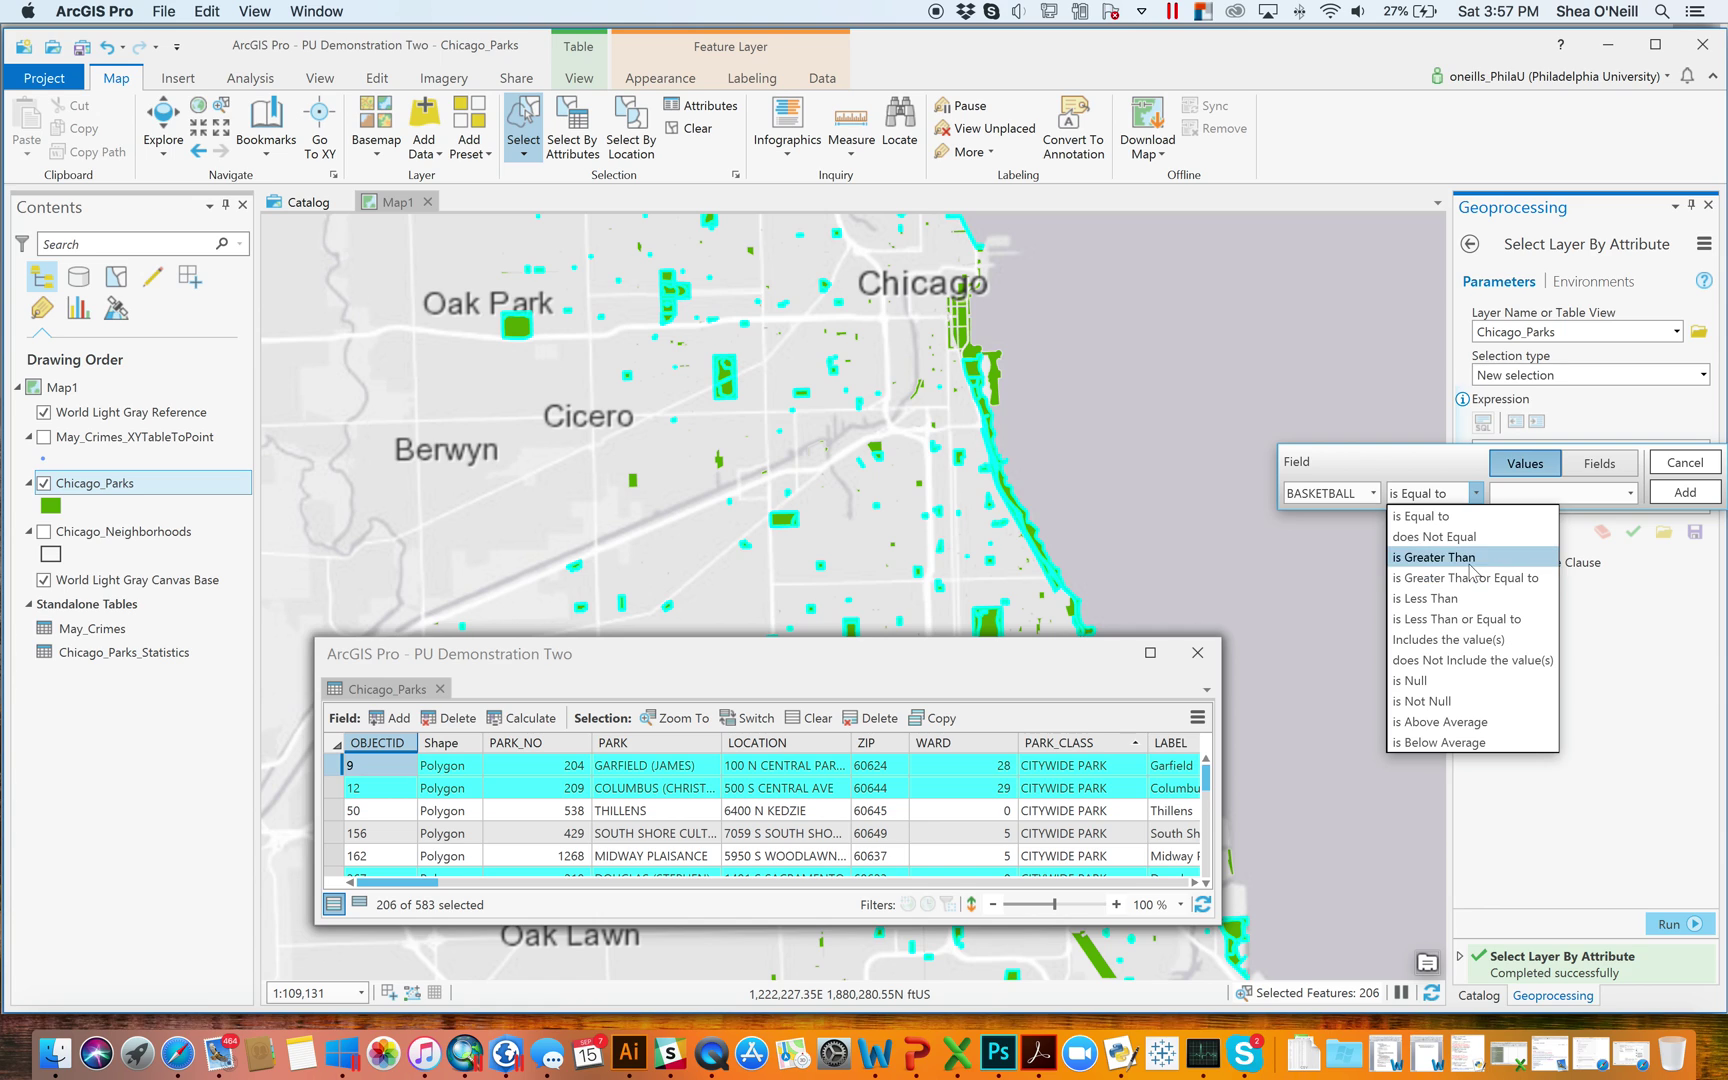
{"action": "left_click", "coordinate": [1468, 578]}
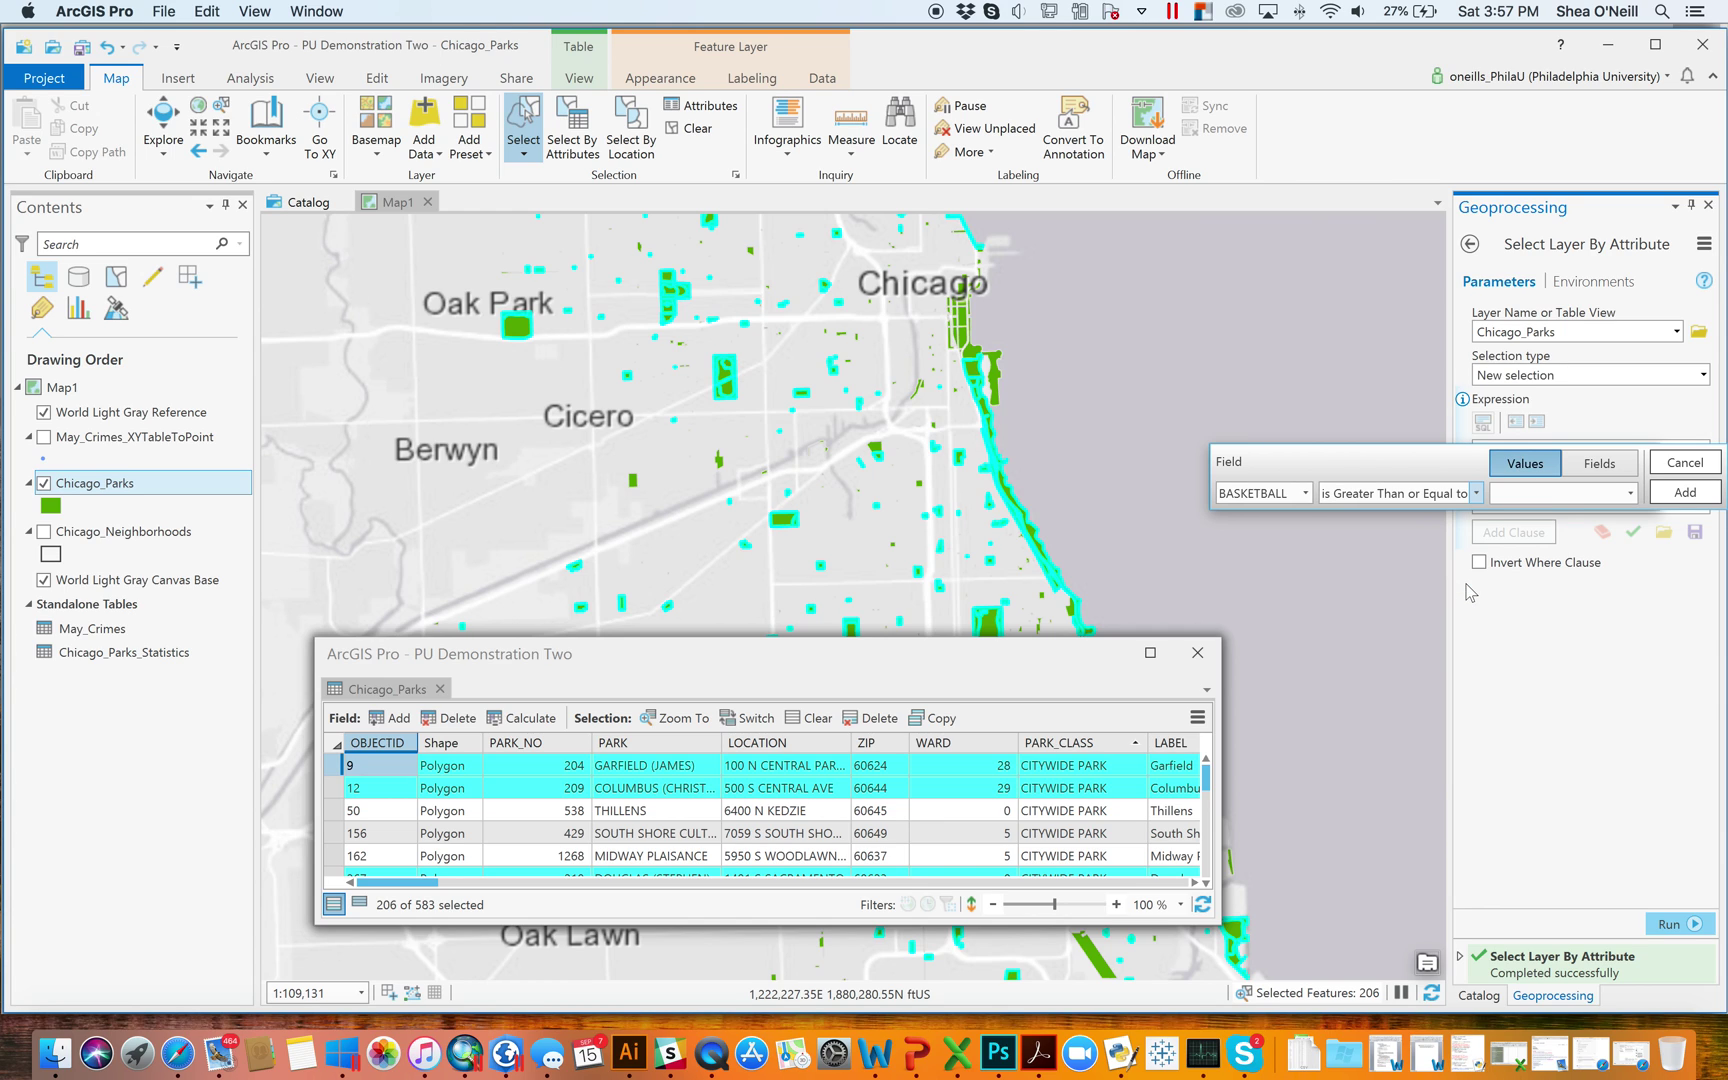
{"action": "left_click", "coordinate": [1577, 493]}
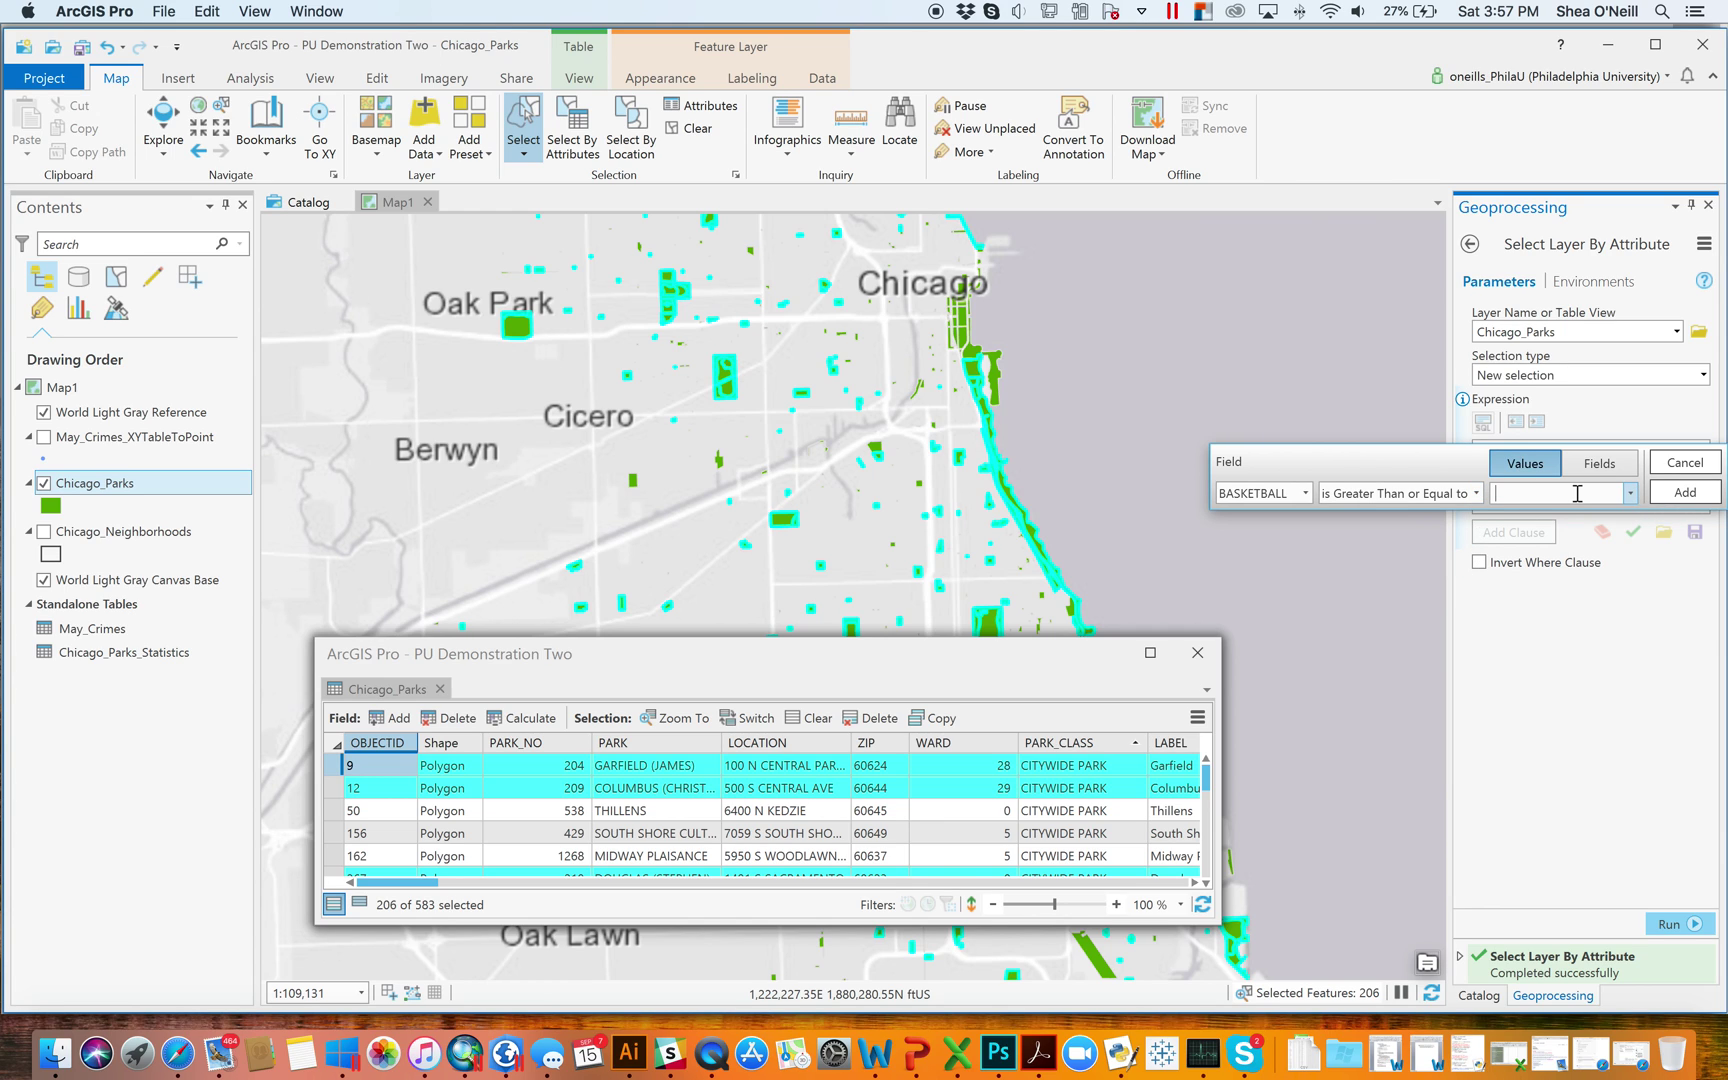
{"action": "type", "text": "1"}
{"action": "left_click", "coordinate": [1698, 492]}
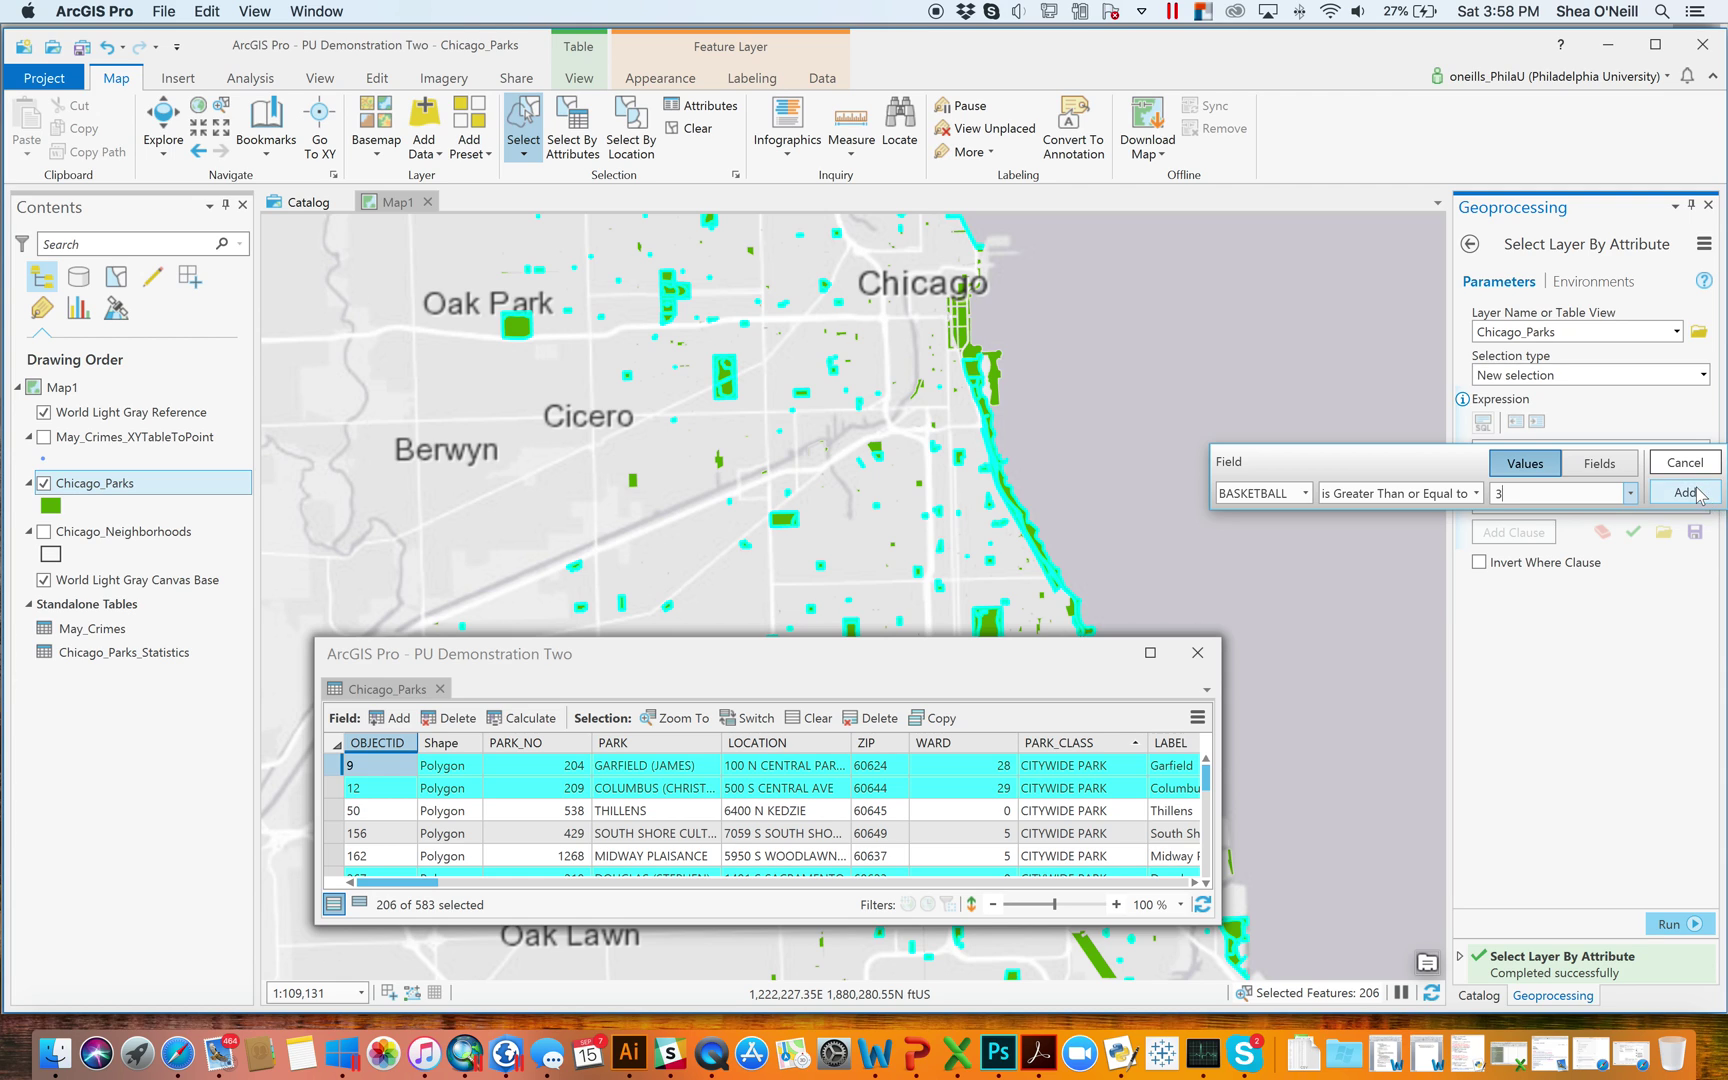
- Run the selection with the BASKETBALL clause and start a second clause joined by And
{"action": "left_click", "coordinate": [1675, 924]}
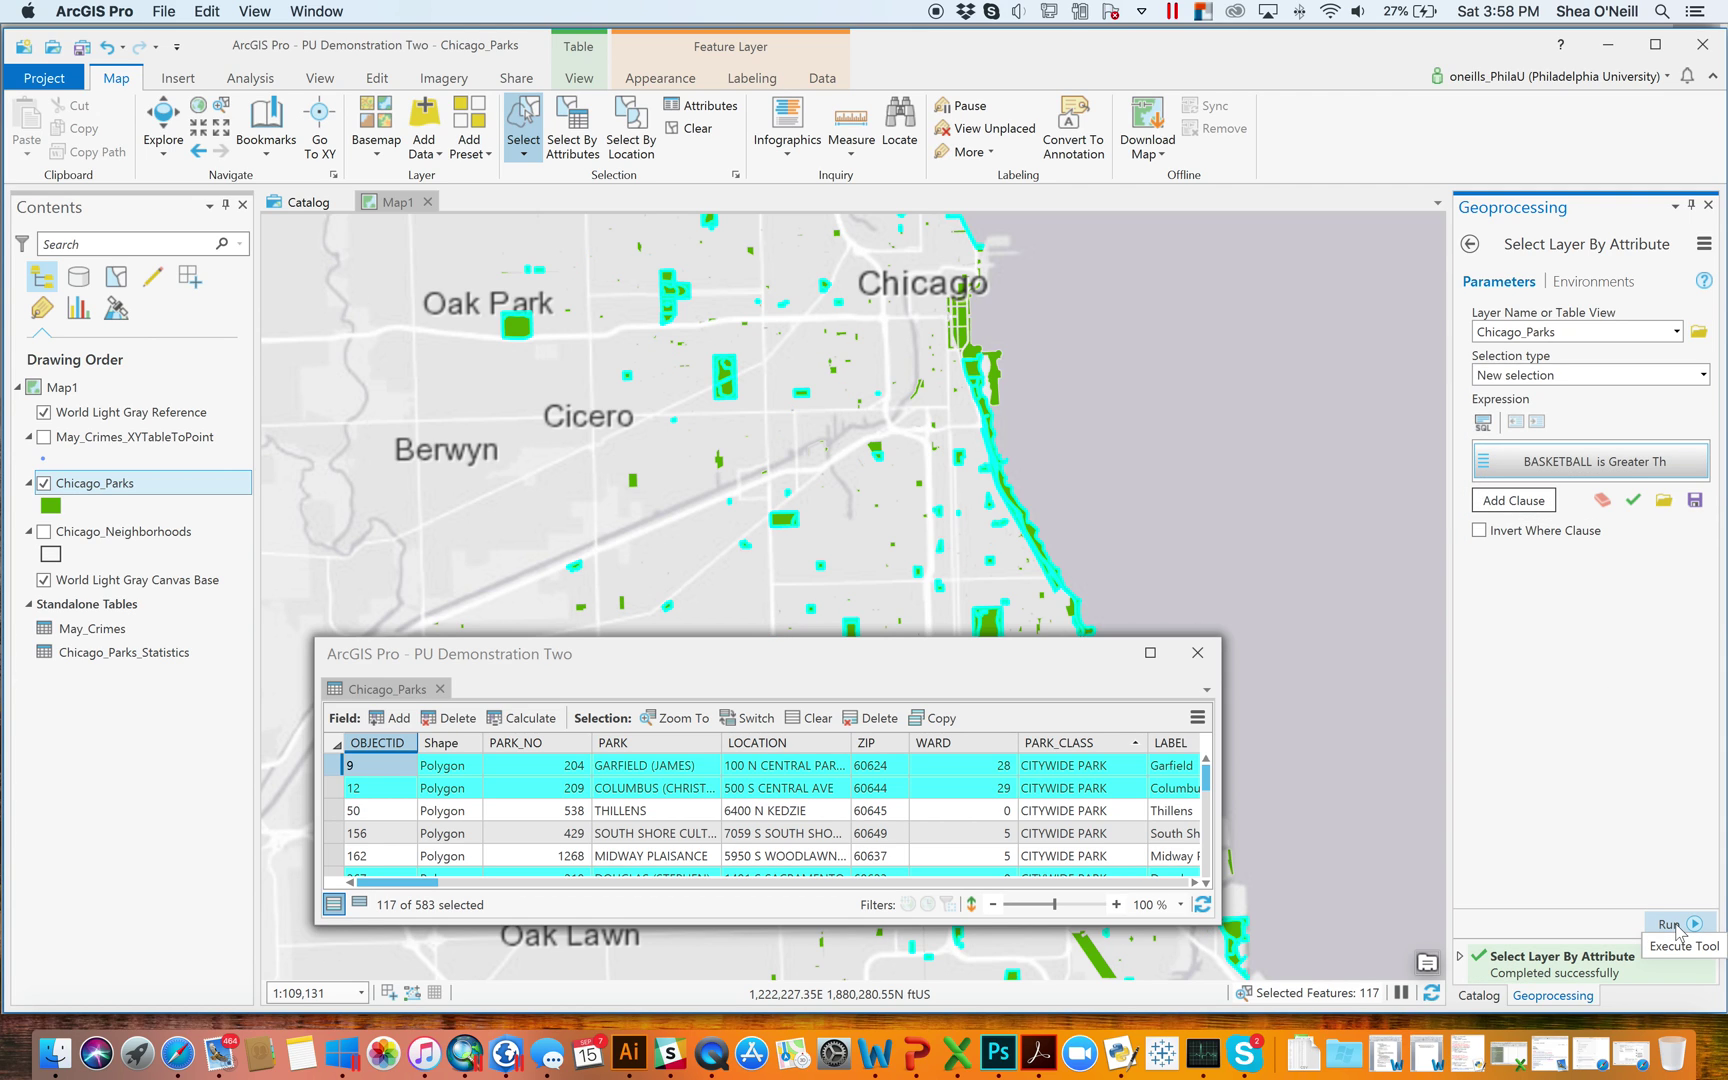
{"action": "left_click", "coordinate": [1525, 505]}
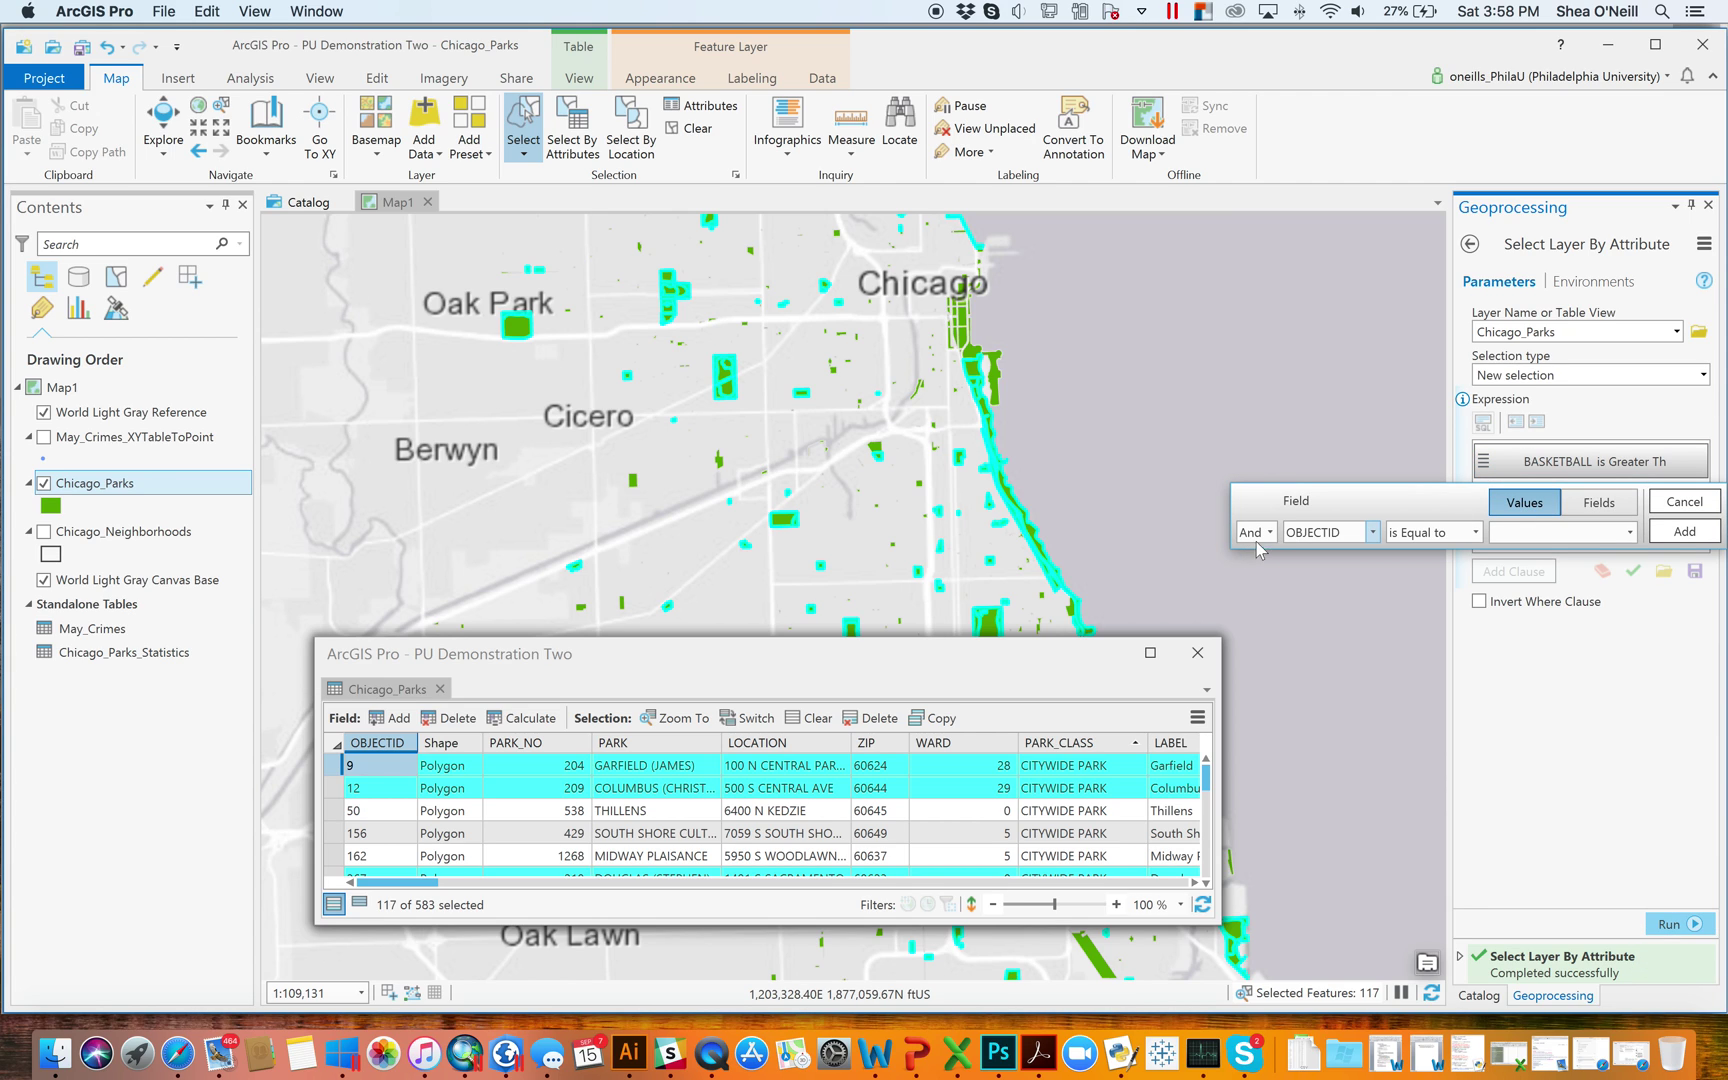
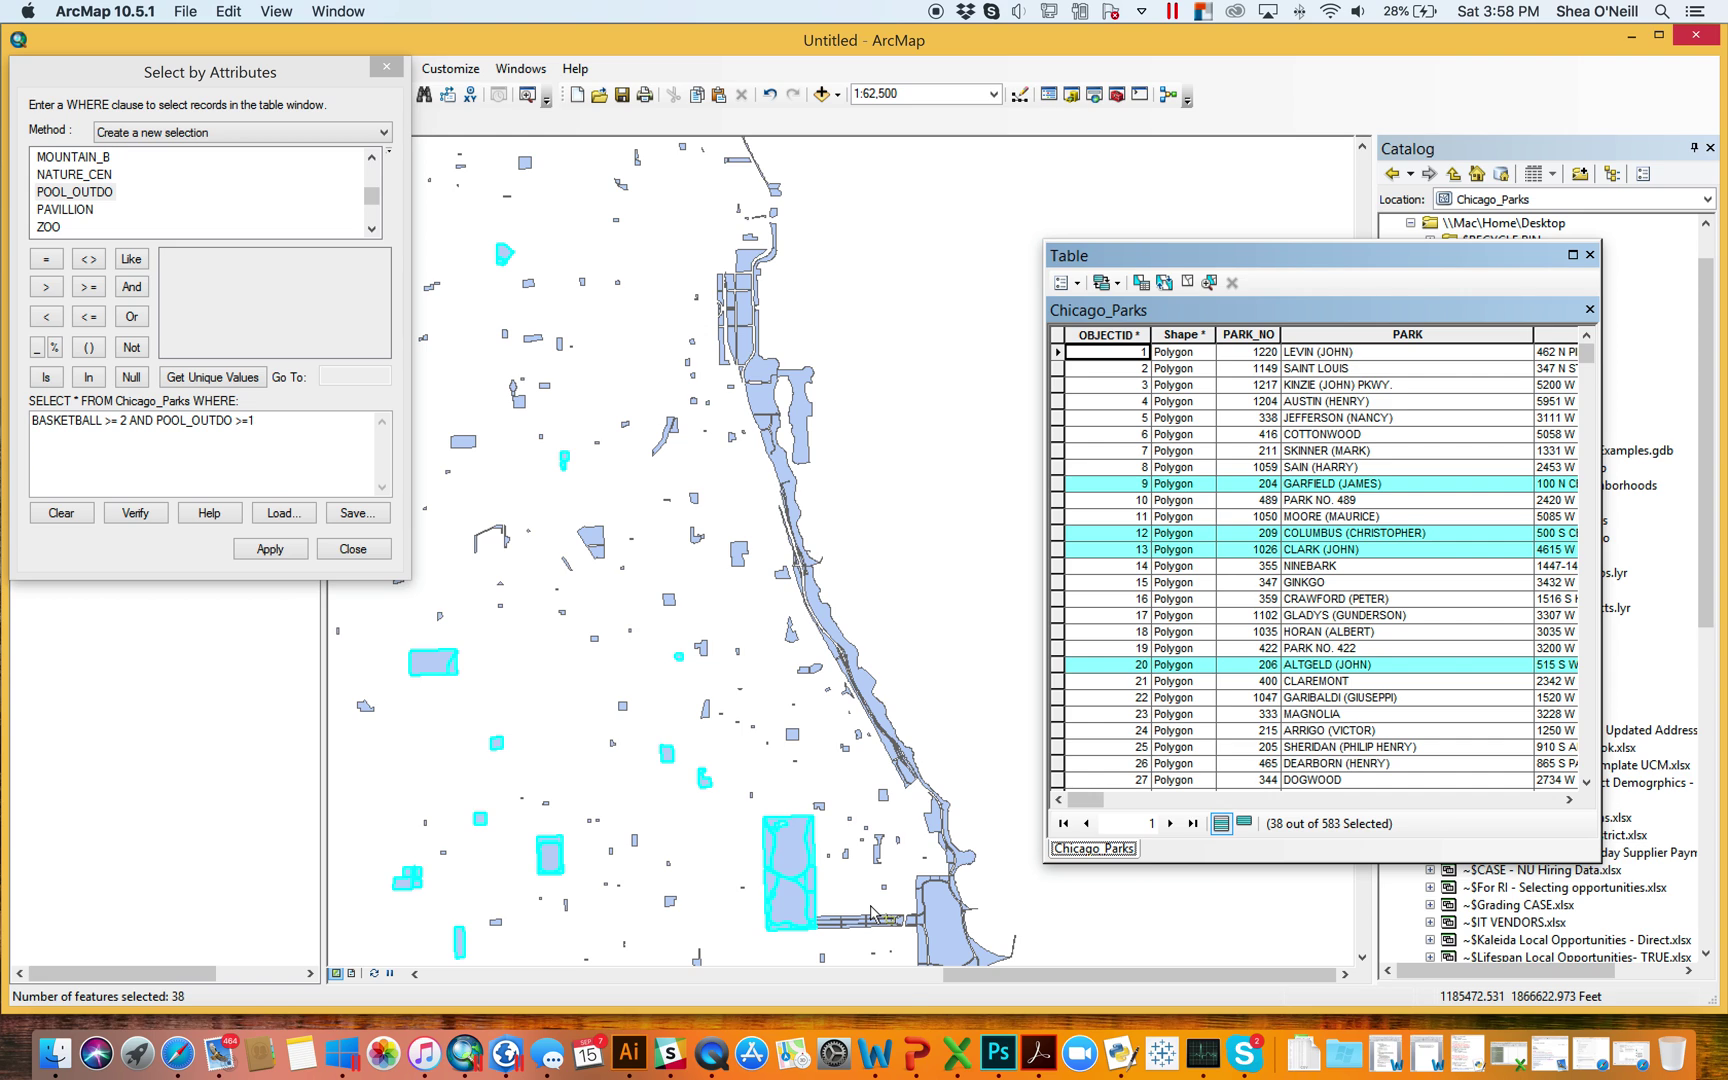
- In ArcMap, change the WHERE expression to BASKETBALL >= 3 AND POOL_OUTDO >=1 and apply it
{"action": "left_click", "coordinate": [130, 418]}
{"action": "key", "text": "BackSpace"}
{"action": "type", "text": "3"}
{"action": "left_click", "coordinate": [270, 549]}
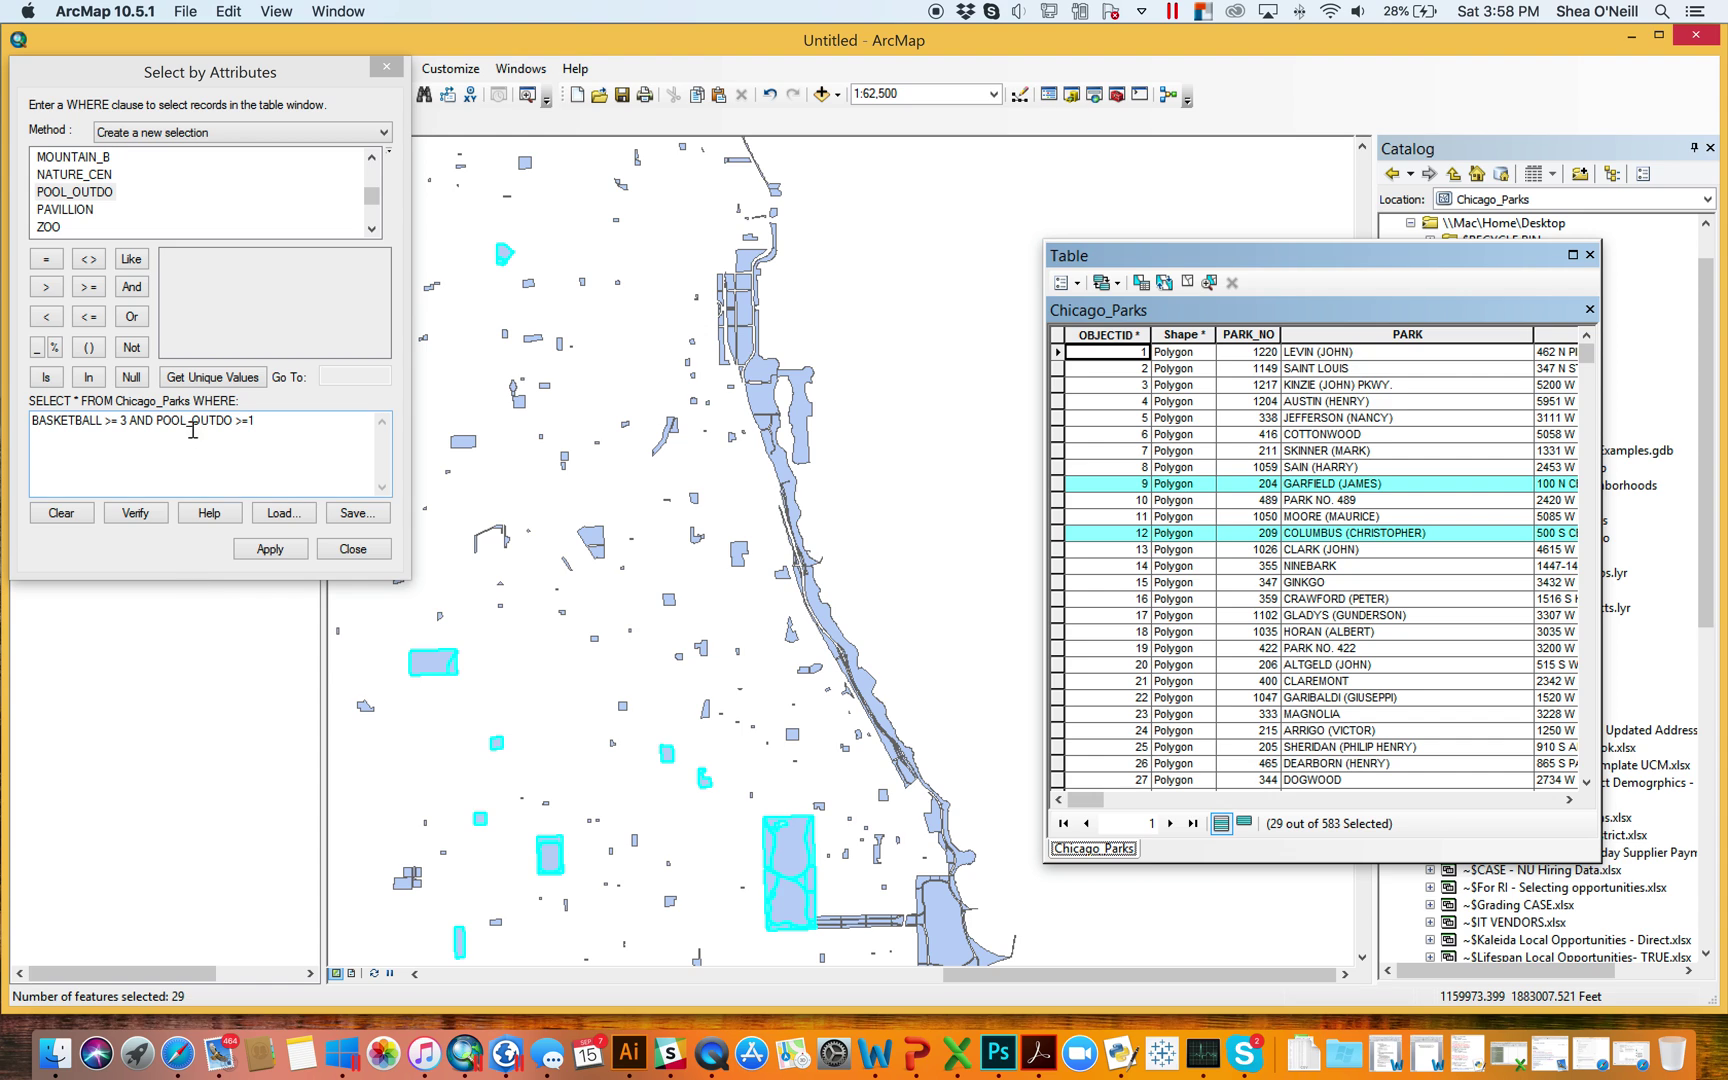
- Replace AND with OR between the BASKETBALL and POOL_OUTDO conditions and apply the selection
{"action": "left_click", "coordinate": [141, 421]}
{"action": "double_click", "coordinate": [141, 421]}
{"action": "type", "text": "OR"}
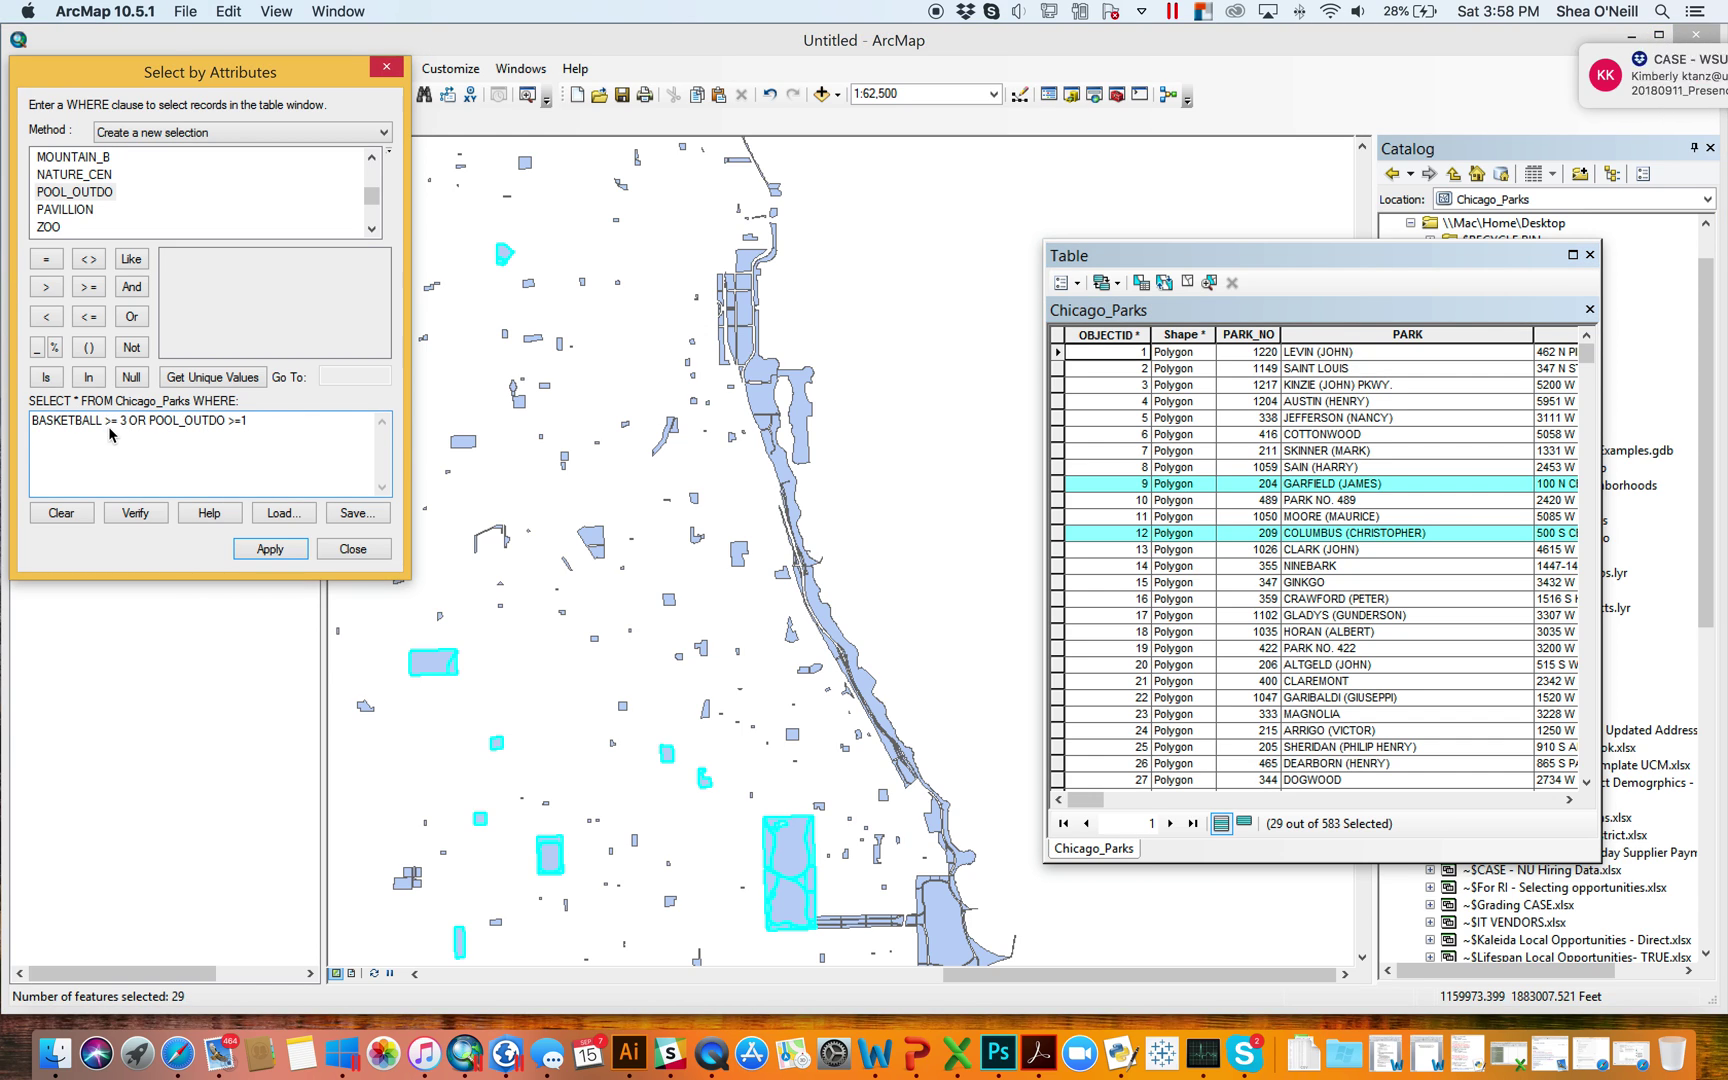
{"action": "left_click", "coordinate": [276, 547]}
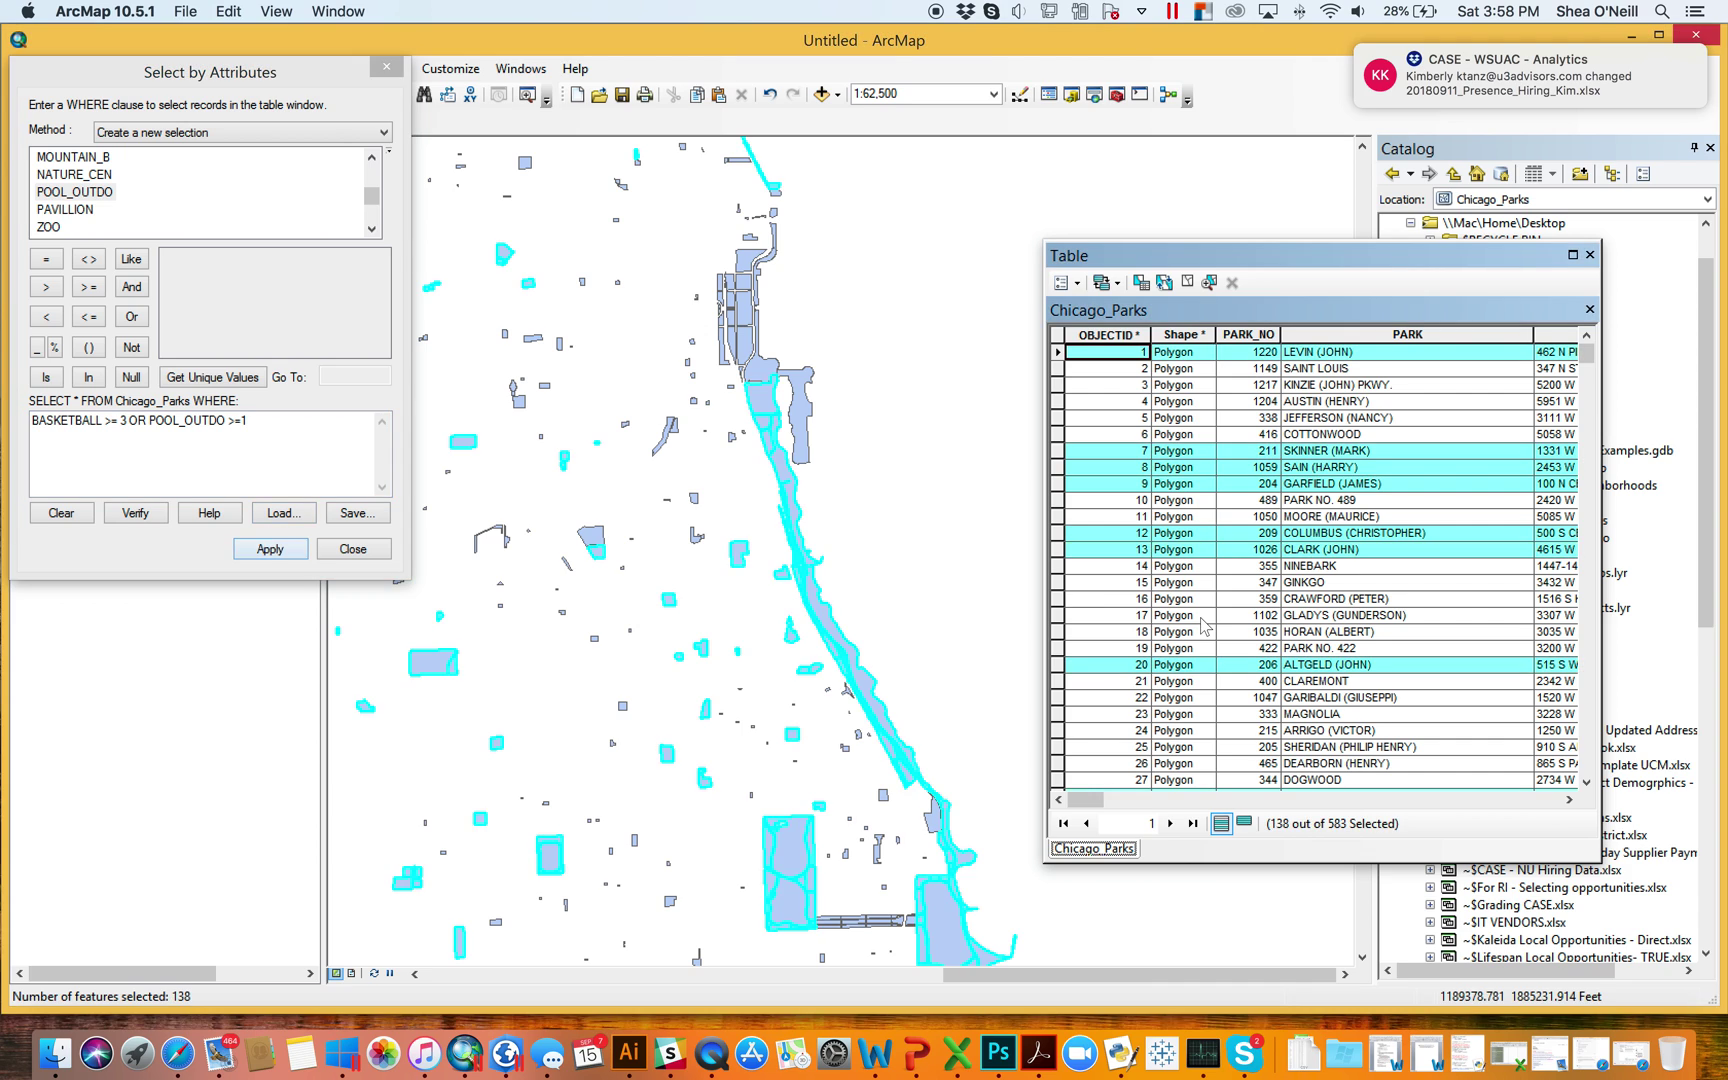
- Change the OR operator in the WHERE expression back to AND and apply the selection again
{"action": "double_click", "coordinate": [143, 421]}
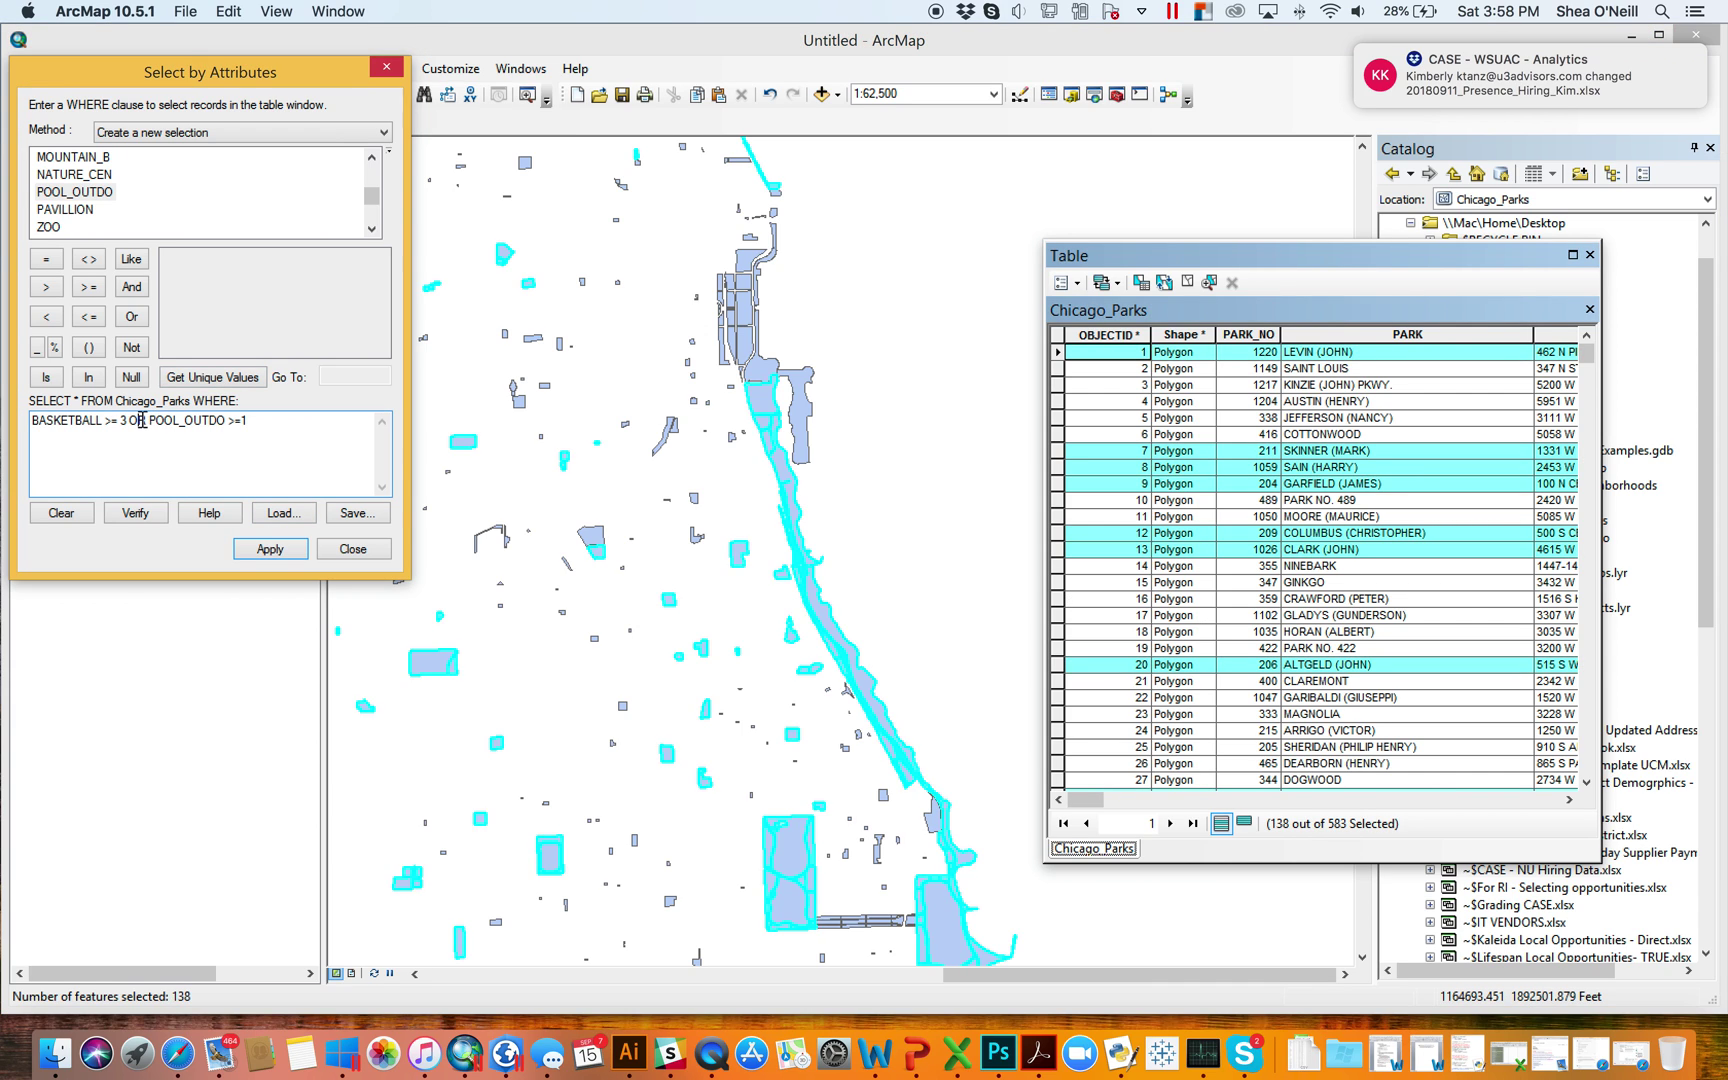
{"action": "type", "text": "AND"}
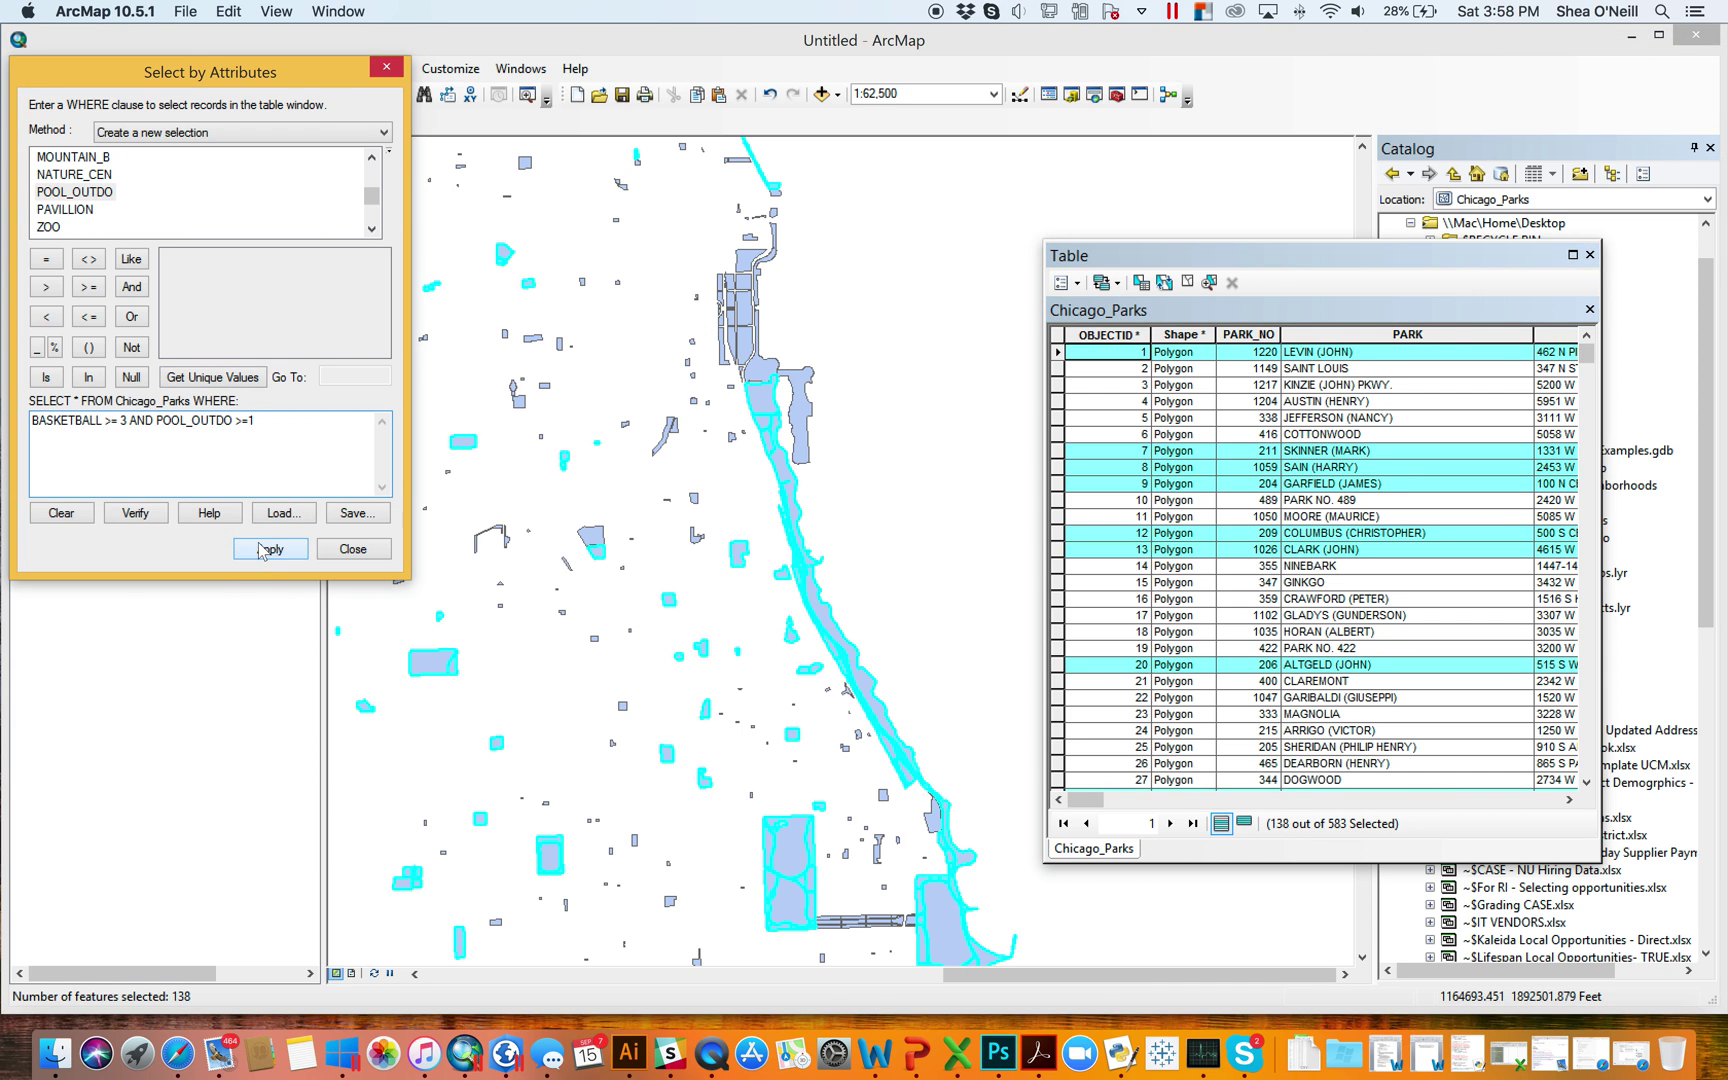
{"action": "left_click", "coordinate": [258, 549]}
- Swap the AND operator for OR in the WHERE expression once more and apply the selection
{"action": "double_click", "coordinate": [143, 420]}
{"action": "type", "text": "OR"}
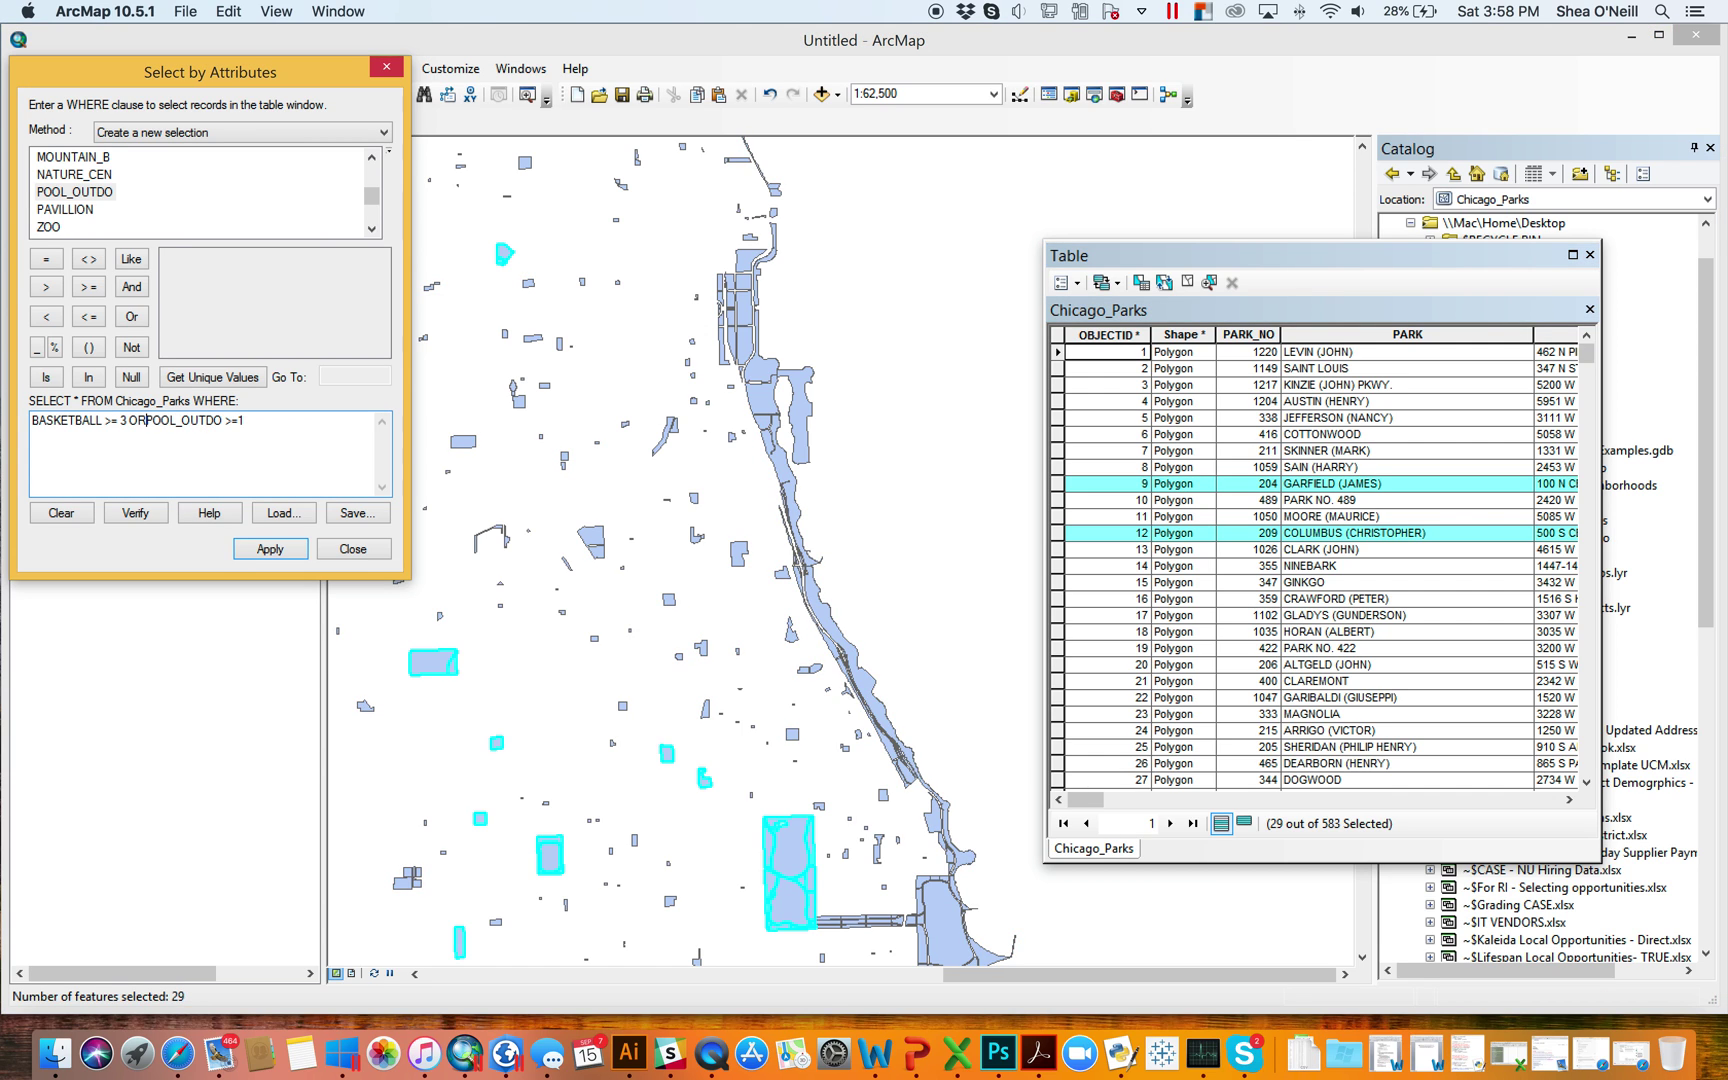
{"action": "left_click", "coordinate": [262, 549]}
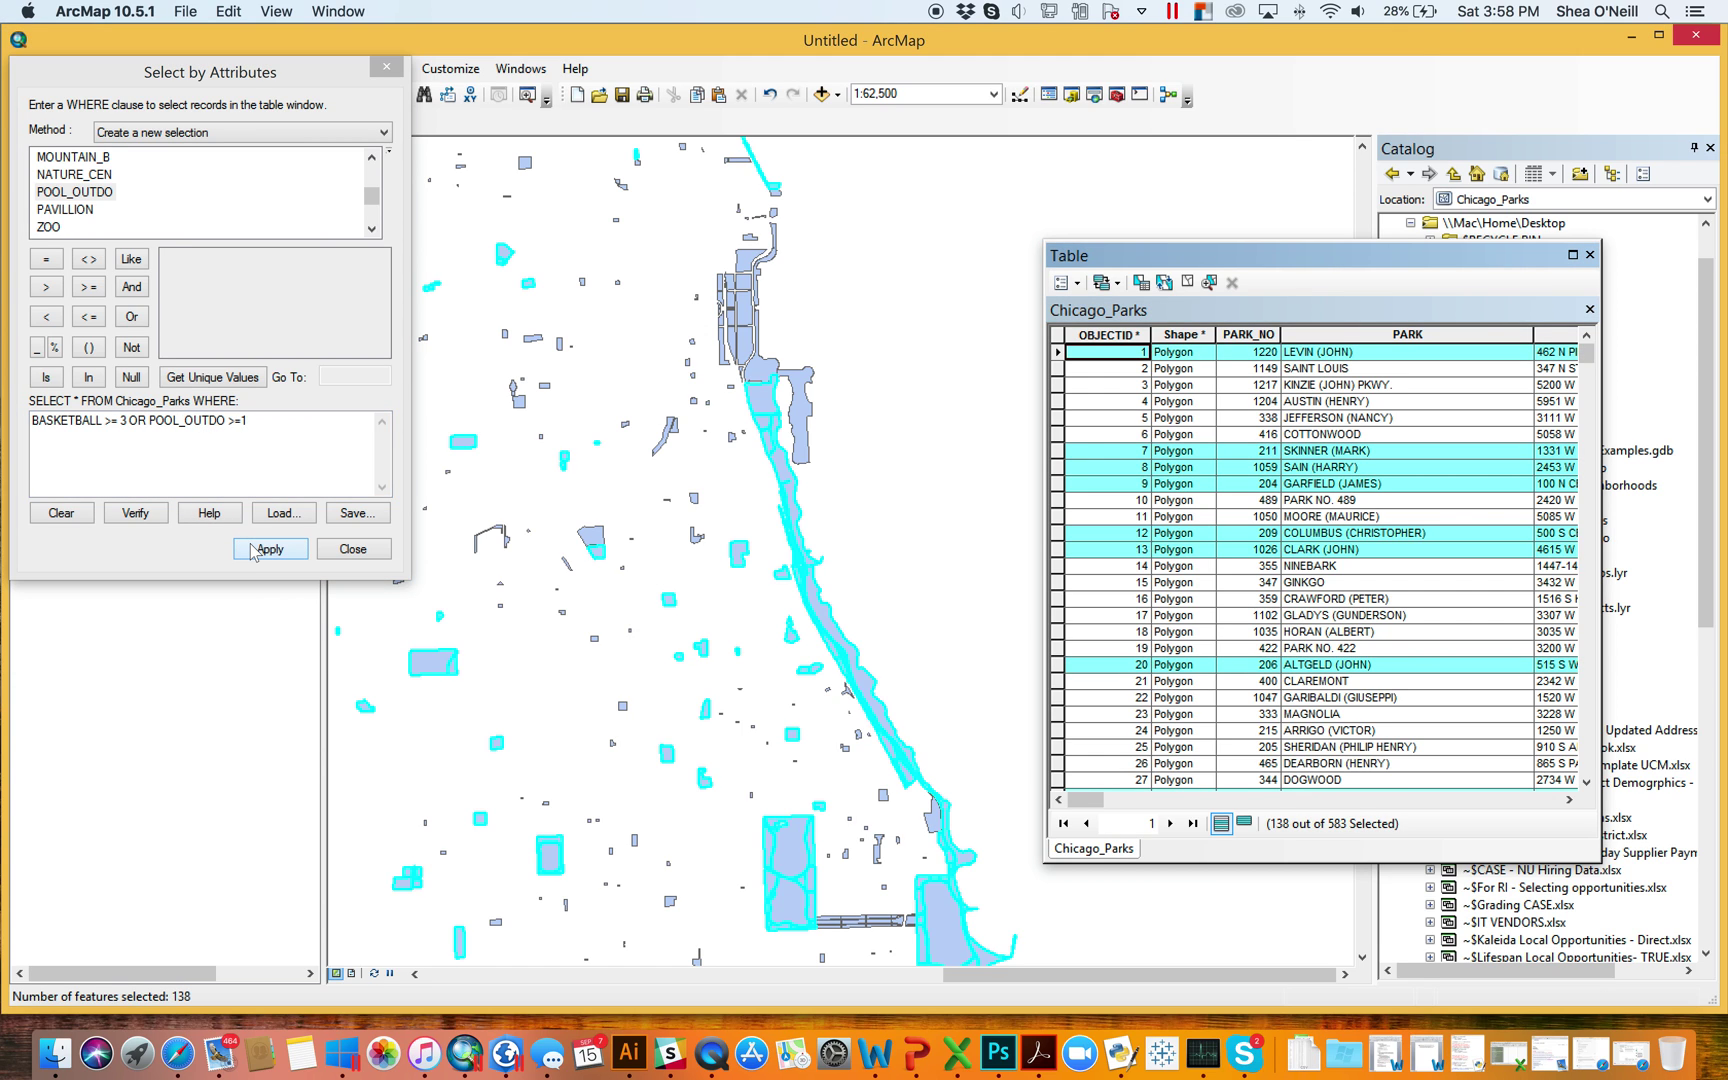
- Restore AND between the BASKETBALL >= 3 and POOL_OUTDO >=1 conditions and apply the selection
{"action": "double_click", "coordinate": [140, 420]}
{"action": "type", "text": "AND"}
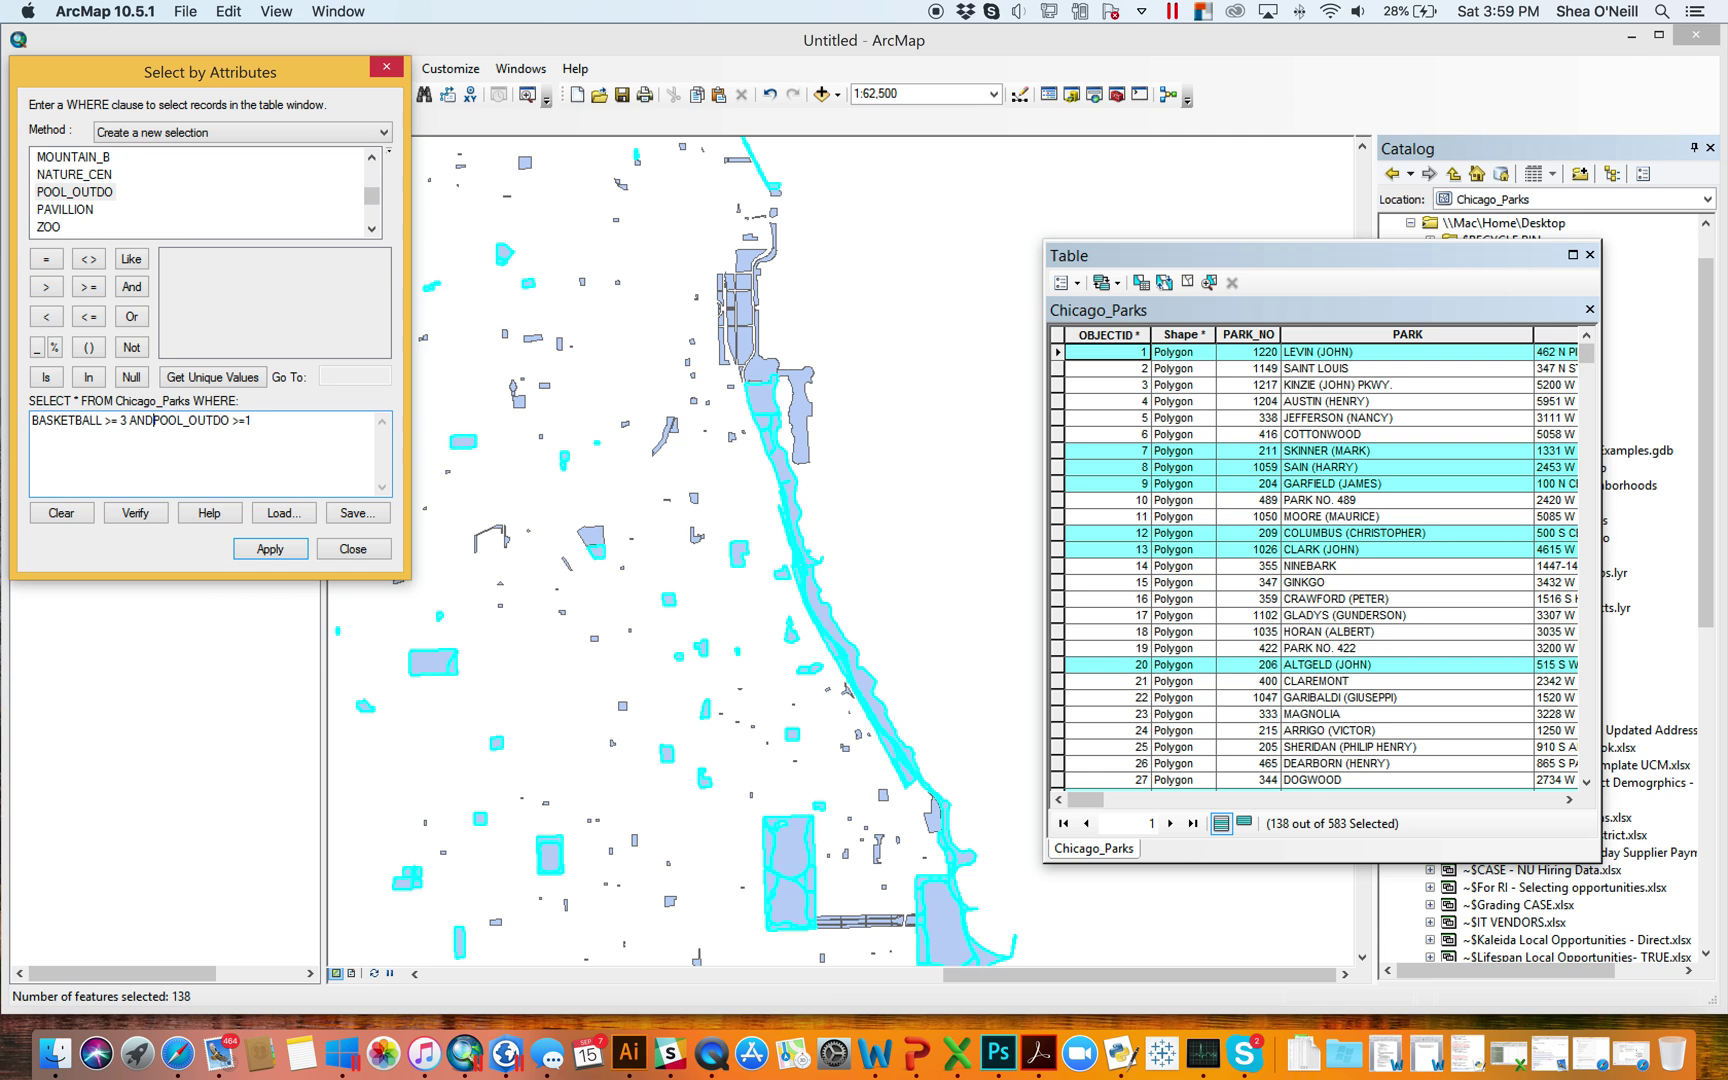
{"action": "left_click", "coordinate": [265, 549]}
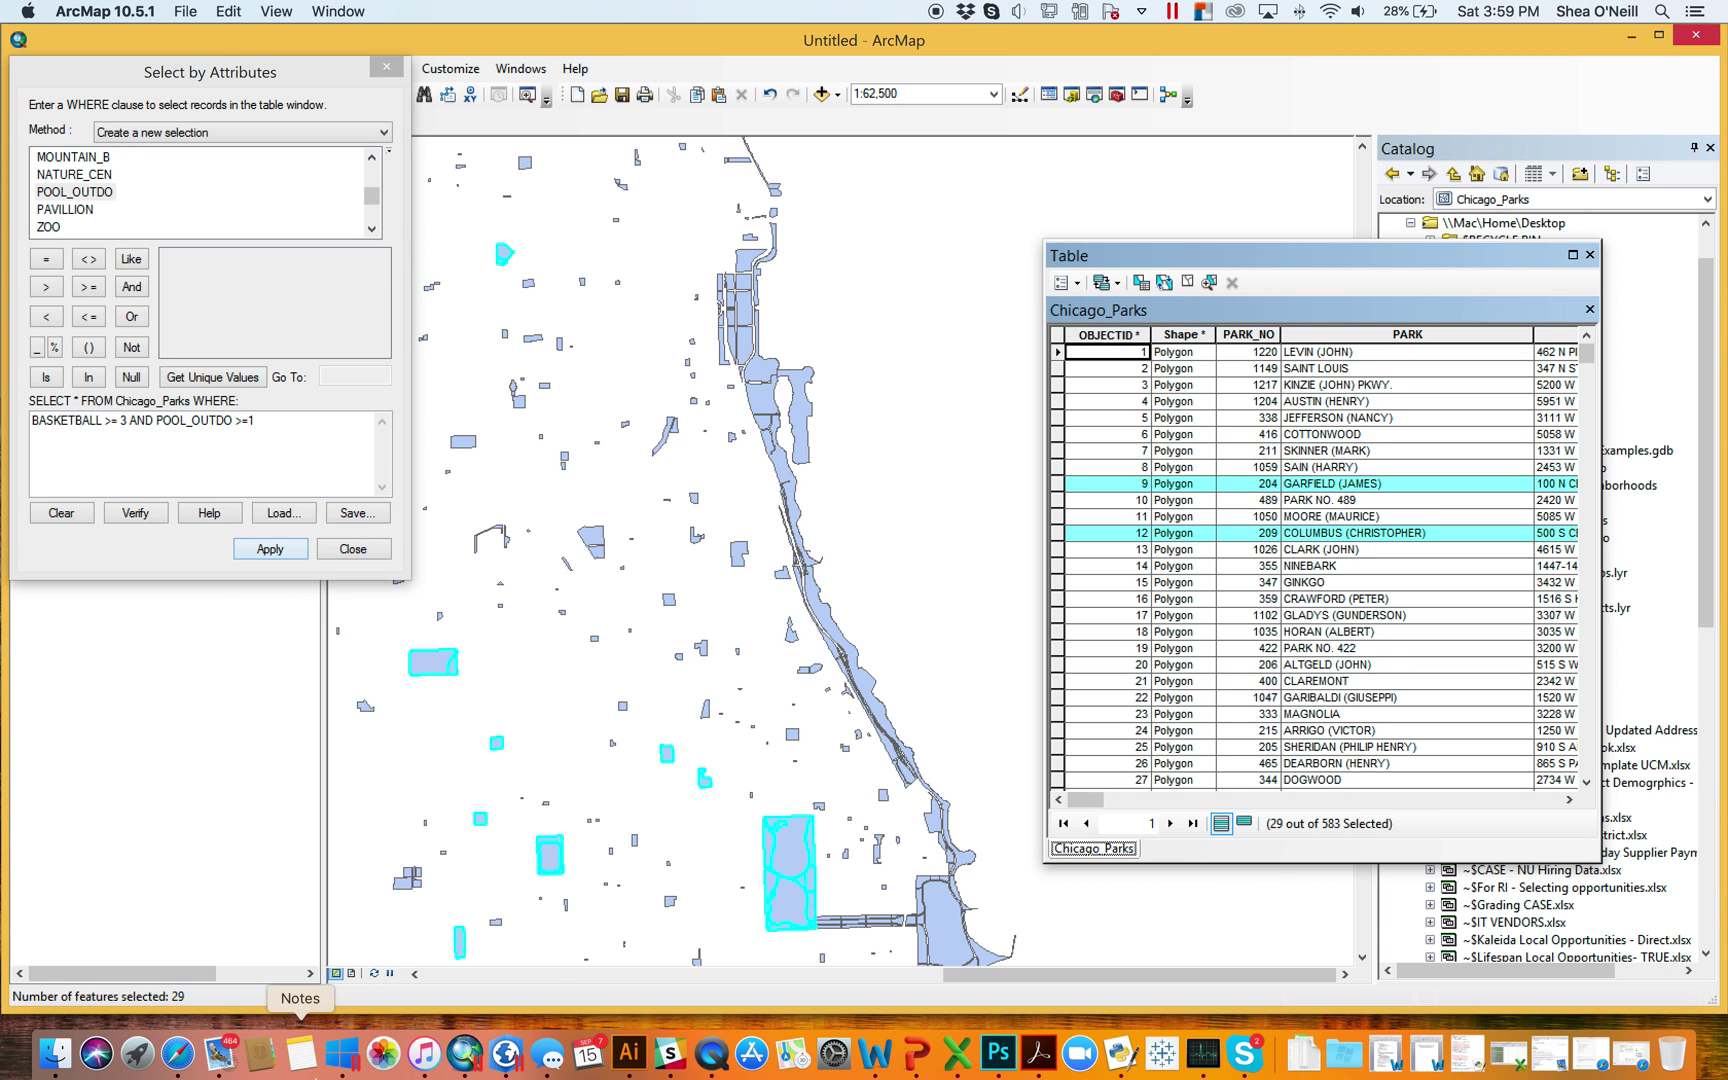
- Switch to ArcGIS Pro and set the second clause to And with the field POOL_OUTDO
{"action": "left_click", "coordinate": [514, 1048]}
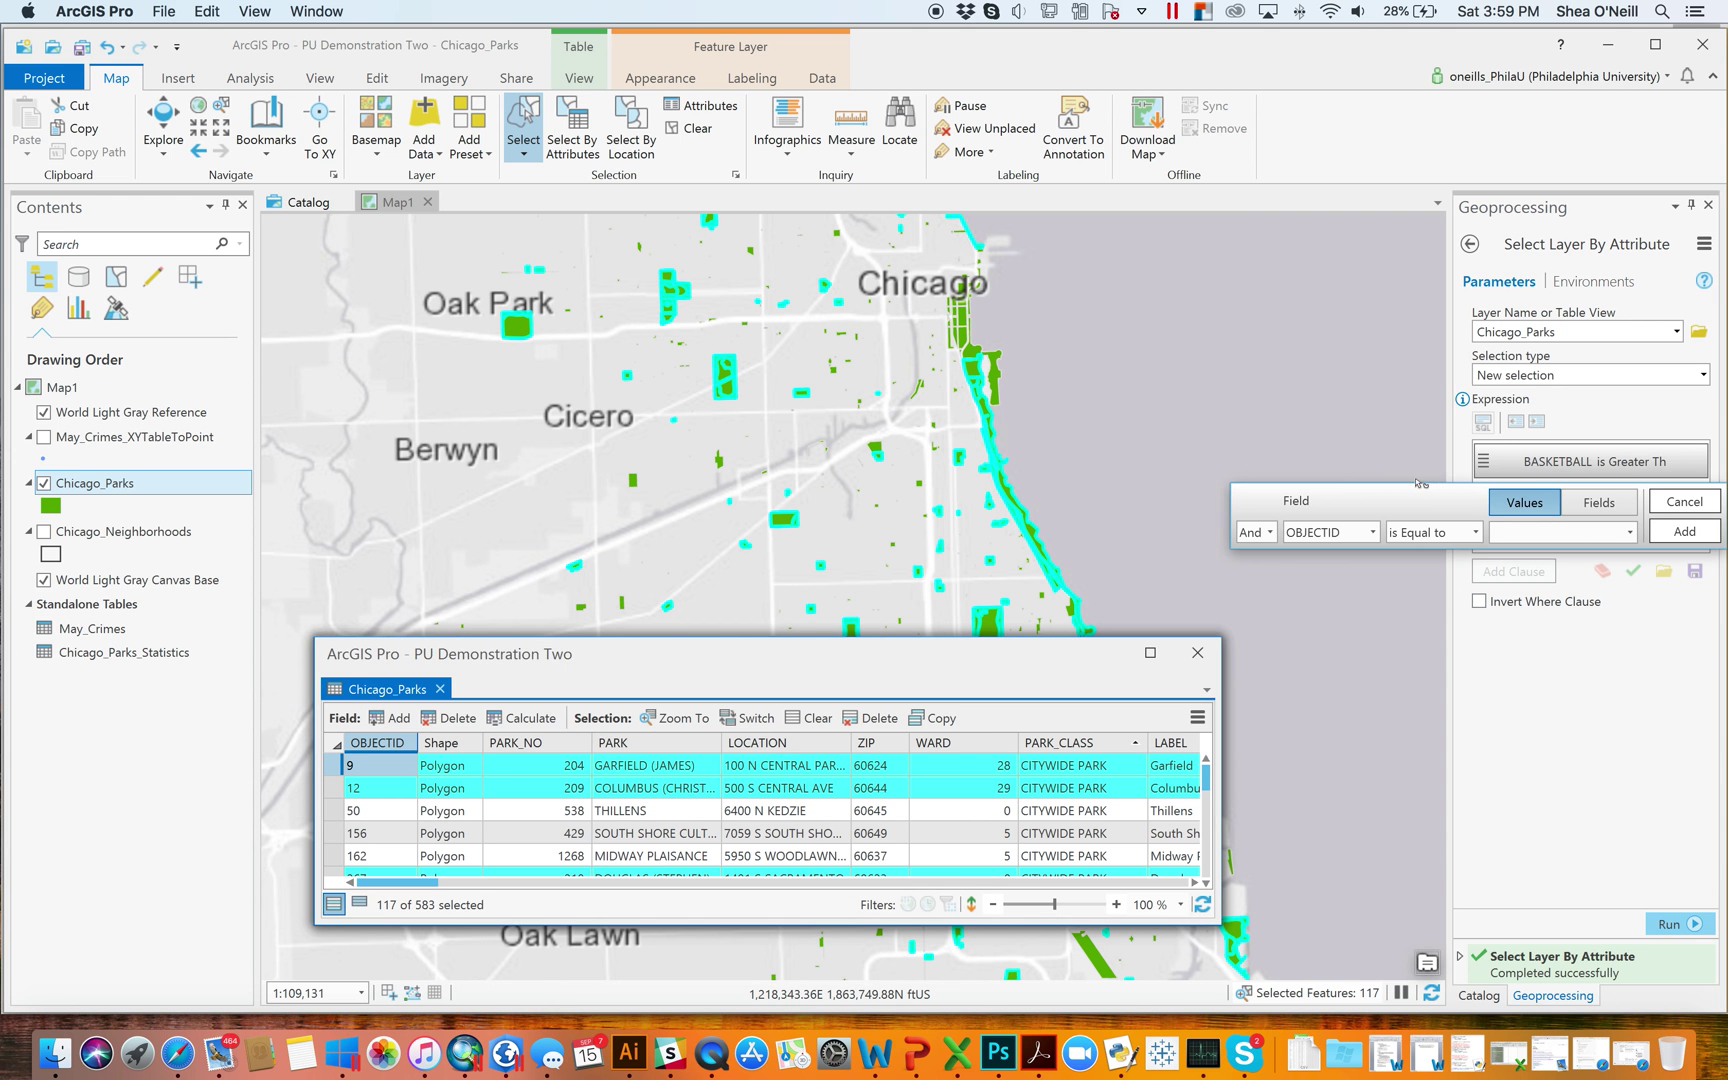
{"action": "left_click", "coordinate": [1269, 532]}
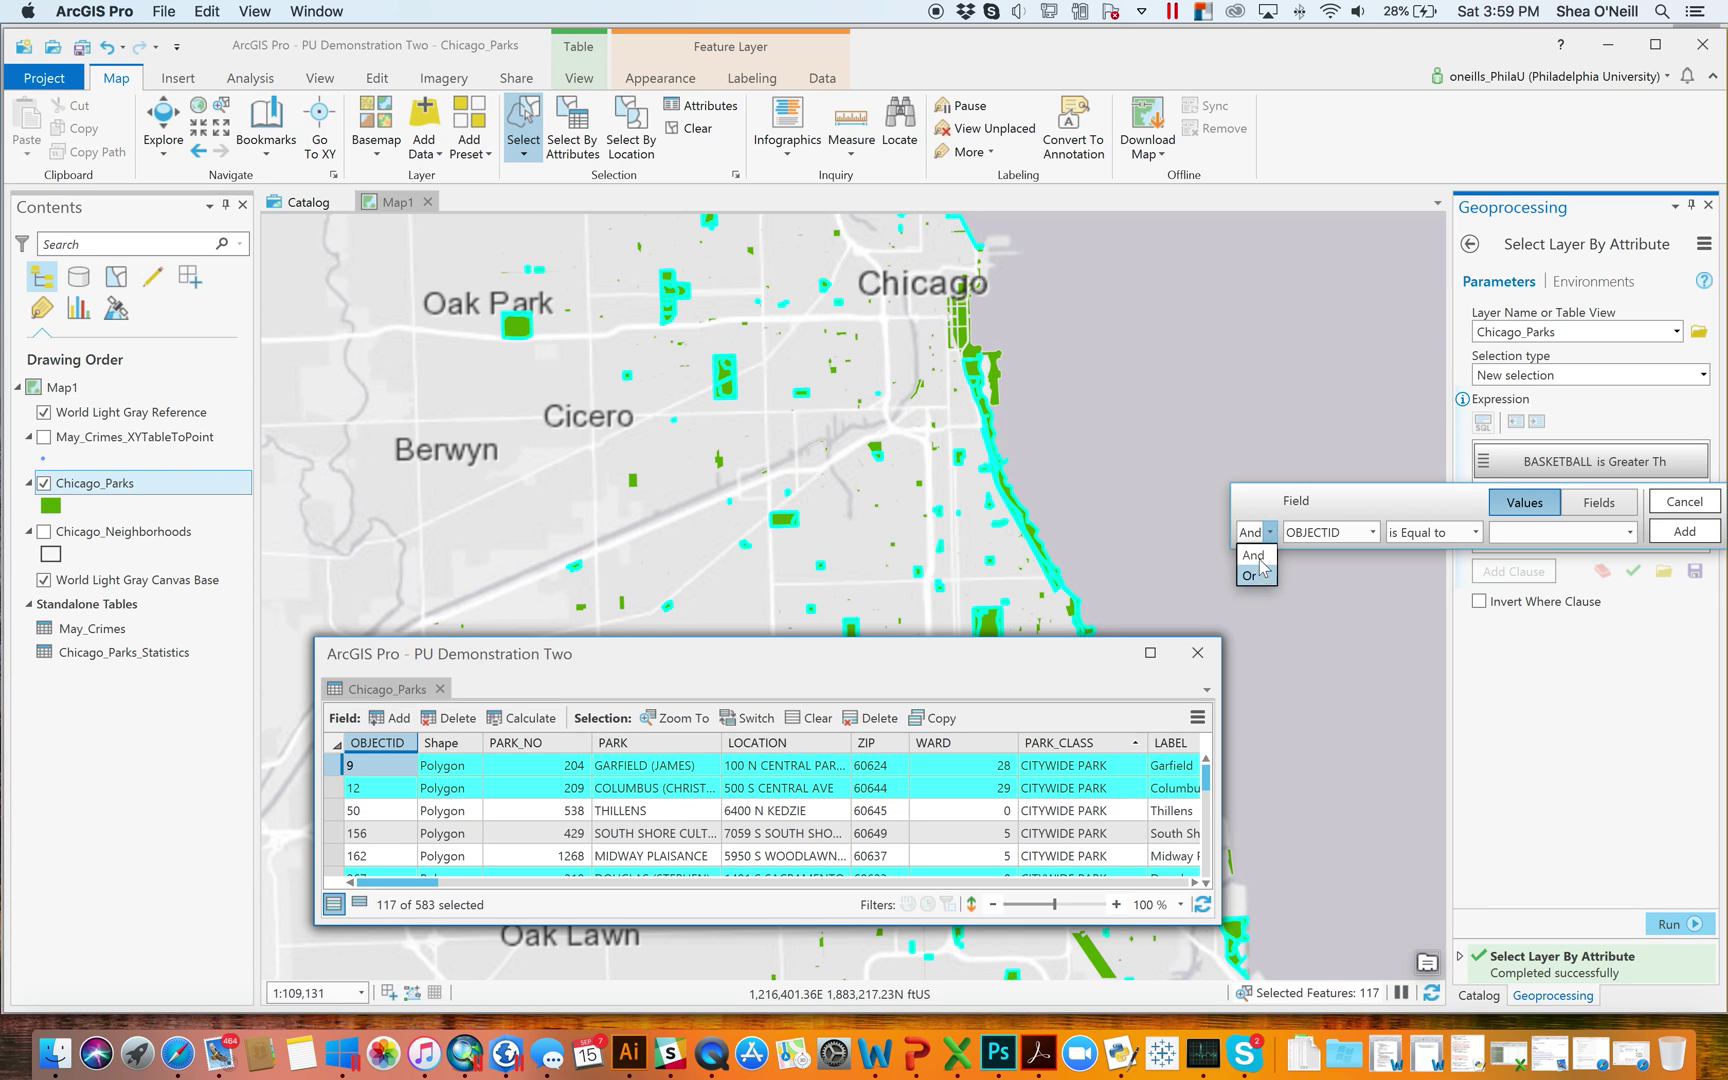
{"action": "left_click", "coordinate": [1265, 563]}
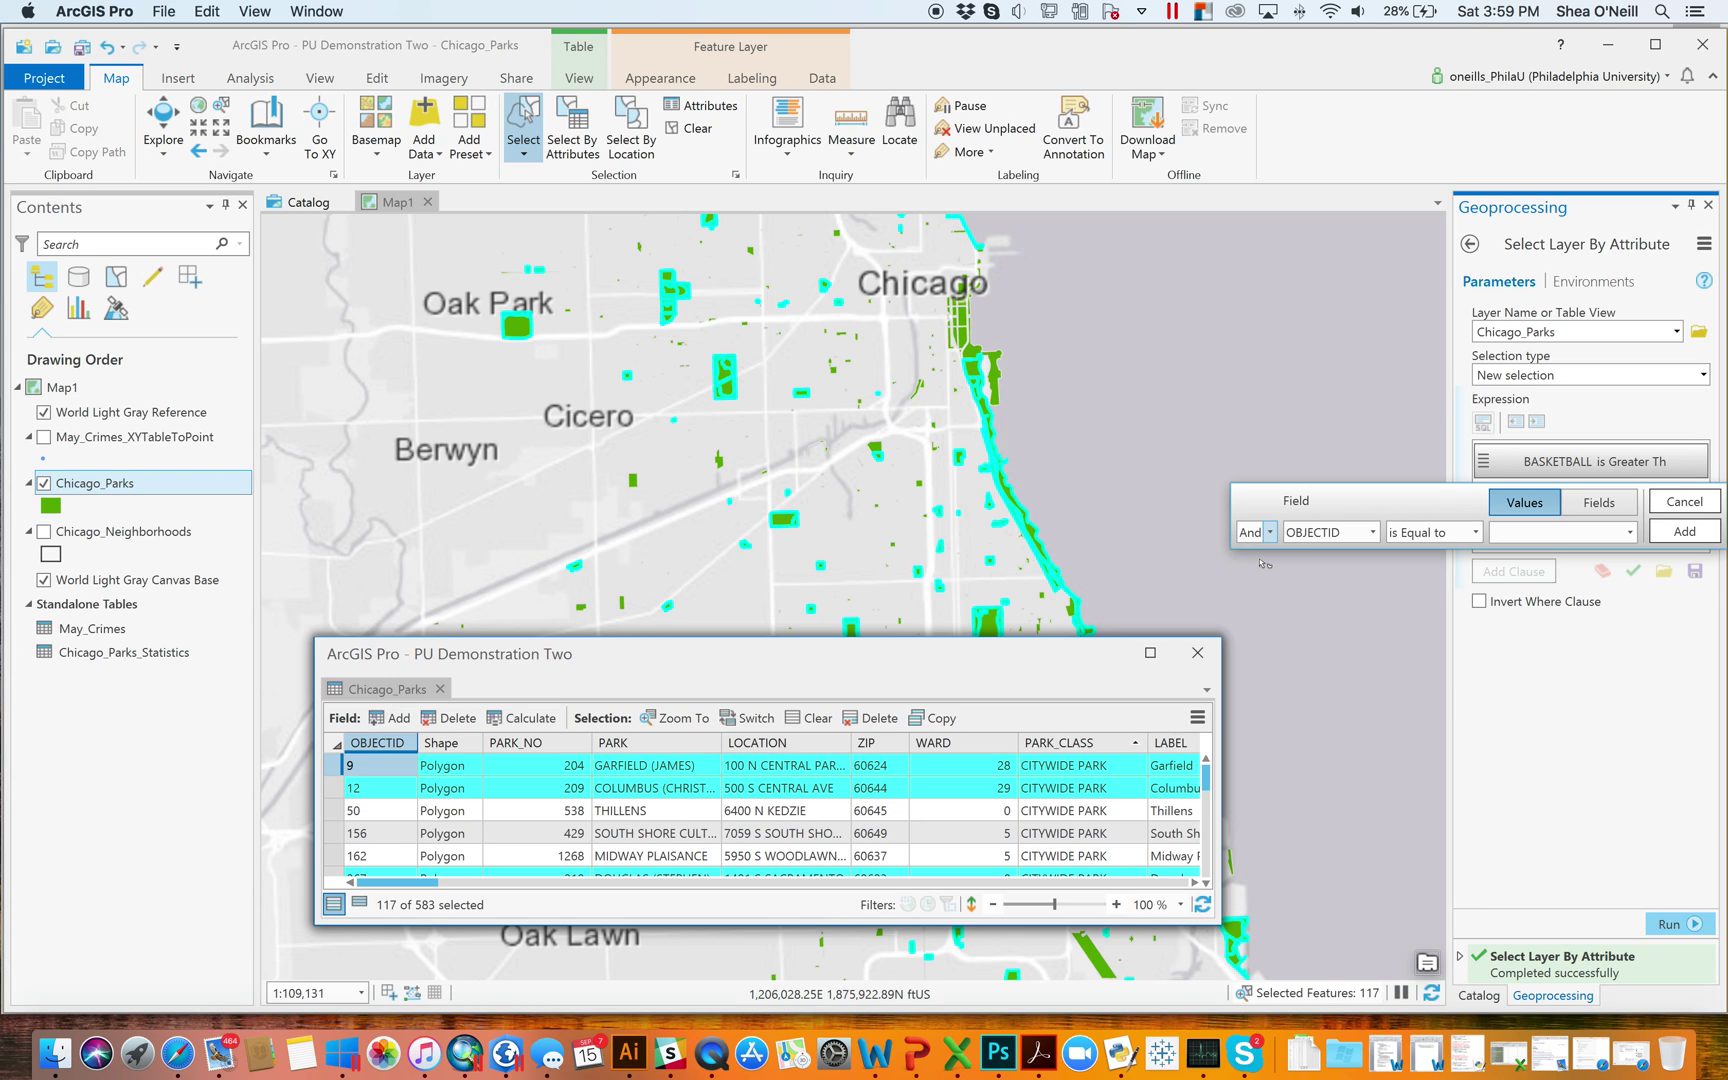
{"action": "left_click", "coordinate": [1371, 532]}
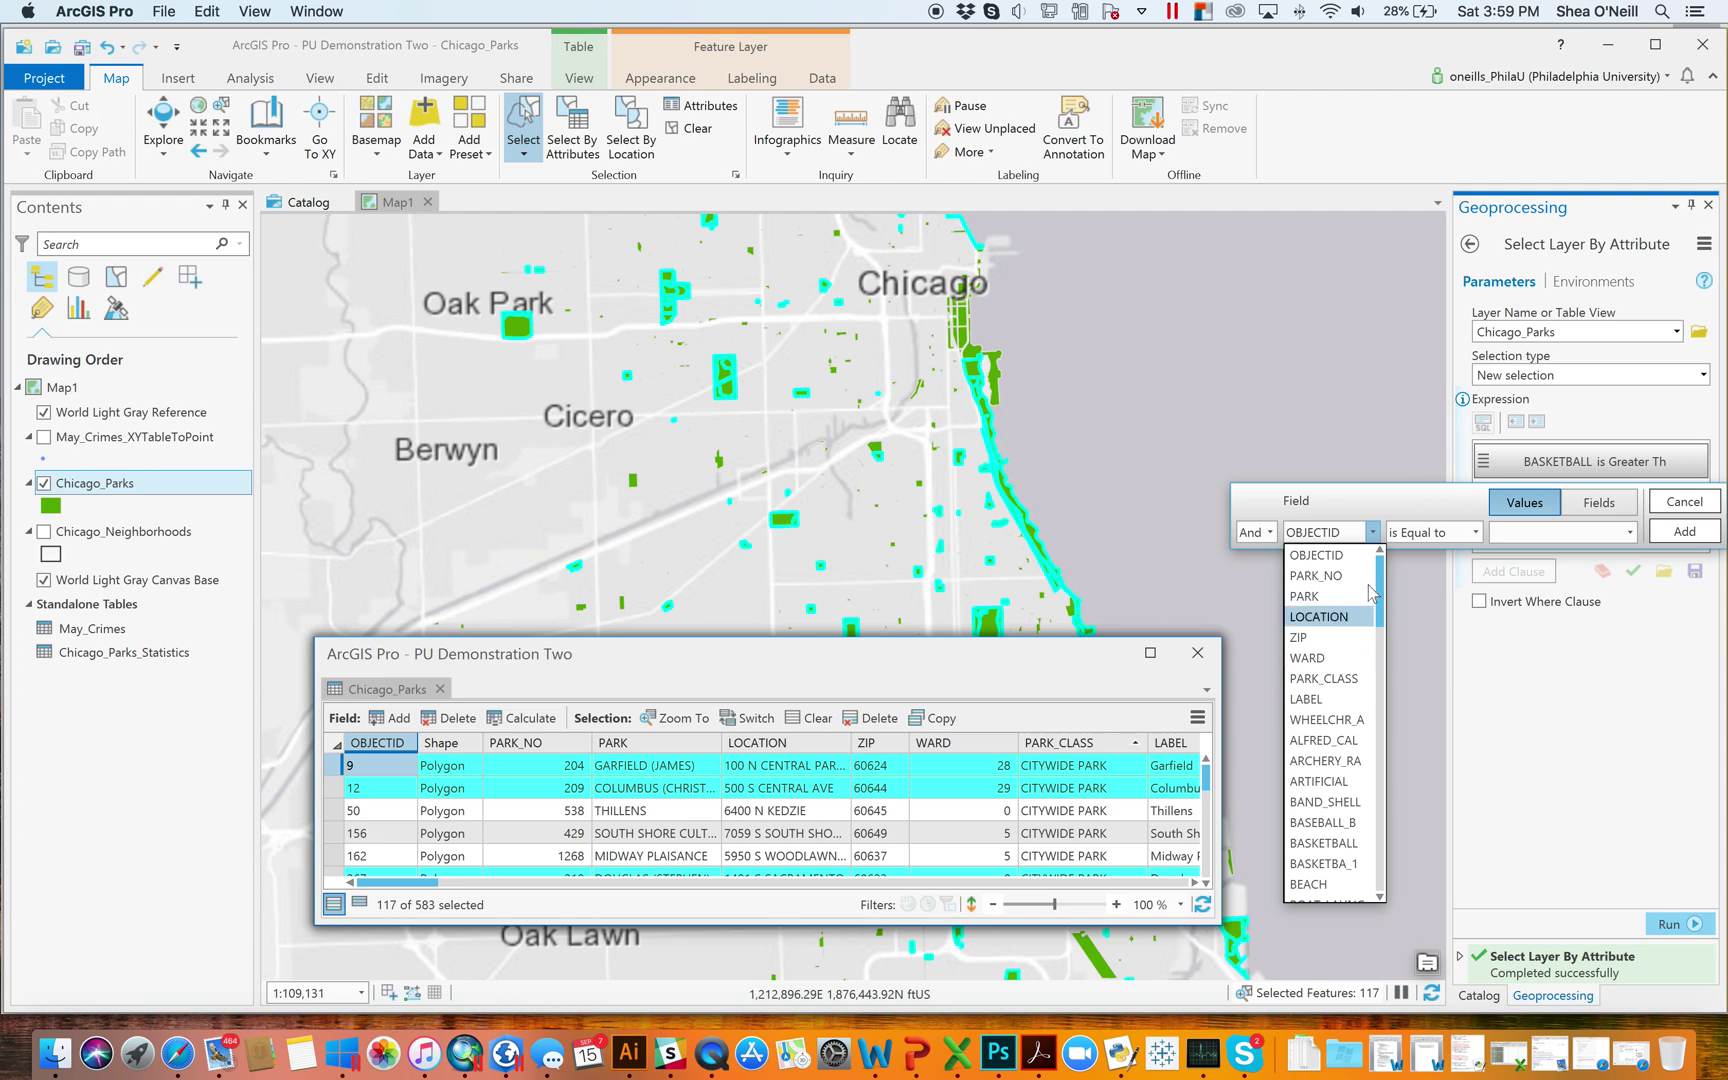
{"action": "left_click_drag", "start_coordinate": [1380, 590], "coordinate": [1385, 762]}
{"action": "left_click", "coordinate": [1325, 678]}
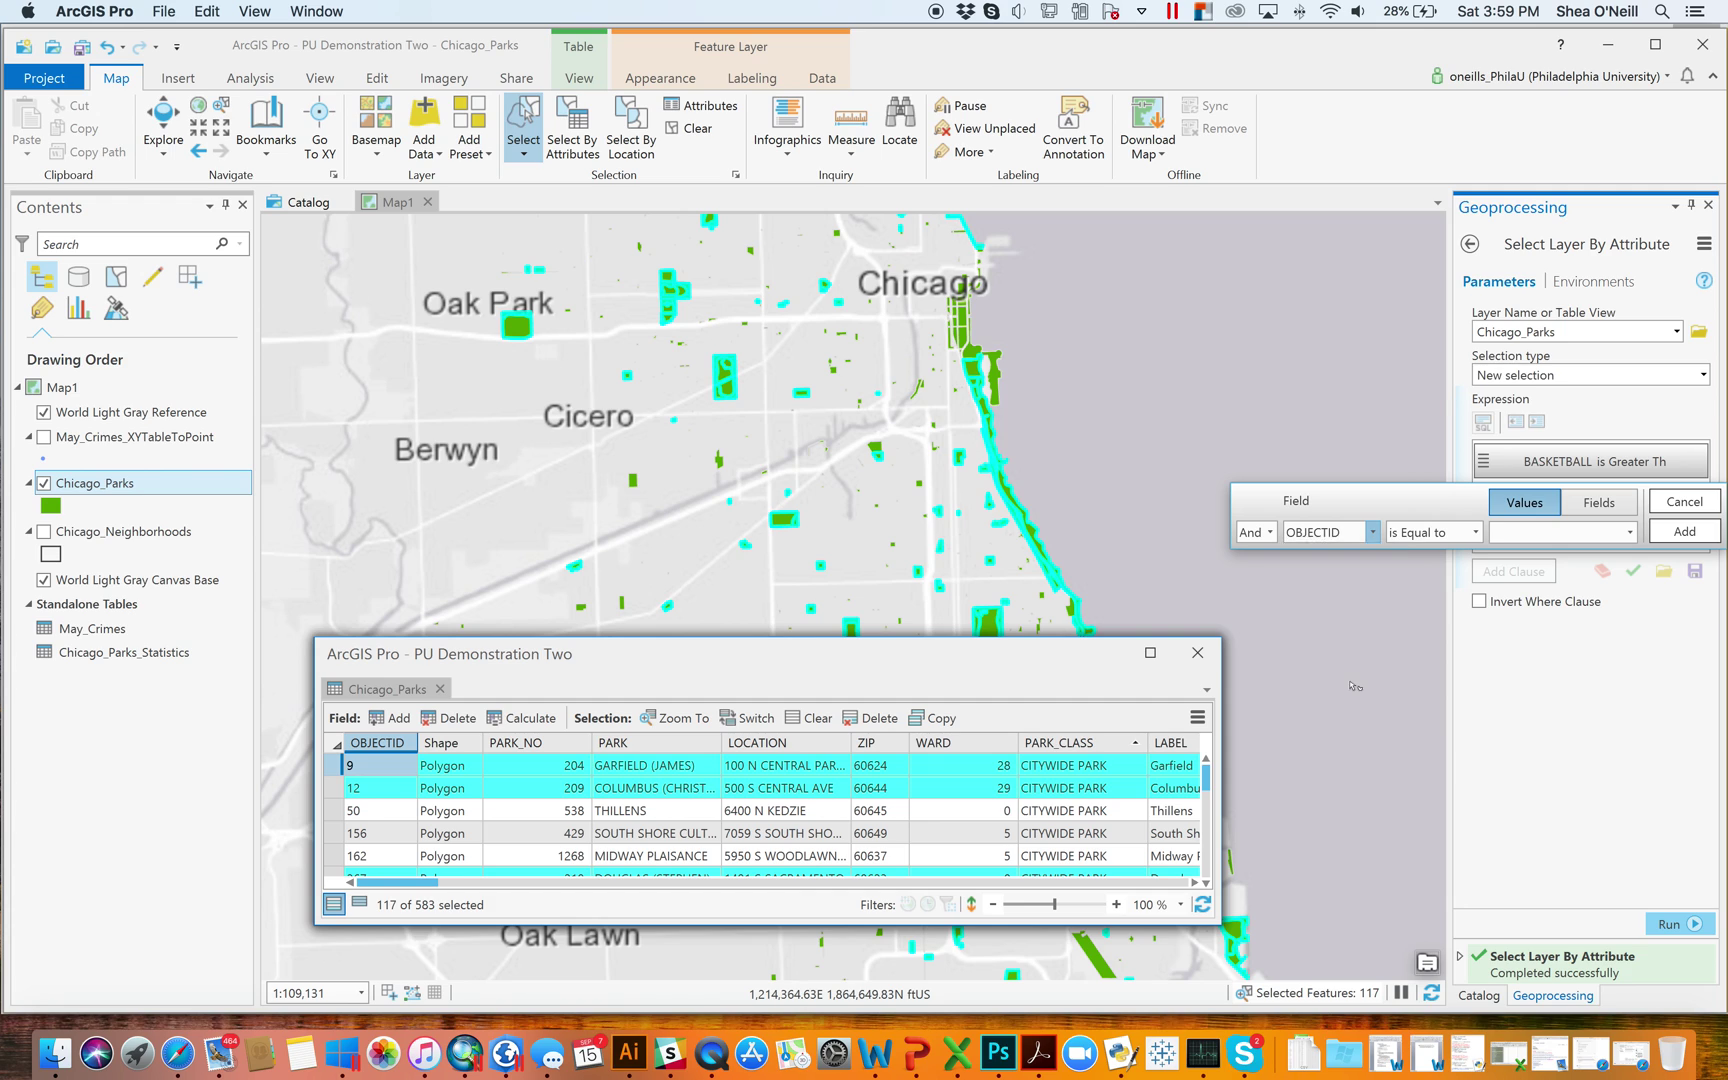
- Complete the POOL_OUTDO clause with is Greater Than or Equal to 1, add it and run the selection
{"action": "left_click", "coordinate": [1476, 534]}
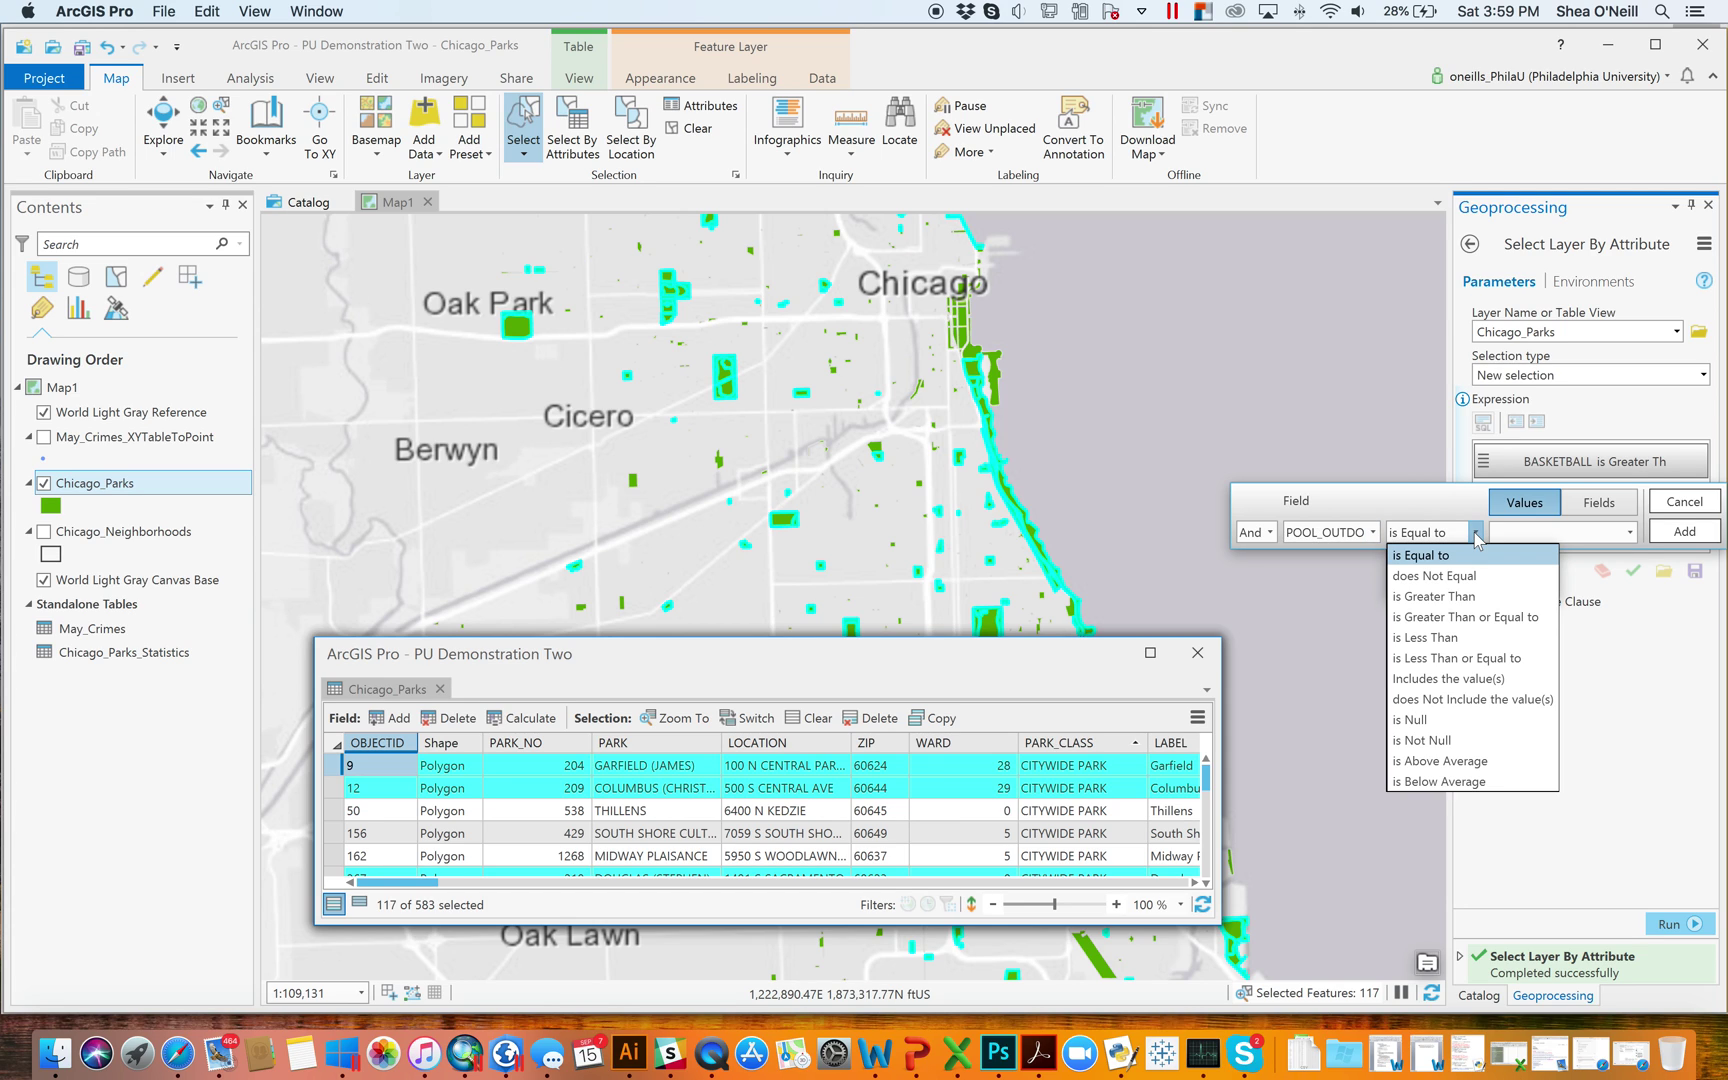
{"action": "left_click", "coordinate": [1470, 617]}
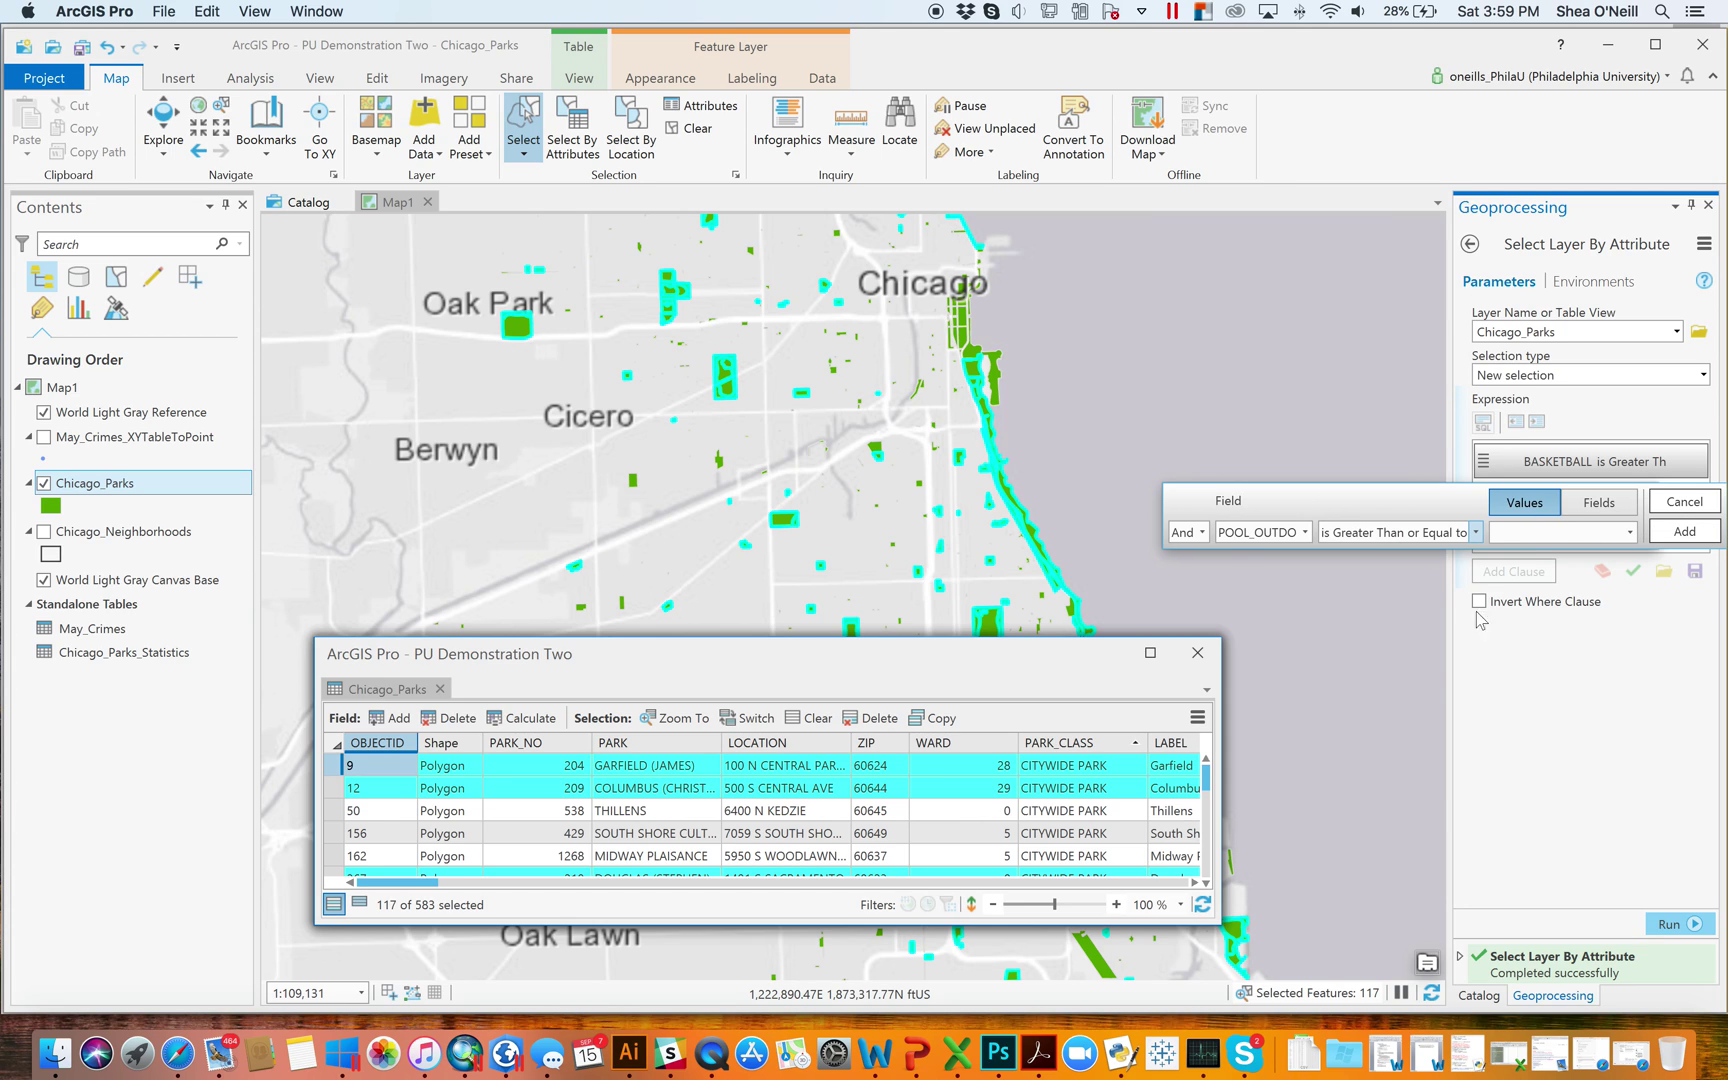
{"action": "left_click", "coordinate": [1569, 530]}
{"action": "type", "text": "1"}
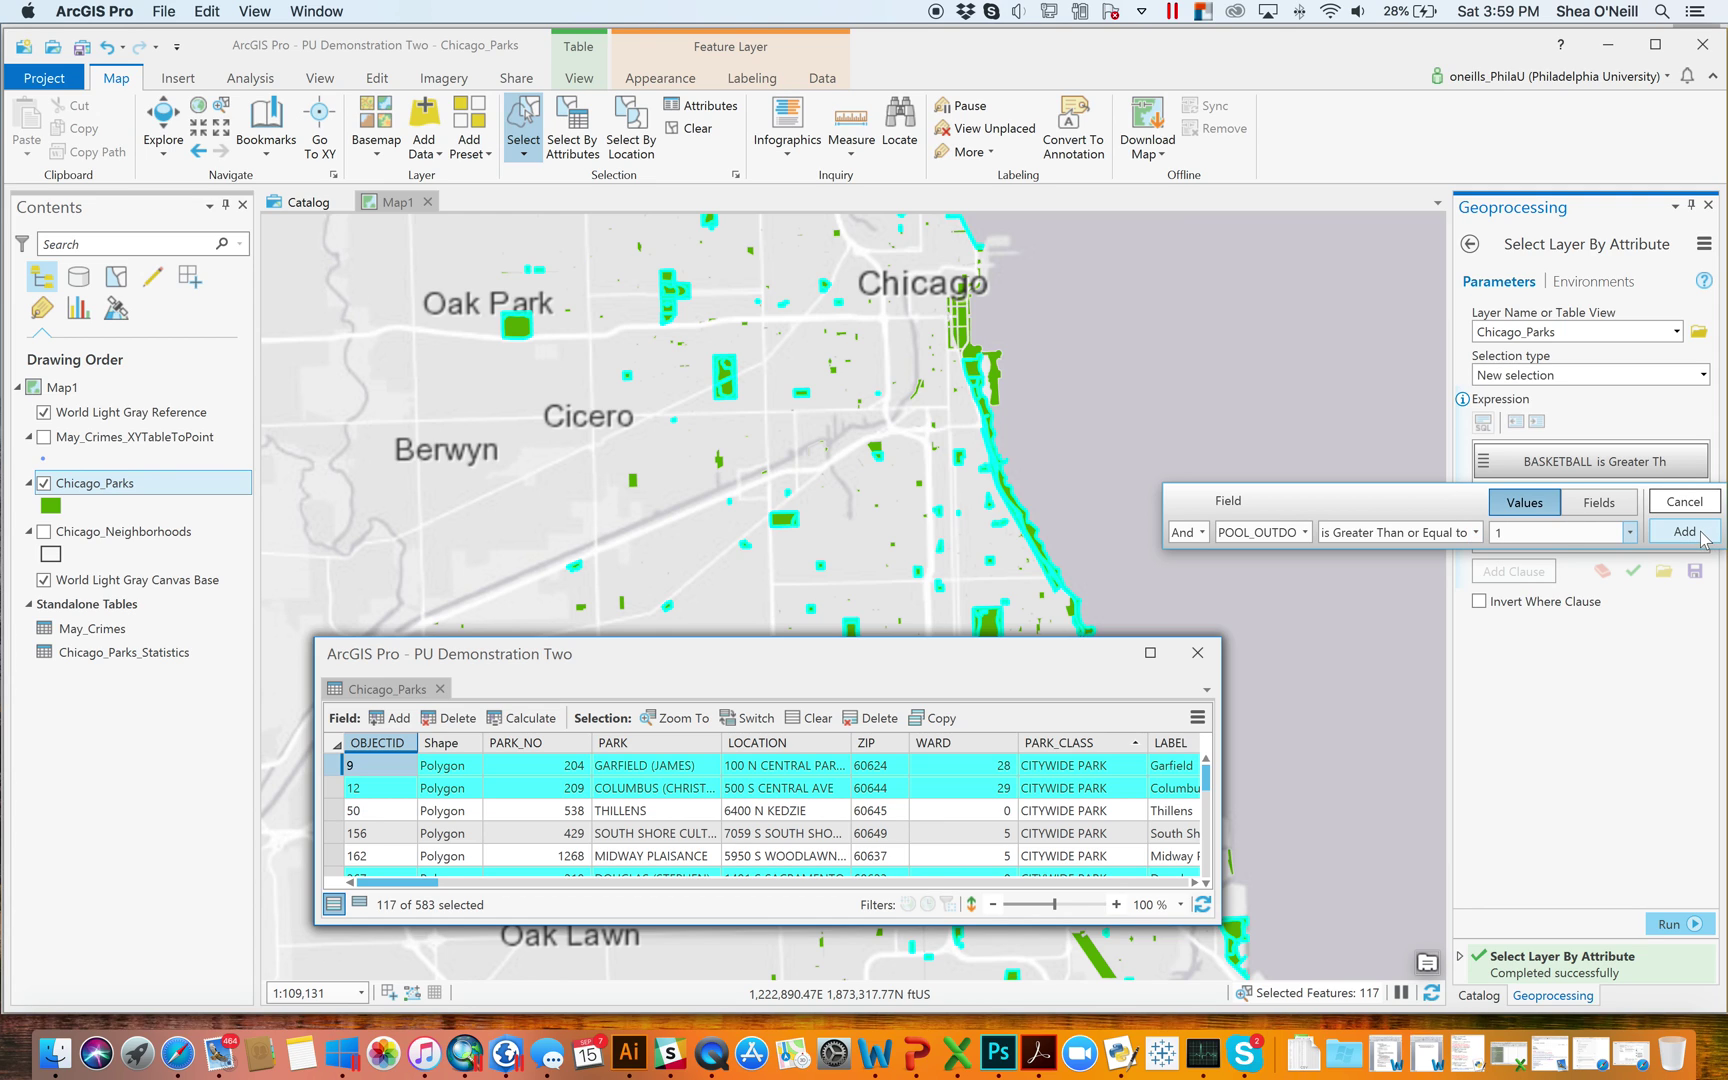
{"action": "left_click", "coordinate": [1685, 531]}
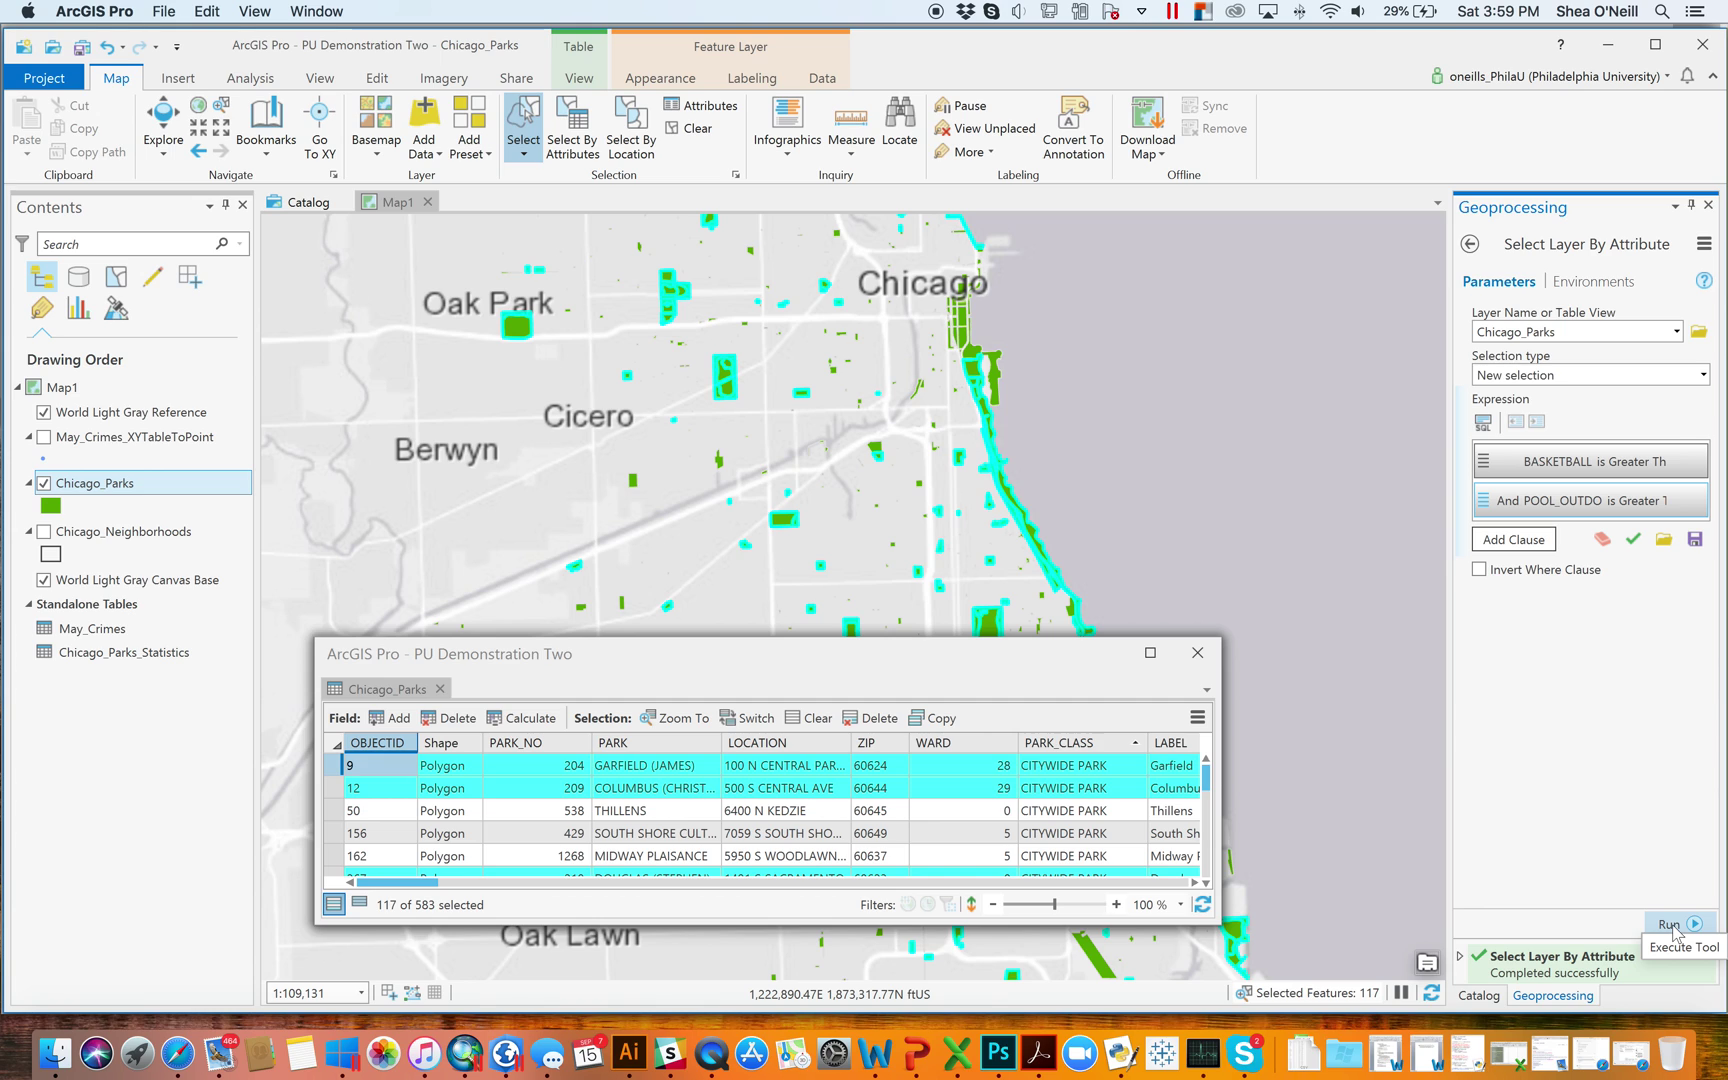
{"action": "left_click", "coordinate": [1672, 928]}
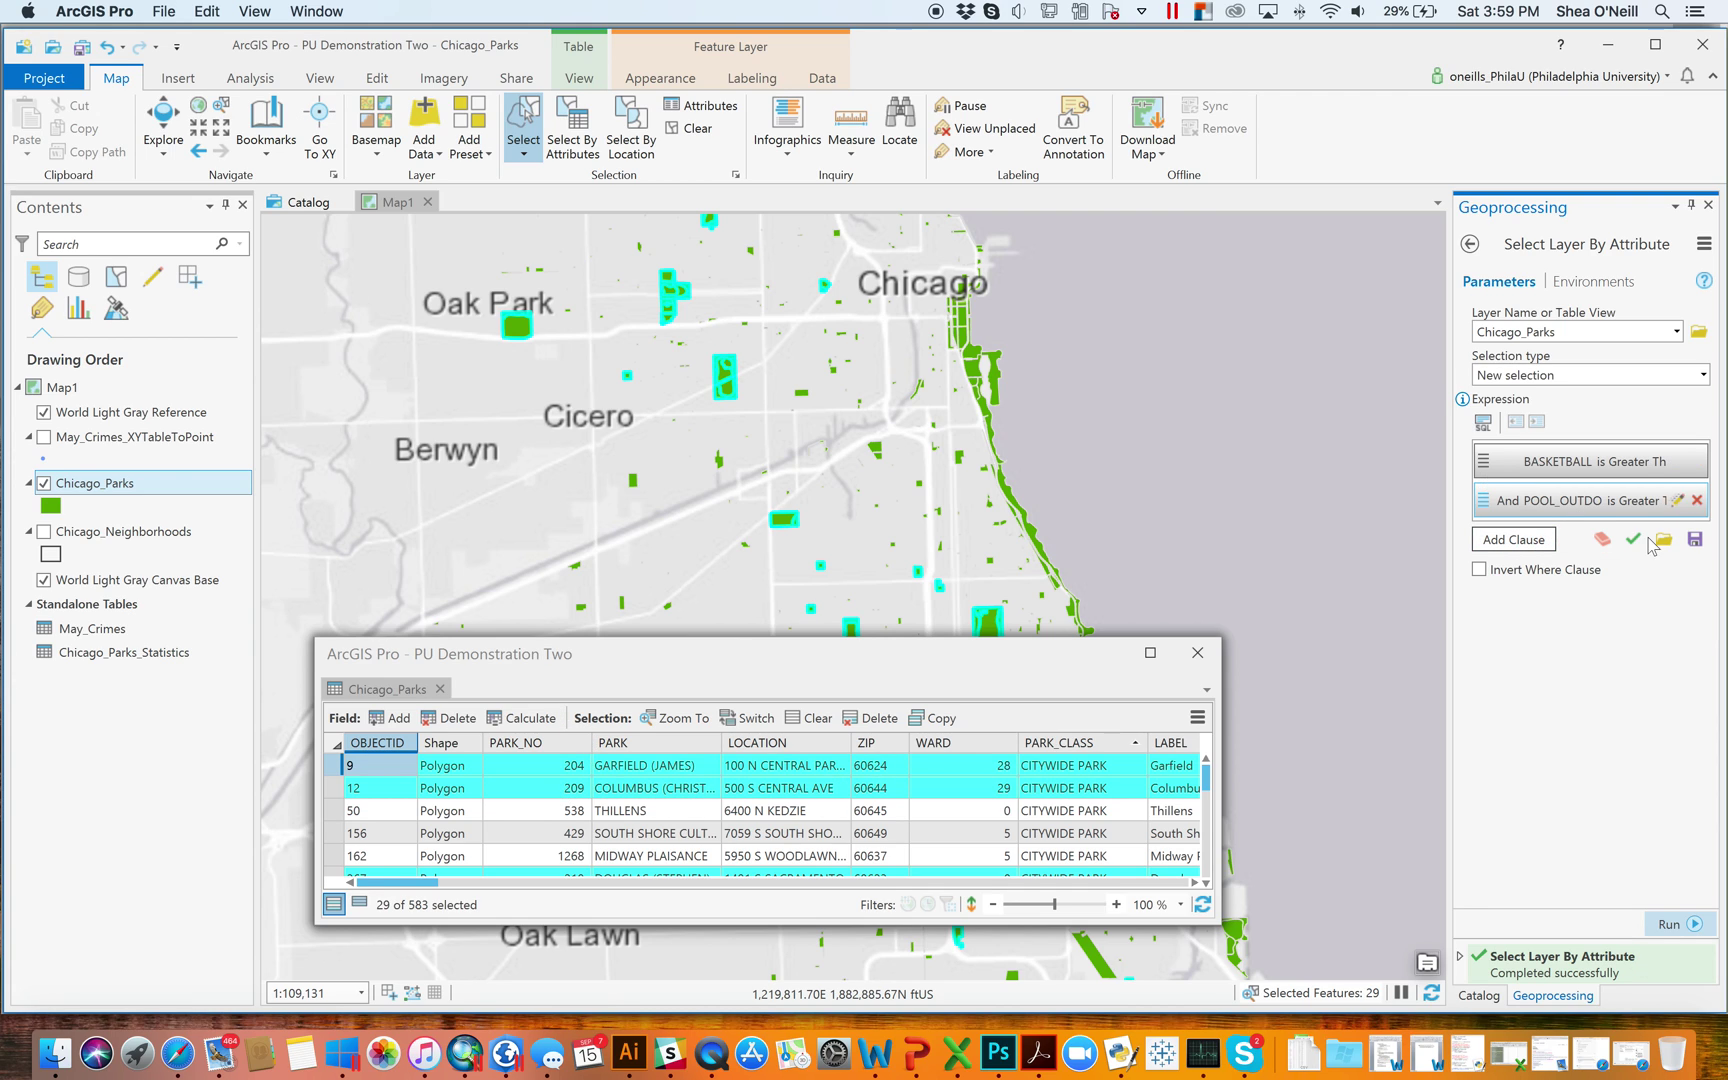
- Clear the selected parks and remove both clauses from the selection expression
{"action": "left_click", "coordinate": [700, 147]}
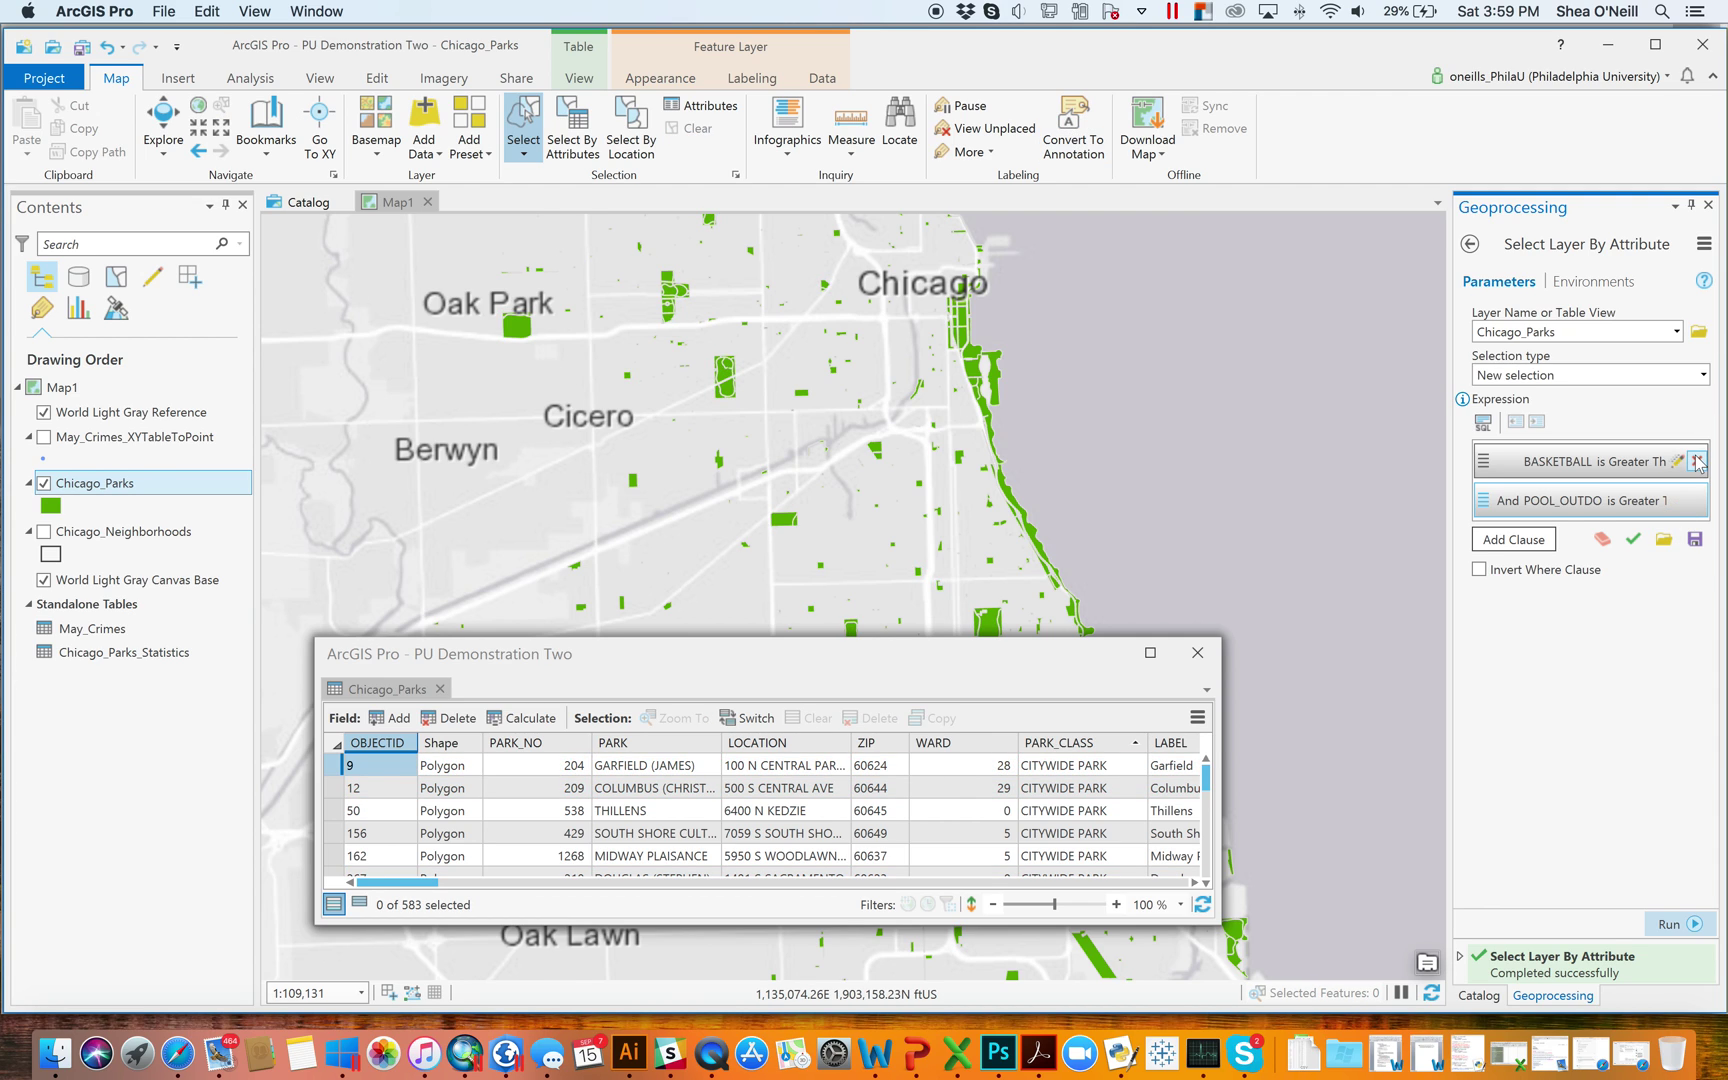
{"action": "left_click", "coordinate": [1697, 461]}
{"action": "left_click", "coordinate": [1697, 461]}
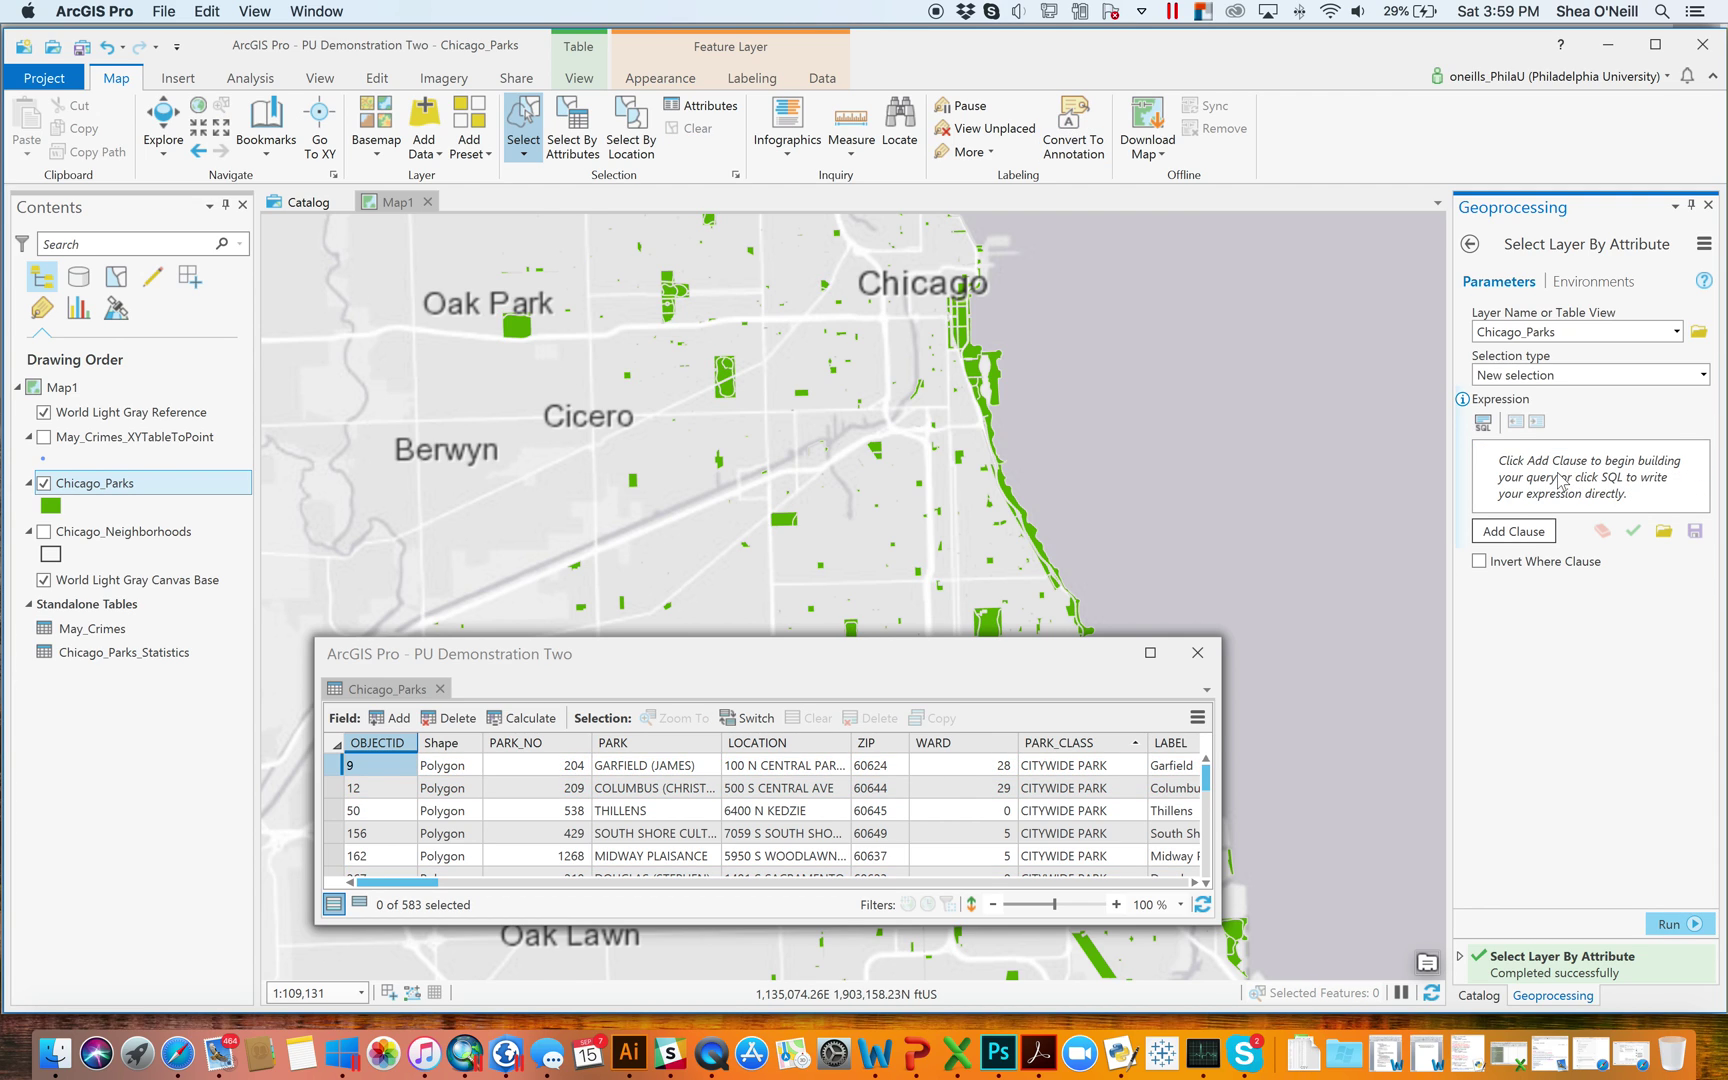
{"action": "left_click", "coordinate": [1483, 423]}
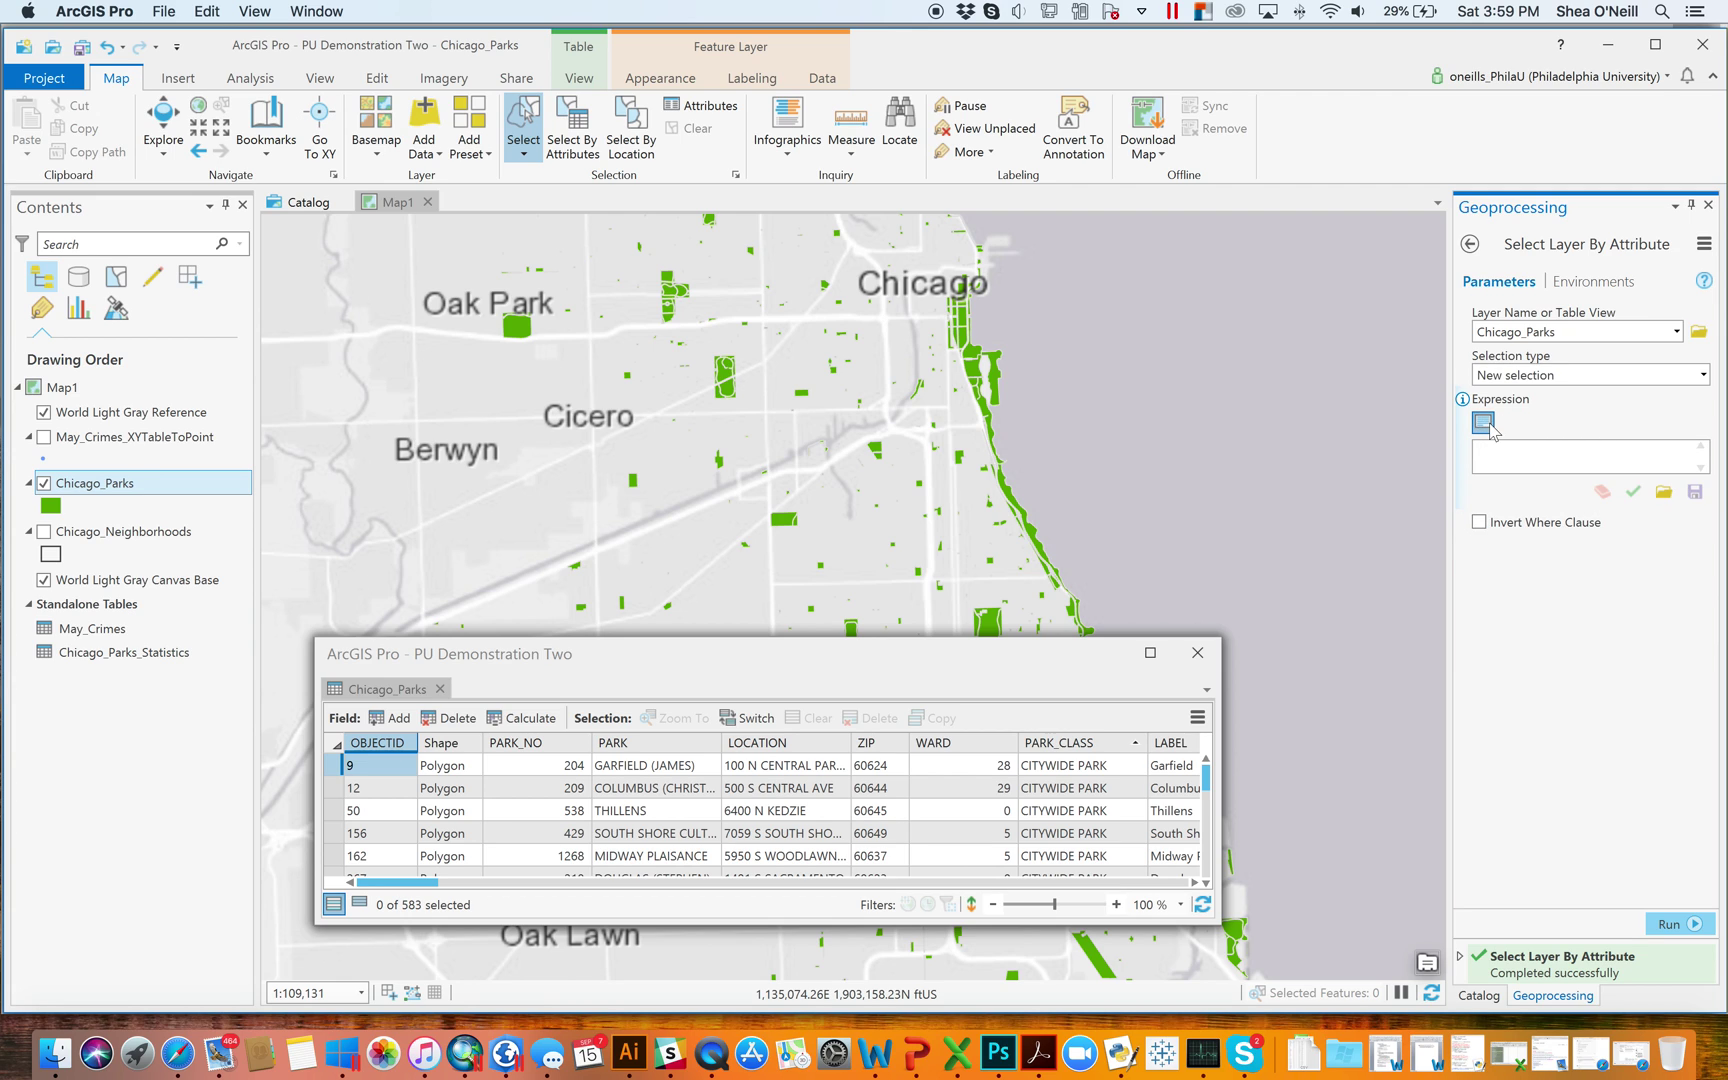
{"action": "left_click", "coordinate": [1483, 423]}
- Start a new clause with the field BASKETBALL and the operator is Greater Than
{"action": "left_click", "coordinate": [1512, 535]}
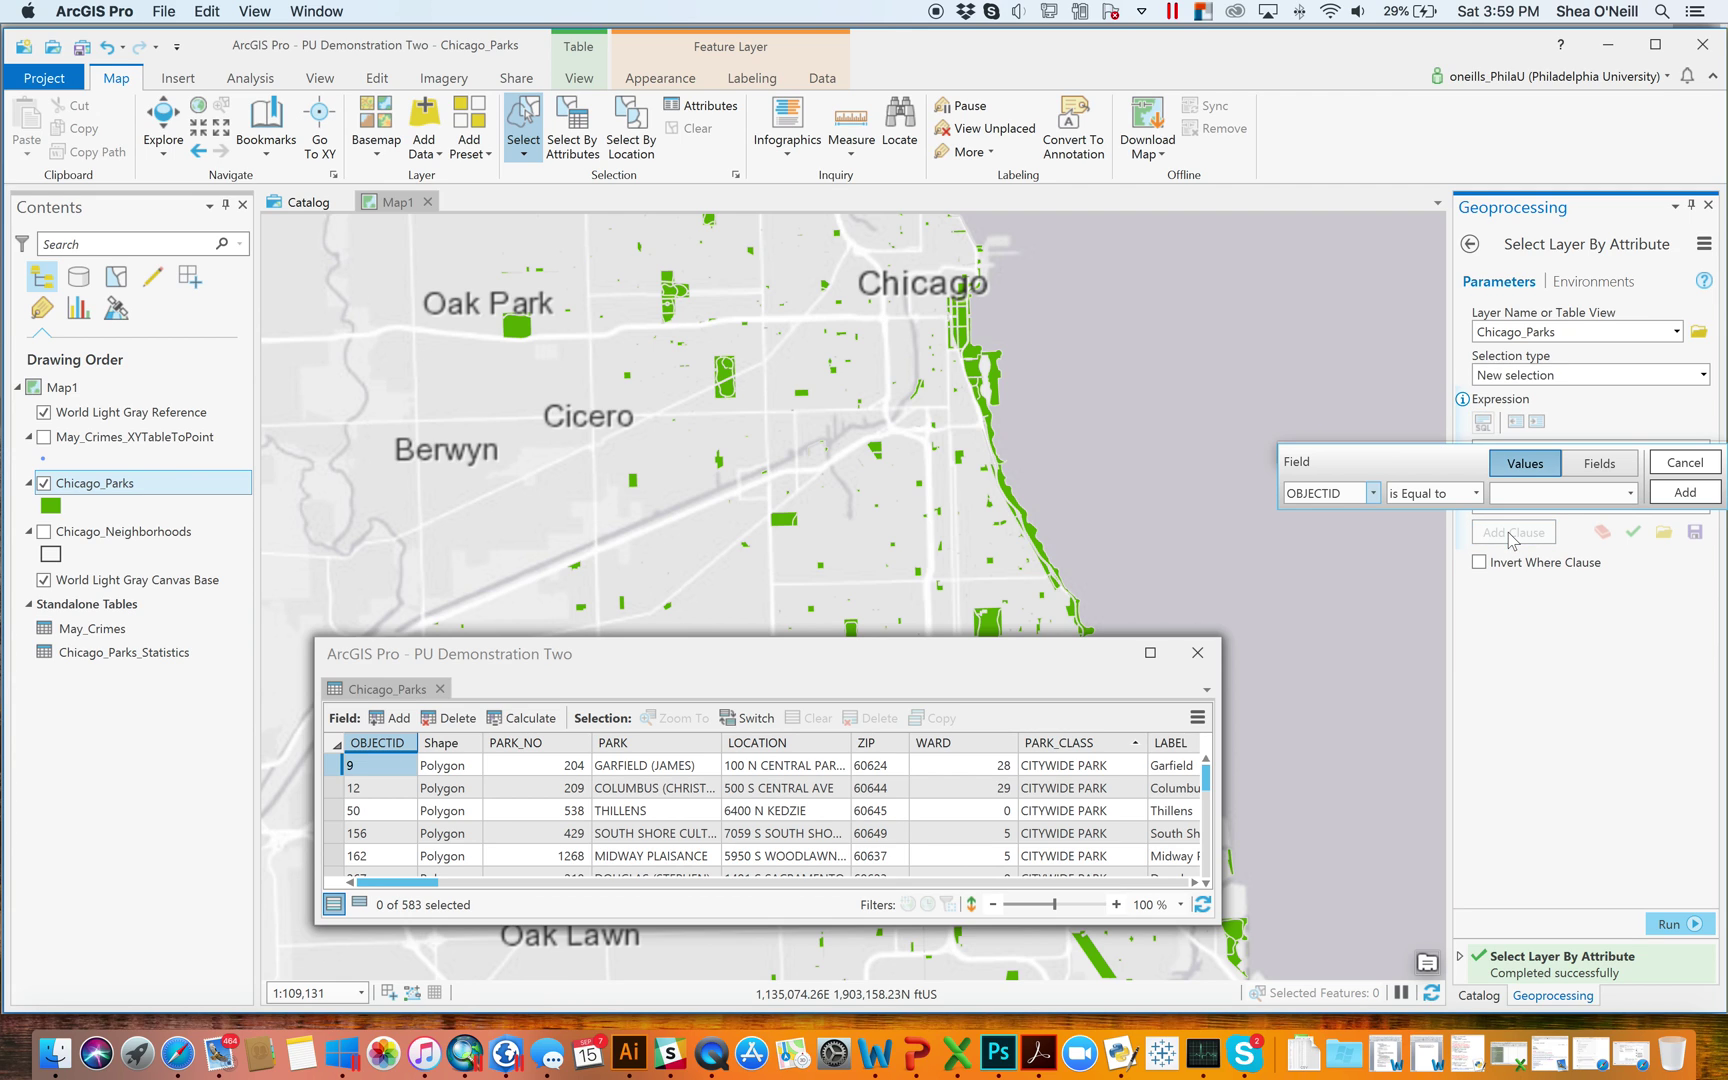
{"action": "left_click", "coordinate": [1373, 493]}
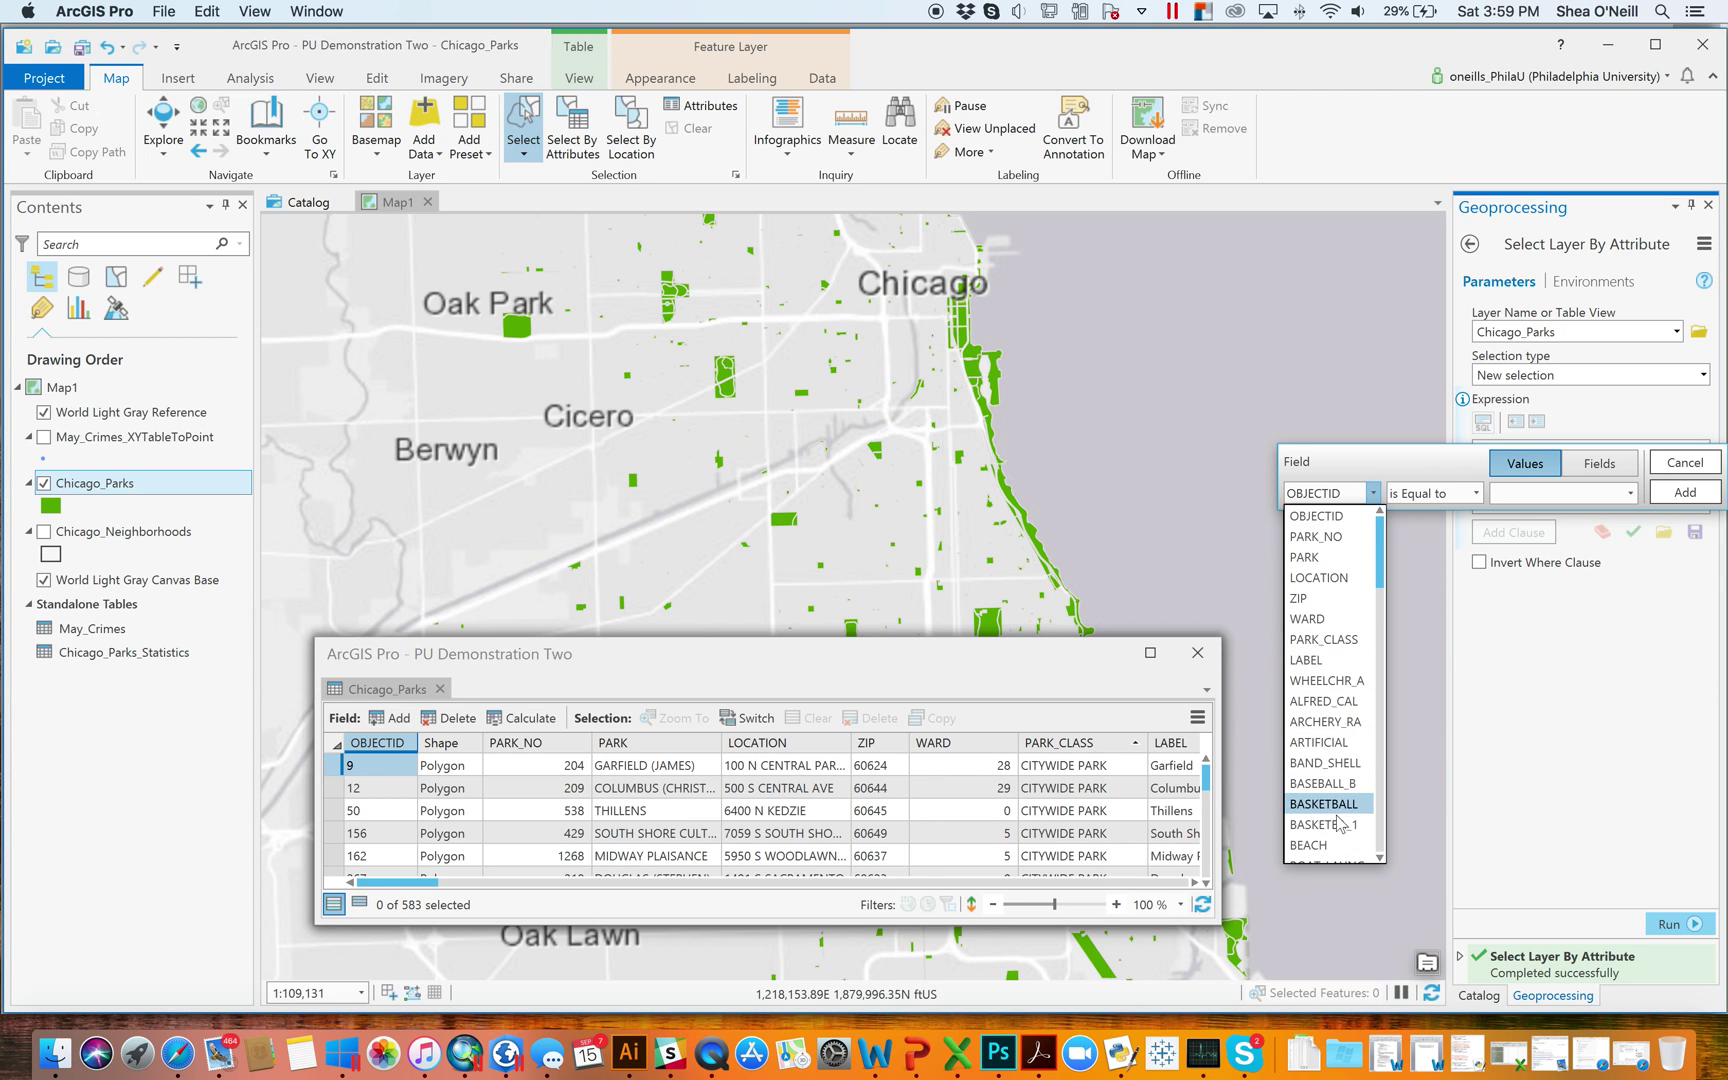
{"action": "left_click", "coordinate": [1330, 806]}
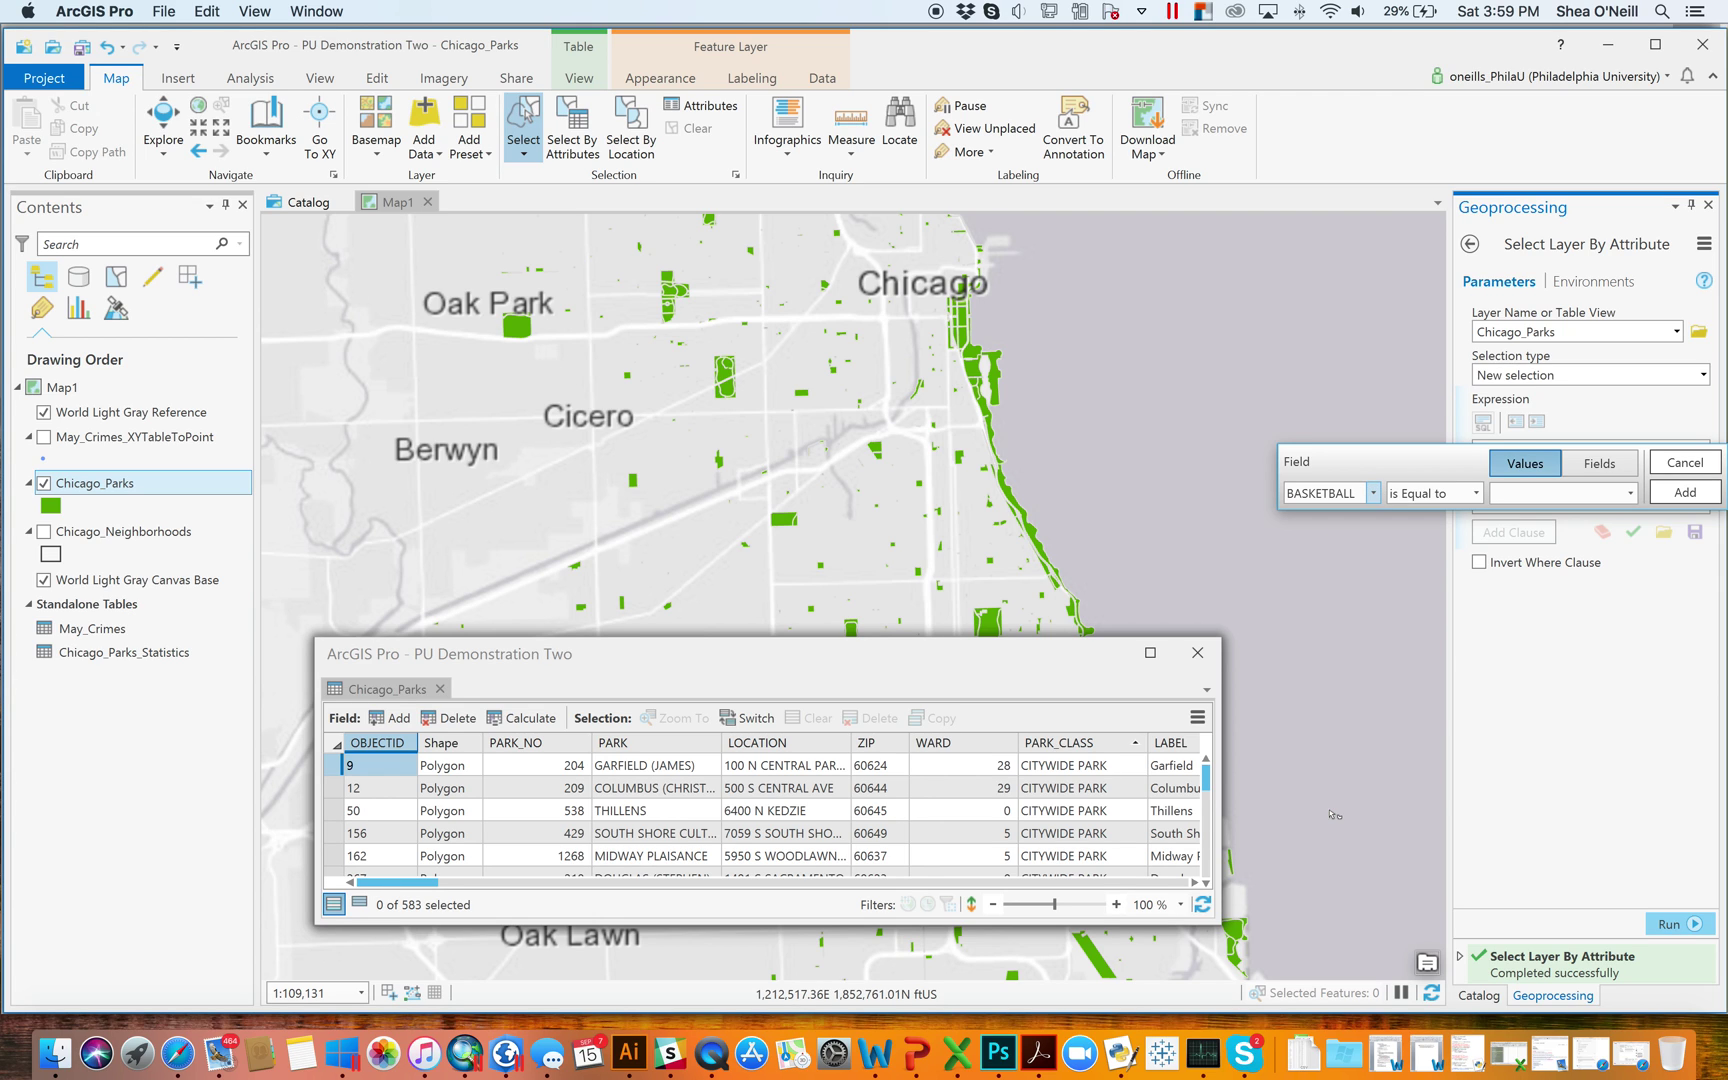
{"action": "left_click", "coordinate": [1477, 494]}
{"action": "left_click", "coordinate": [1470, 558]}
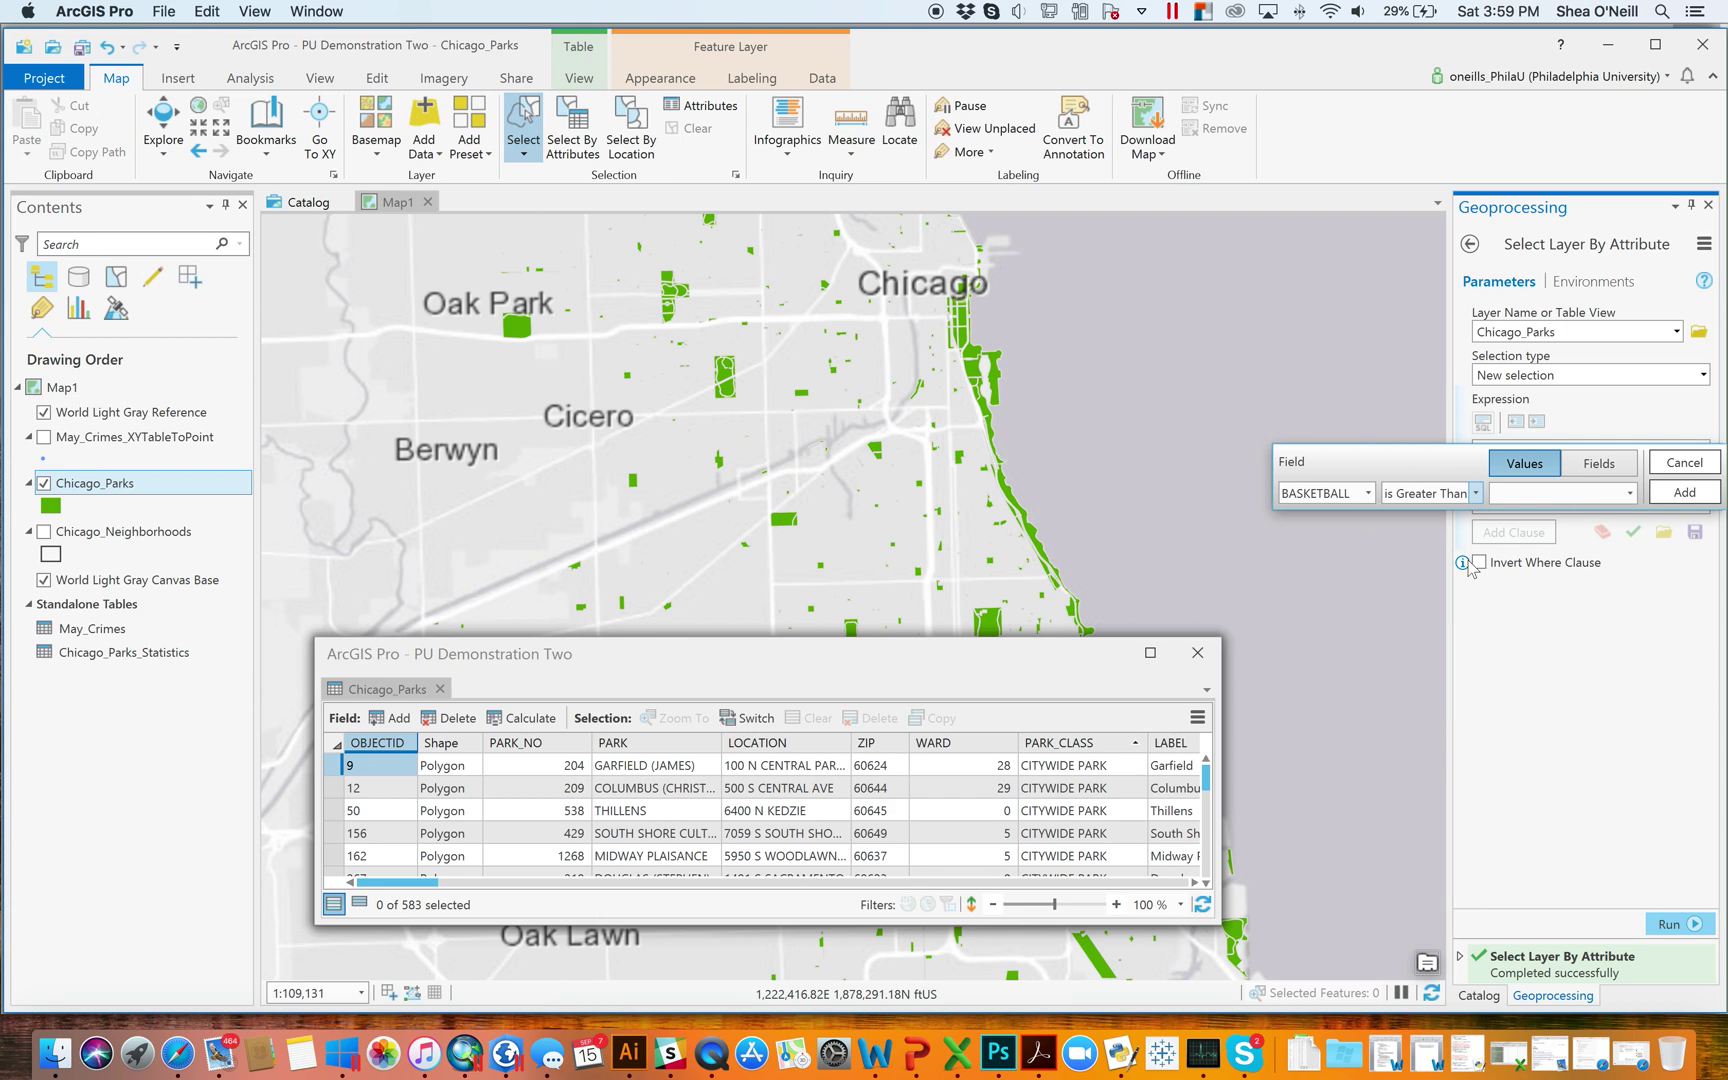
{"action": "left_click", "coordinate": [1625, 495]}
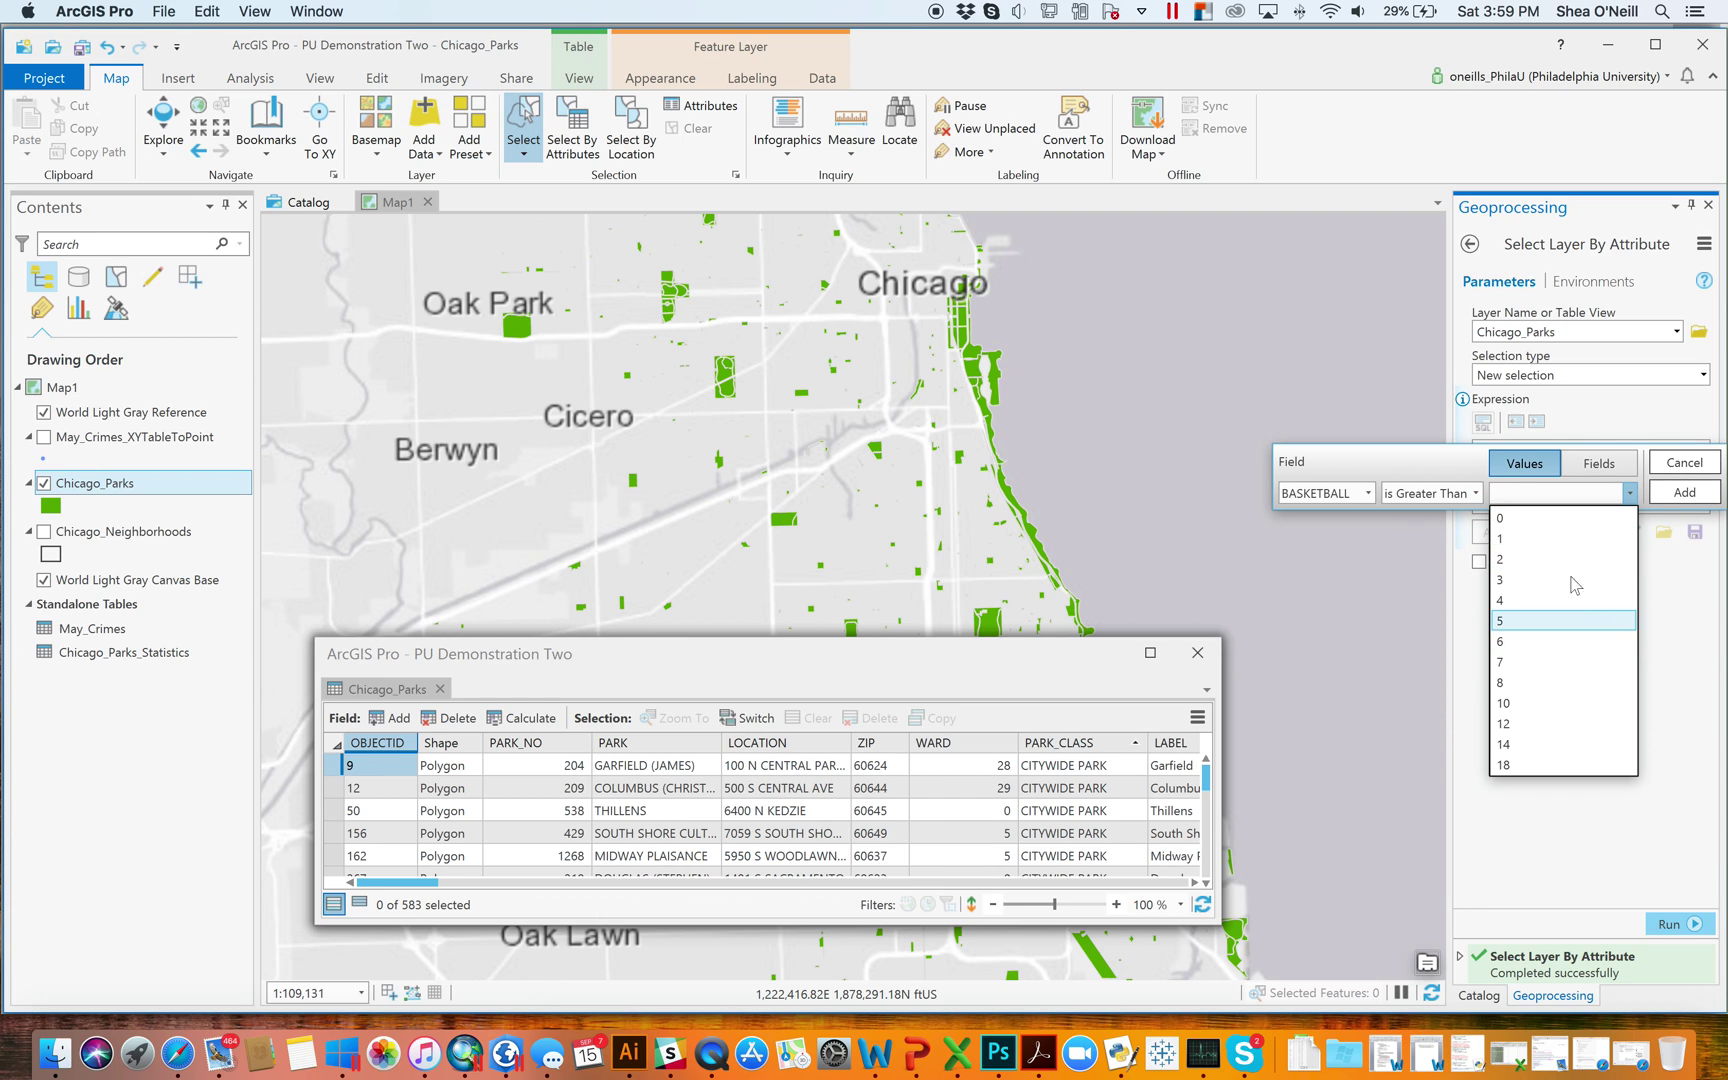
{"action": "left_click", "coordinate": [1400, 480]}
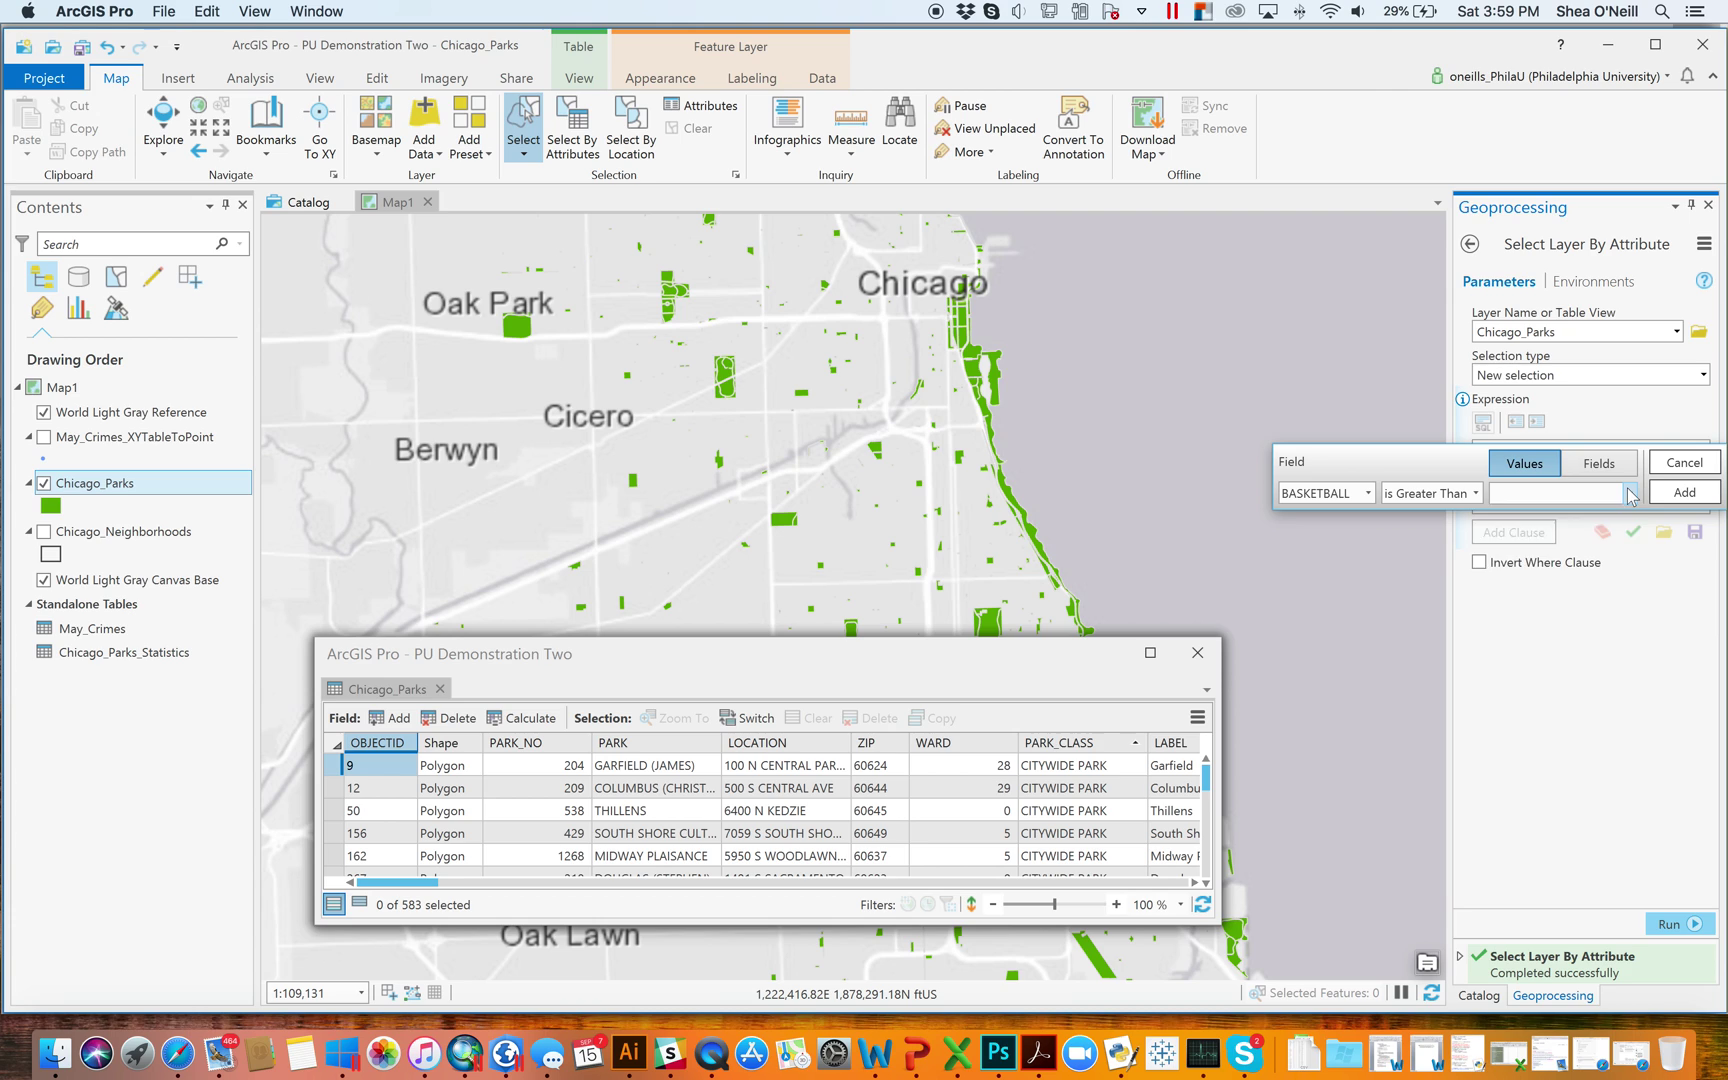
{"action": "left_click", "coordinate": [1628, 493]}
{"action": "left_click", "coordinate": [1425, 470]}
{"action": "left_click", "coordinate": [1477, 493]}
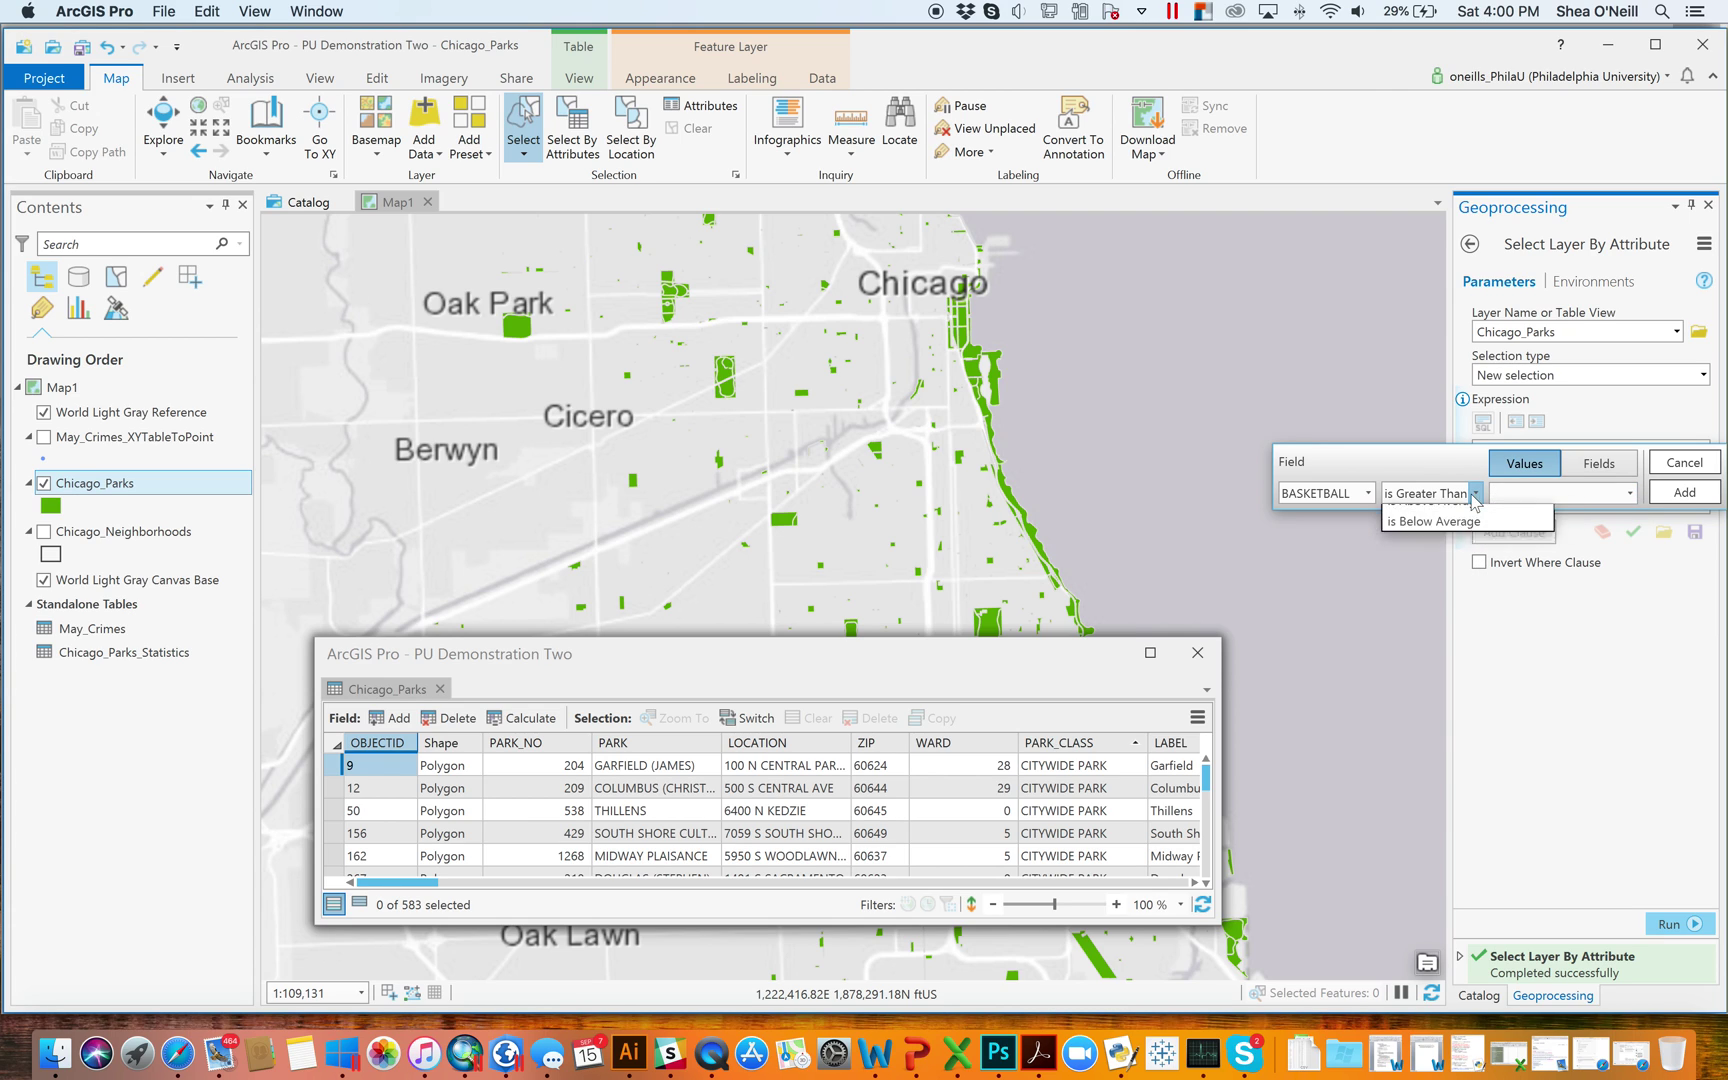
- Compare BASKETBALL against the field TENNIS_COU instead of a value, add the clause and run the selection
{"action": "left_click", "coordinate": [1612, 461]}
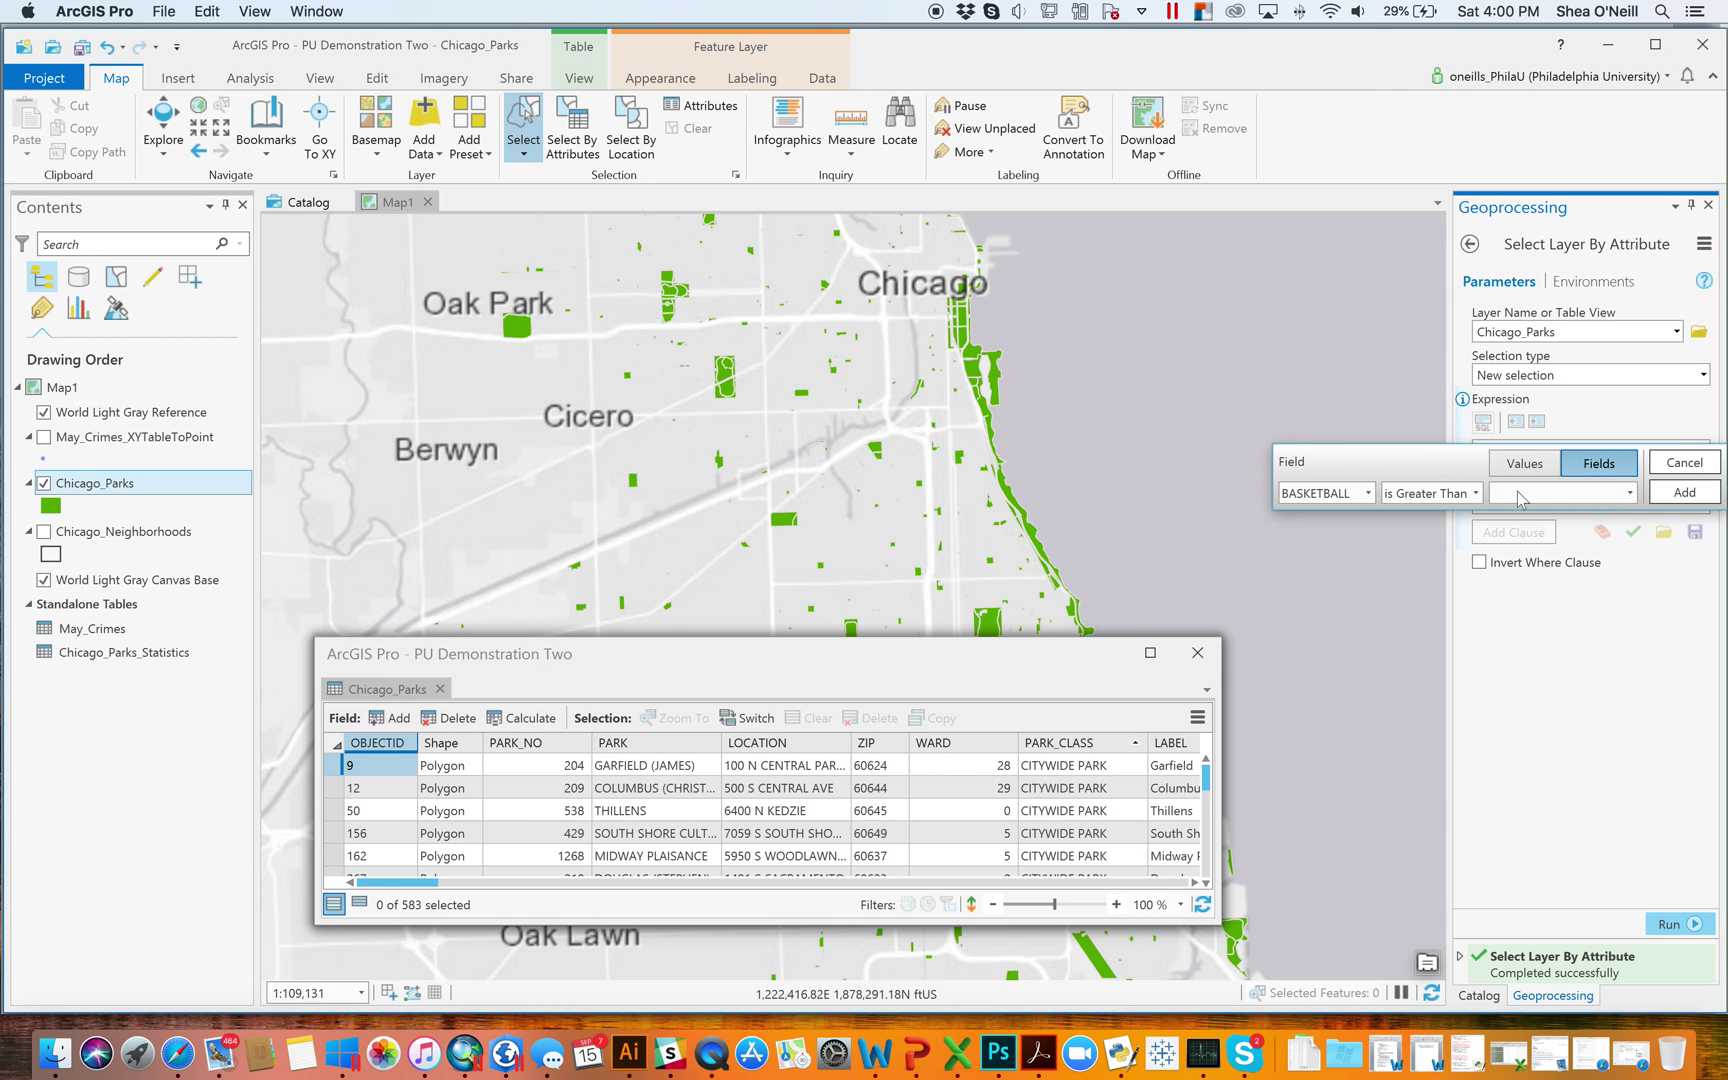
{"action": "left_click", "coordinate": [1629, 492]}
{"action": "scroll", "coordinate": [1563, 750], "scroll_direction": "down", "scroll_amount": 10}
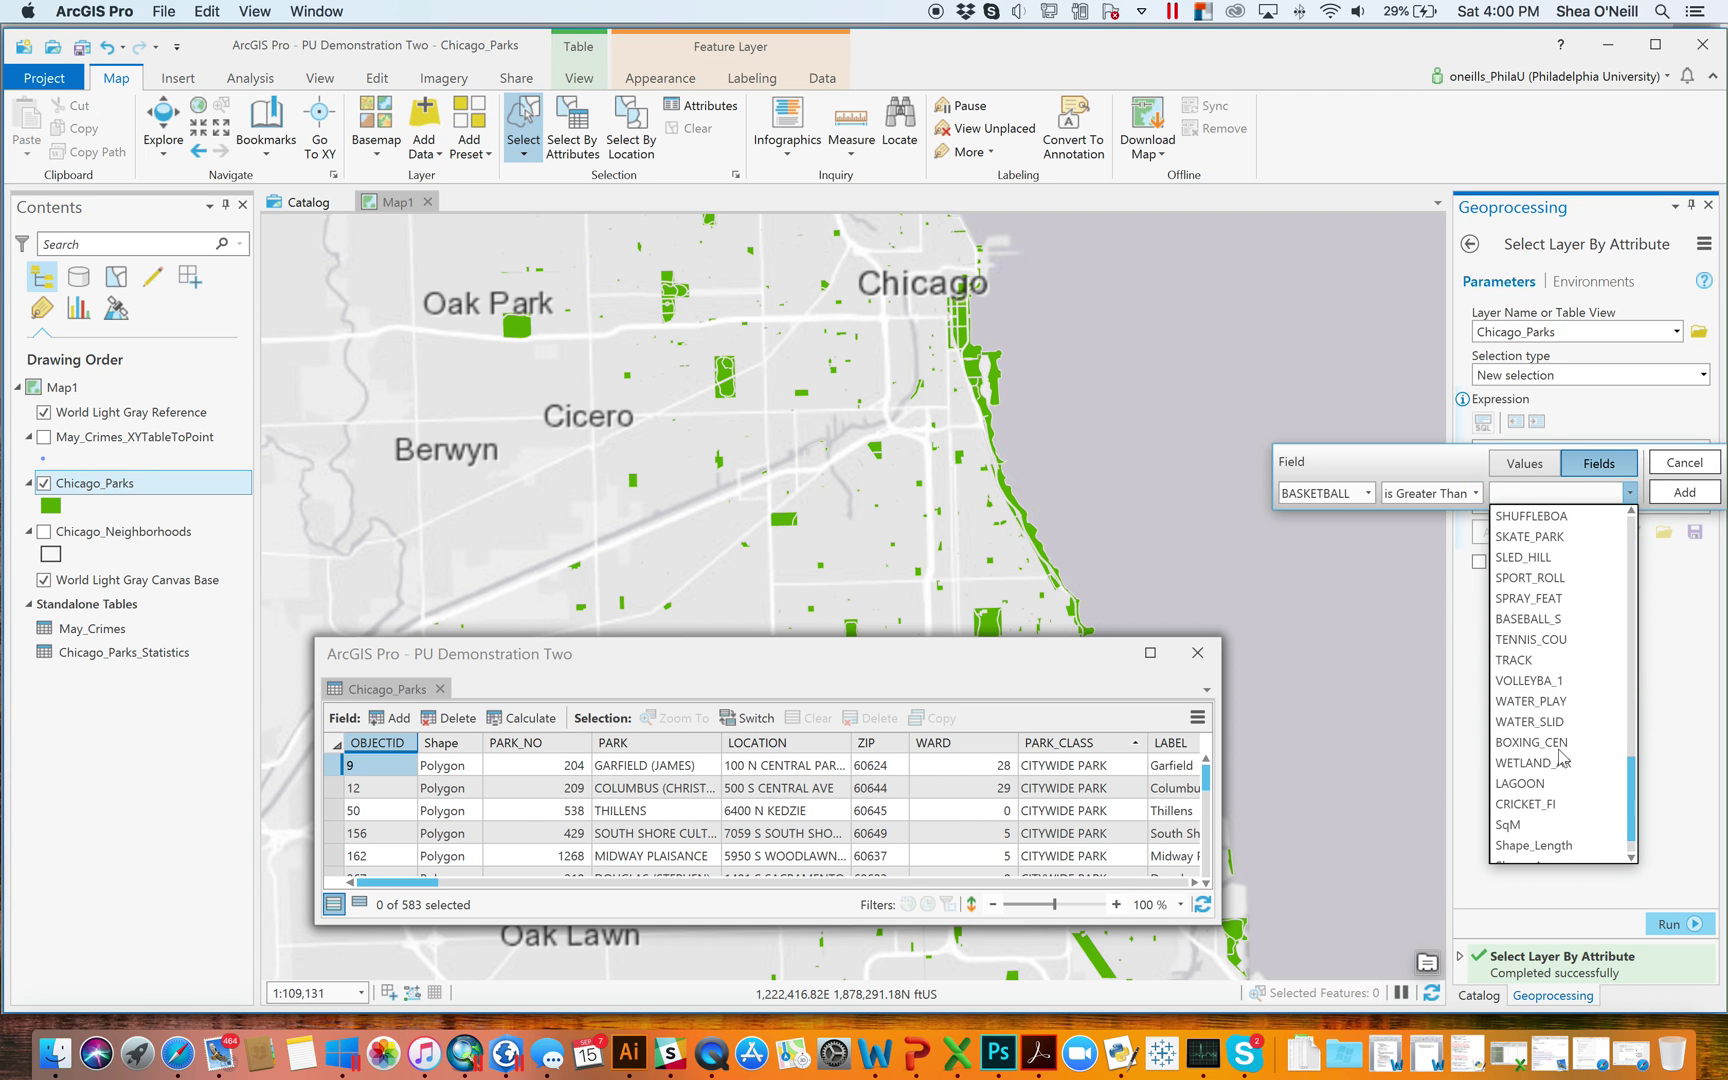
{"action": "scroll", "coordinate": [1563, 740], "scroll_direction": "up", "scroll_amount": 5}
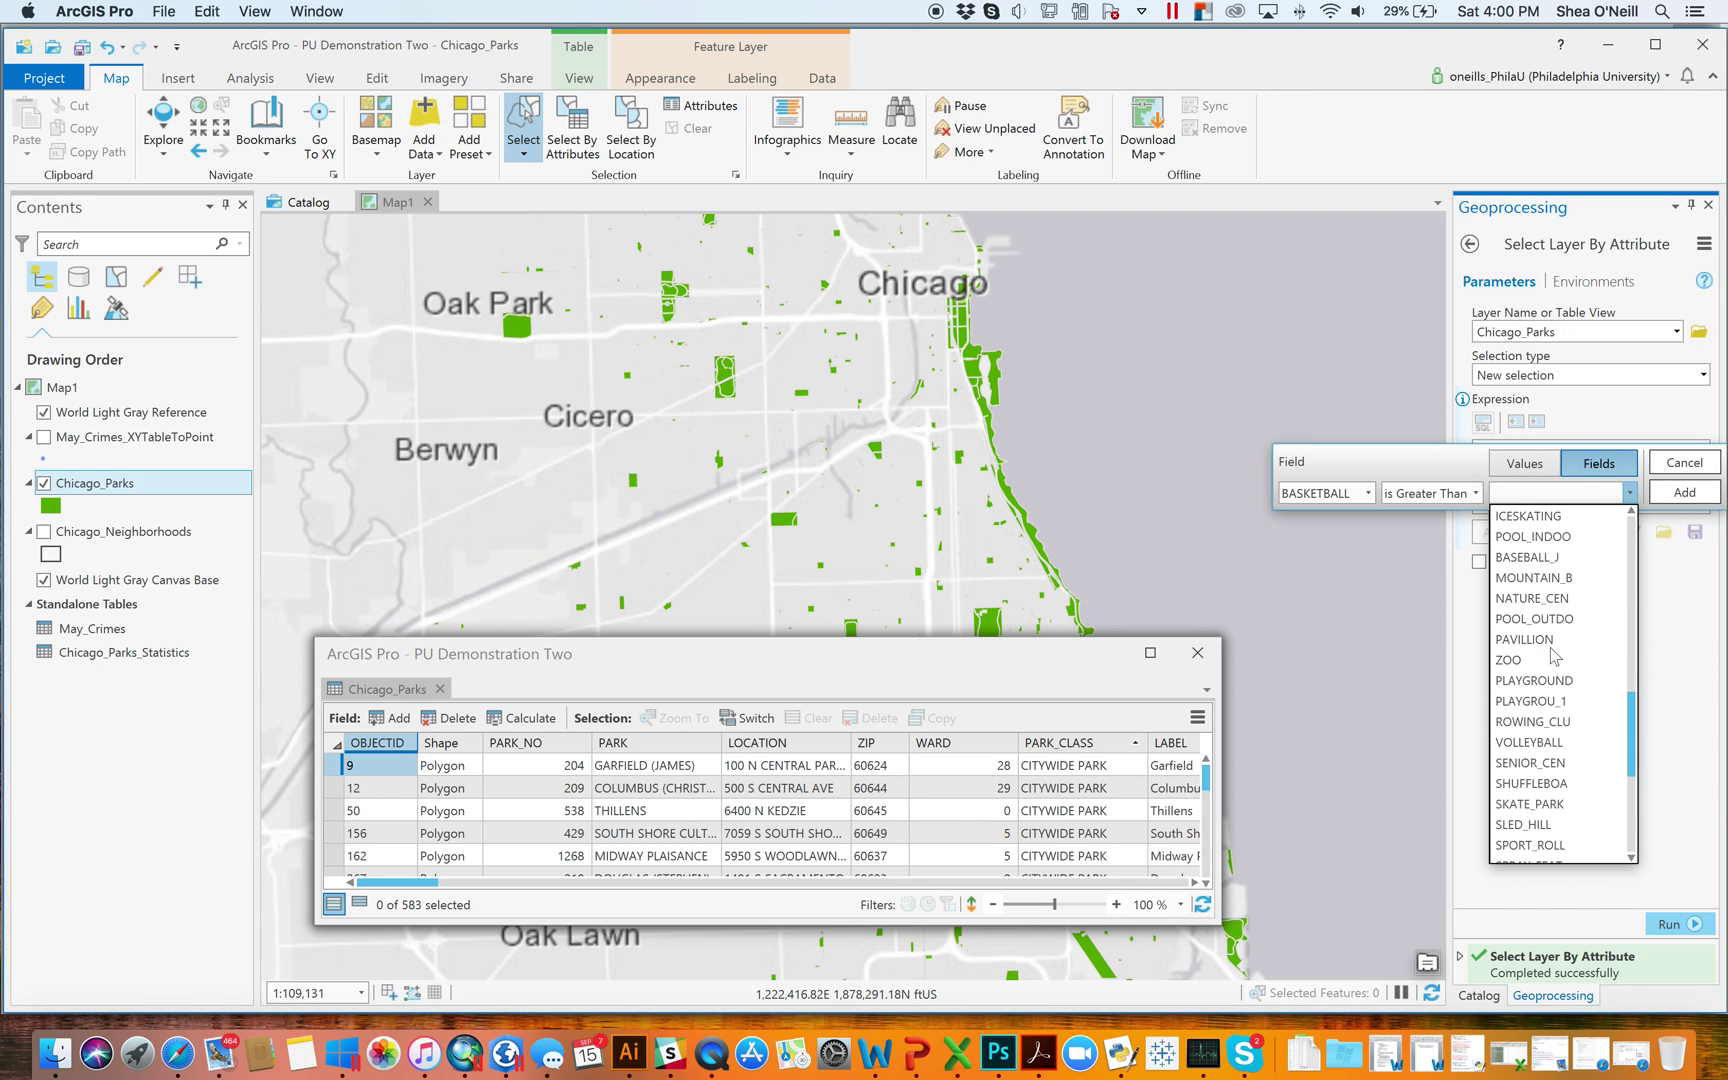
{"action": "scroll", "coordinate": [1563, 822], "scroll_direction": "down", "scroll_amount": 5}
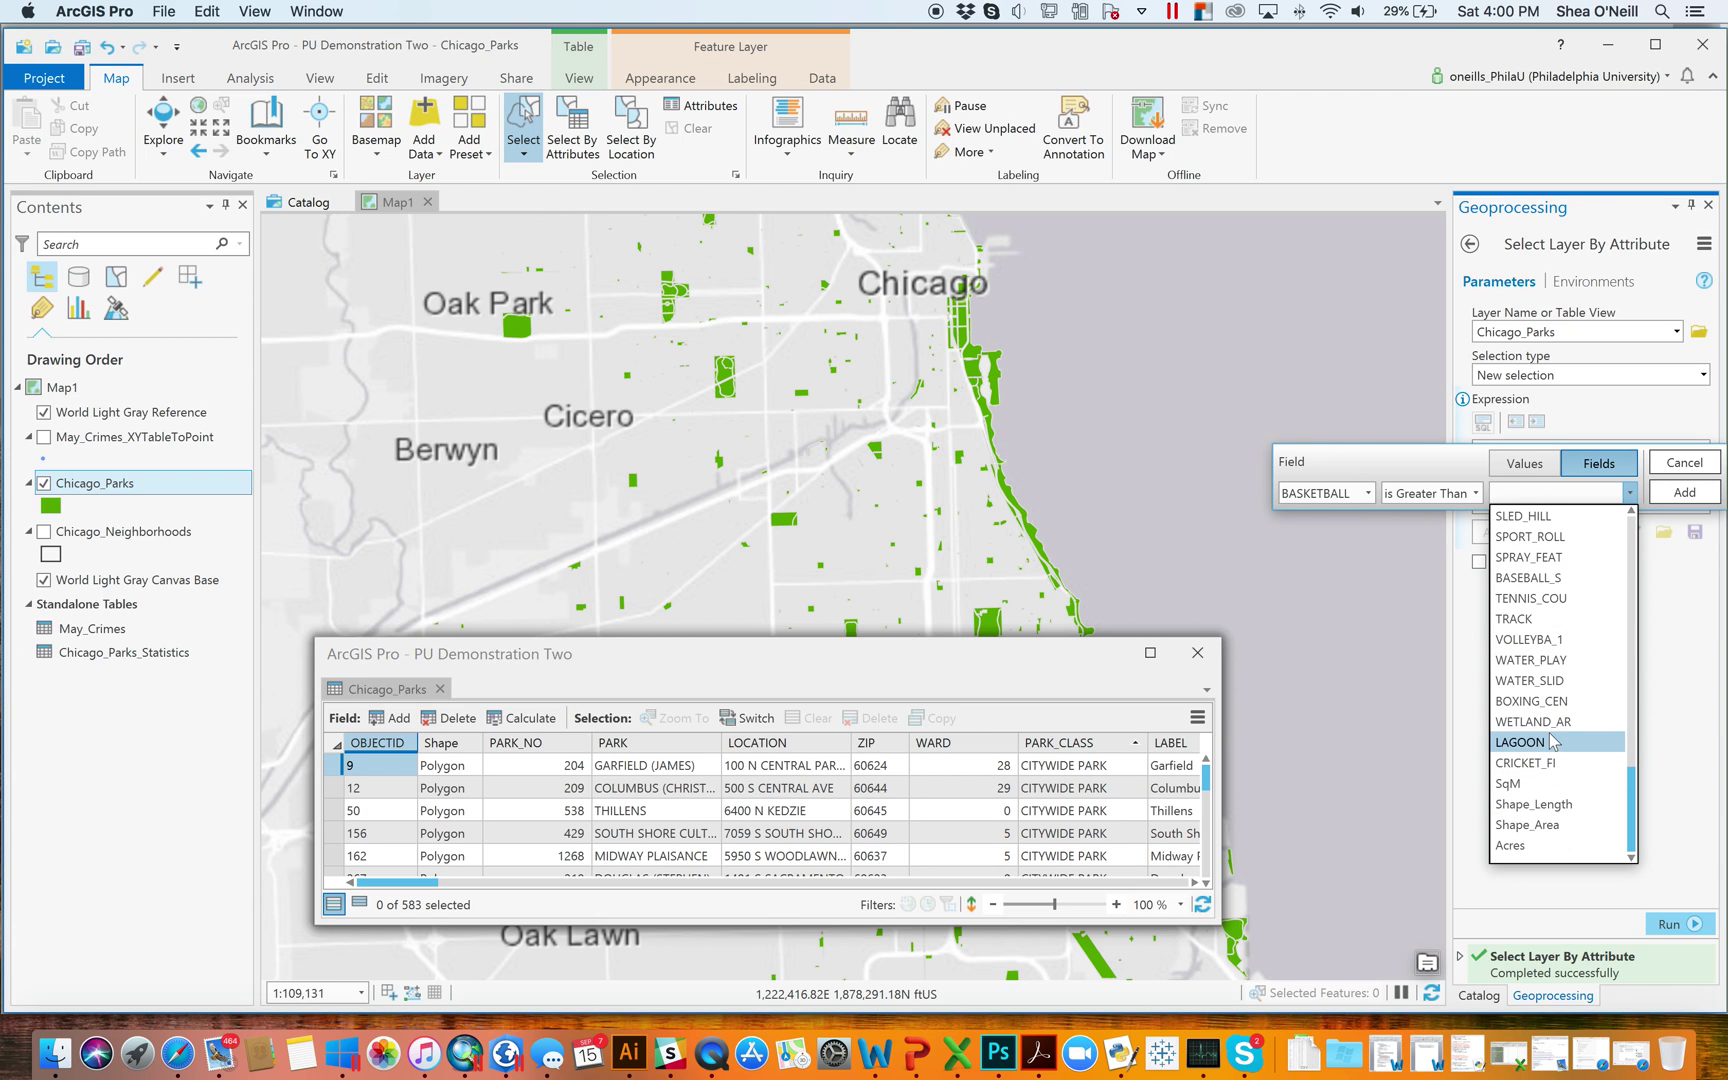
{"action": "left_click", "coordinate": [1548, 598]}
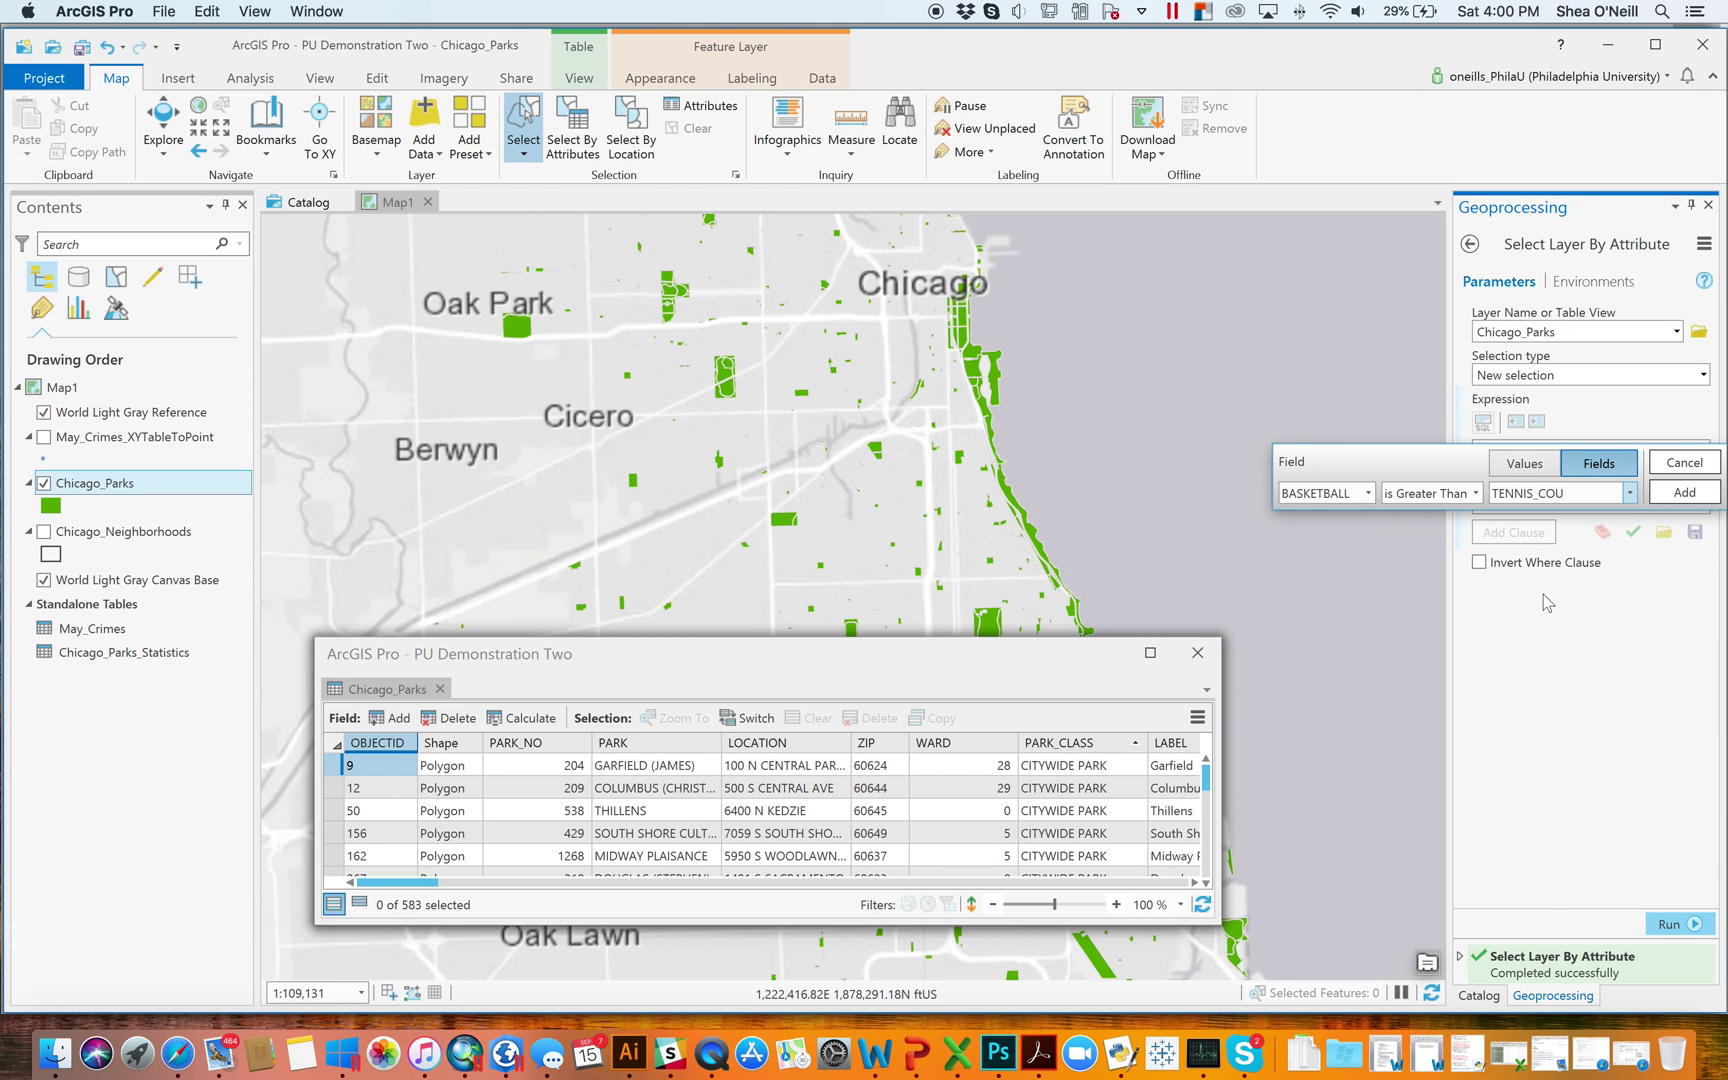
{"action": "left_click", "coordinate": [1685, 492]}
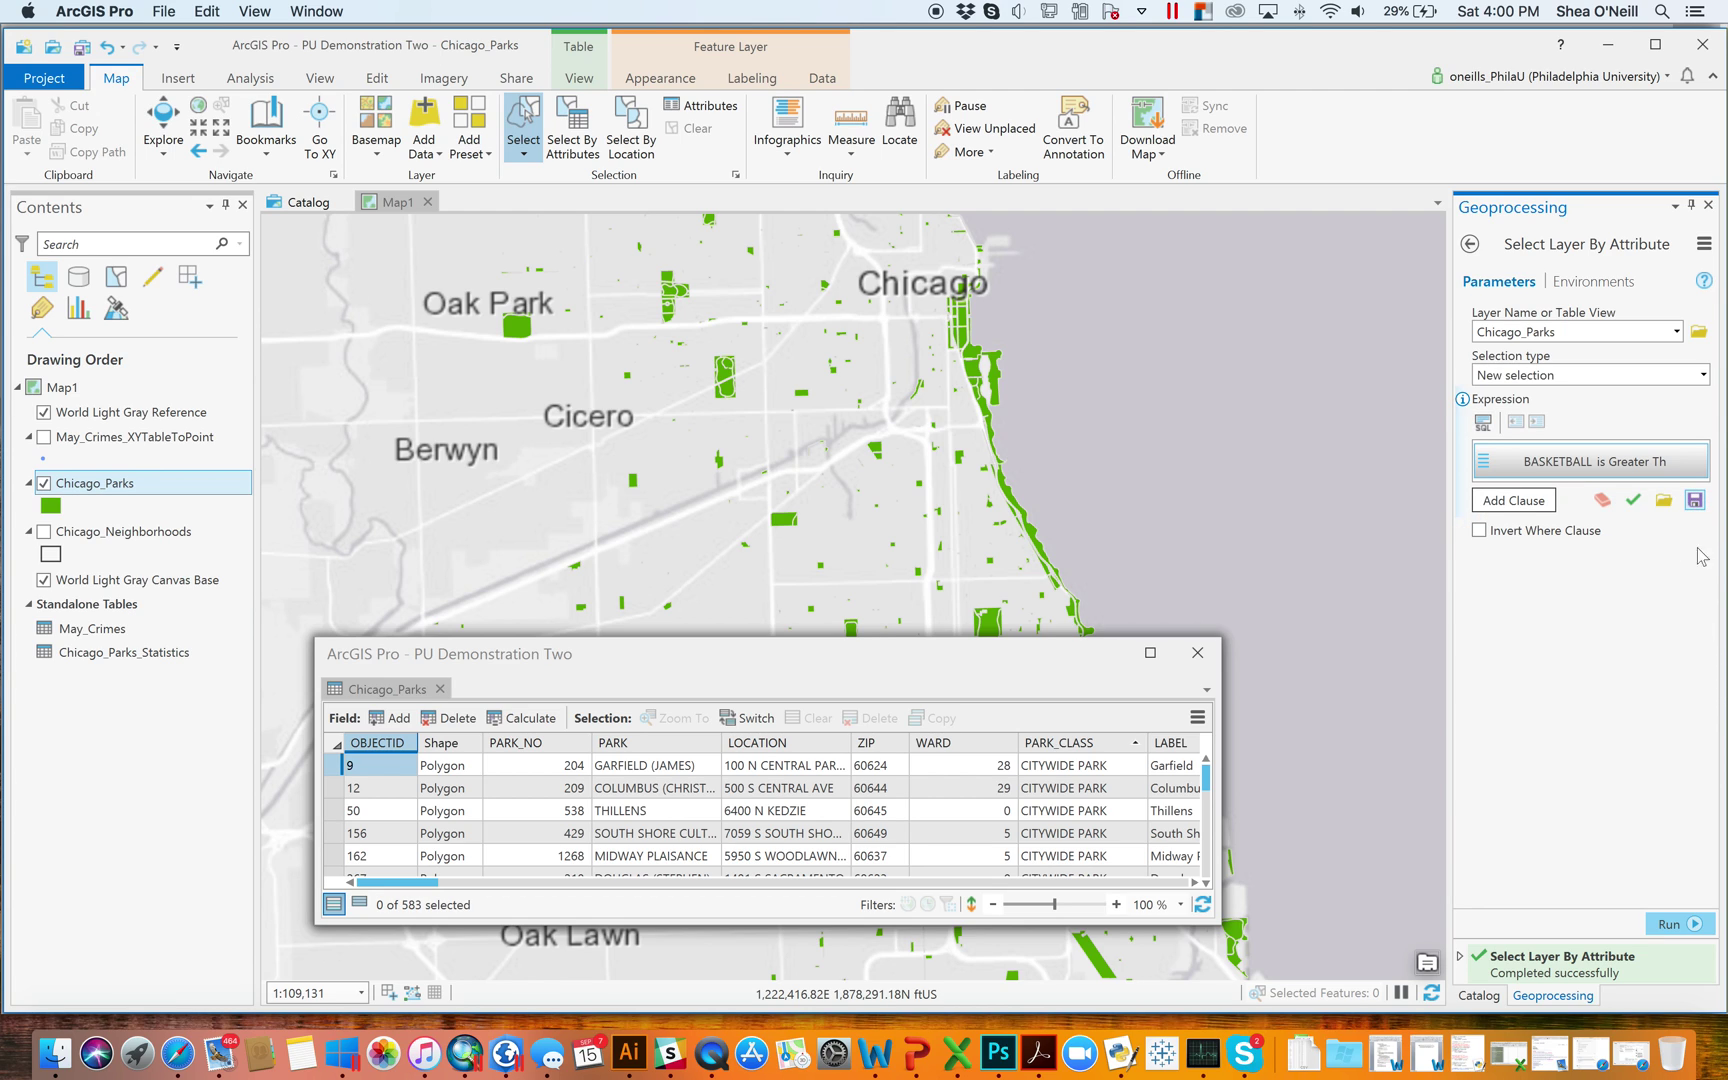
{"action": "left_click", "coordinate": [1679, 920]}
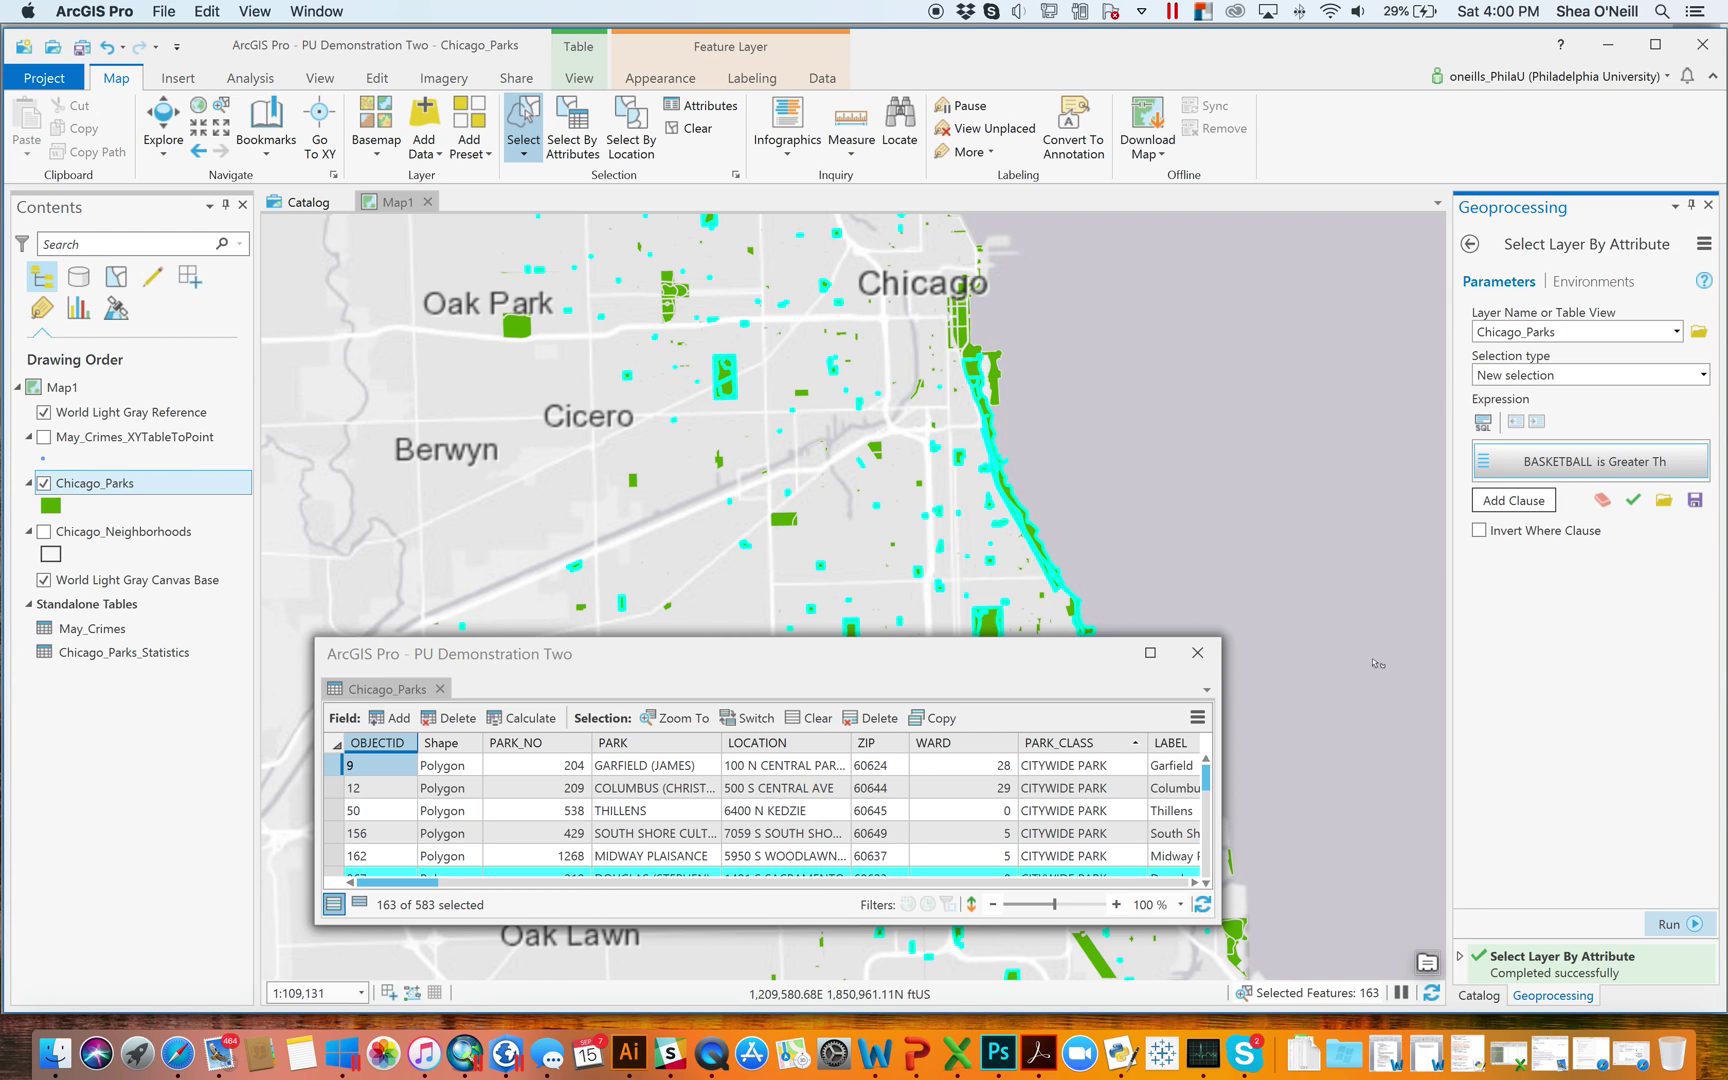
- Reopen the BASKETBALL clause to compare its Values and Fields modes, and close it without updating
{"action": "left_click", "coordinate": [1672, 462]}
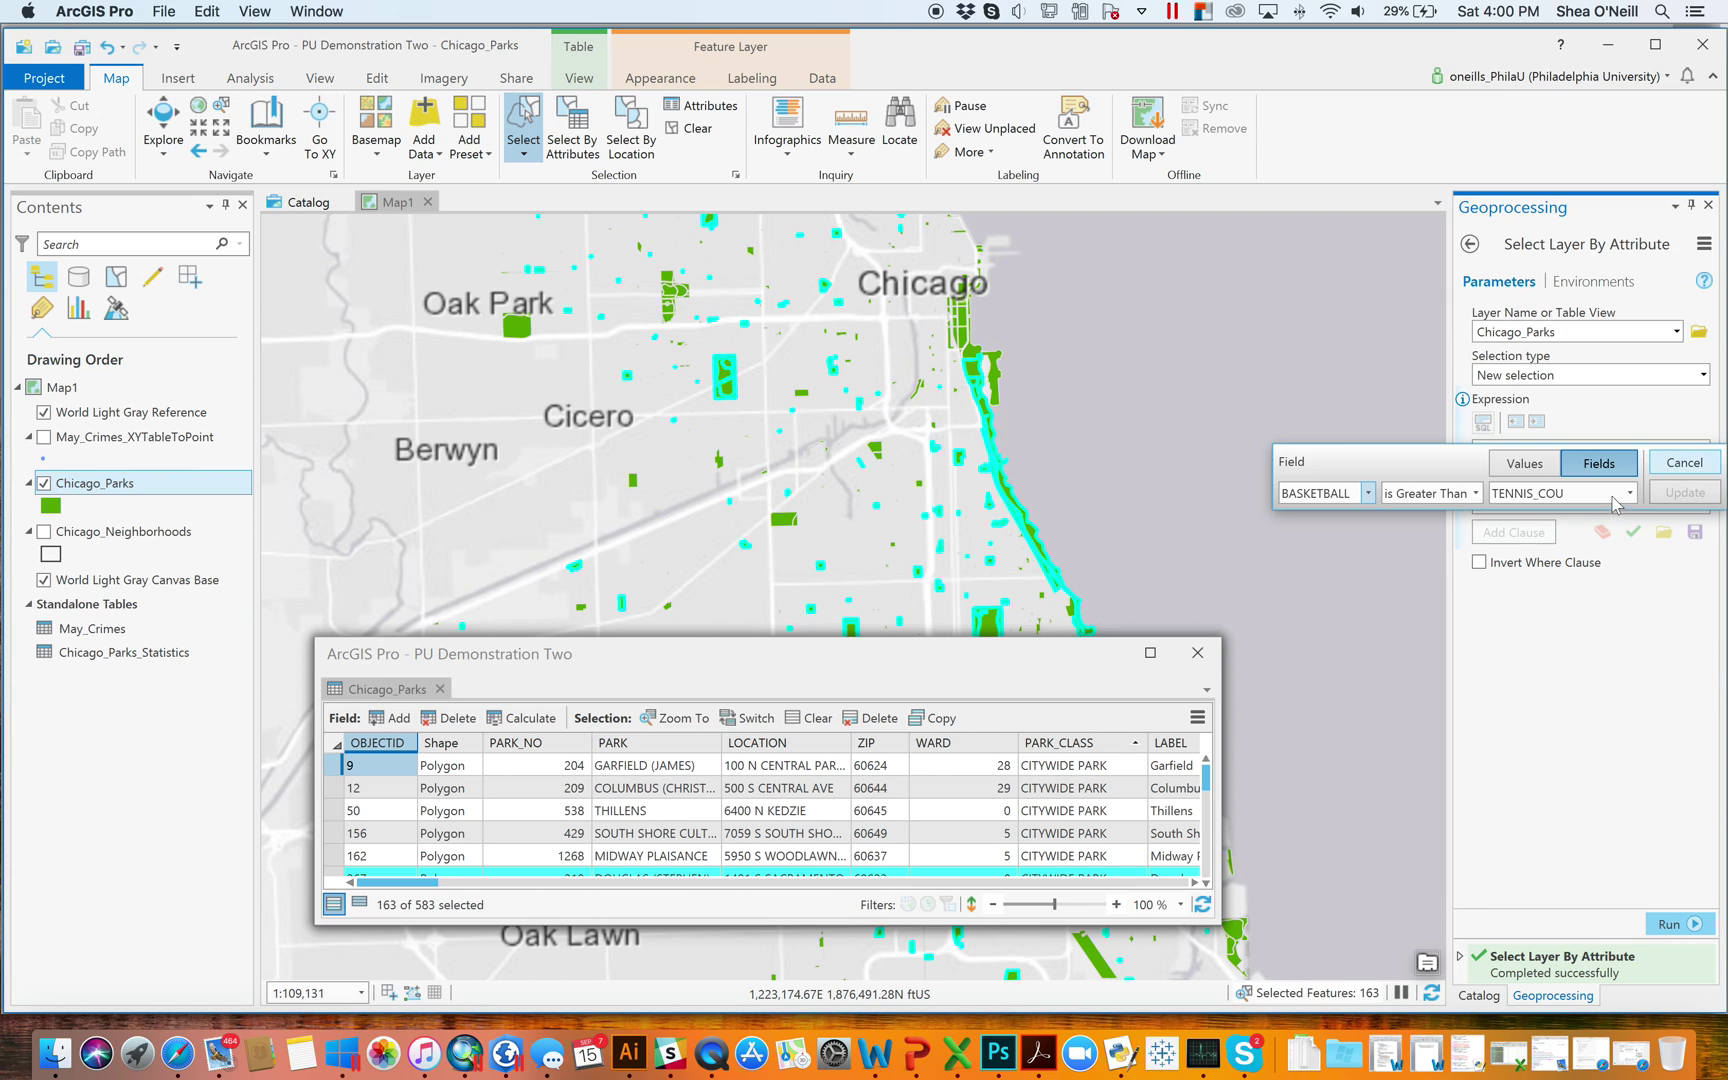
{"action": "left_click", "coordinate": [1522, 469]}
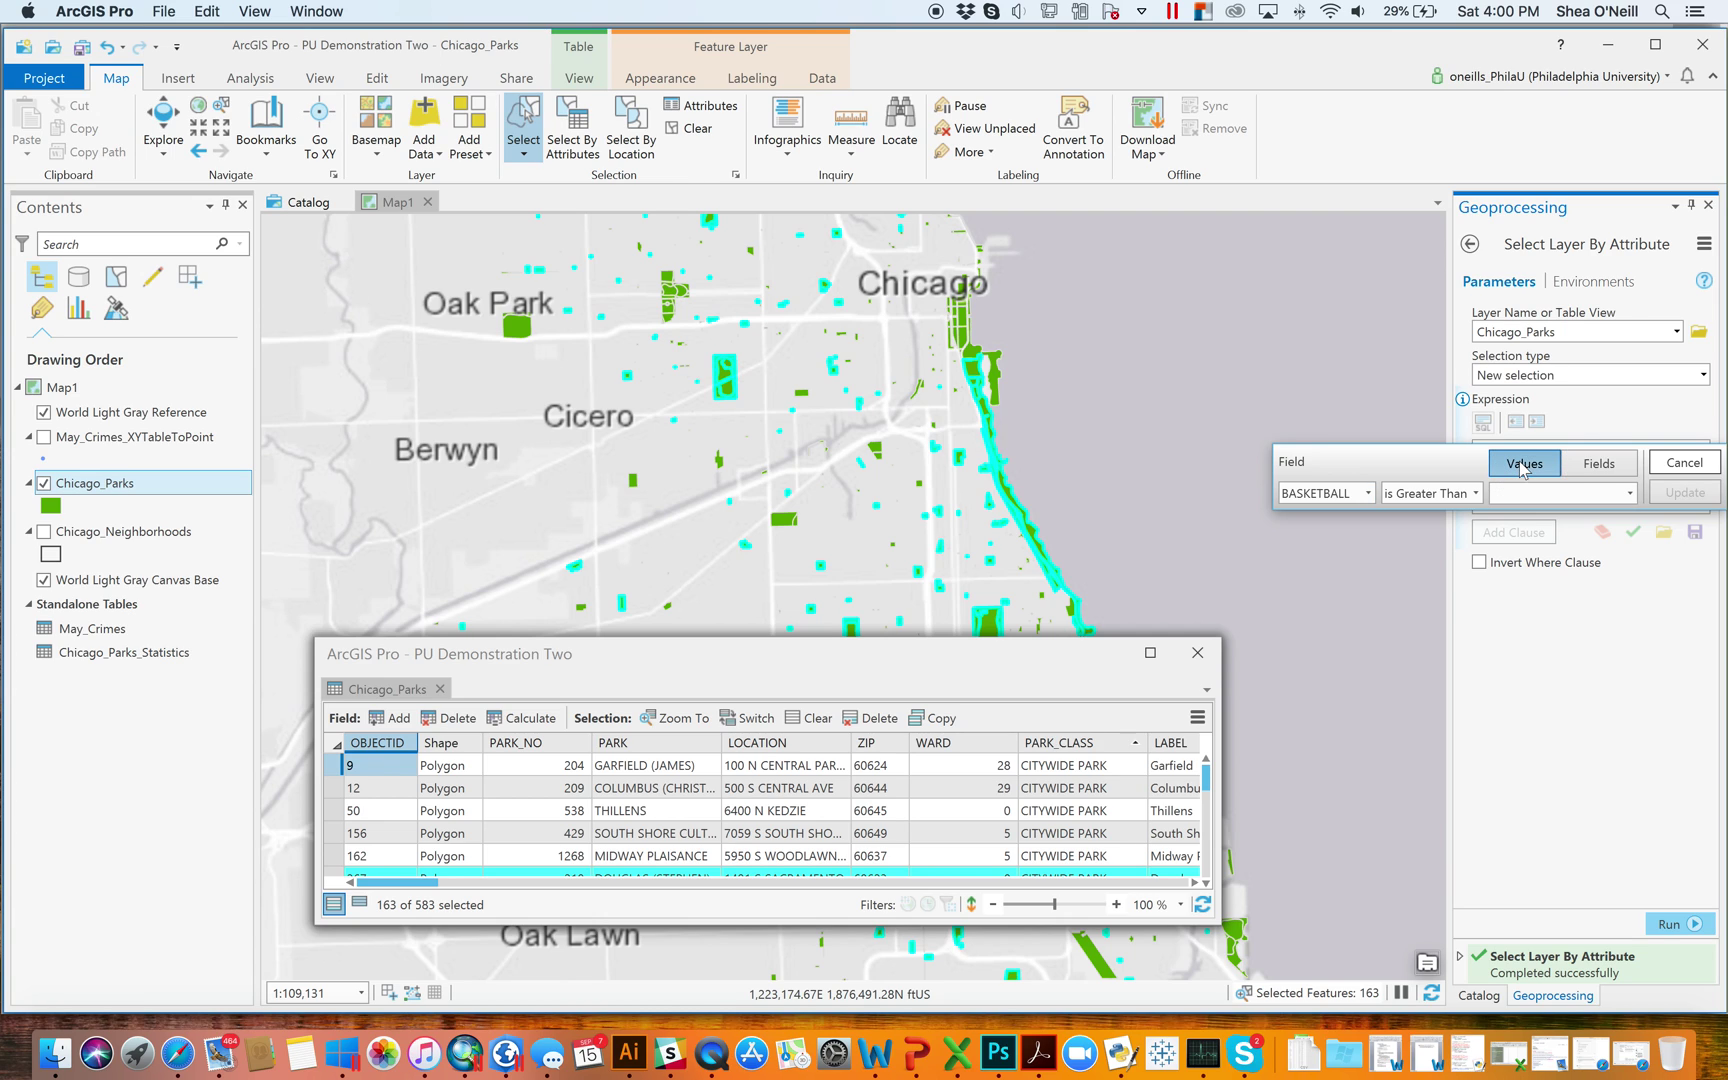
{"action": "left_click", "coordinate": [1581, 471]}
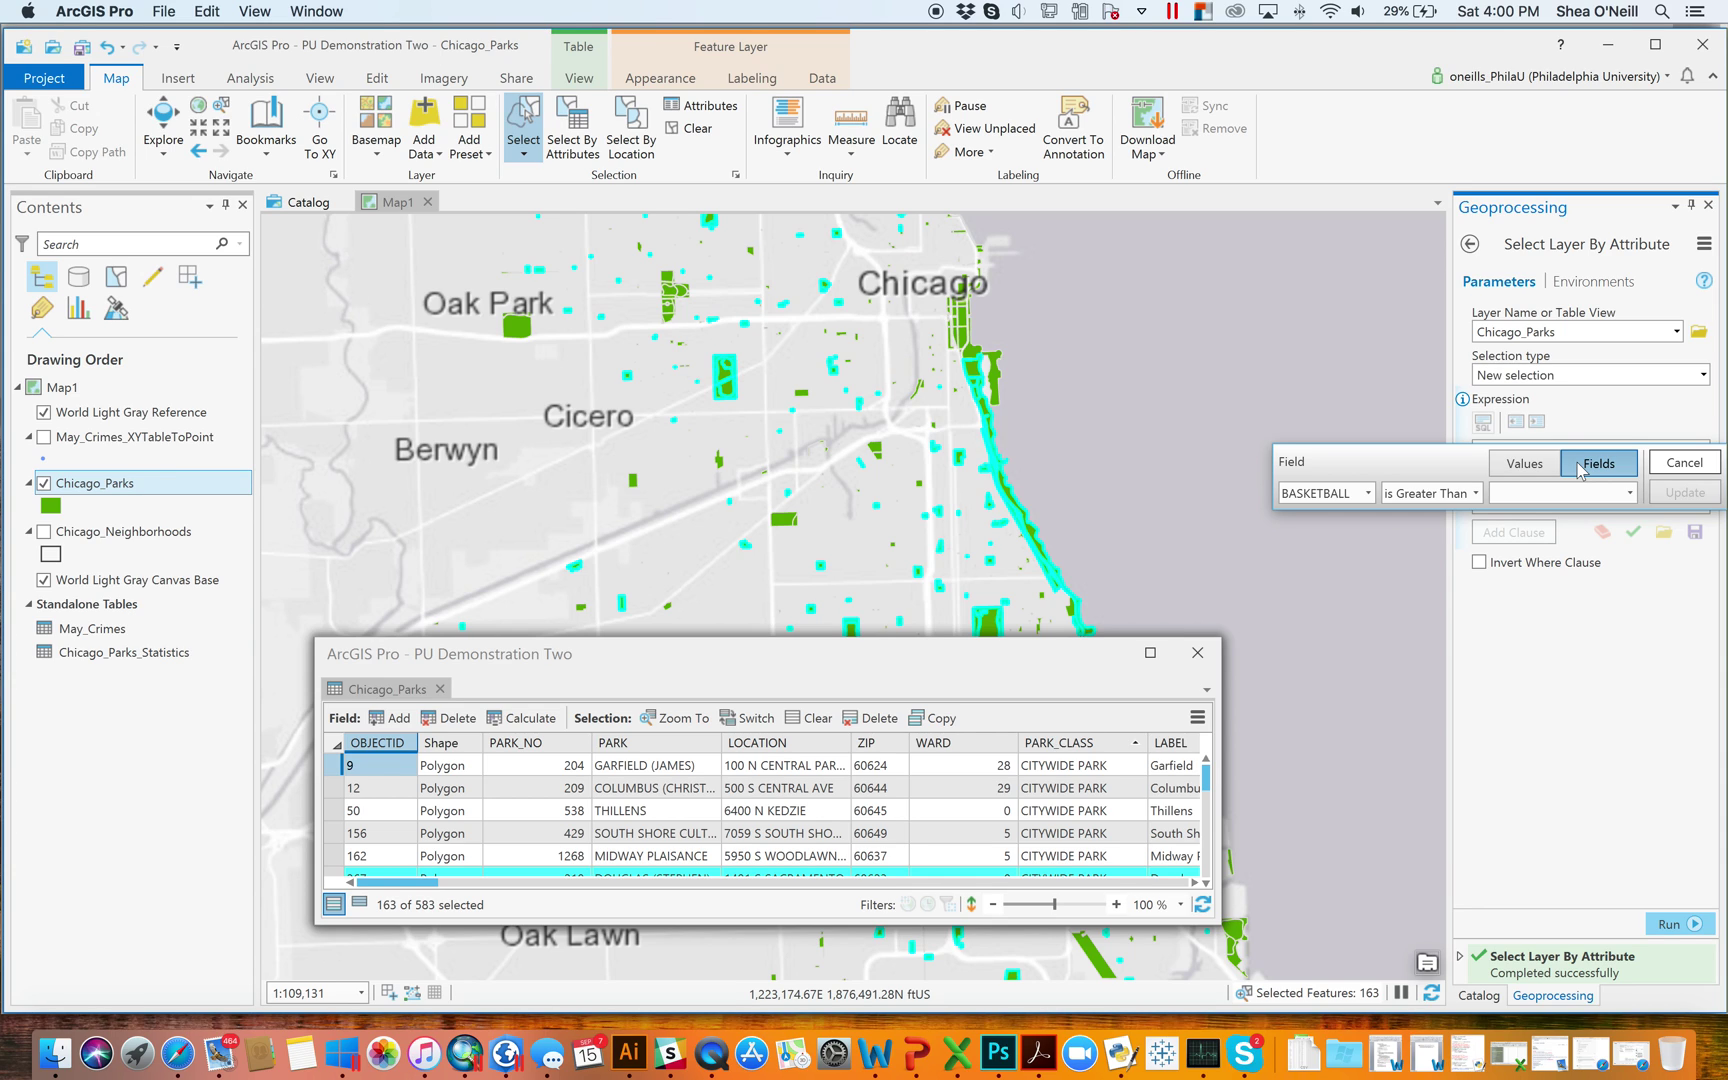
{"action": "left_click", "coordinate": [1706, 474]}
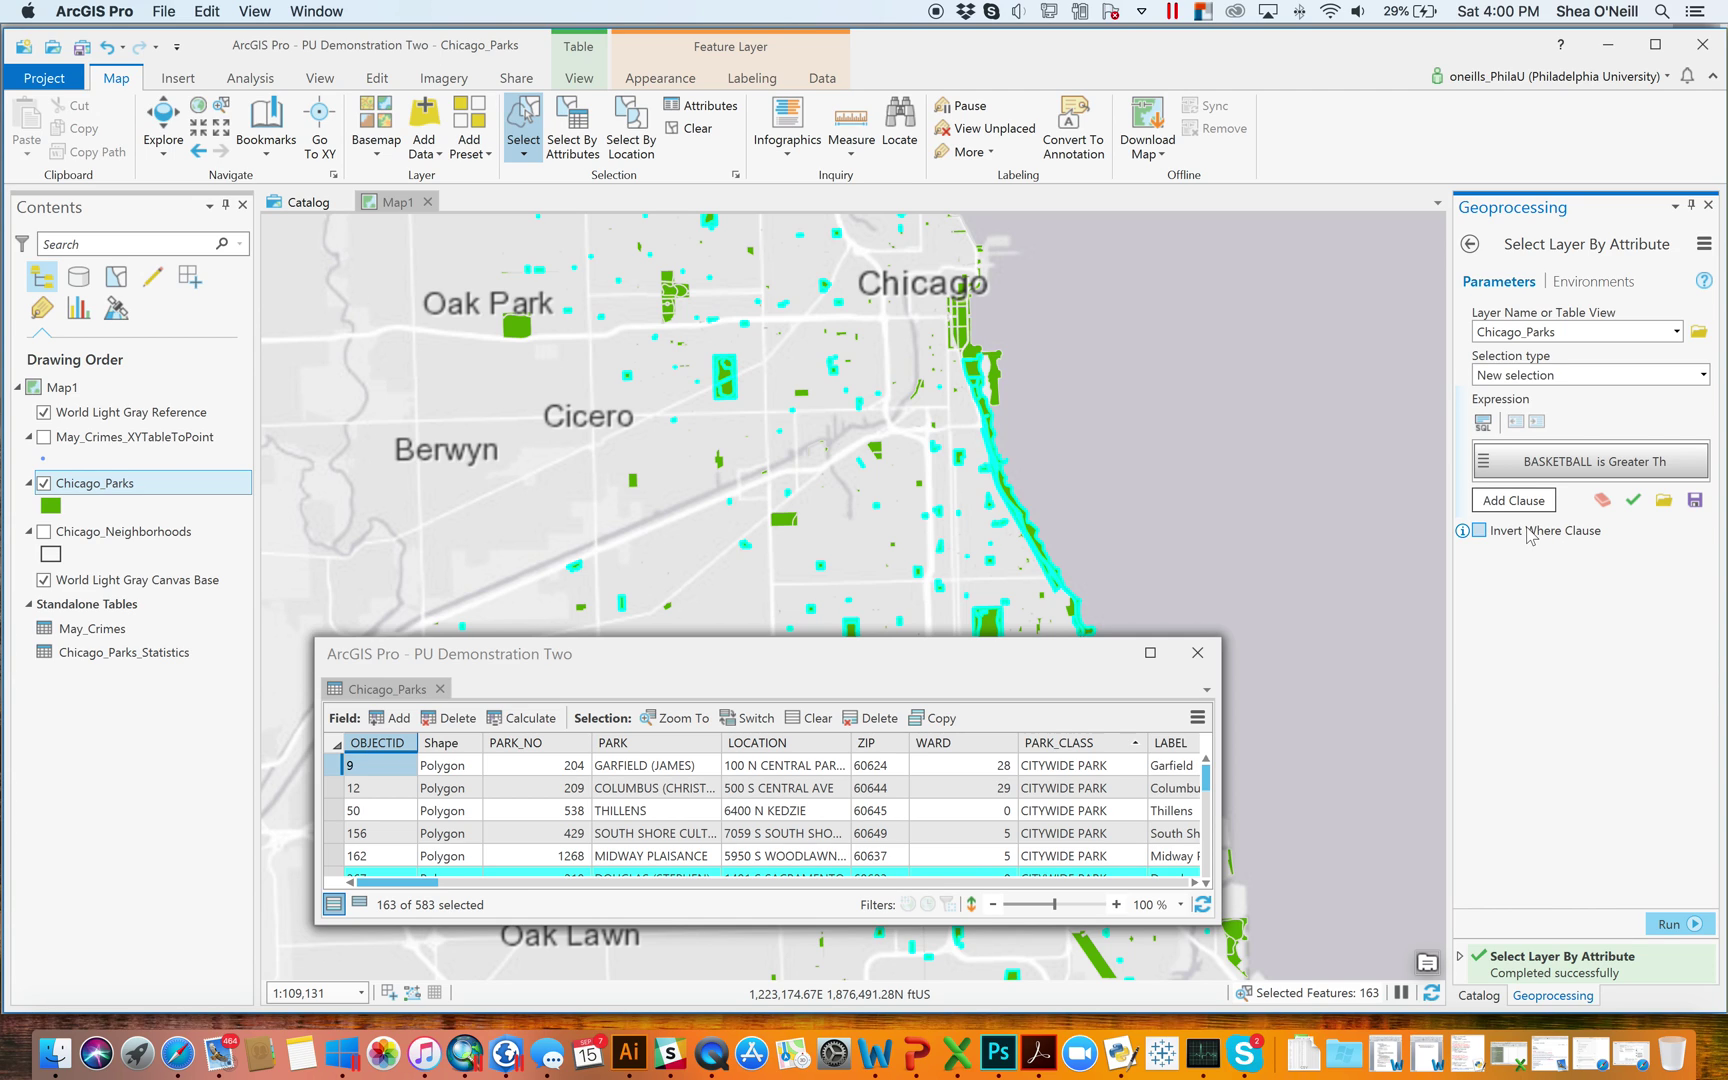
- Run the Chicago_Parks selection with the where clause inverted, and turn the inversion back off
{"action": "left_click", "coordinate": [1563, 536]}
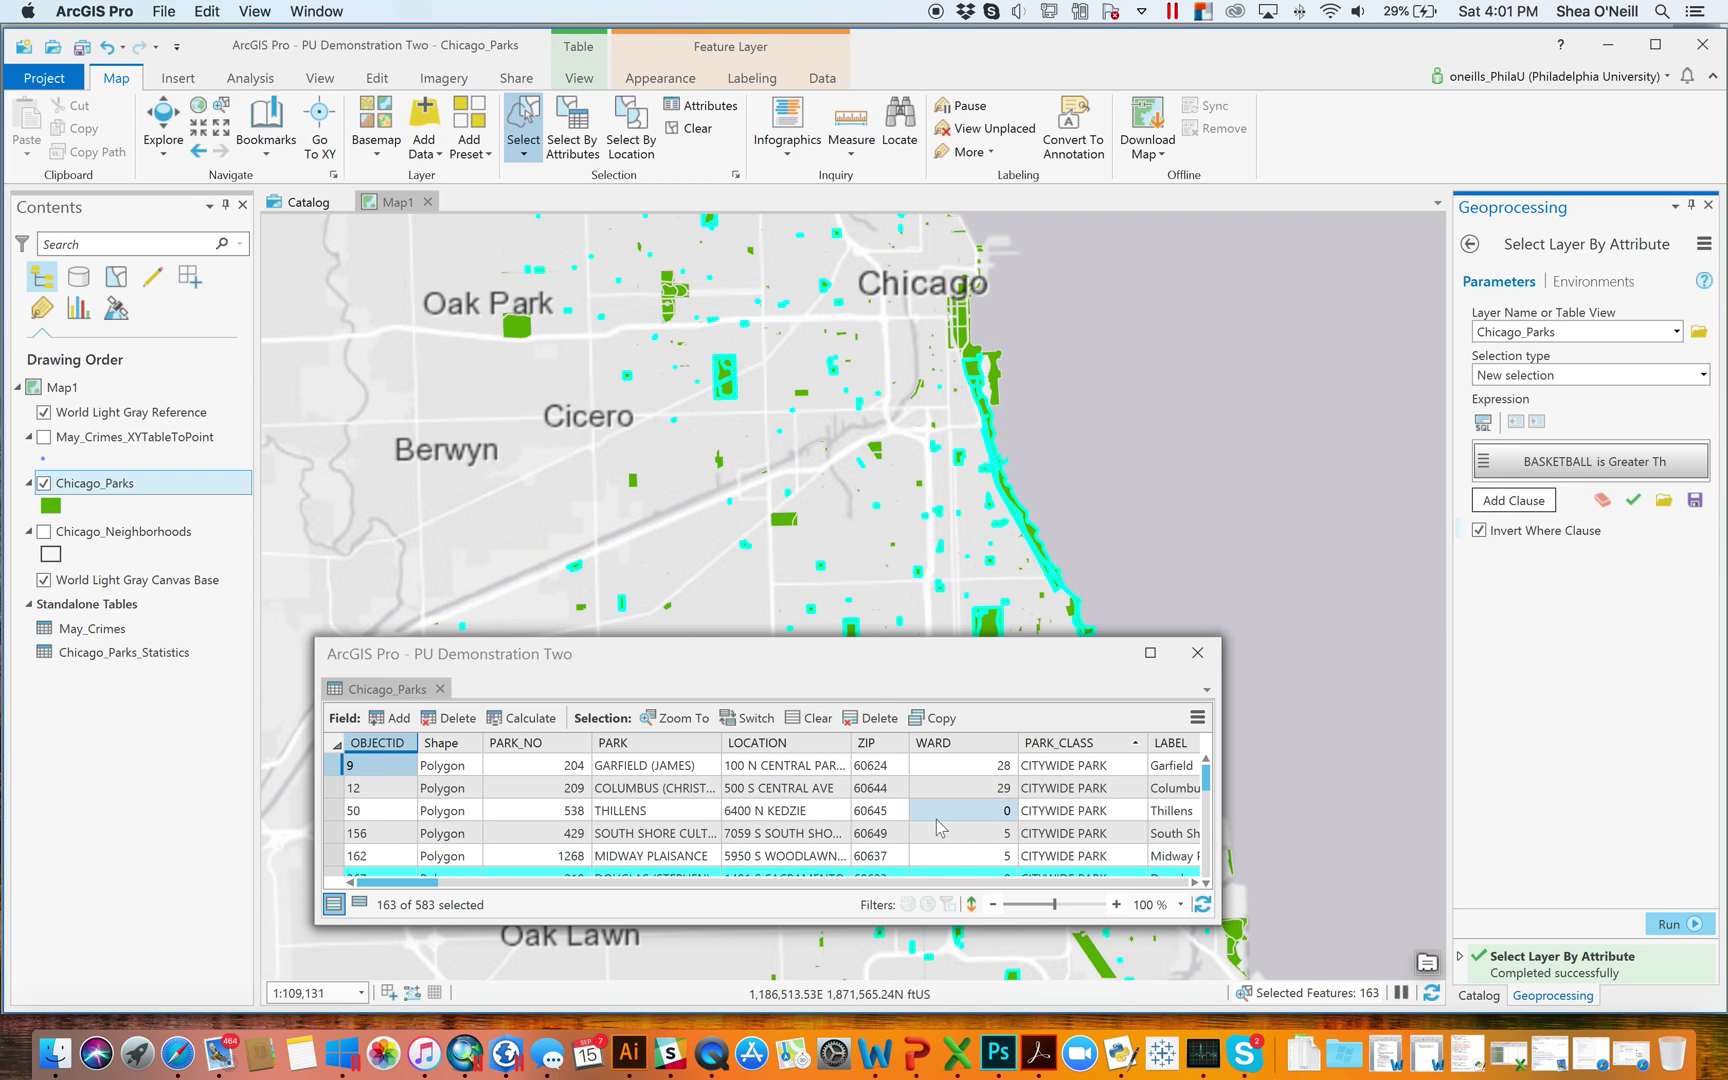
{"action": "left_click", "coordinate": [1676, 926]}
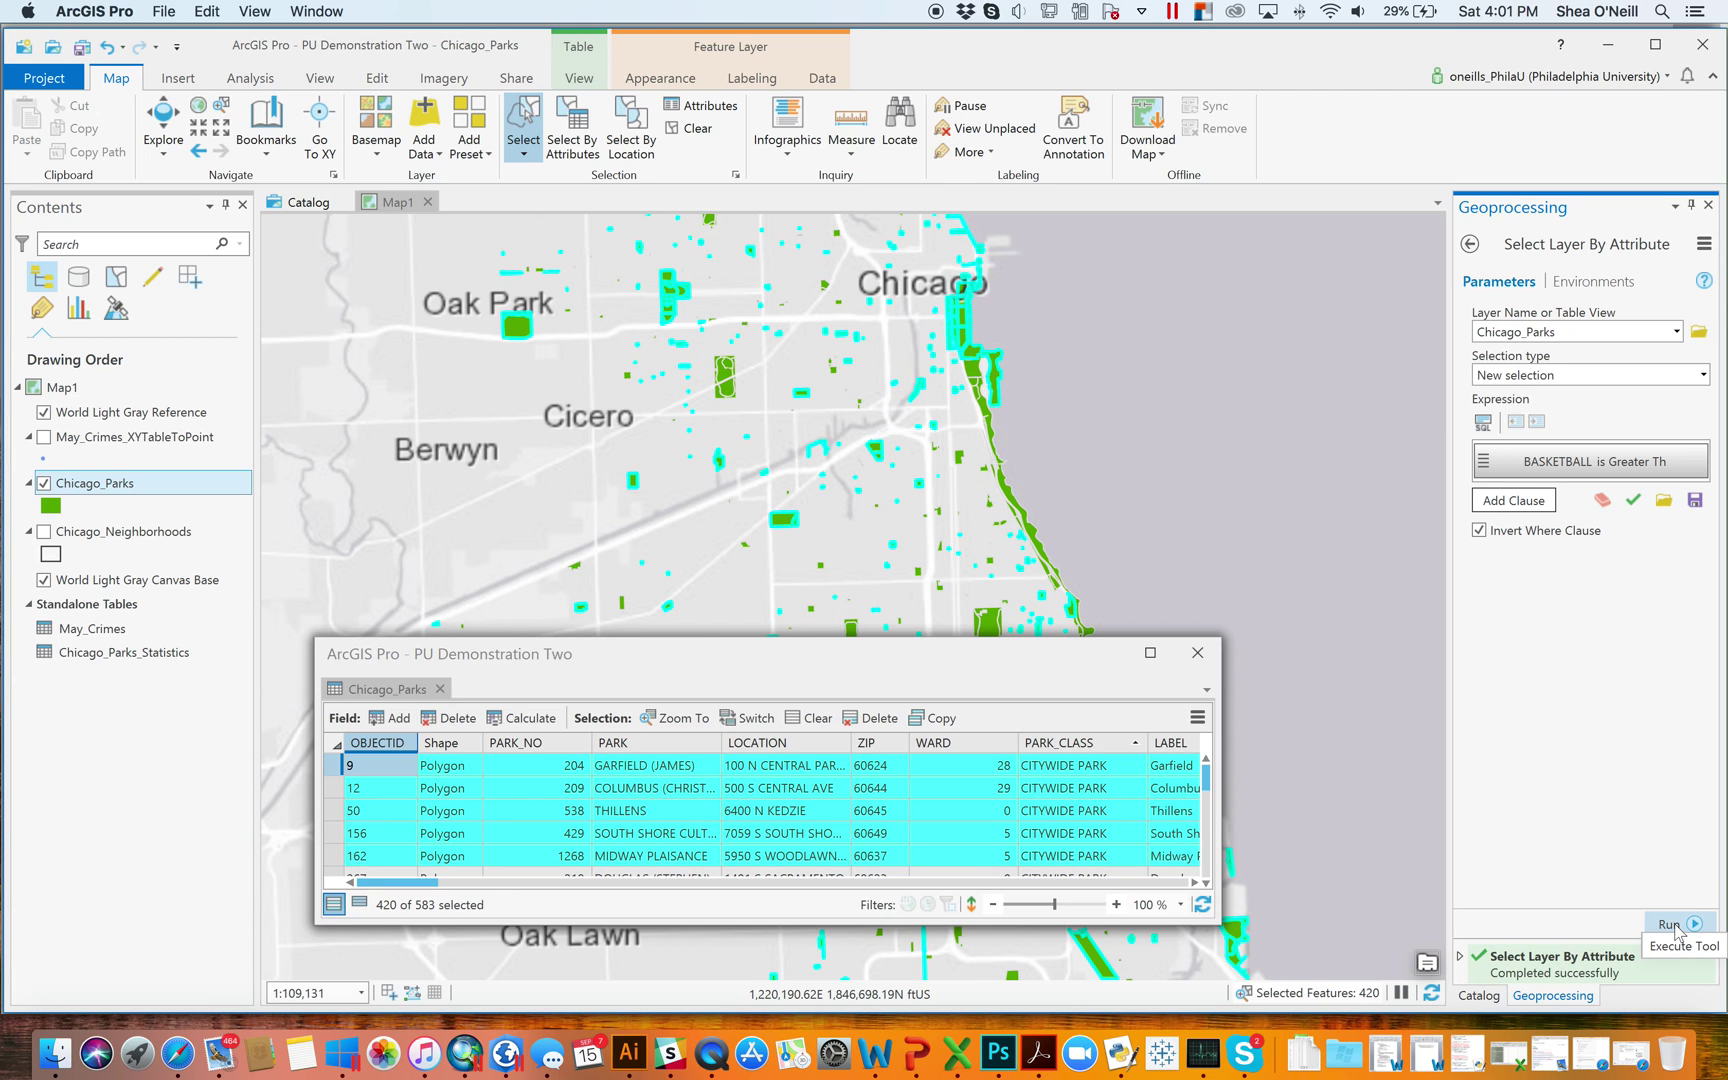
{"action": "left_click", "coordinate": [1533, 536]}
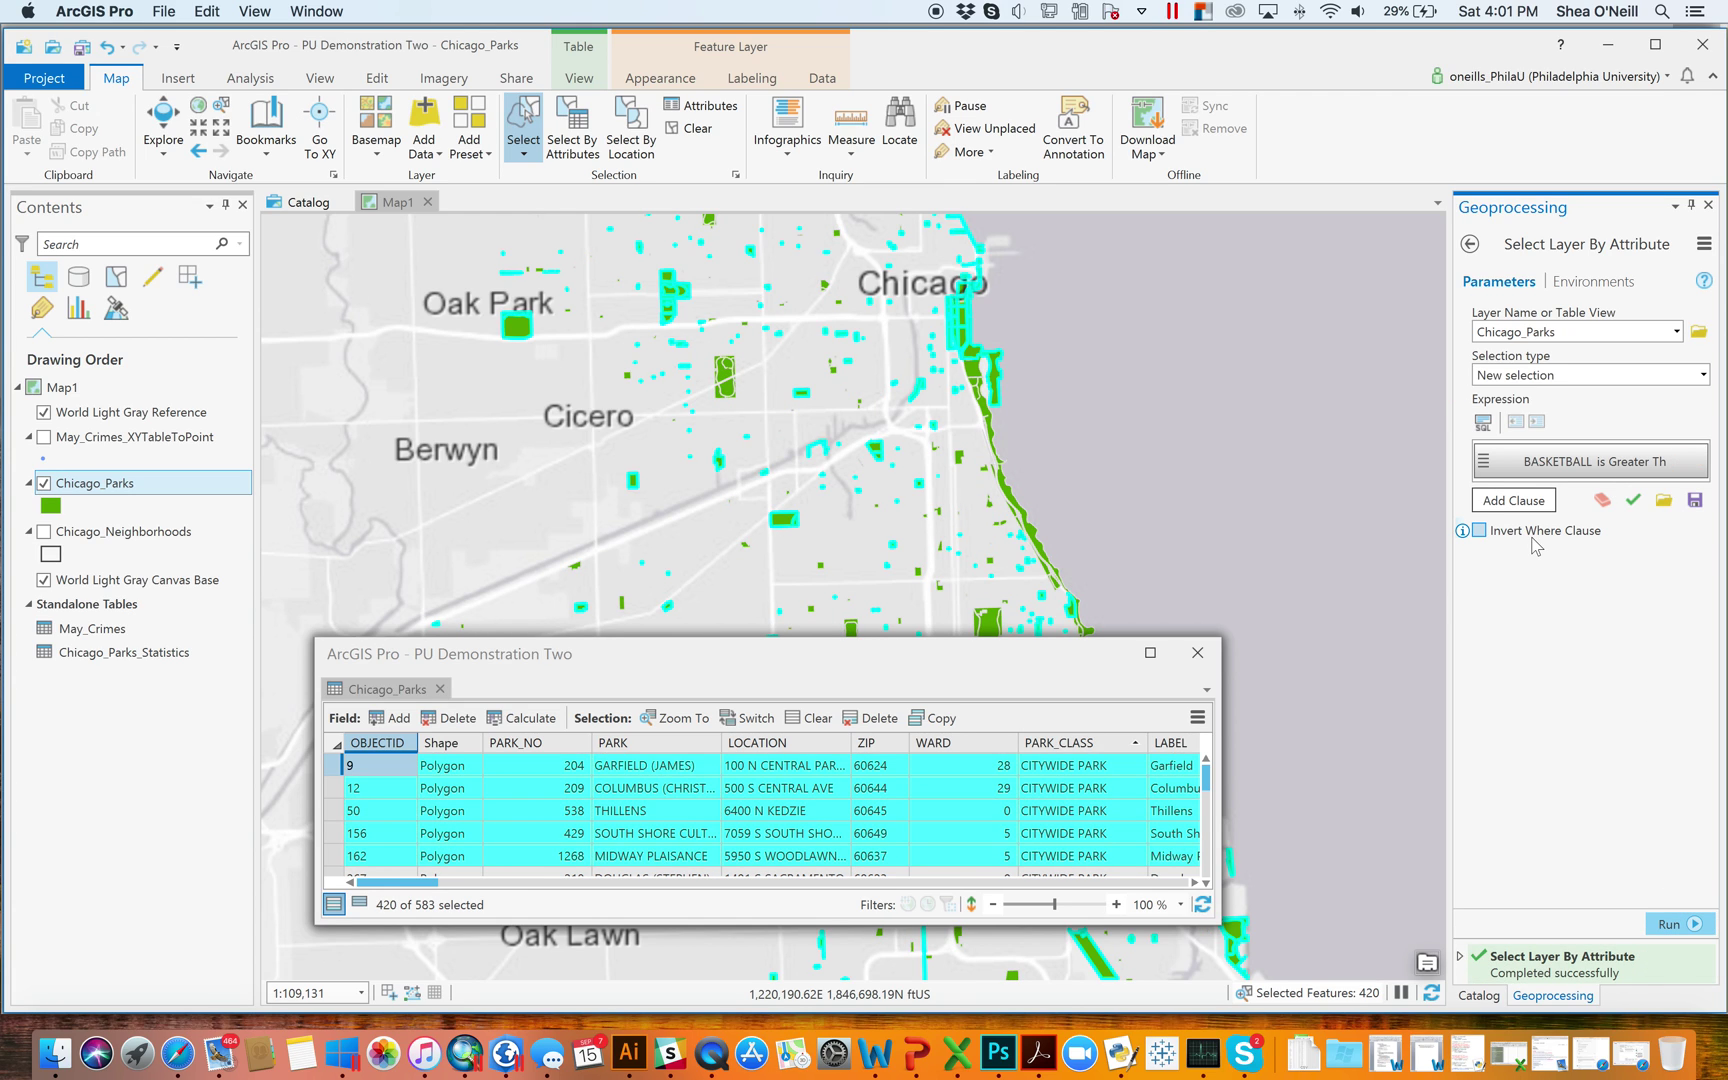
- Close the Chicago_Parks table, clear the park selection and display the May_Crimes_XYTableToPoint layer
{"action": "left_click", "coordinate": [1197, 652]}
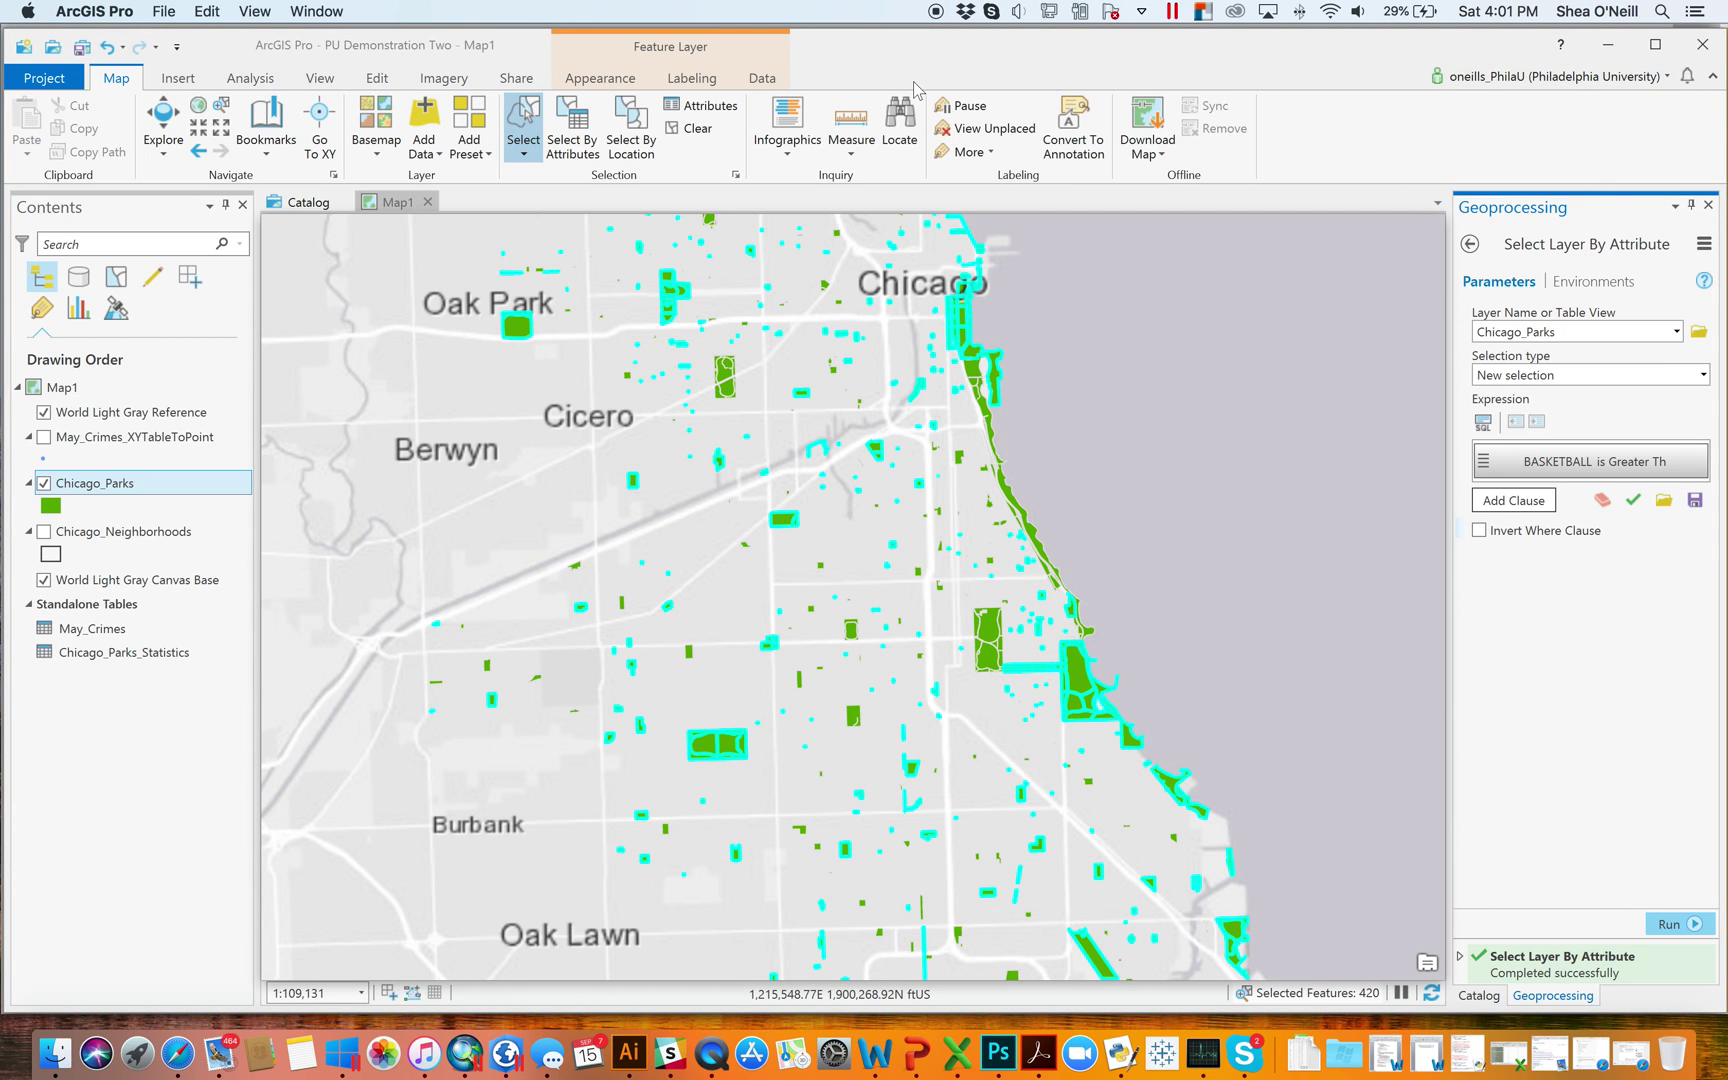
{"action": "left_click", "coordinate": [693, 130]}
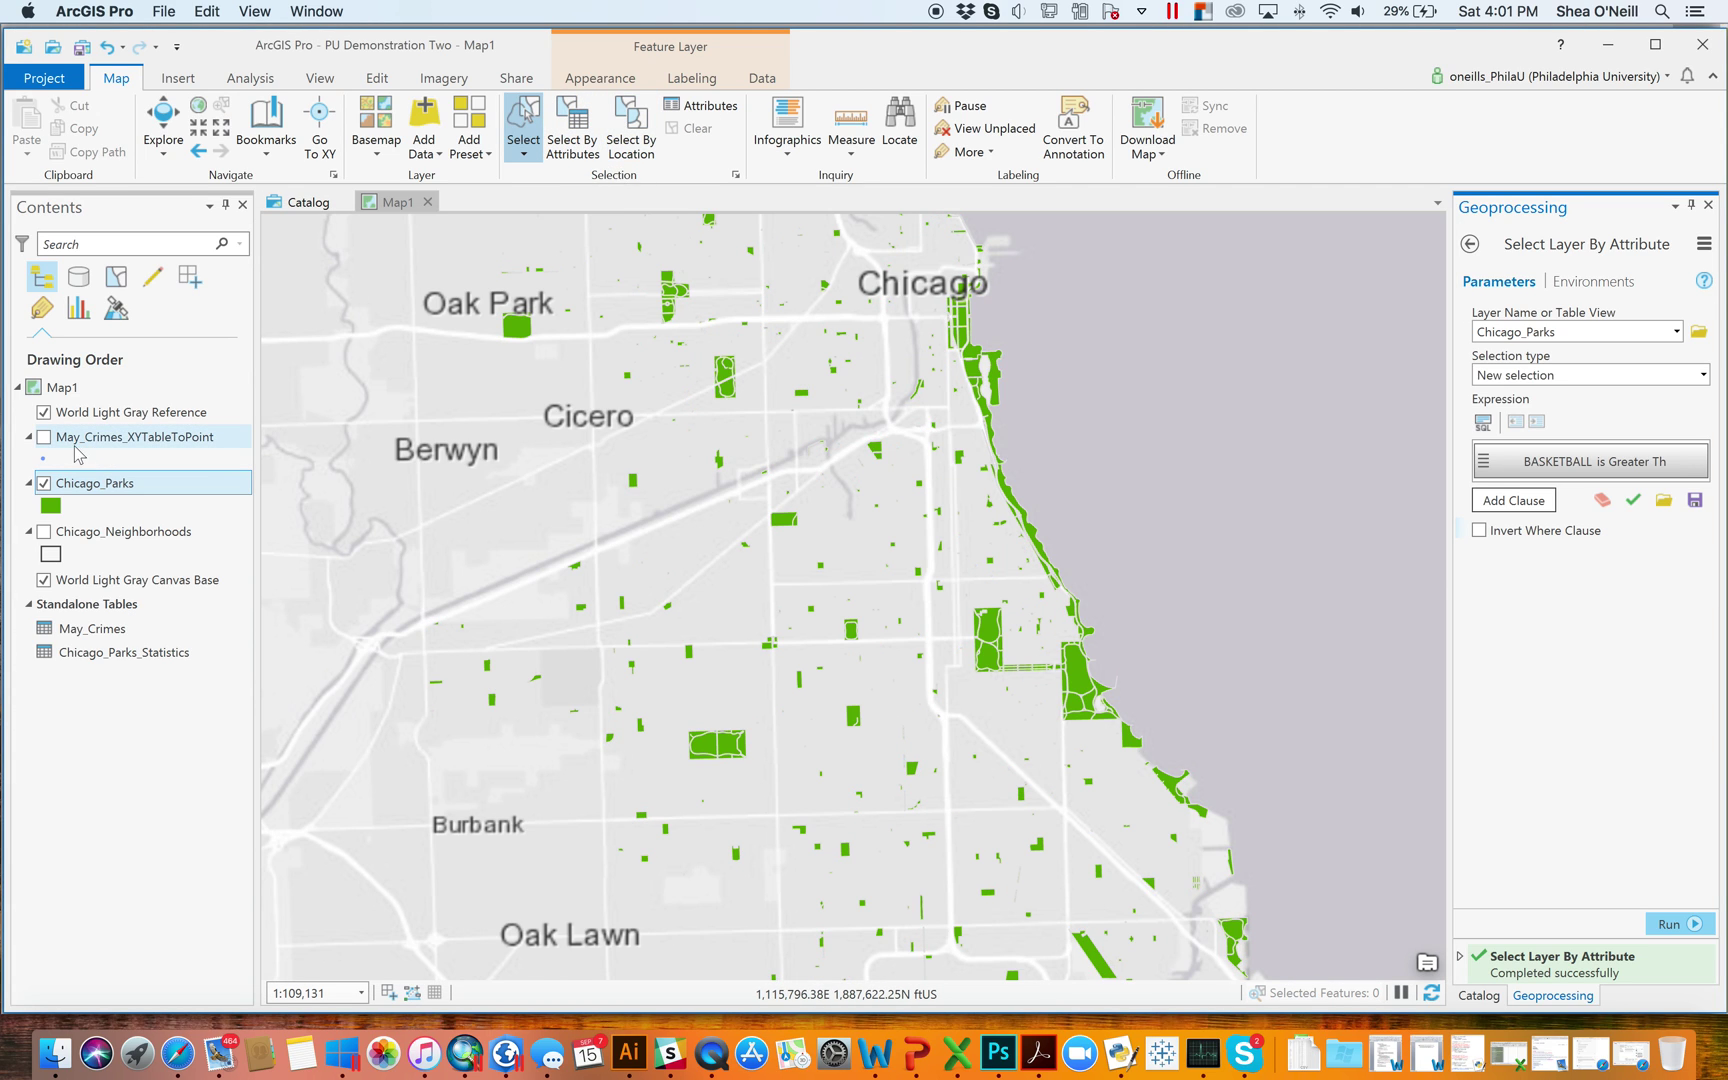
{"action": "left_click", "coordinate": [43, 439]}
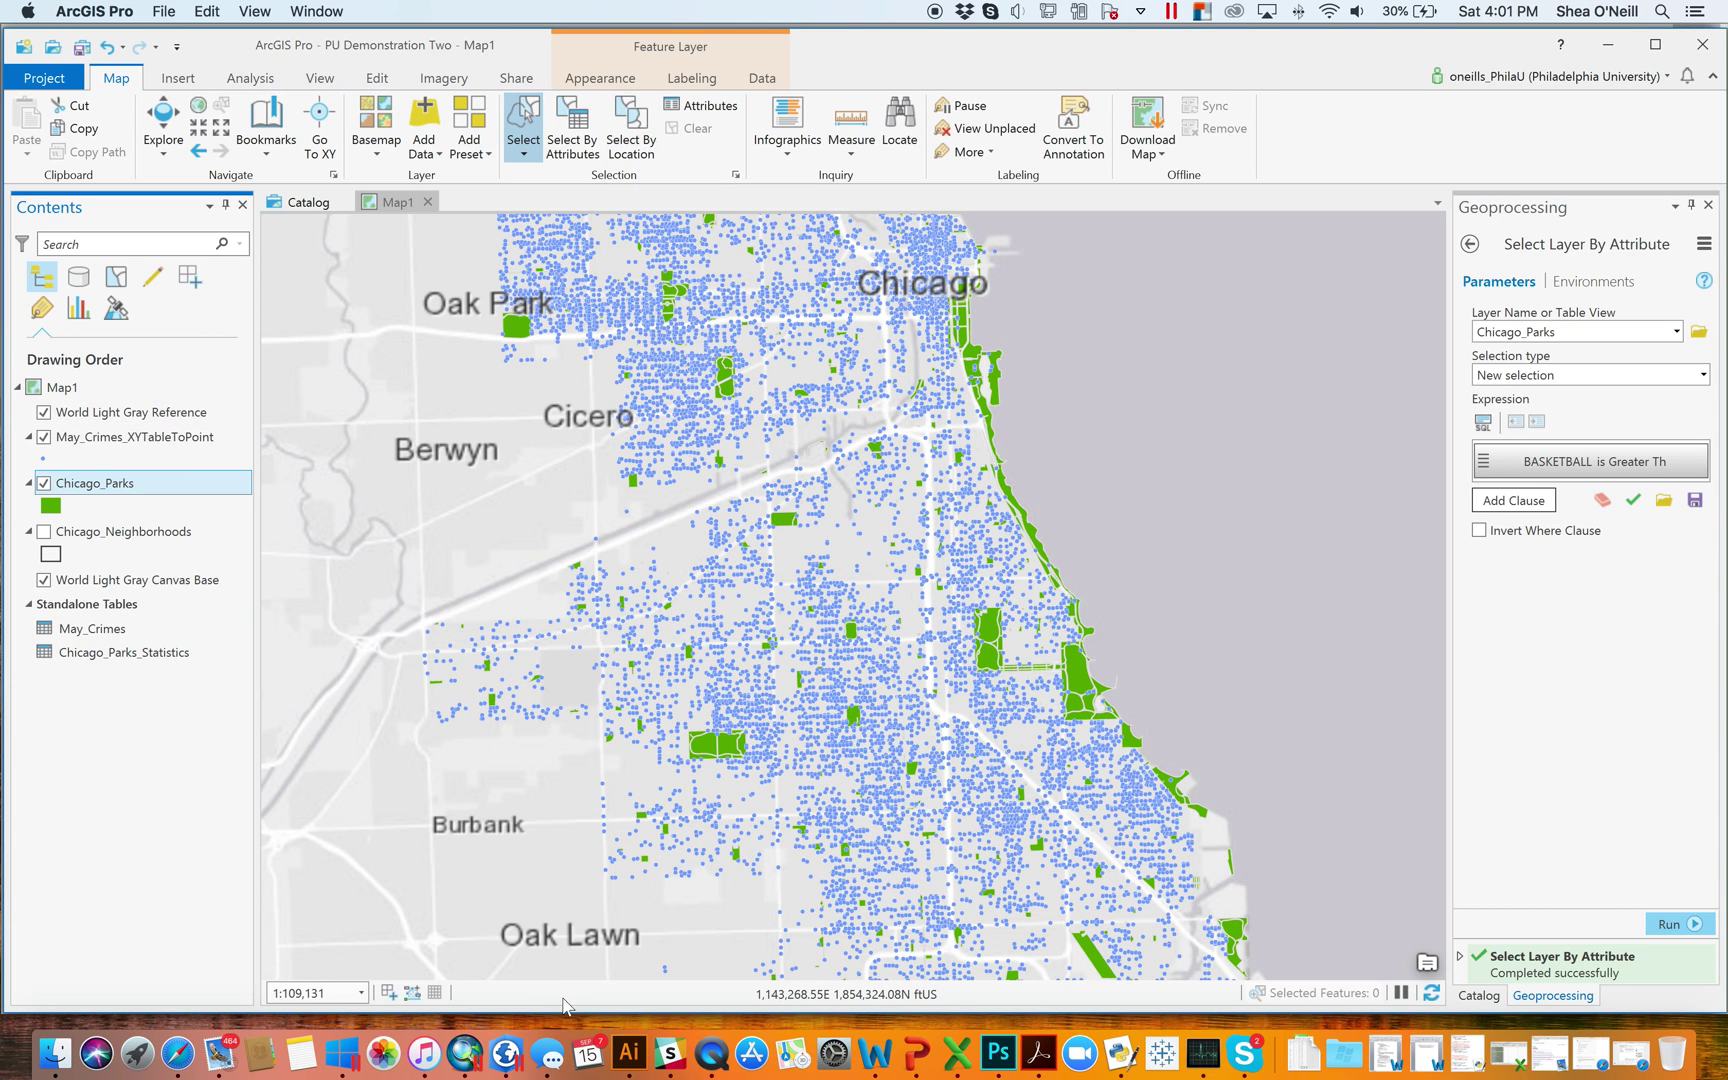
- Switch to ArcMap, close the Chicago_Parks table and clear the selected features
{"action": "left_click", "coordinate": [466, 1066]}
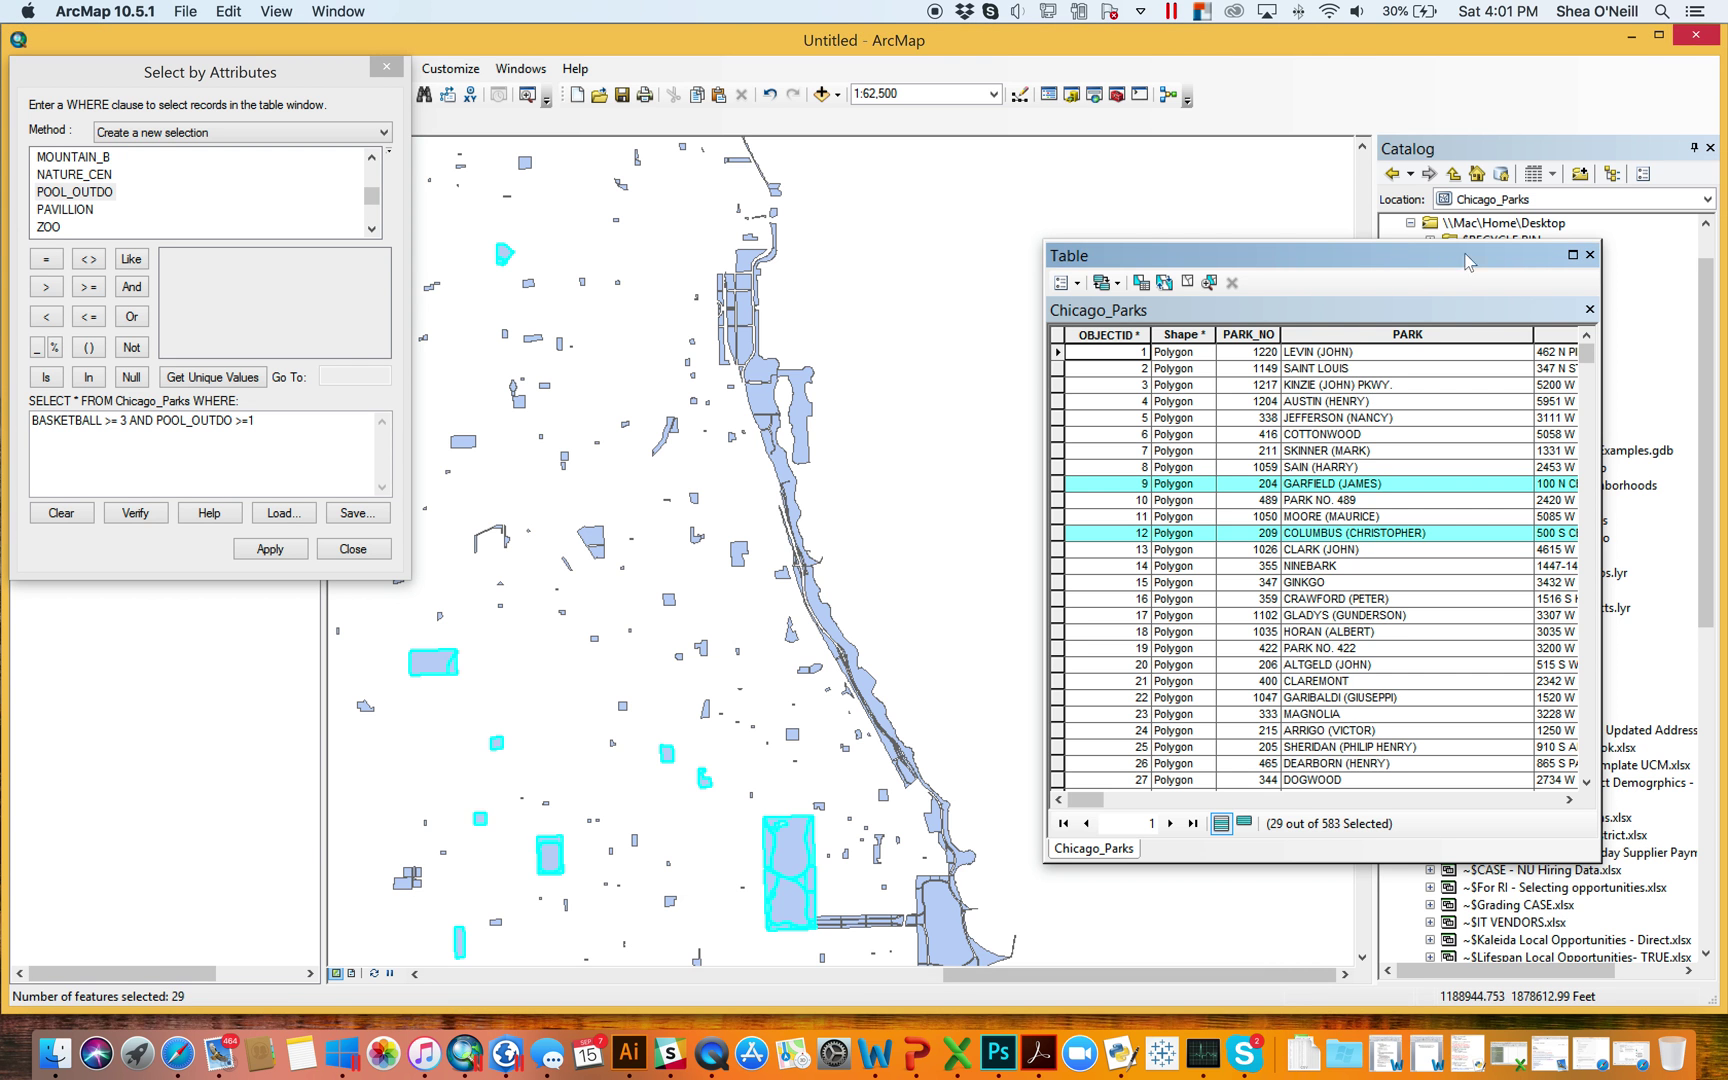
{"action": "left_click", "coordinate": [1590, 254]}
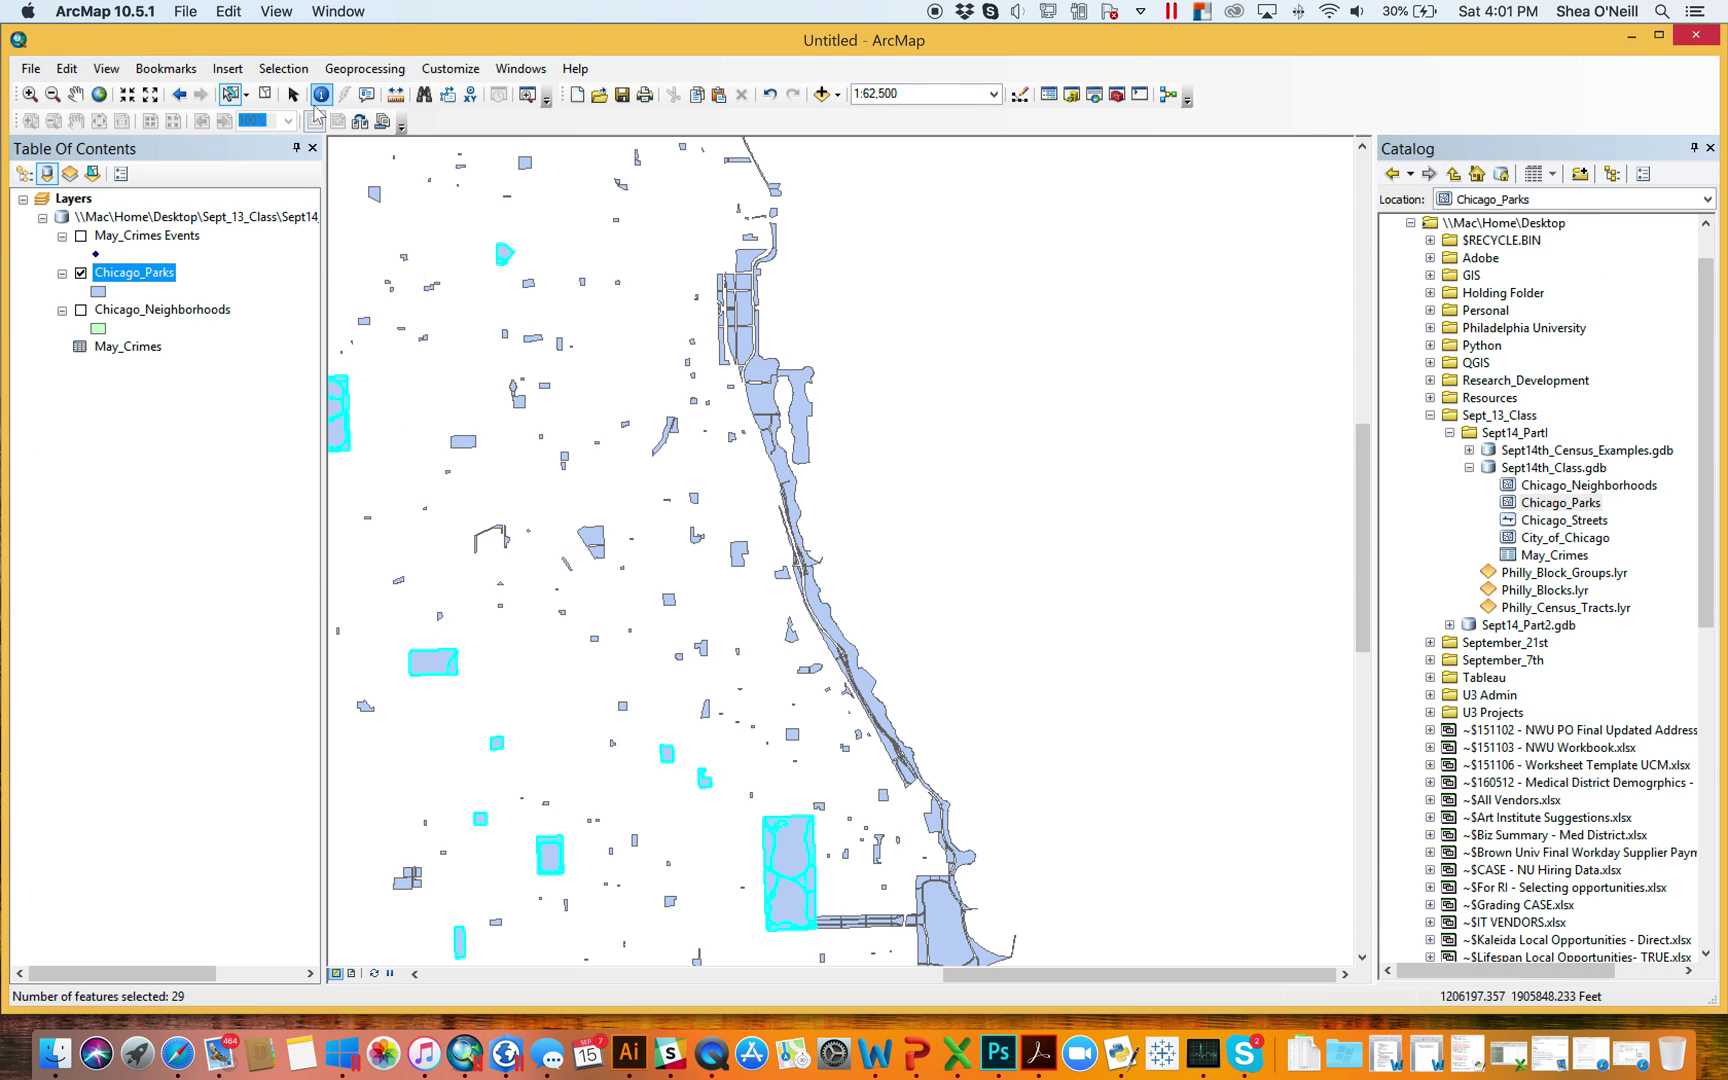
{"action": "left_click", "coordinate": [264, 95]}
- Start a Select By Location query with May_Crimes Events as the target layer and Chicago_Parks as the source
{"action": "left_click", "coordinate": [283, 68]}
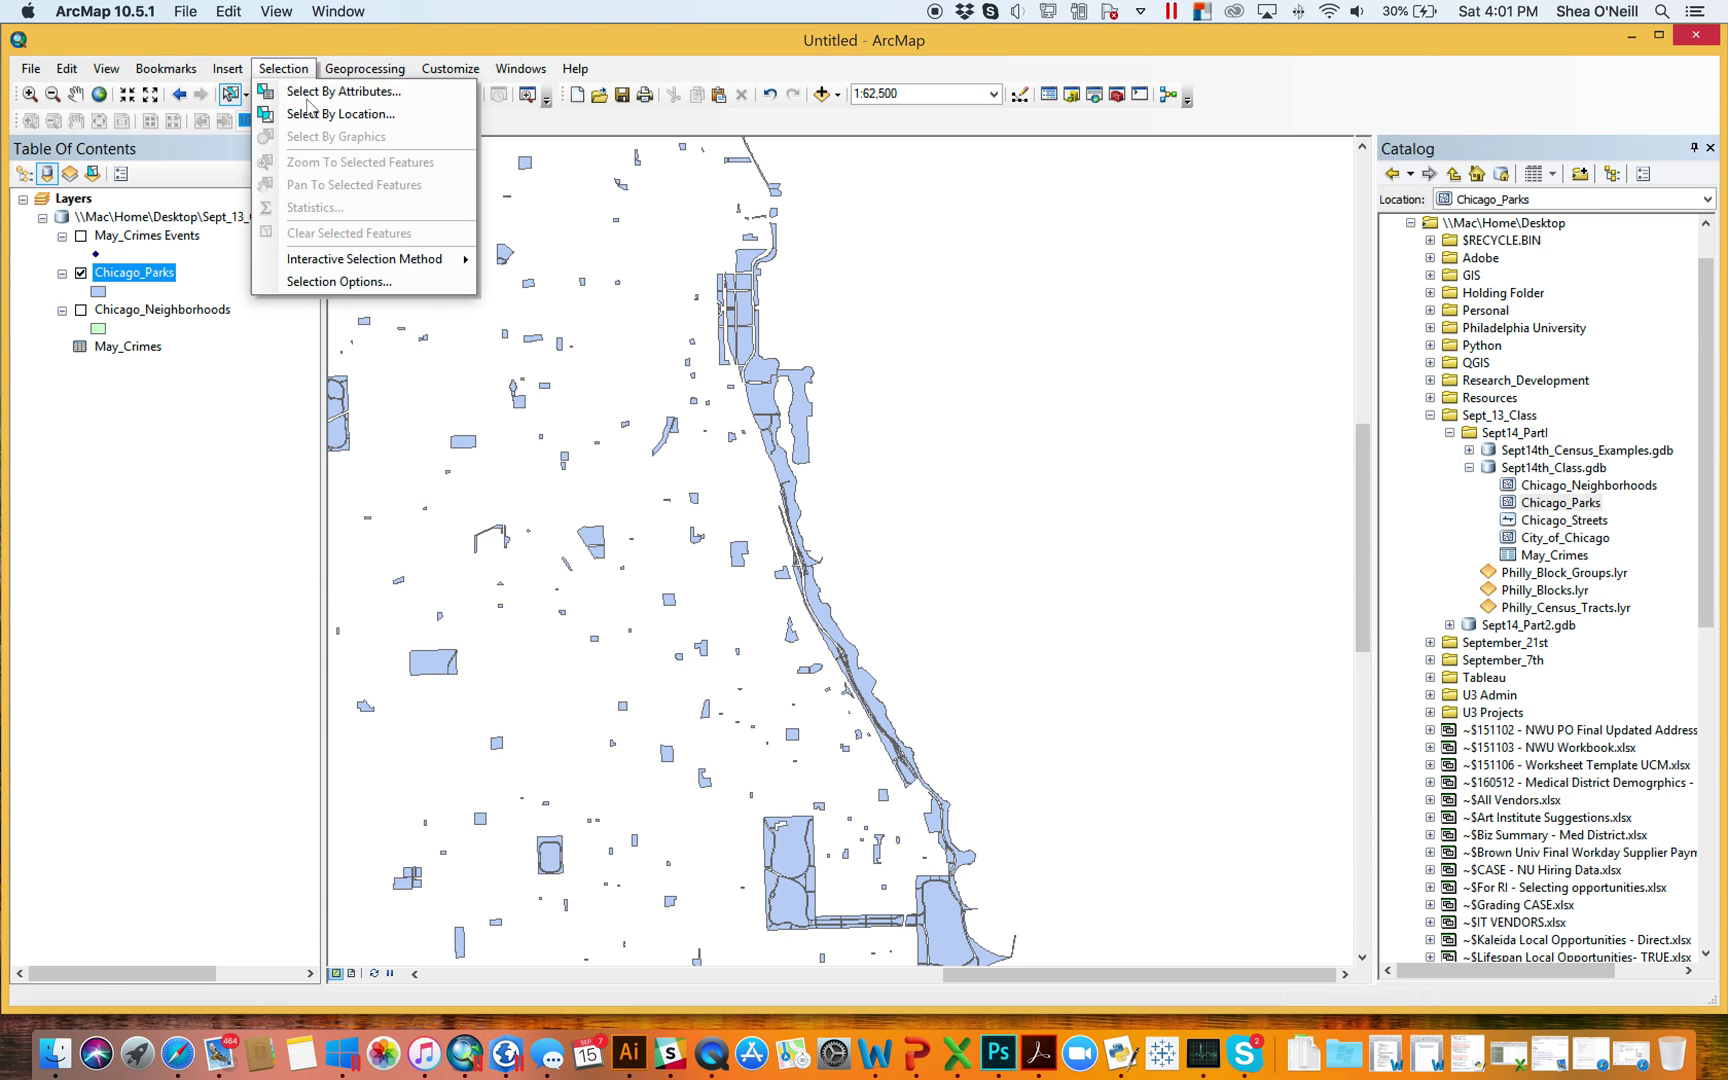
{"action": "left_click", "coordinate": [323, 116]}
{"action": "left_click_drag", "start_coordinate": [218, 78], "coordinate": [1288, 170]}
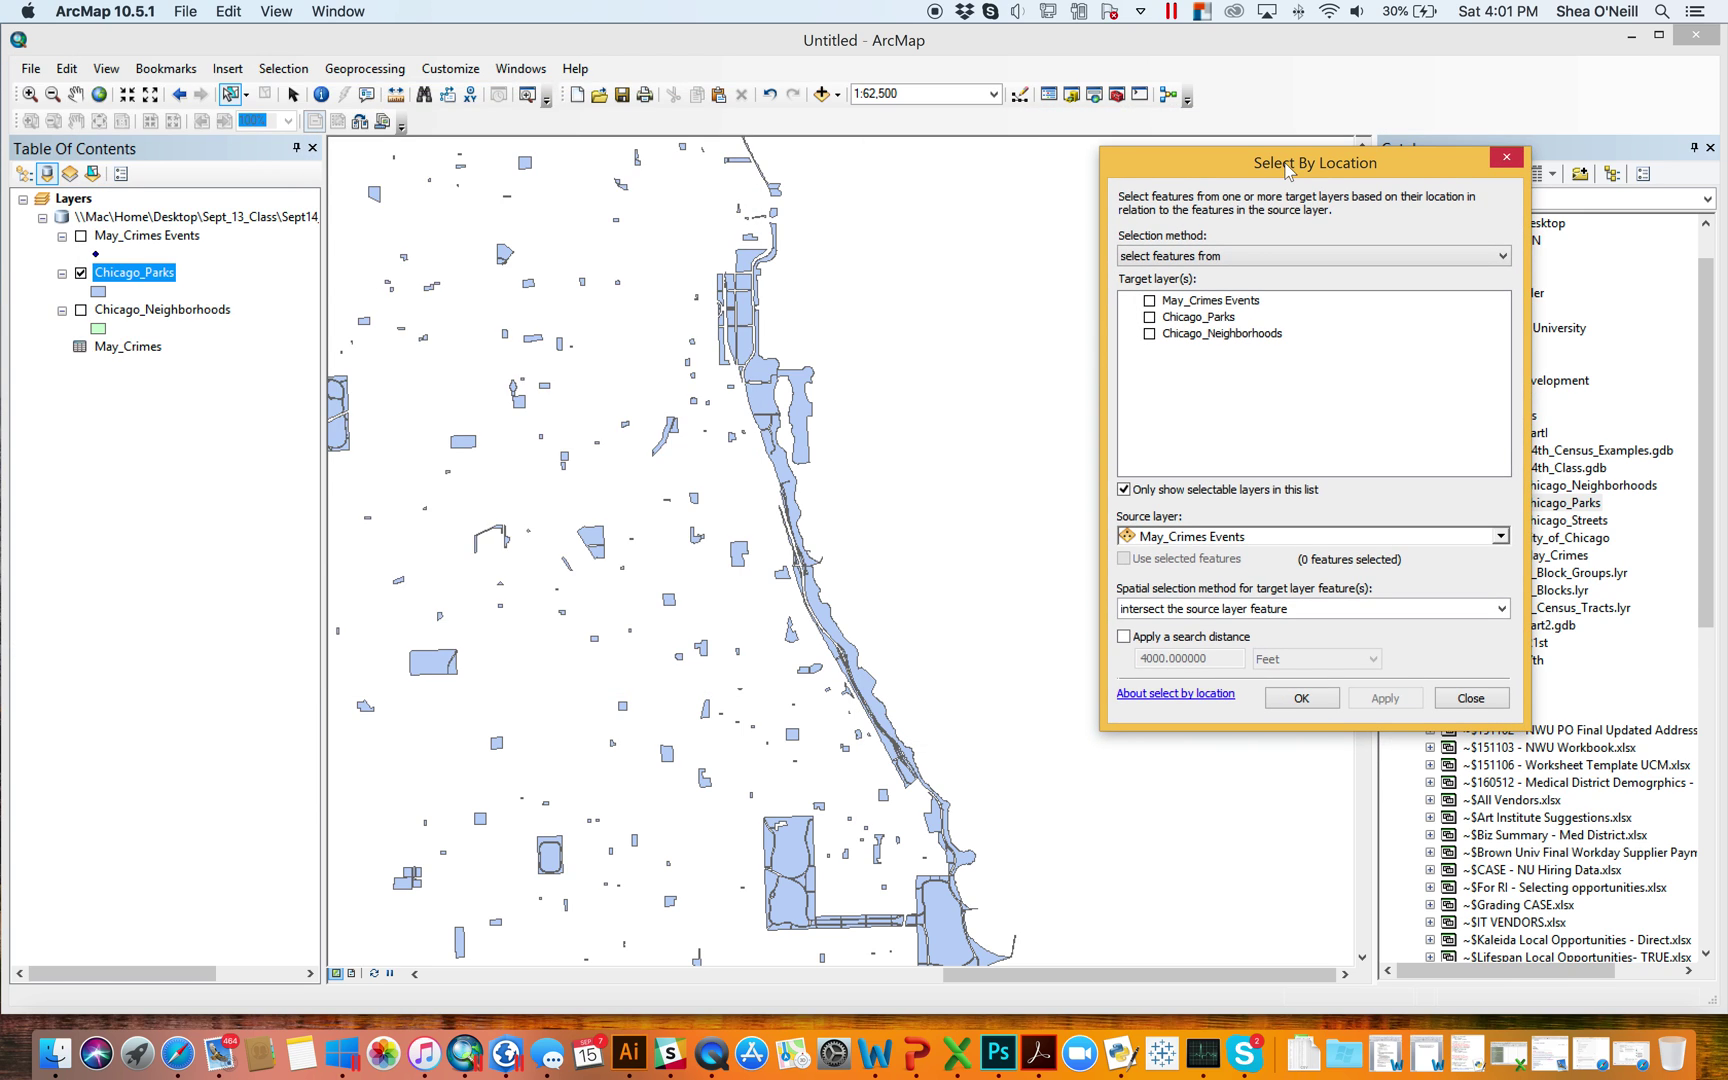
{"action": "left_click", "coordinate": [1150, 301]}
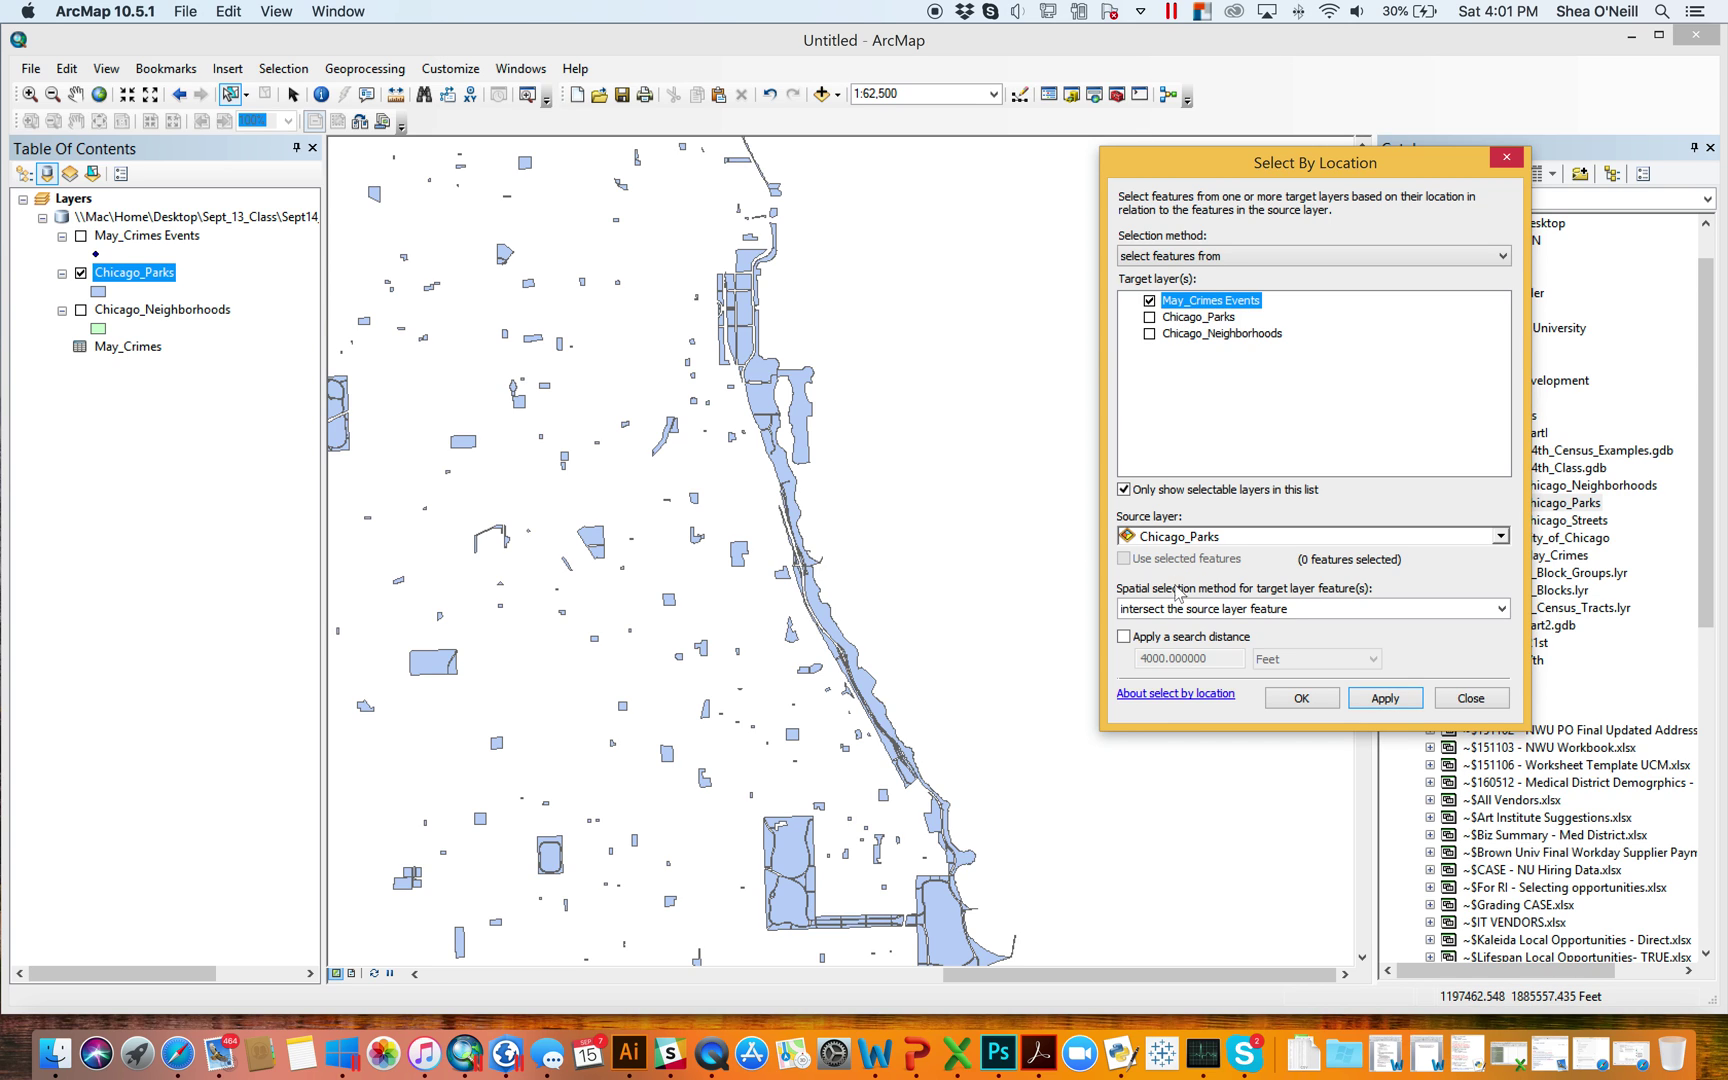
- Review the spatial selection methods and choose "are within a distance of the source layer feature"
{"action": "left_click", "coordinate": [1222, 611]}
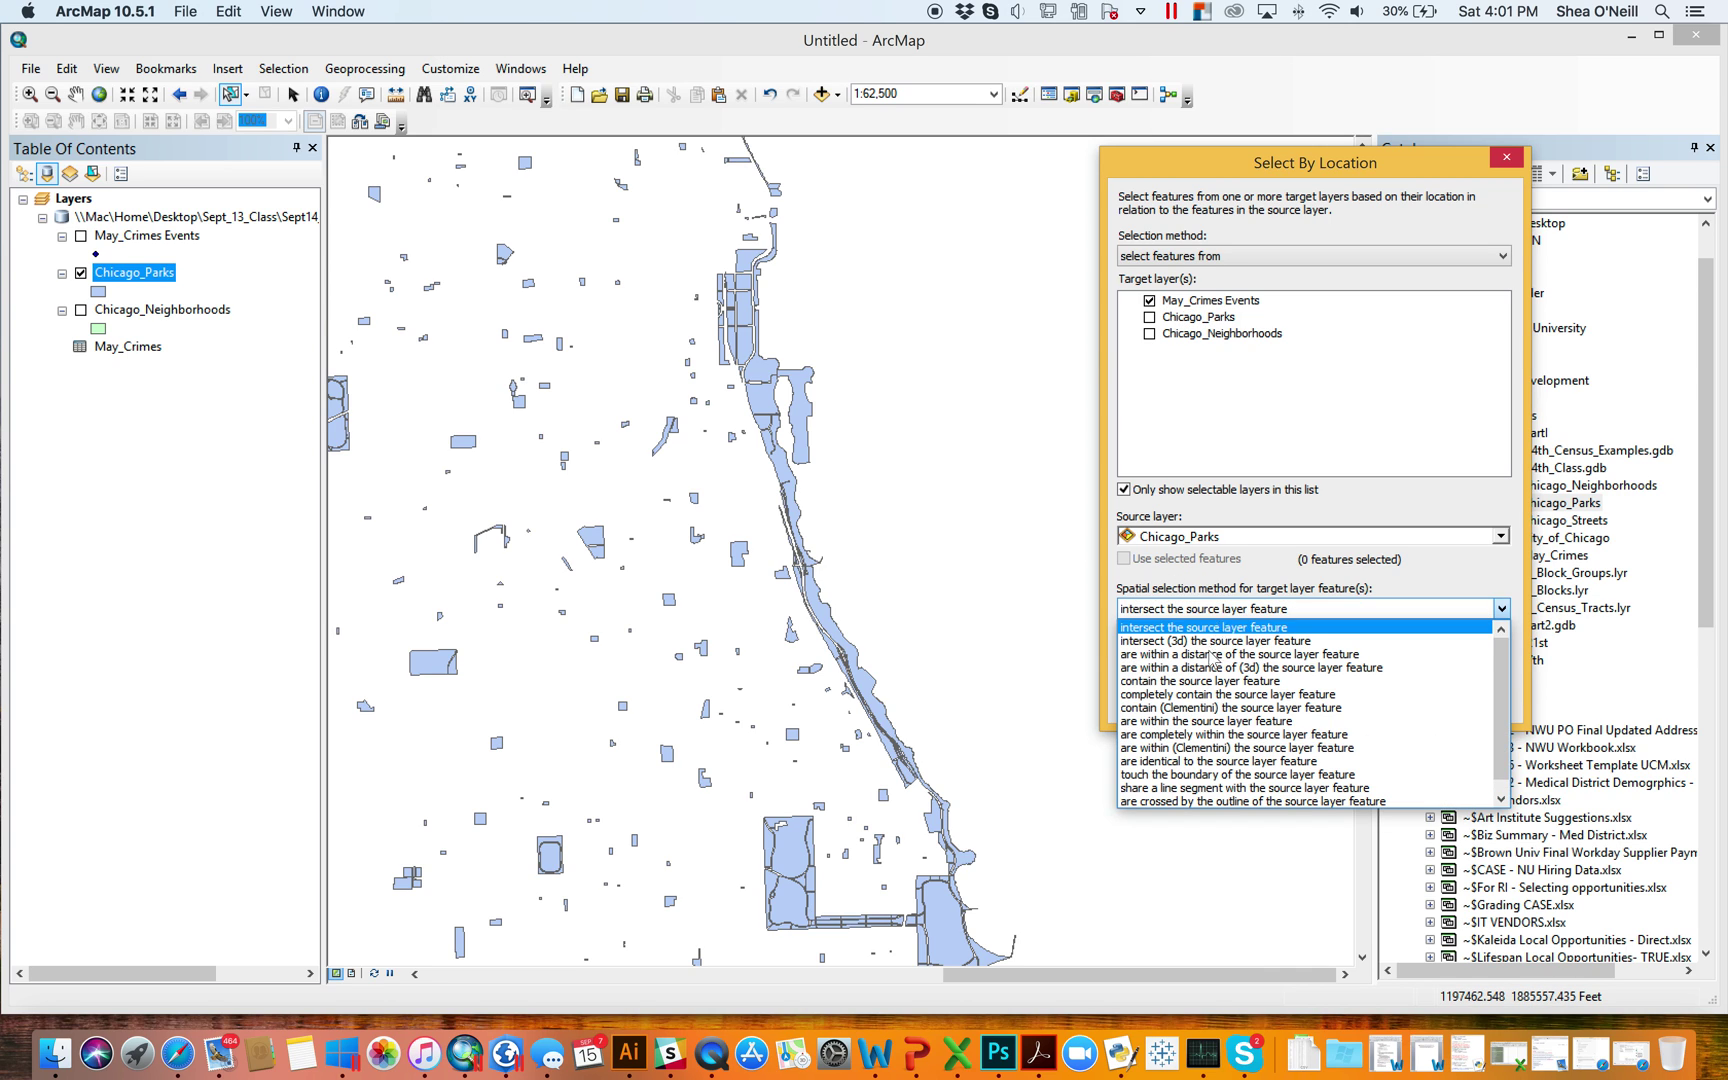
{"action": "scroll", "coordinate": [1200, 680], "scroll_direction": "down", "scroll_amount": 1}
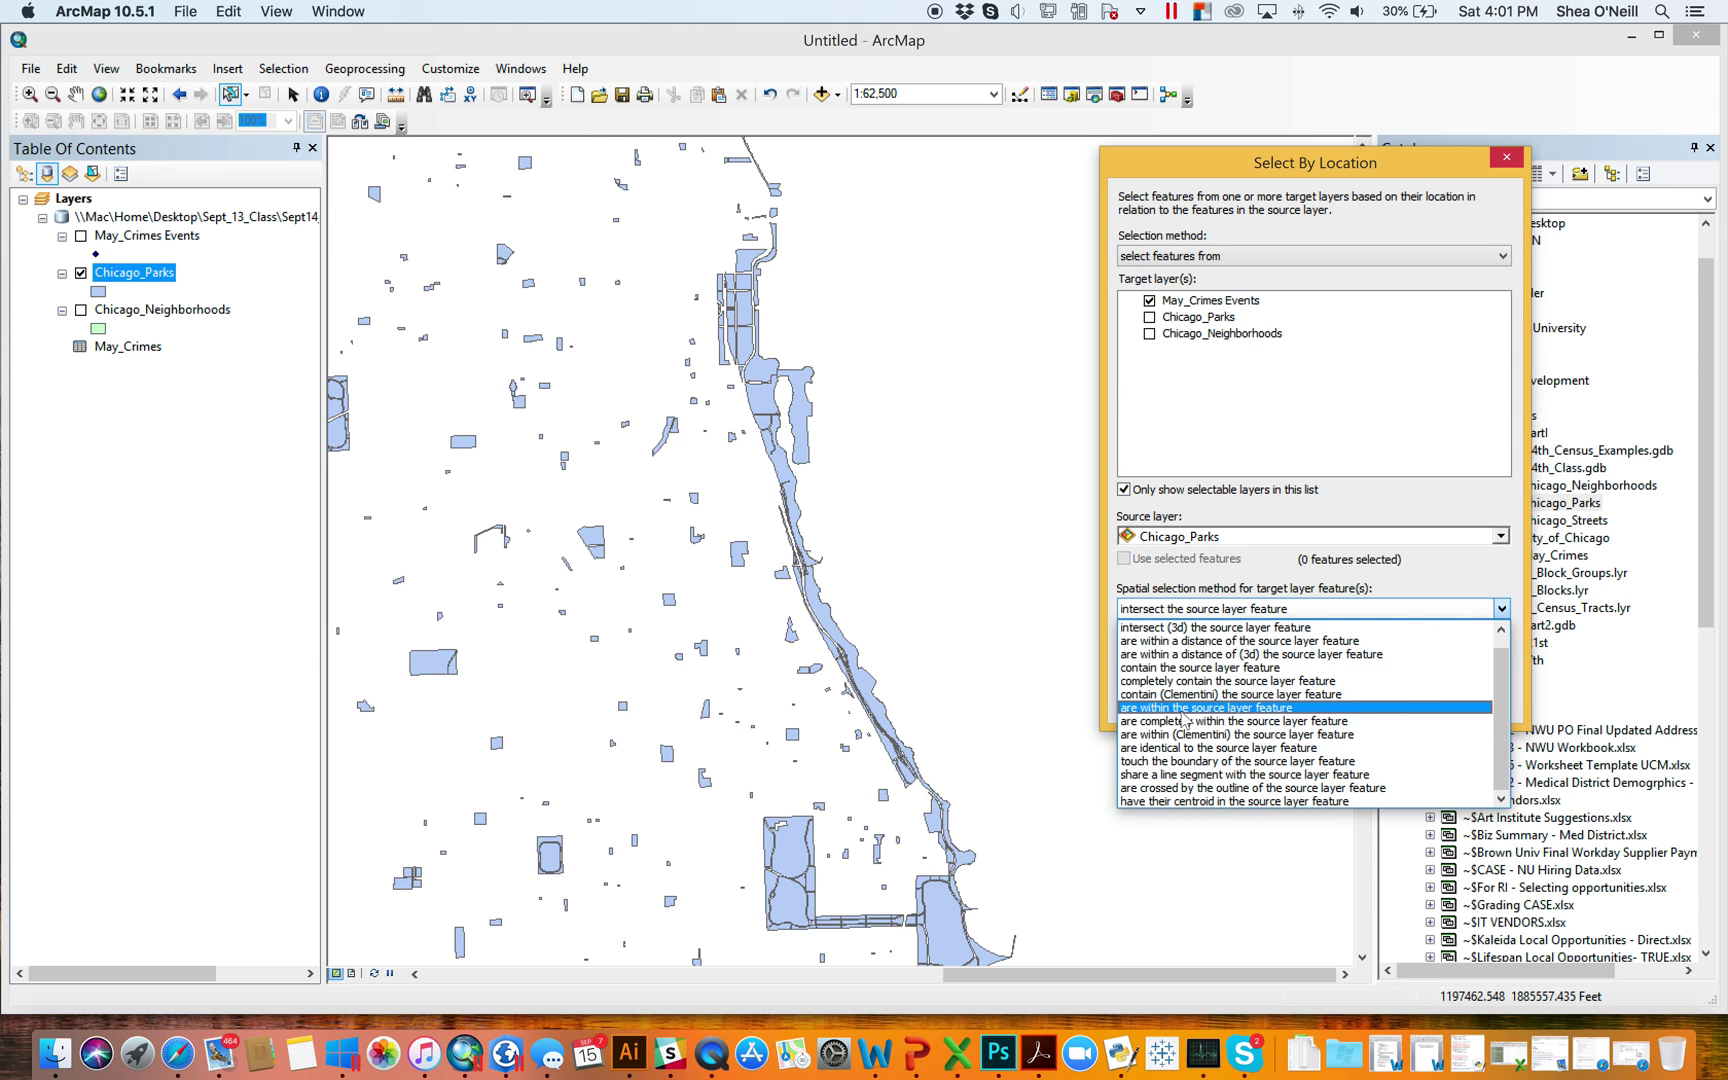
{"action": "scroll", "coordinate": [1208, 702], "scroll_direction": "up", "scroll_amount": 1}
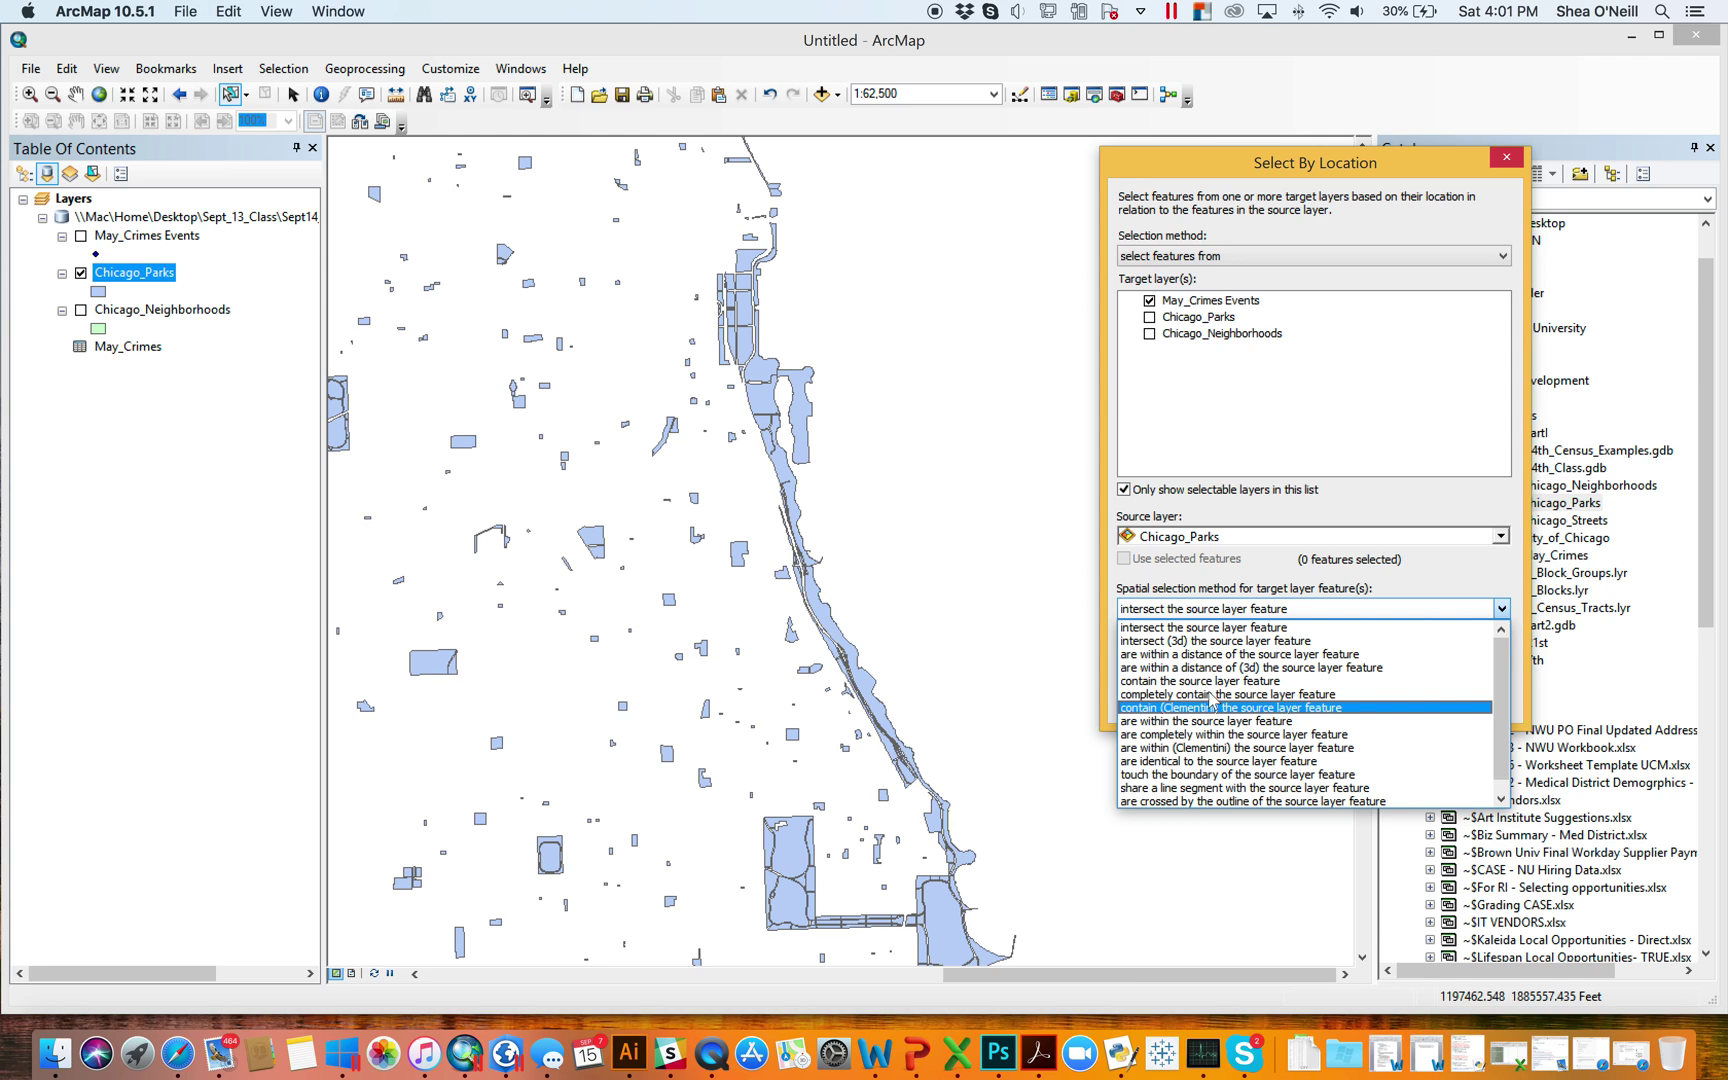
{"action": "scroll", "coordinate": [1247, 712], "scroll_direction": "down", "scroll_amount": 1}
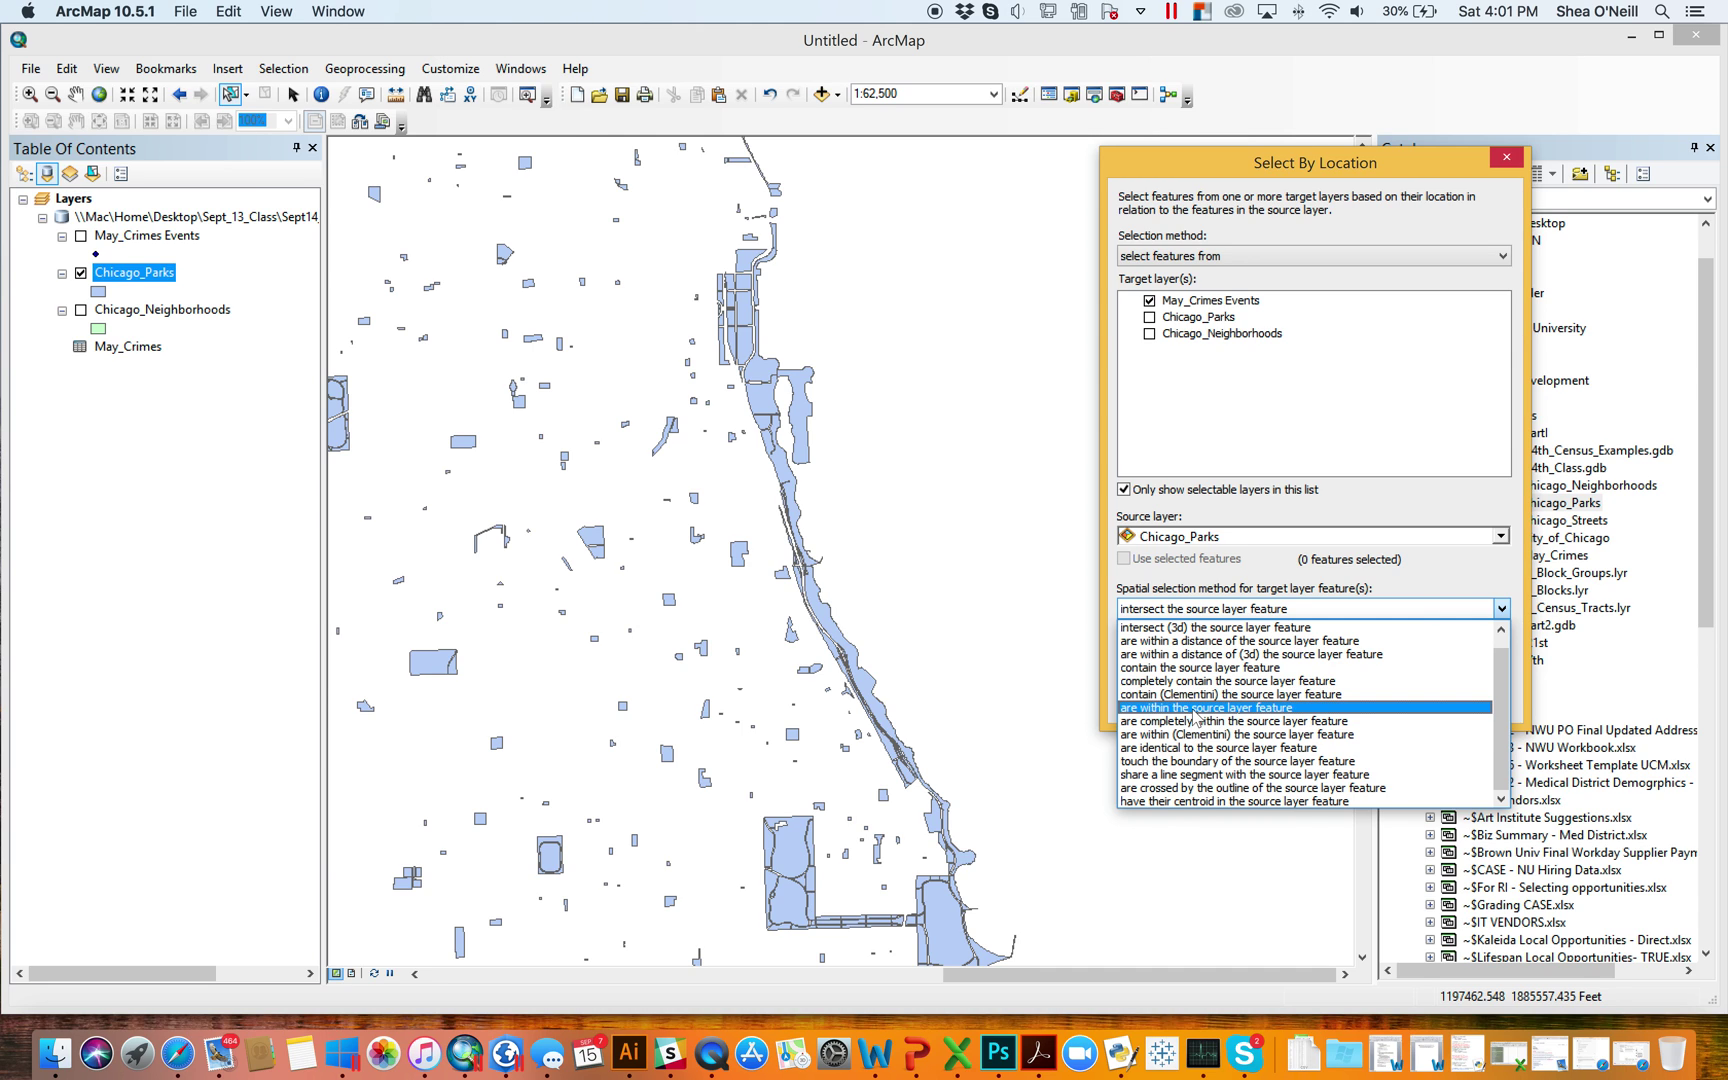
{"action": "scroll", "coordinate": [1205, 666], "scroll_direction": "up", "scroll_amount": 1}
{"action": "left_click", "coordinate": [1230, 654]}
- Apply the selection with a search distance of 1000 feet and display the May_Crimes Events layer
{"action": "left_click_drag", "start_coordinate": [1212, 657], "coordinate": [1136, 658]}
{"action": "type", "text": "1000"}
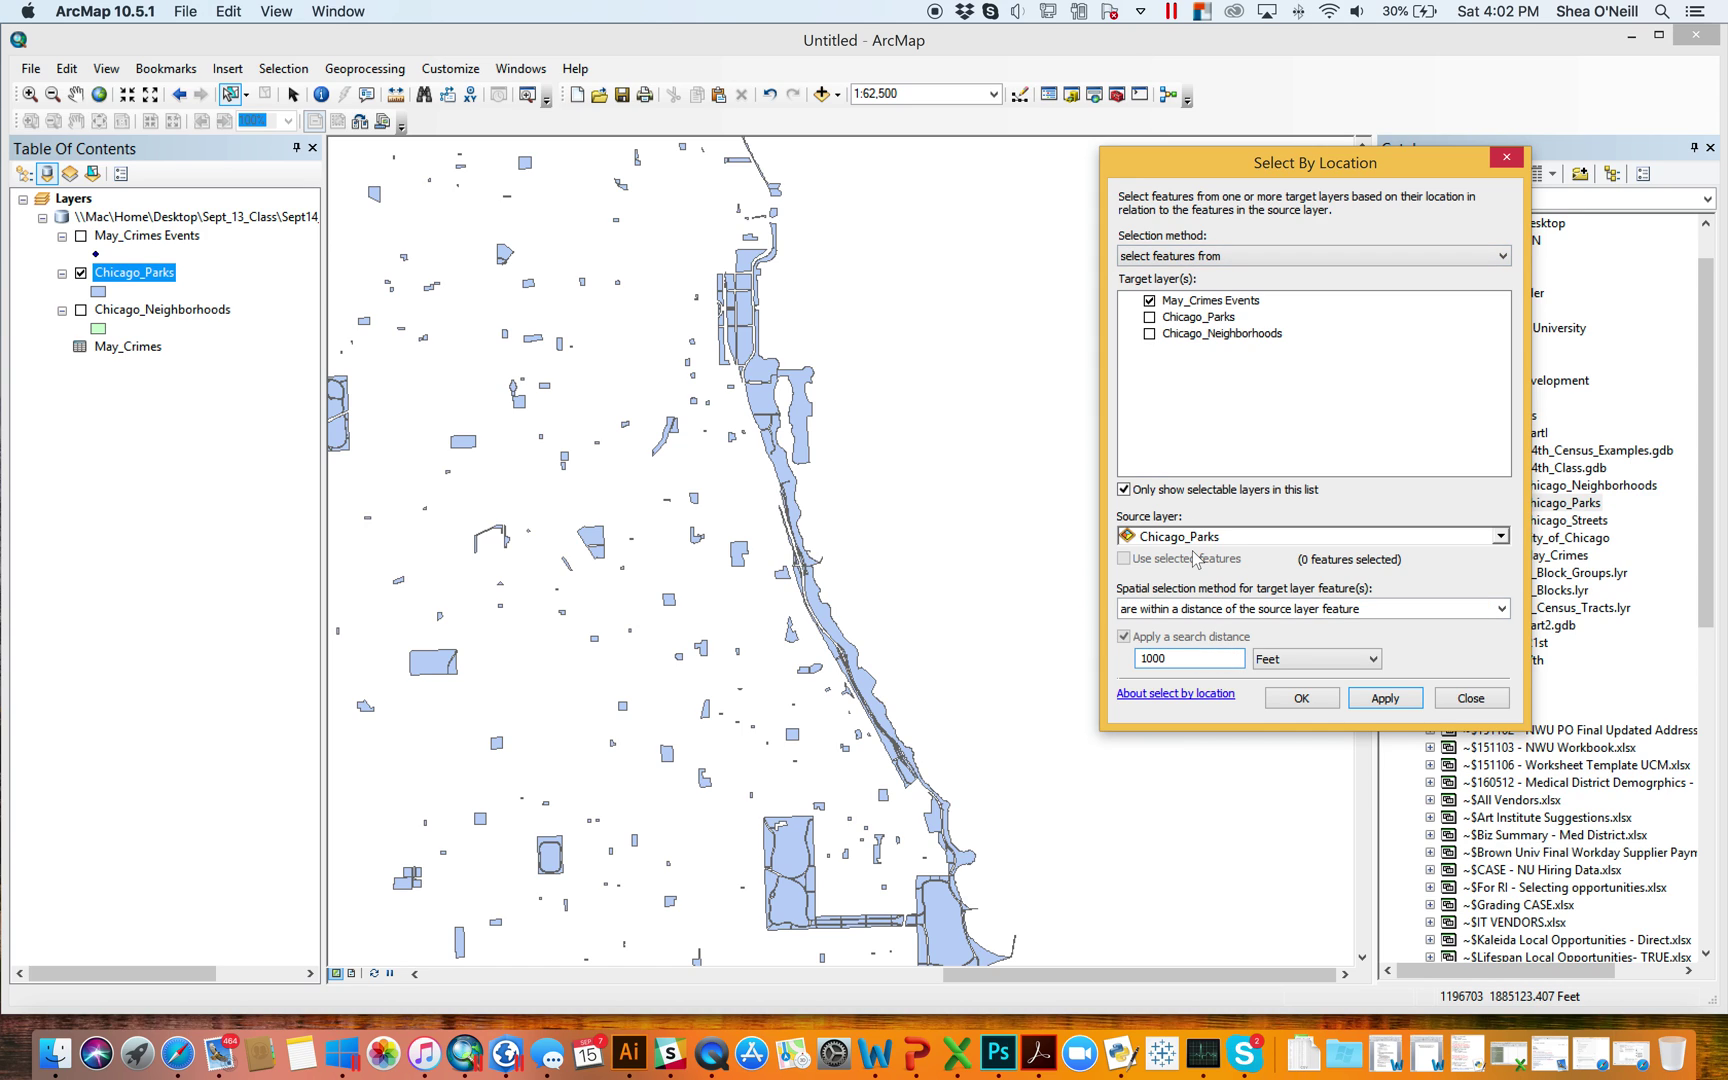
{"action": "left_click", "coordinate": [1381, 700]}
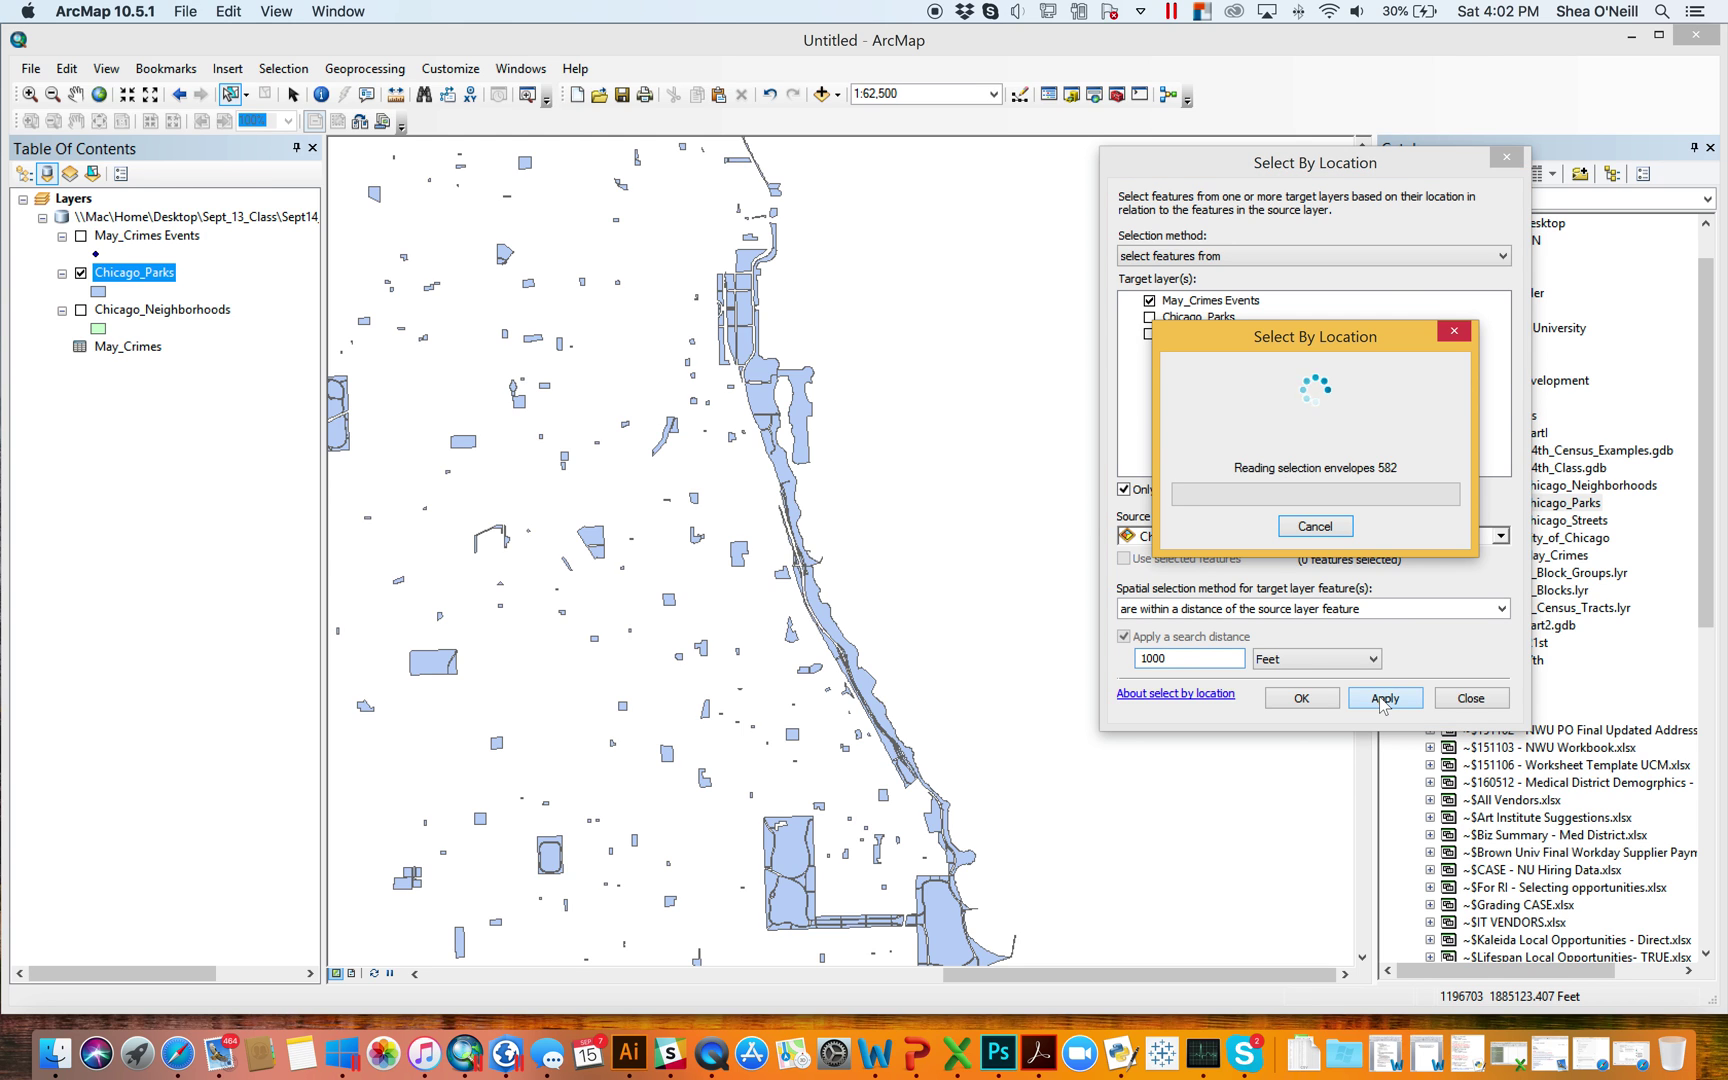
{"action": "left_click", "coordinate": [81, 236]}
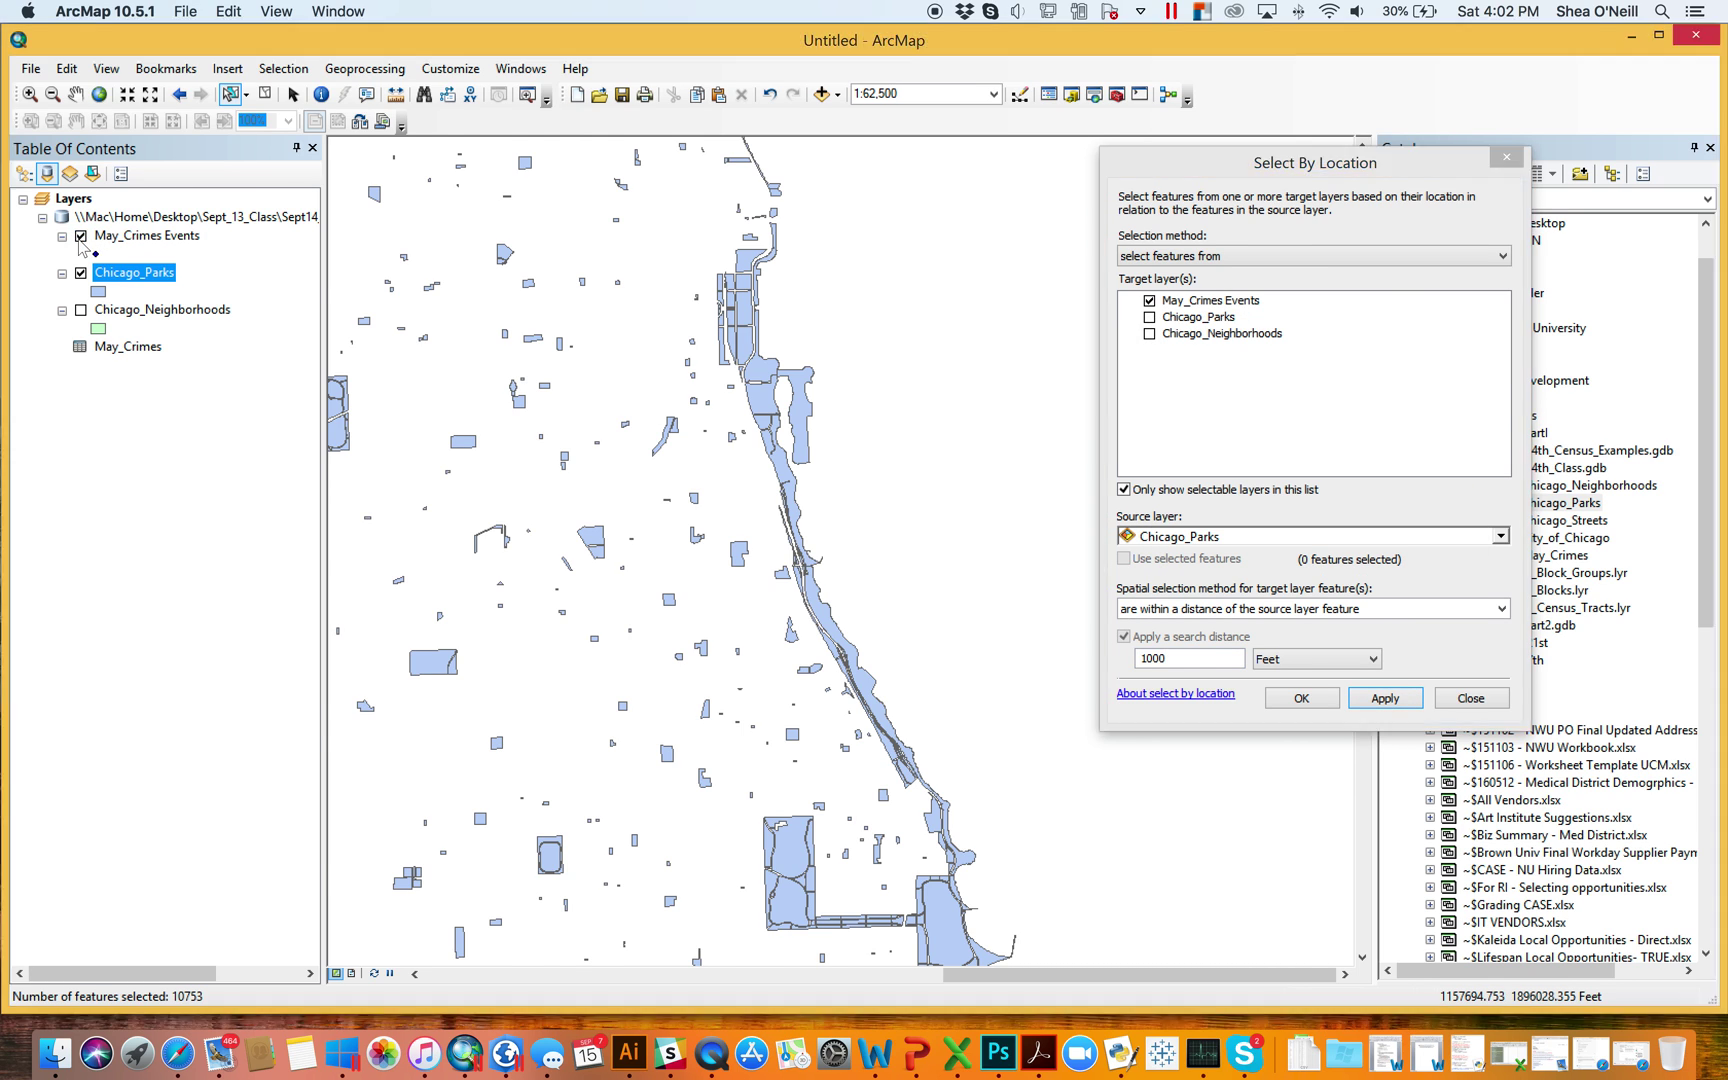
- Remove the crimes within 500 feet of Chicago_Parks from the currently selected features
{"action": "left_click", "coordinate": [1264, 258]}
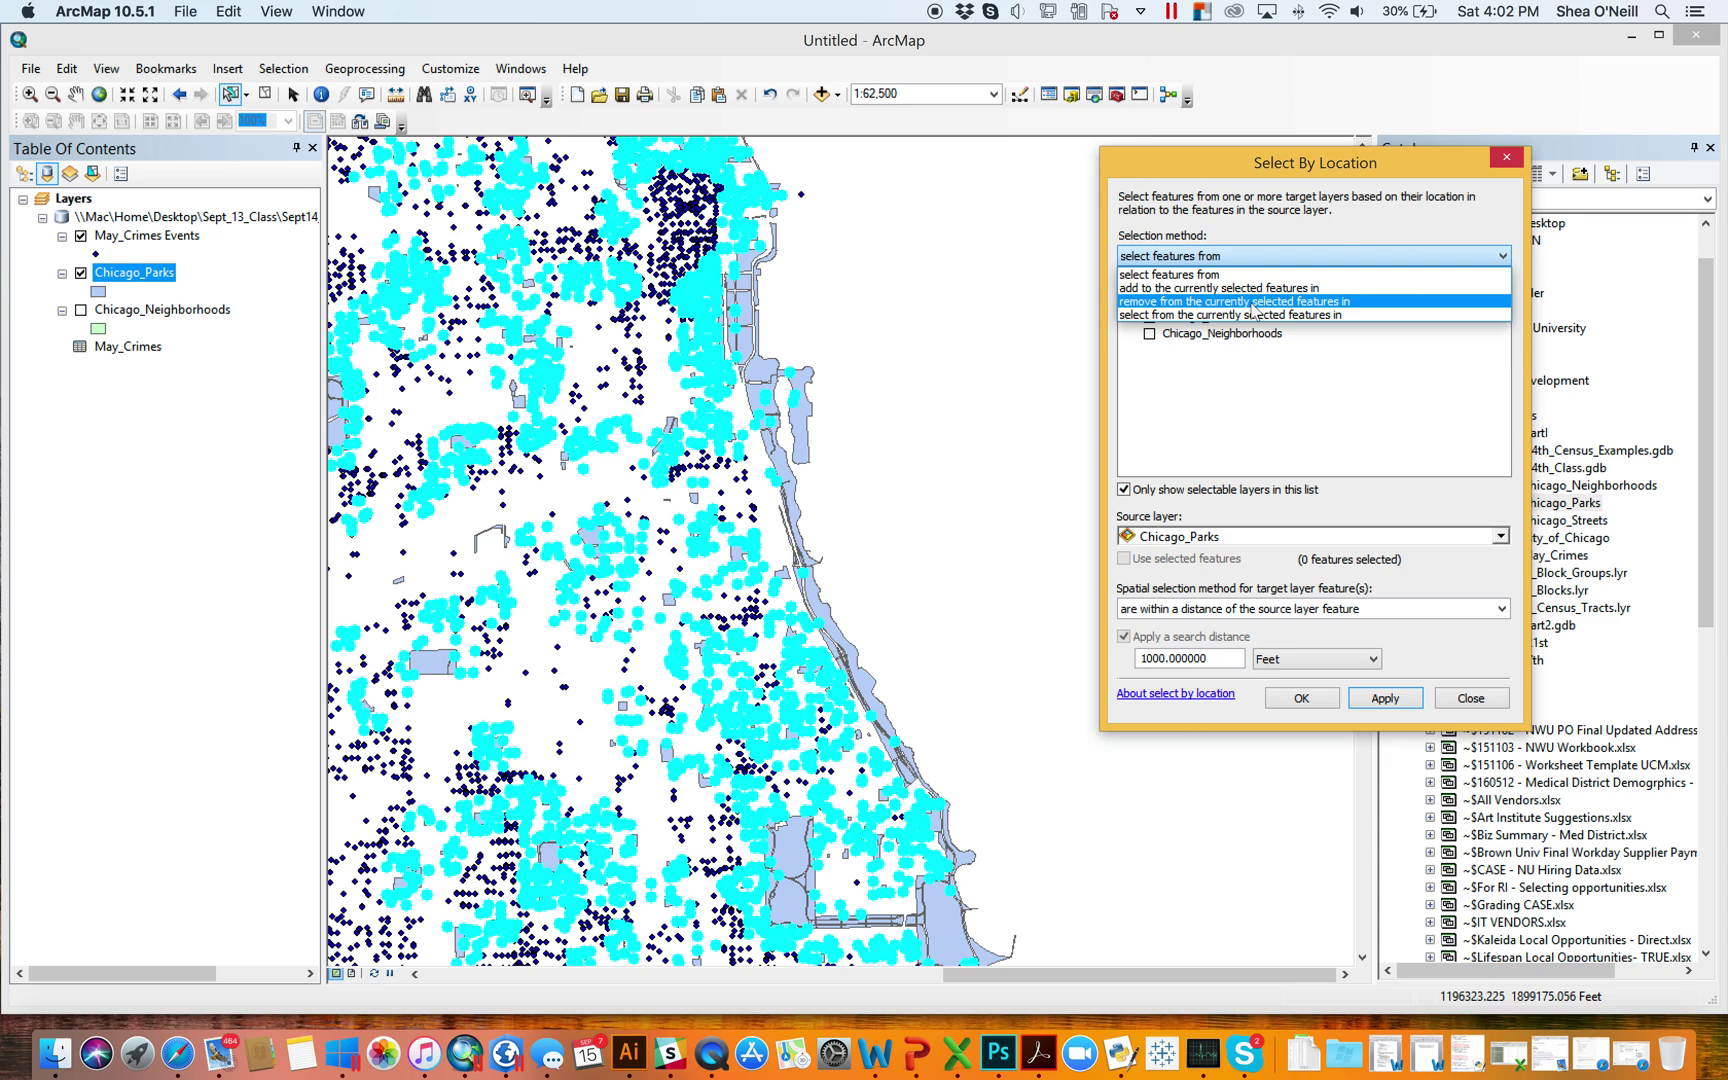
{"action": "left_click", "coordinate": [1254, 302]}
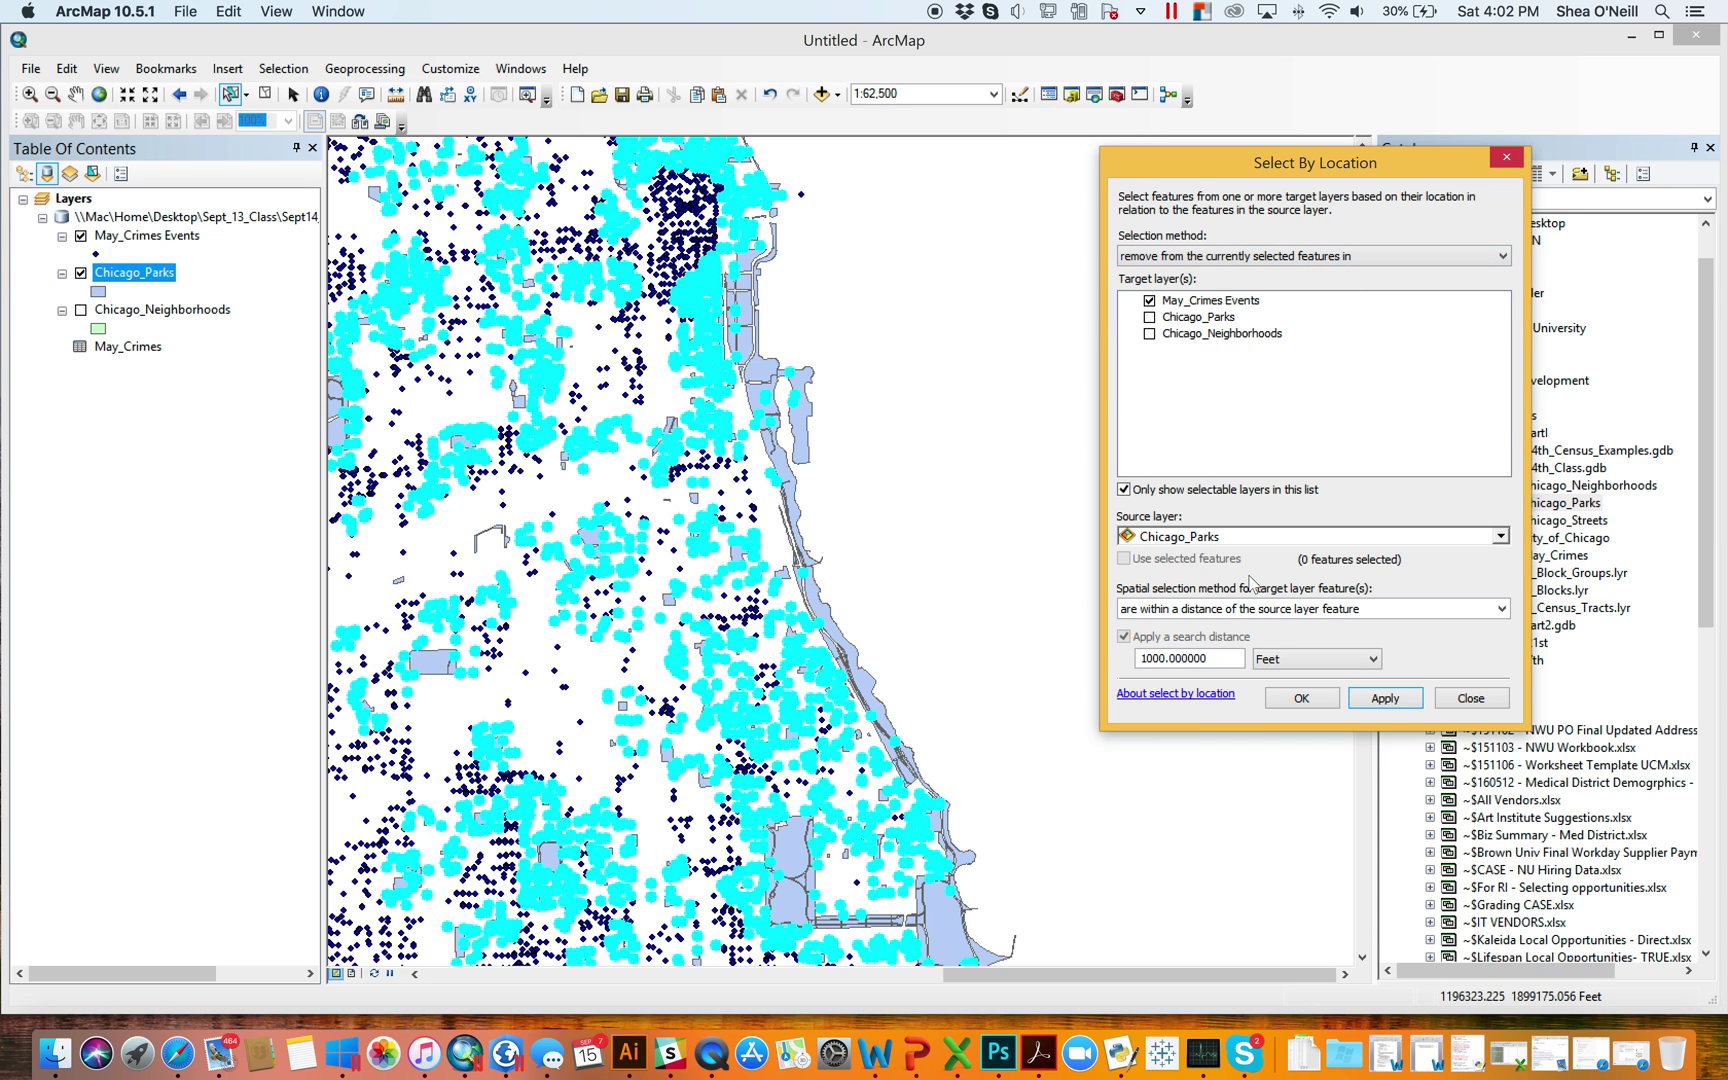
{"action": "double_click", "coordinate": [1215, 656]}
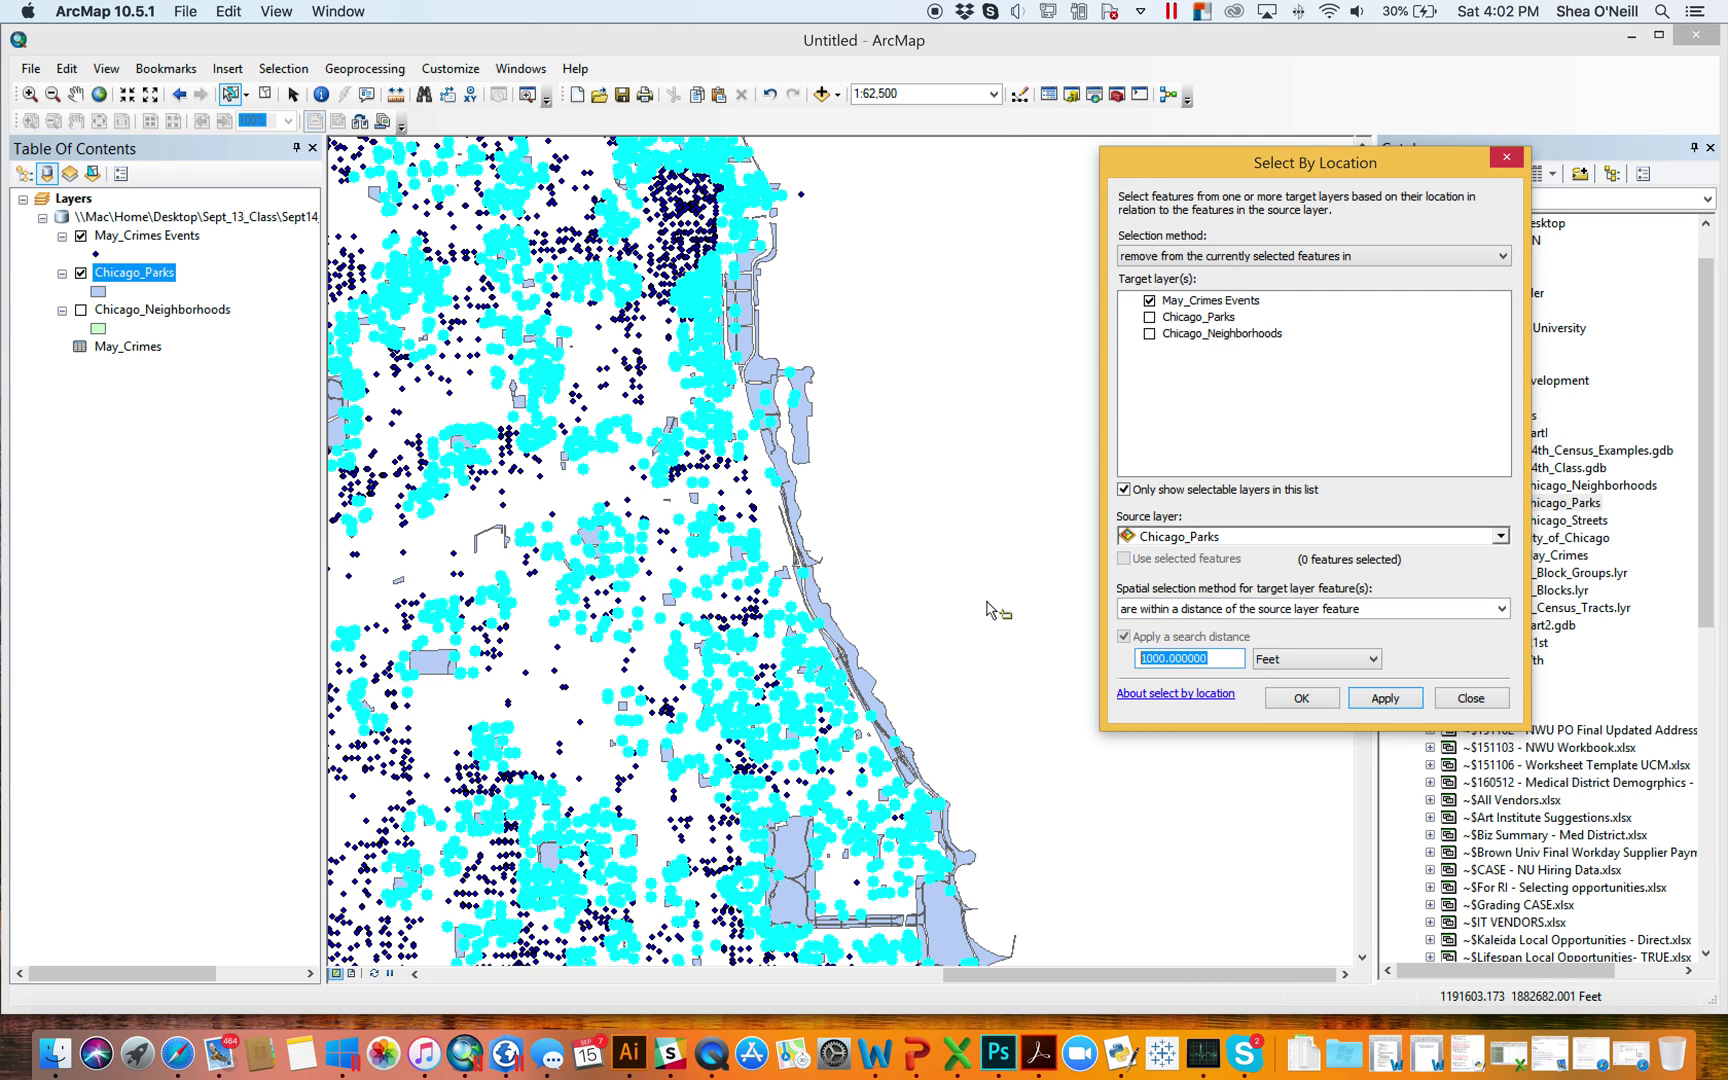
{"action": "type", "text": "5"}
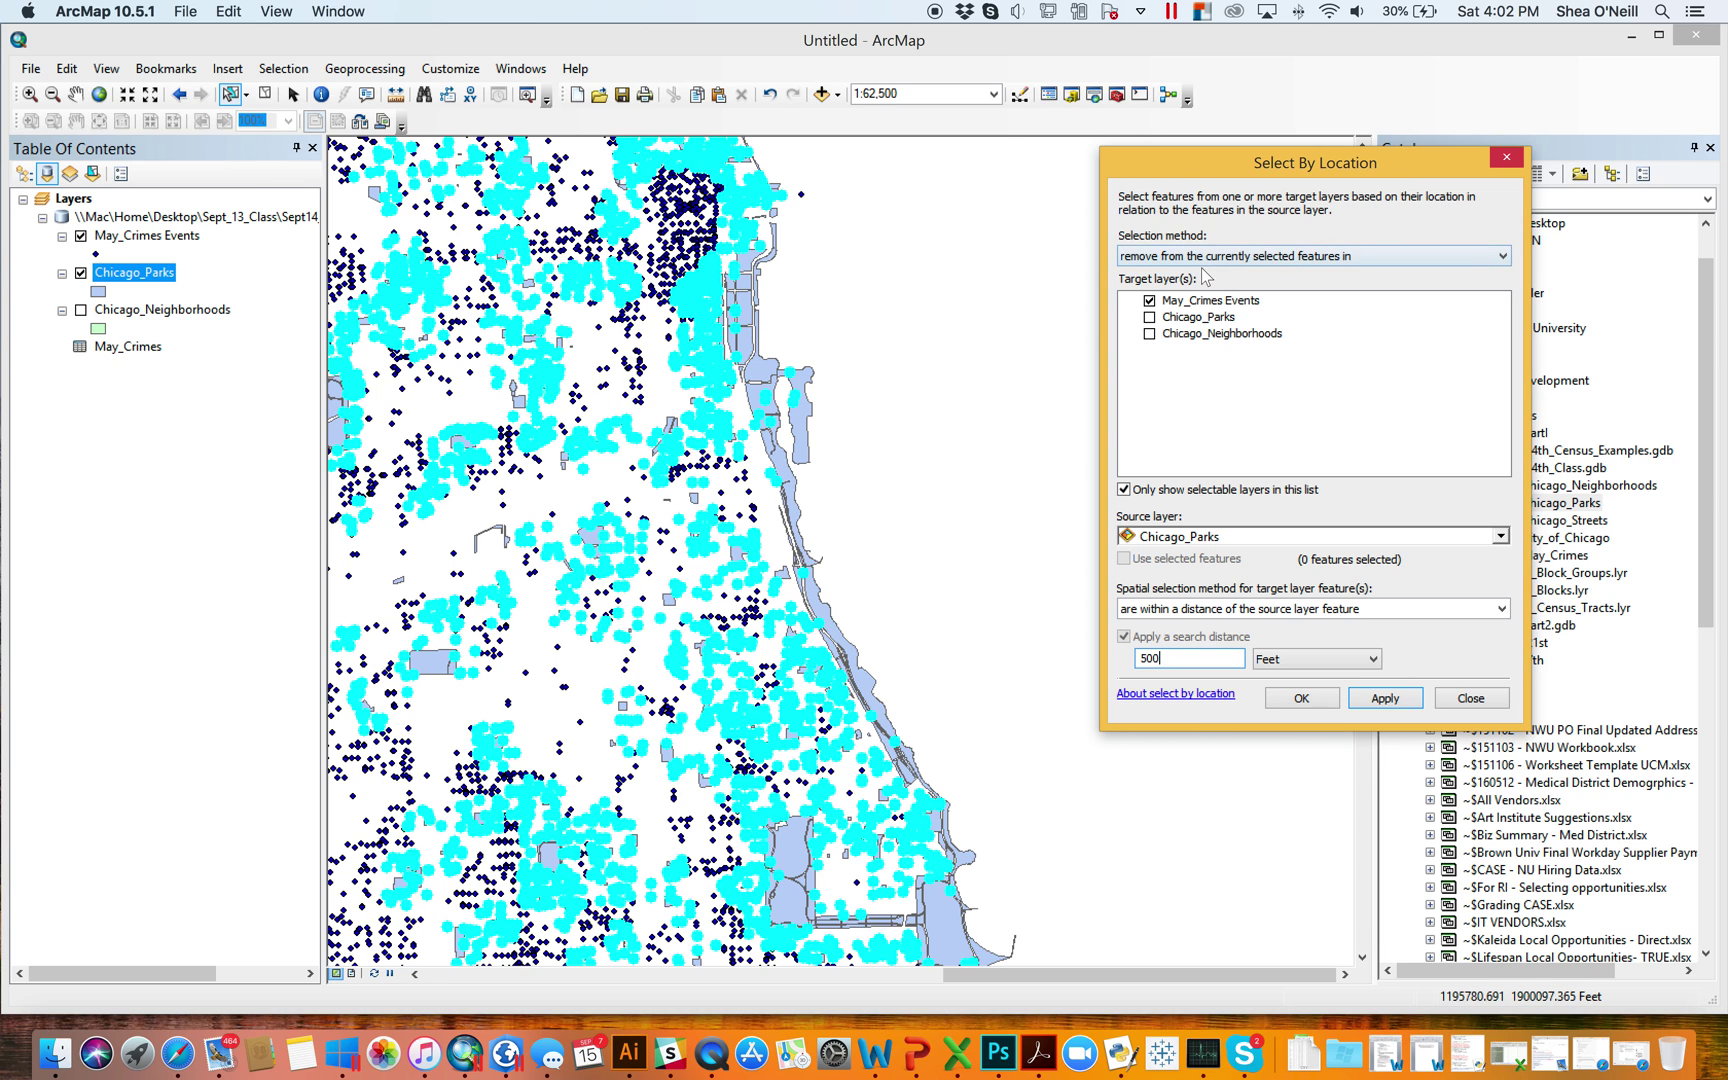
{"action": "left_click", "coordinate": [1390, 704]}
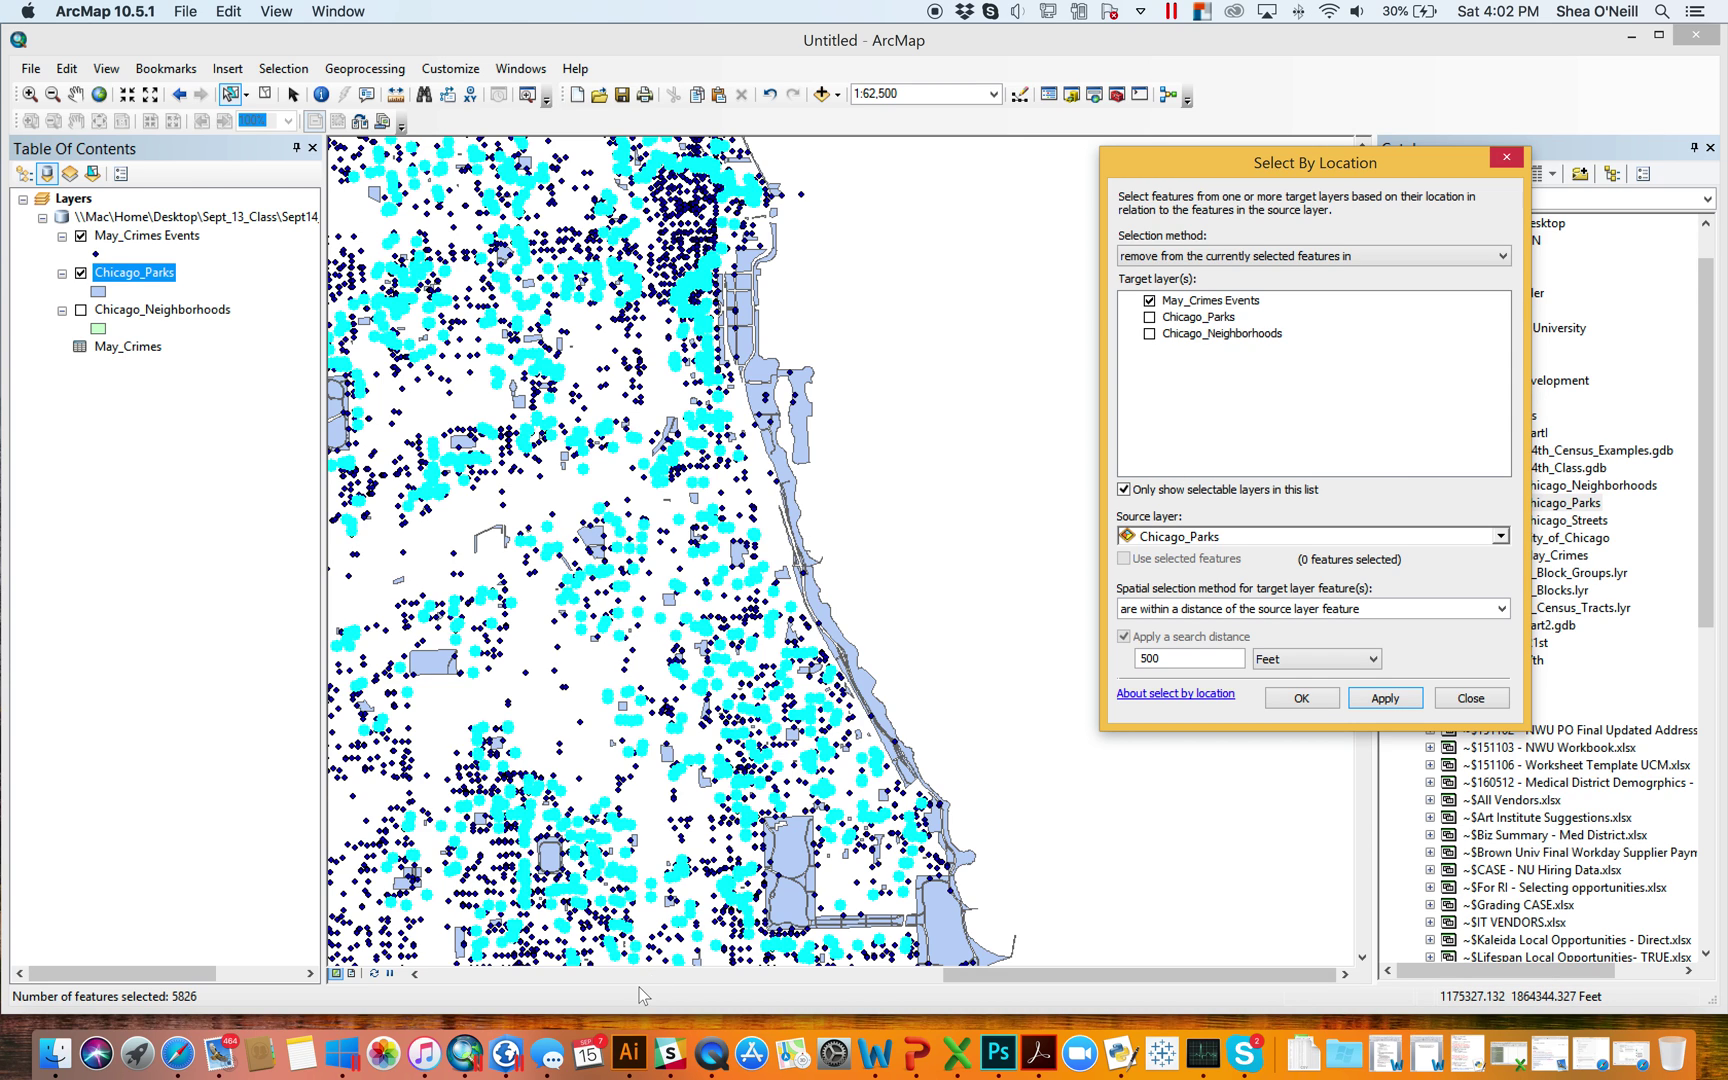
- Switch to ArcGIS Pro and start Select Layer By Location with the relationship Within a distance
{"action": "left_click", "coordinate": [509, 1063]}
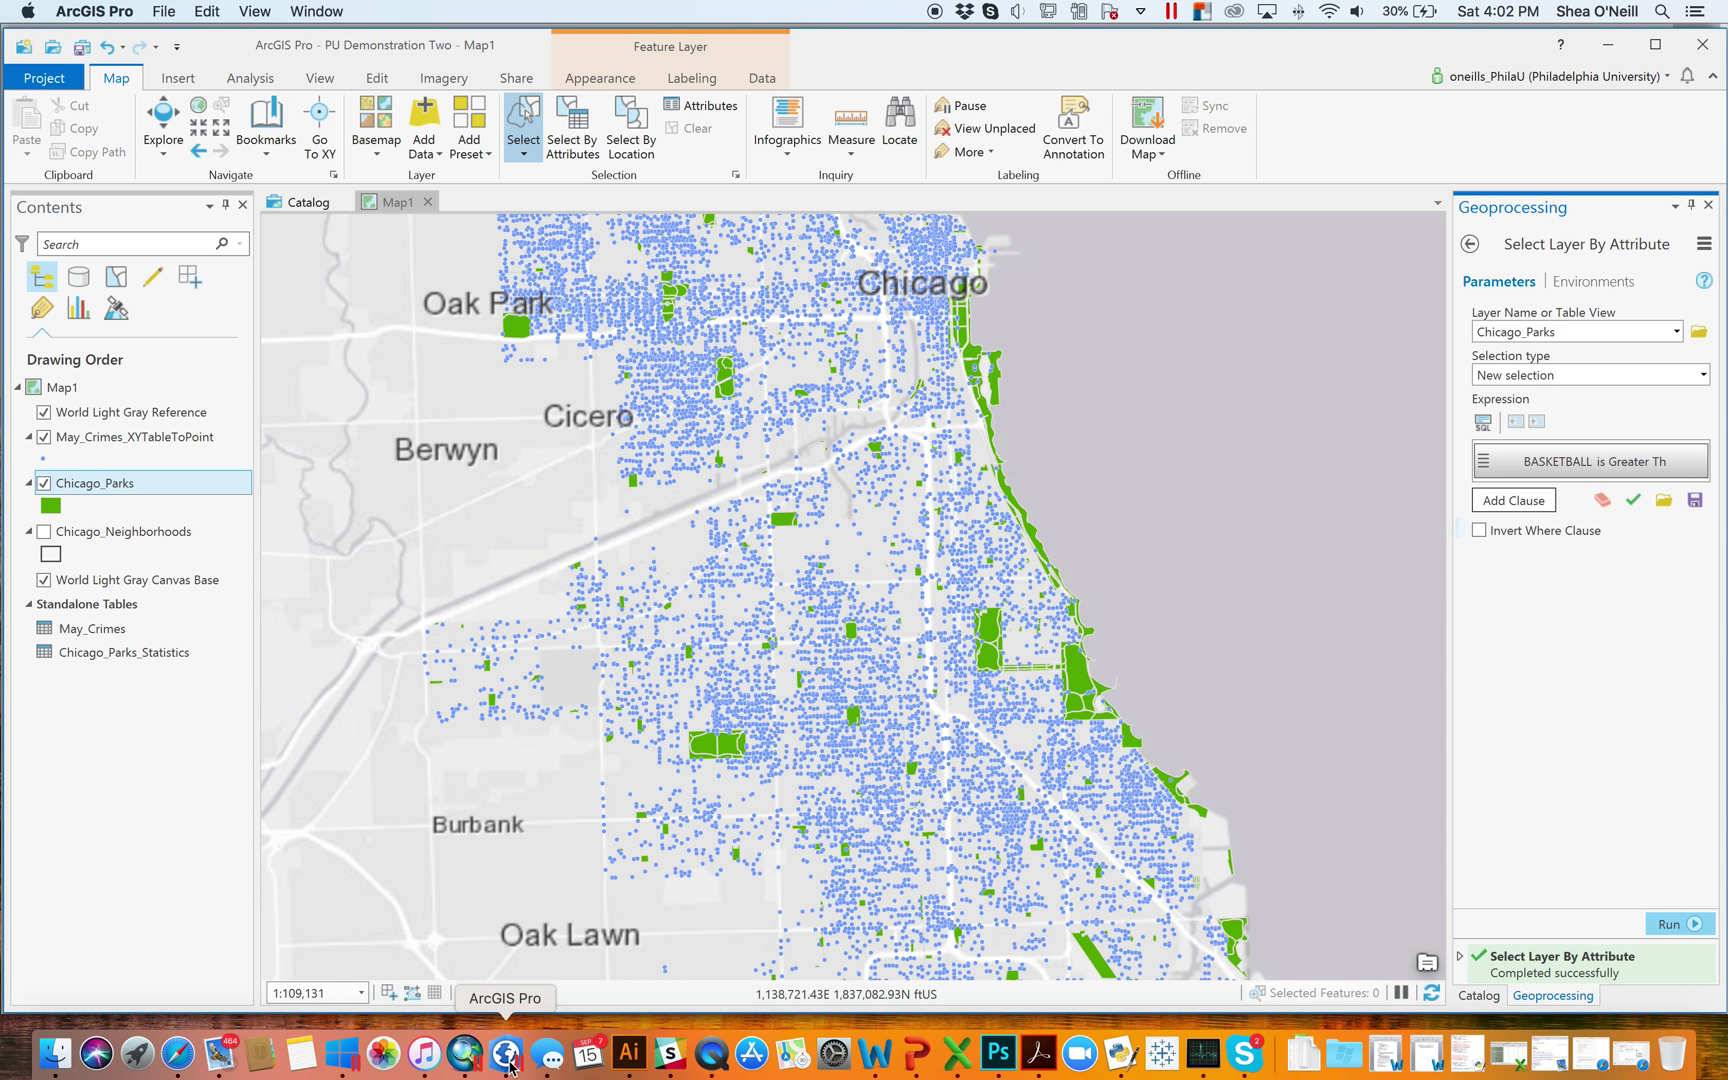
{"action": "left_click", "coordinate": [638, 143]}
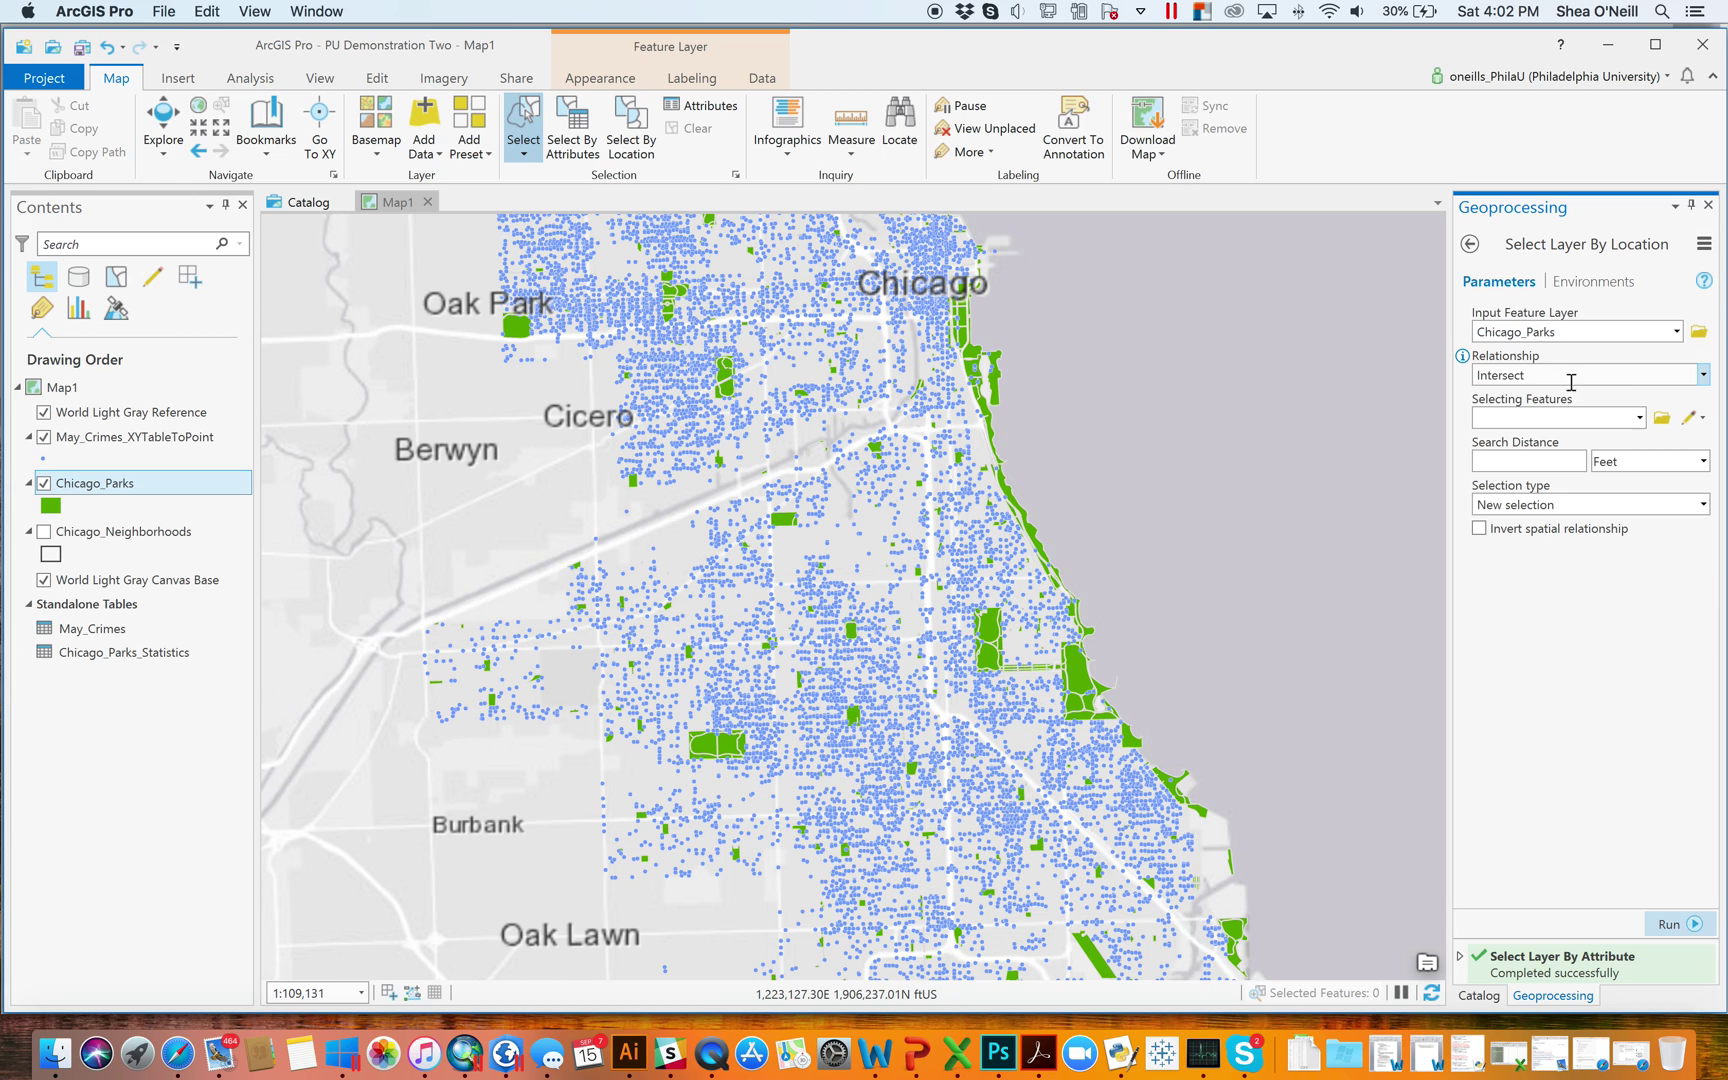
{"action": "left_click", "coordinate": [1704, 376]}
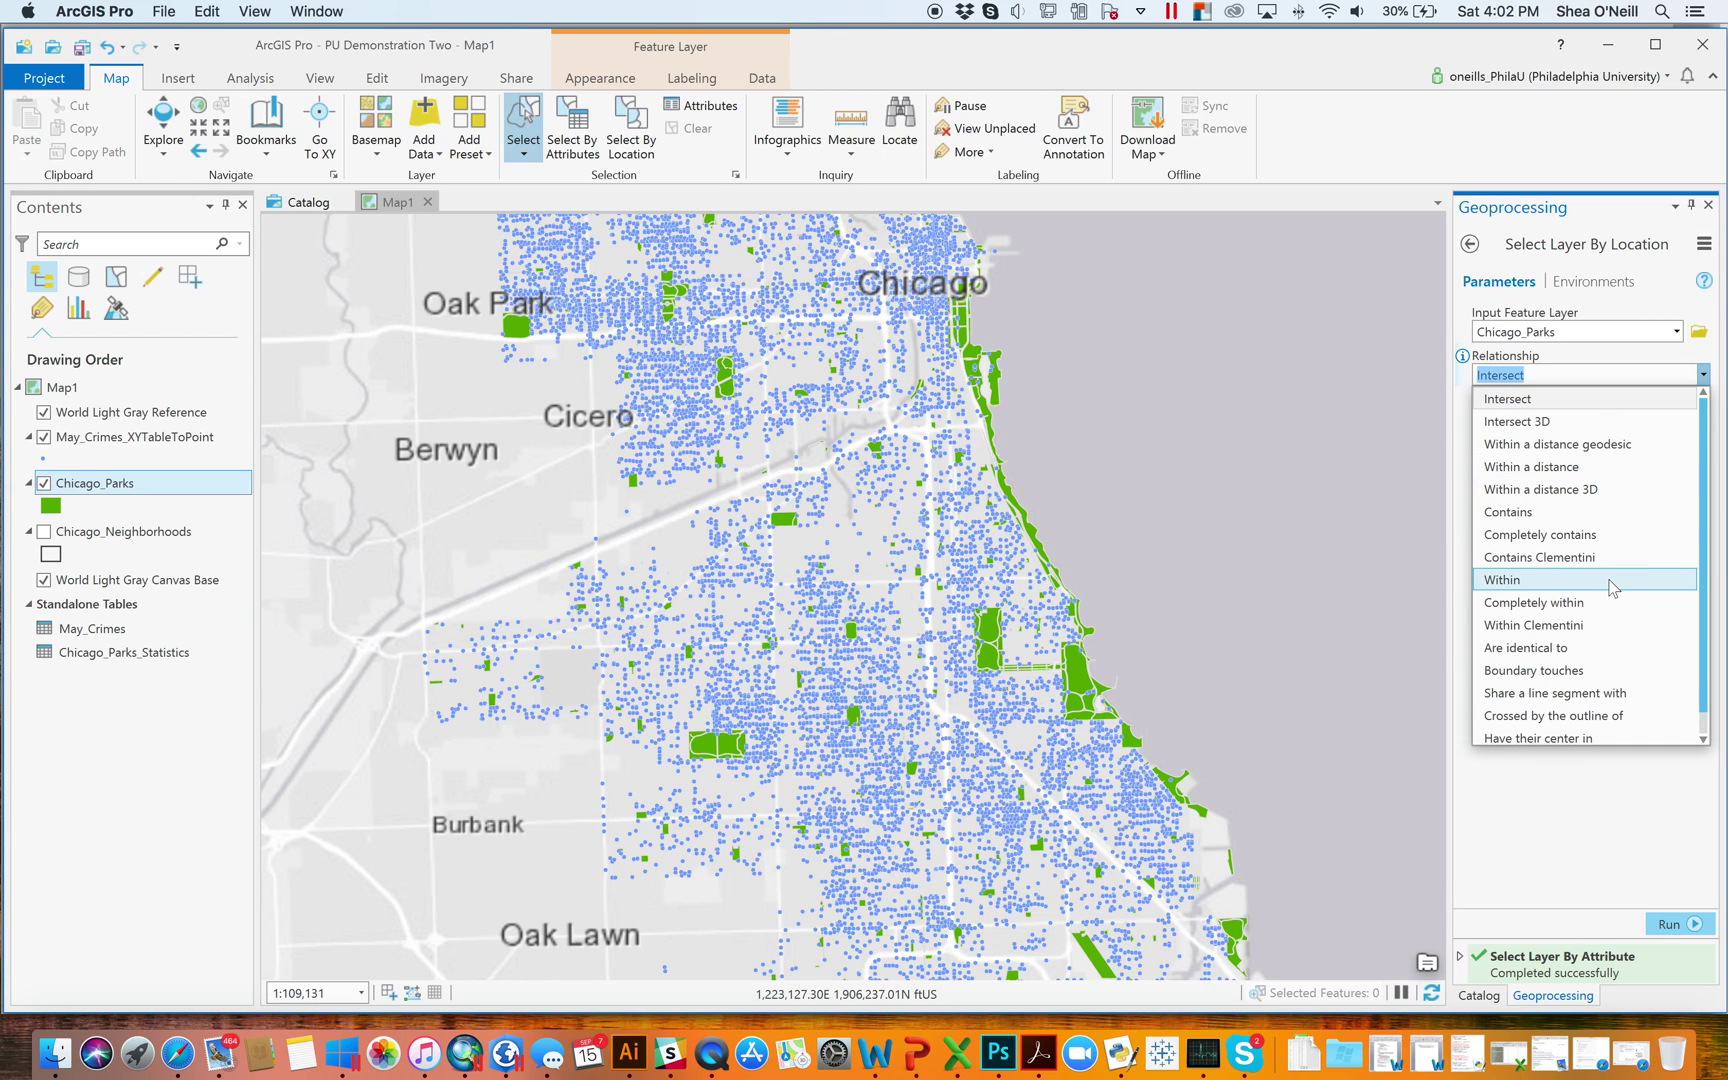
{"action": "left_click", "coordinate": [1577, 467]}
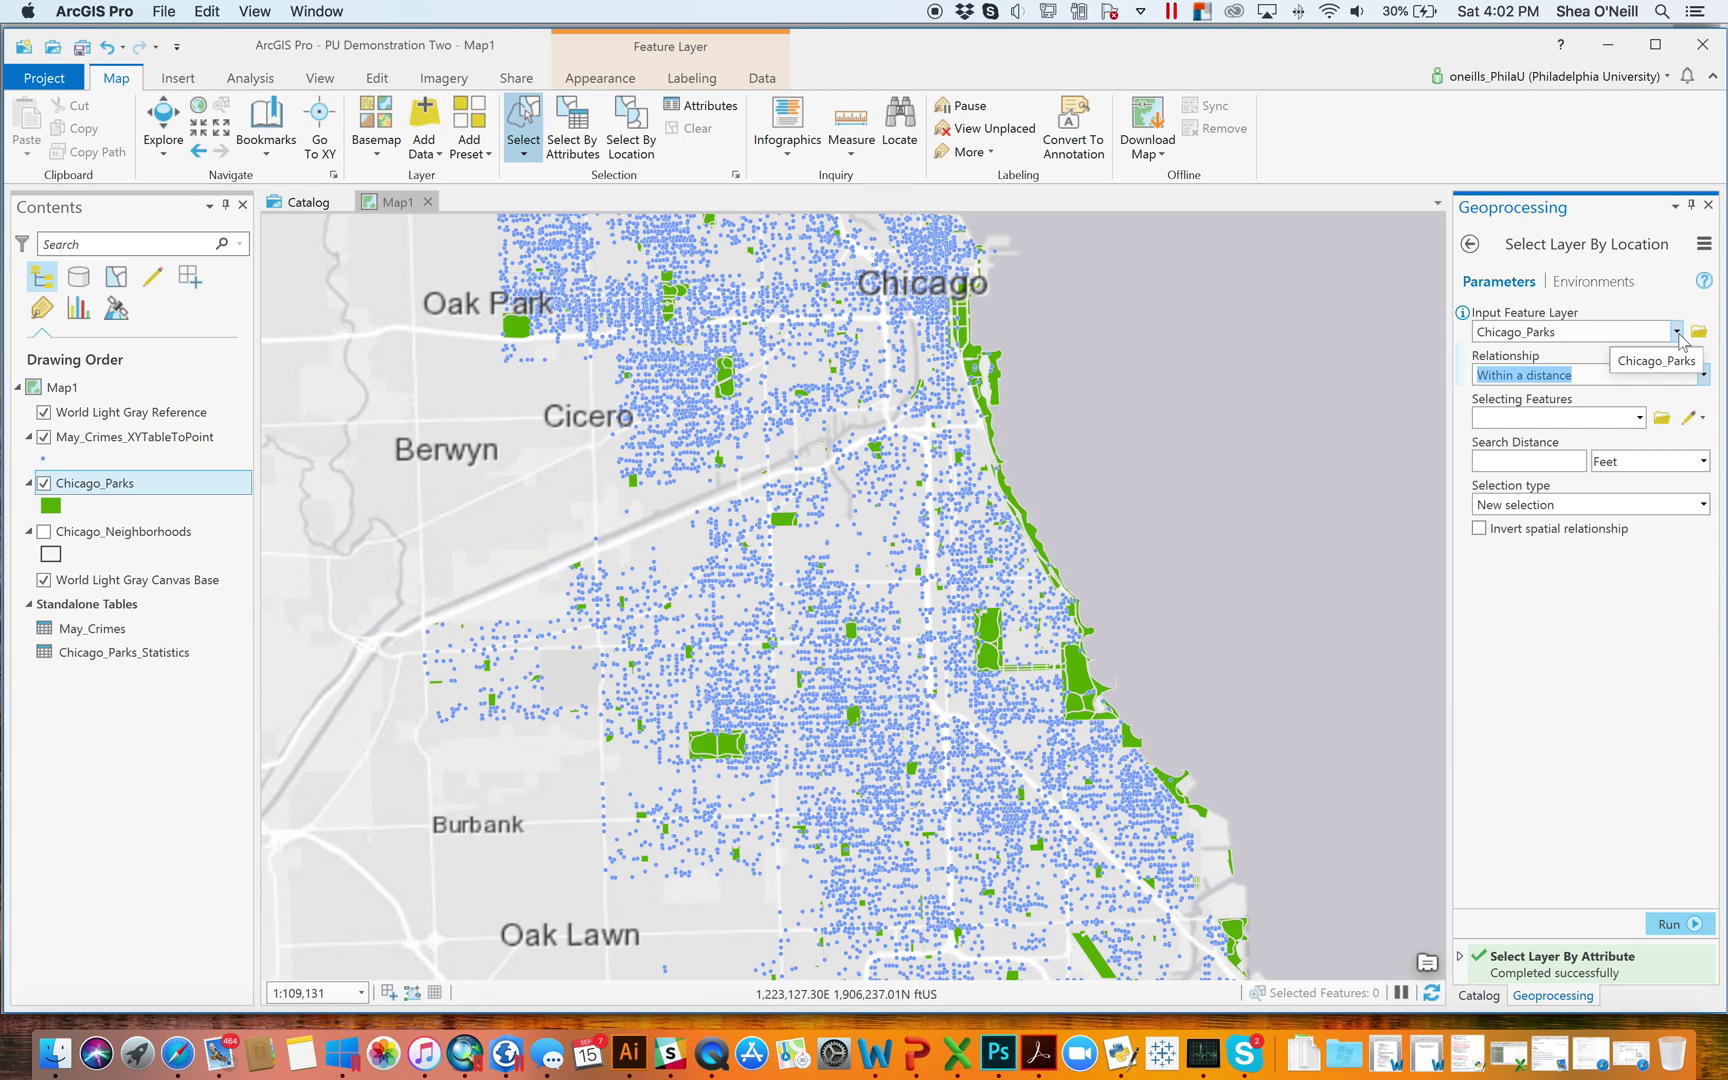
- Select the May_Crimes_XYTableToPoint features within 1000 feet of Chicago_Parks as a new selection
{"action": "left_click", "coordinate": [1600, 332]}
{"action": "left_click", "coordinate": [1589, 358]}
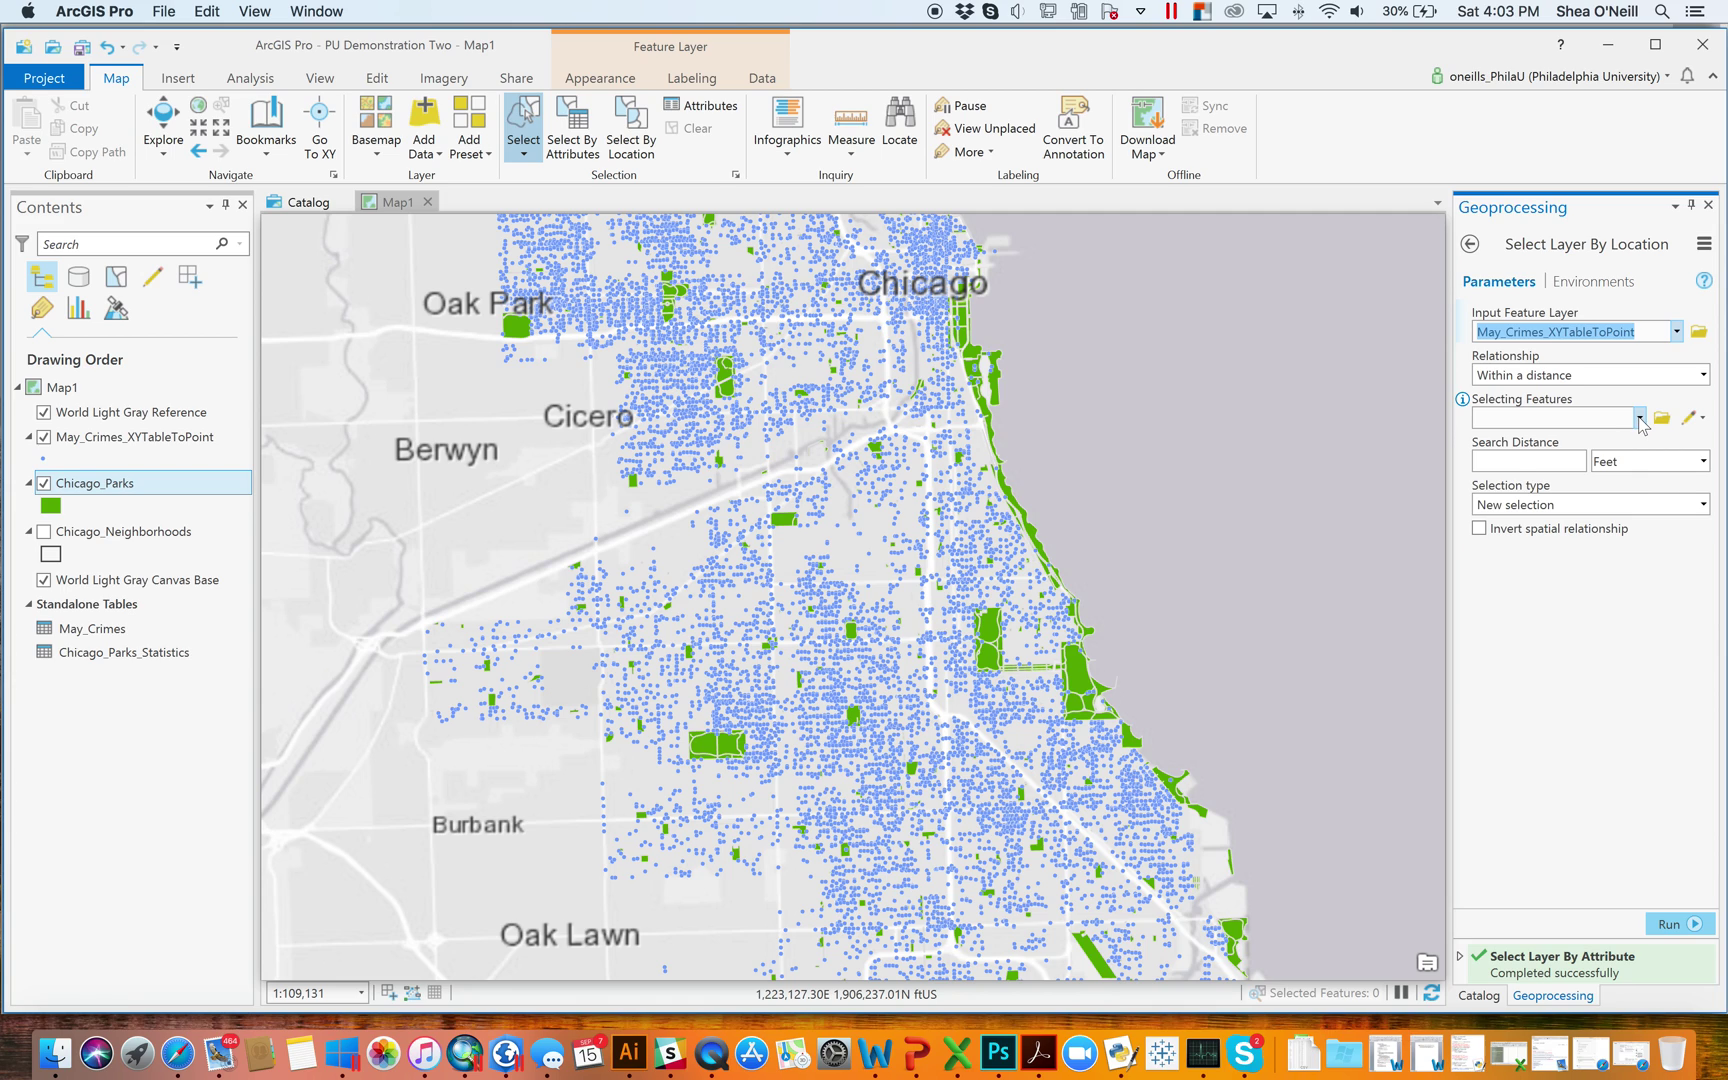
{"action": "left_click", "coordinate": [1641, 418]}
{"action": "left_click", "coordinate": [1525, 463]}
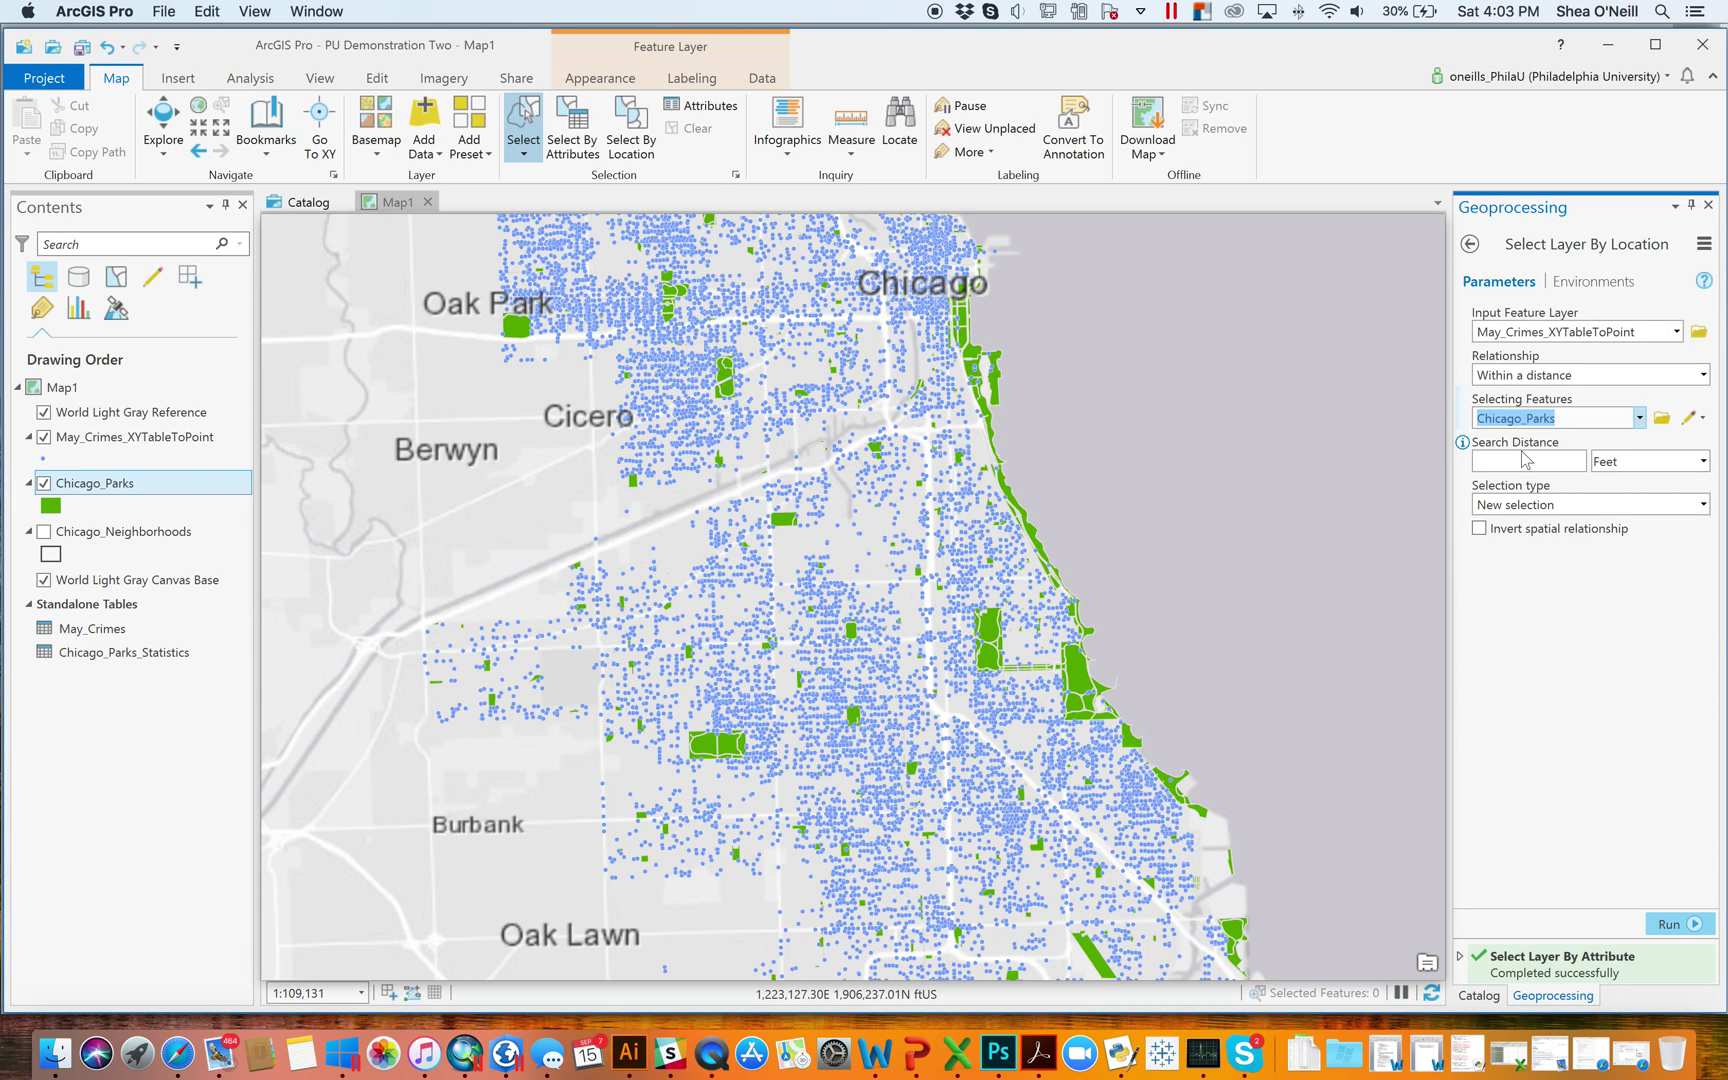
{"action": "left_click", "coordinate": [1527, 458]}
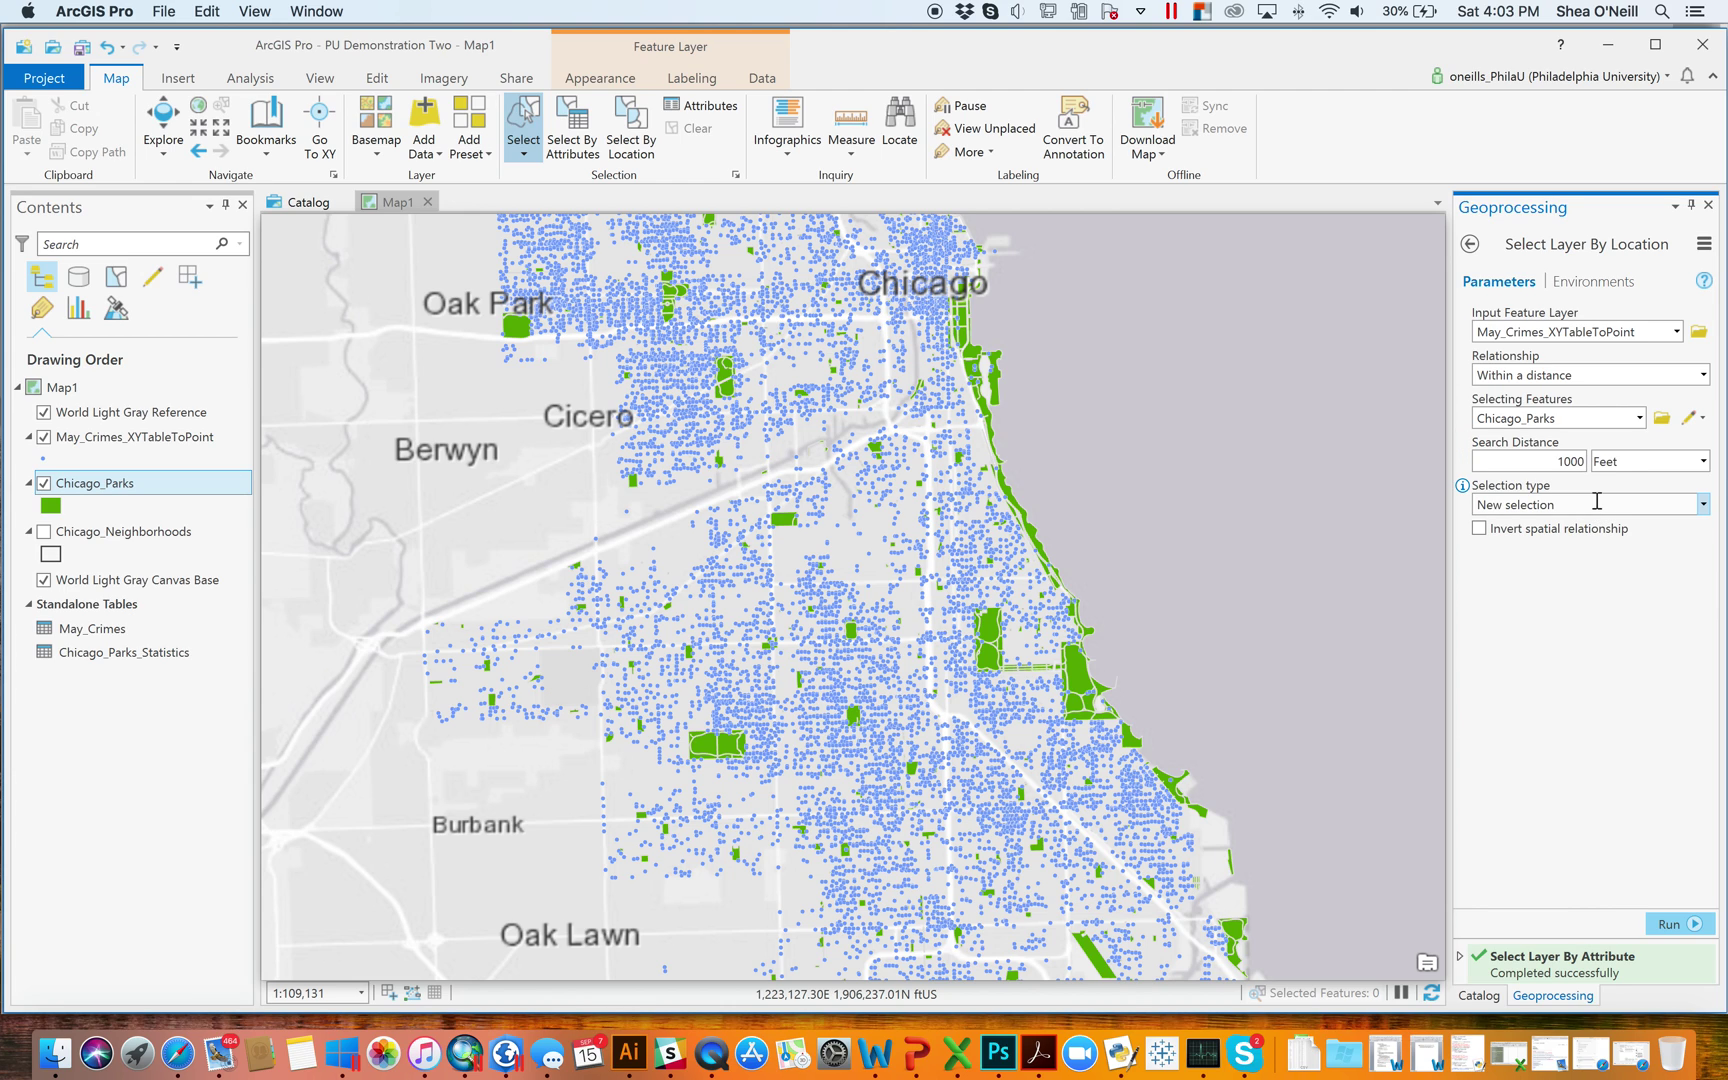
{"action": "left_click", "coordinate": [1681, 933]}
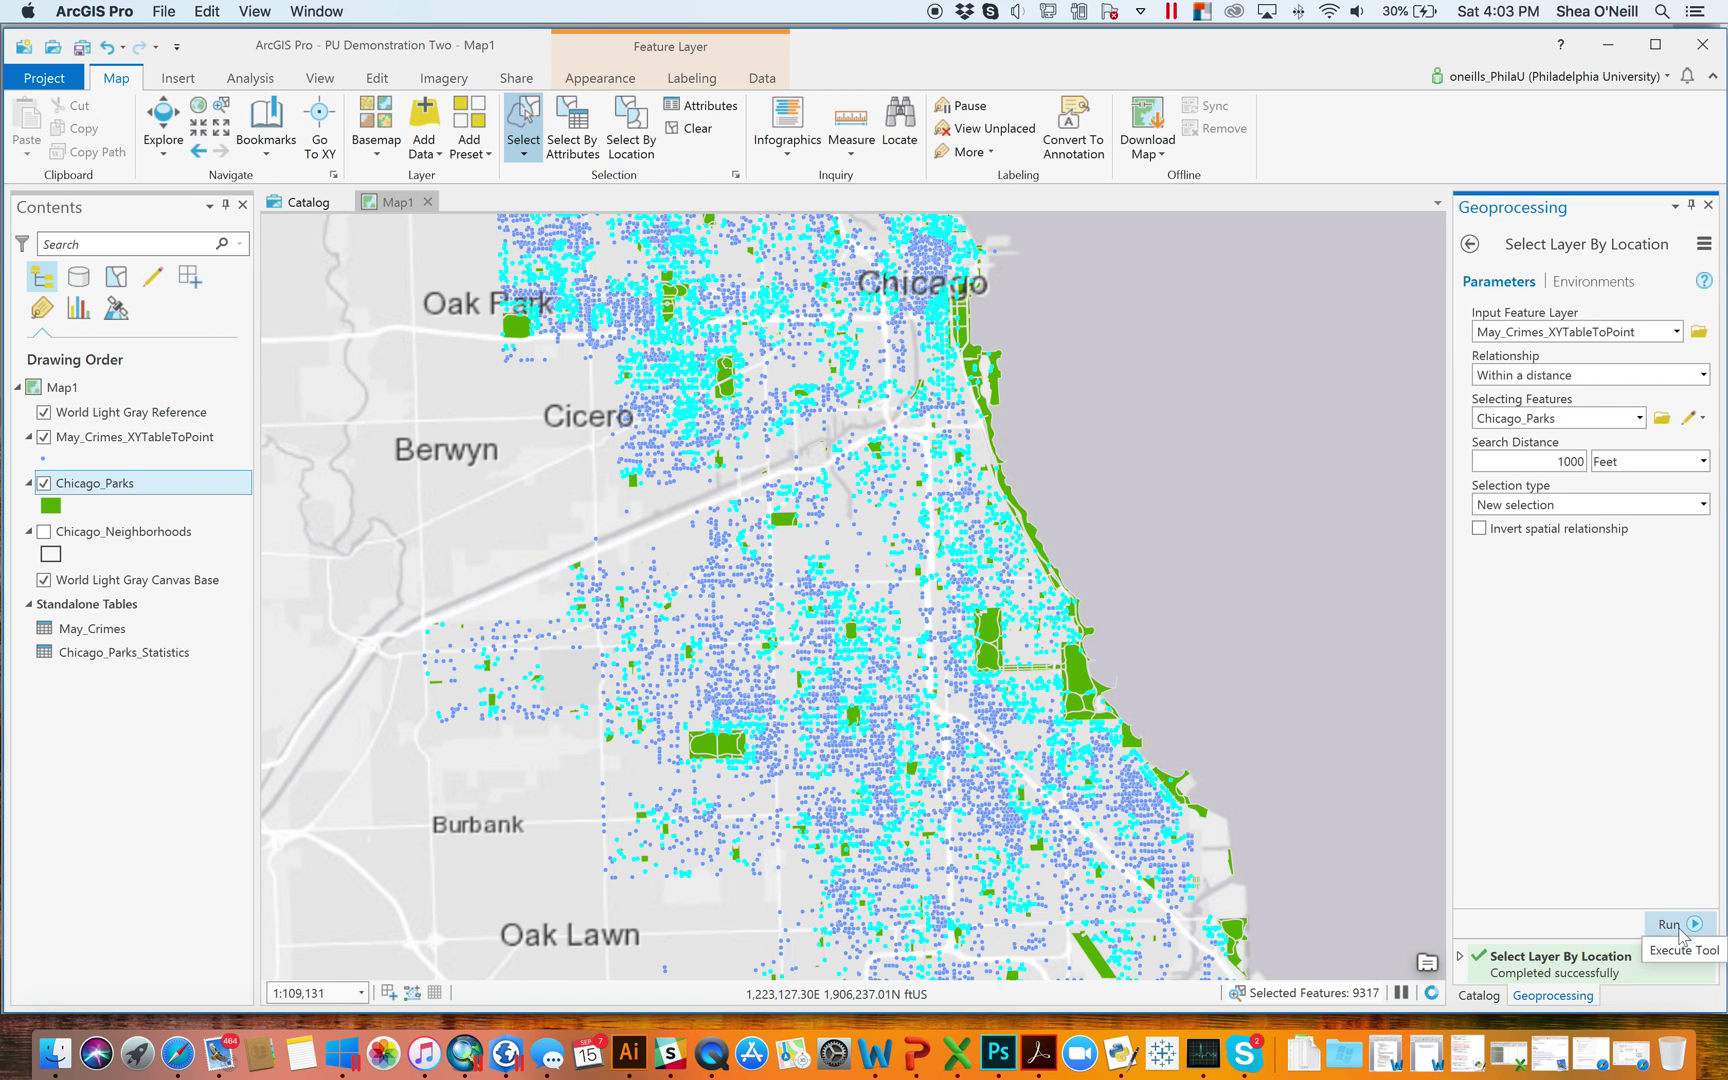
- Remove the crime points within 500 feet of Chicago_Parks from the current selection
{"action": "left_click", "coordinate": [1690, 504]}
{"action": "left_click", "coordinate": [1608, 574]}
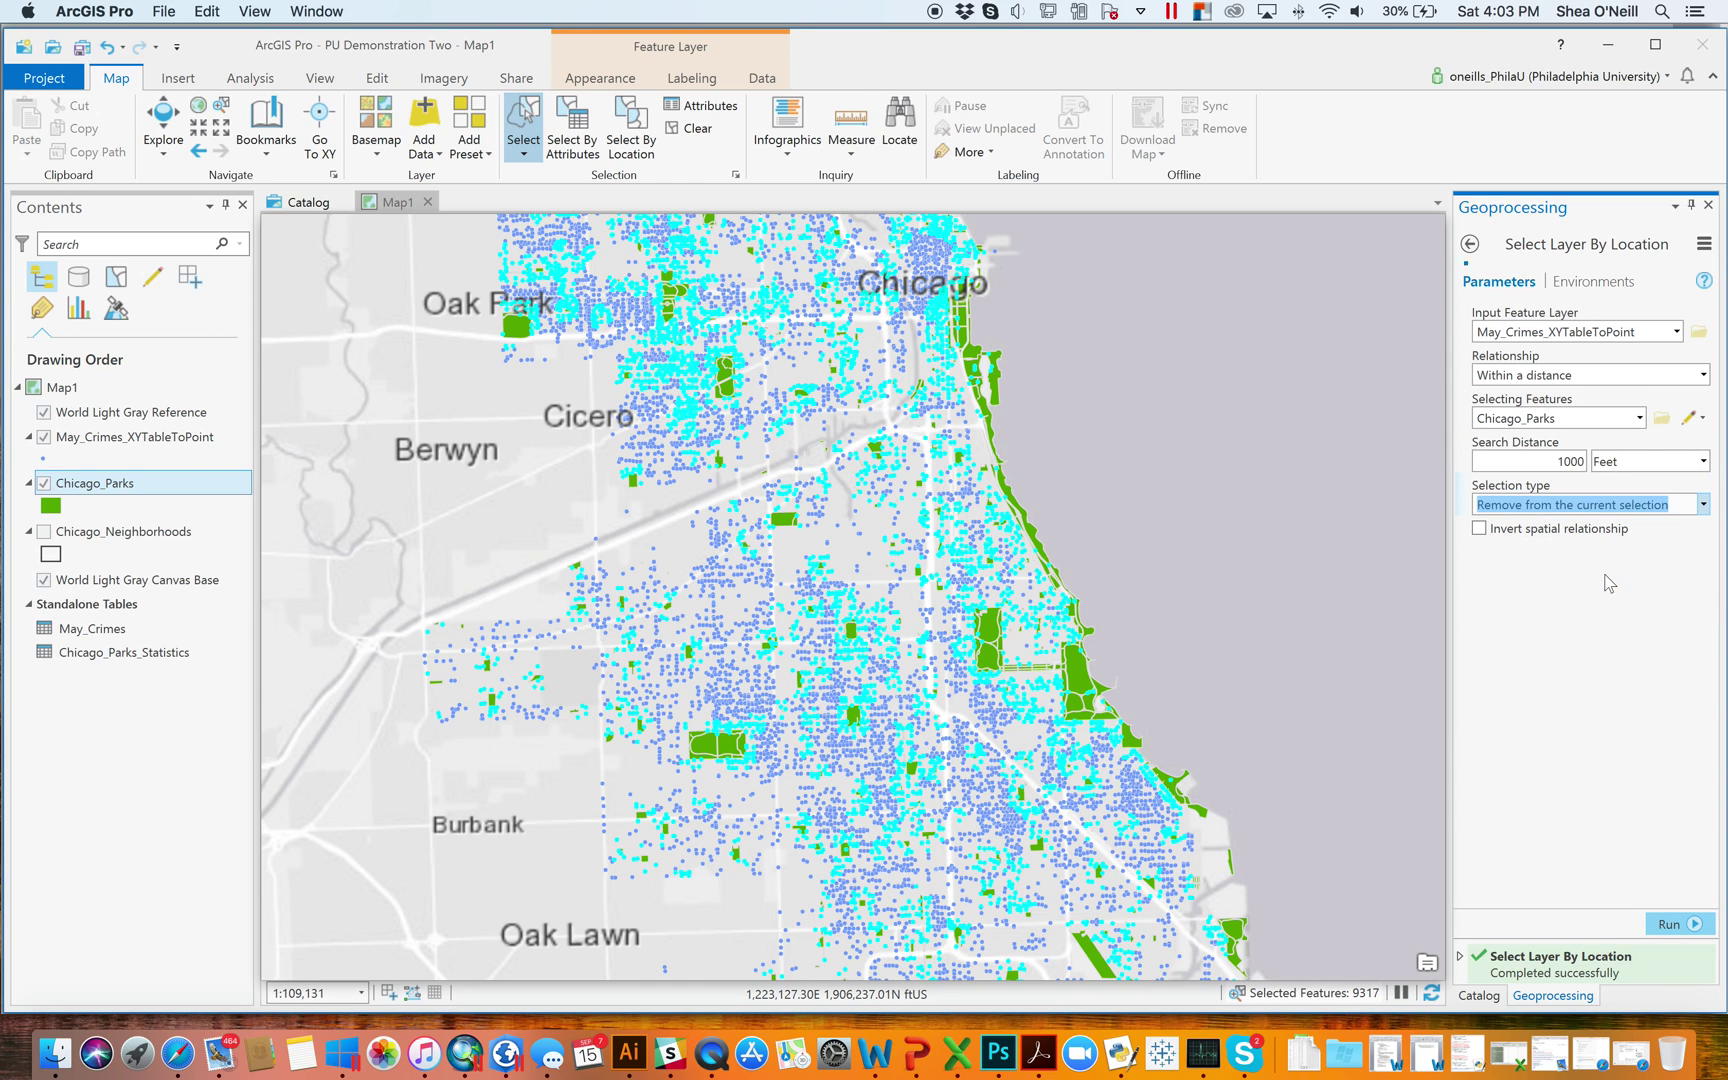
{"action": "double_click", "coordinate": [1562, 463]}
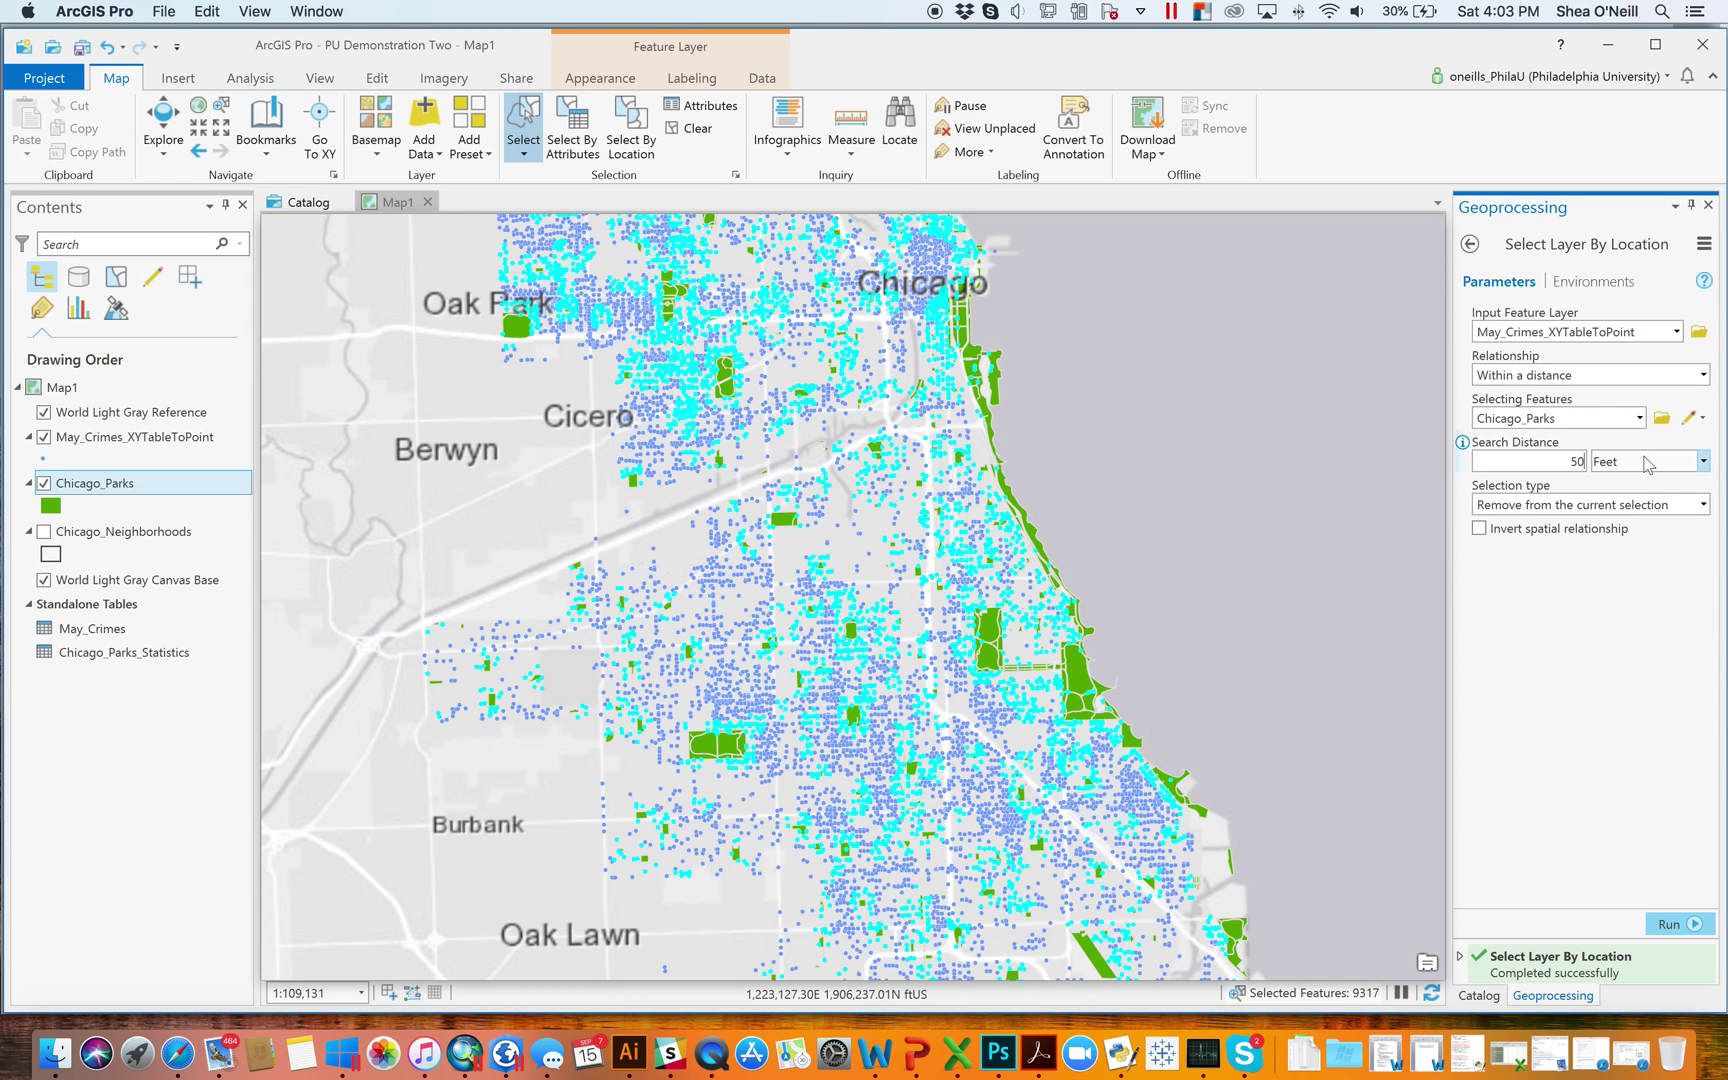
{"action": "left_click", "coordinate": [1676, 930]}
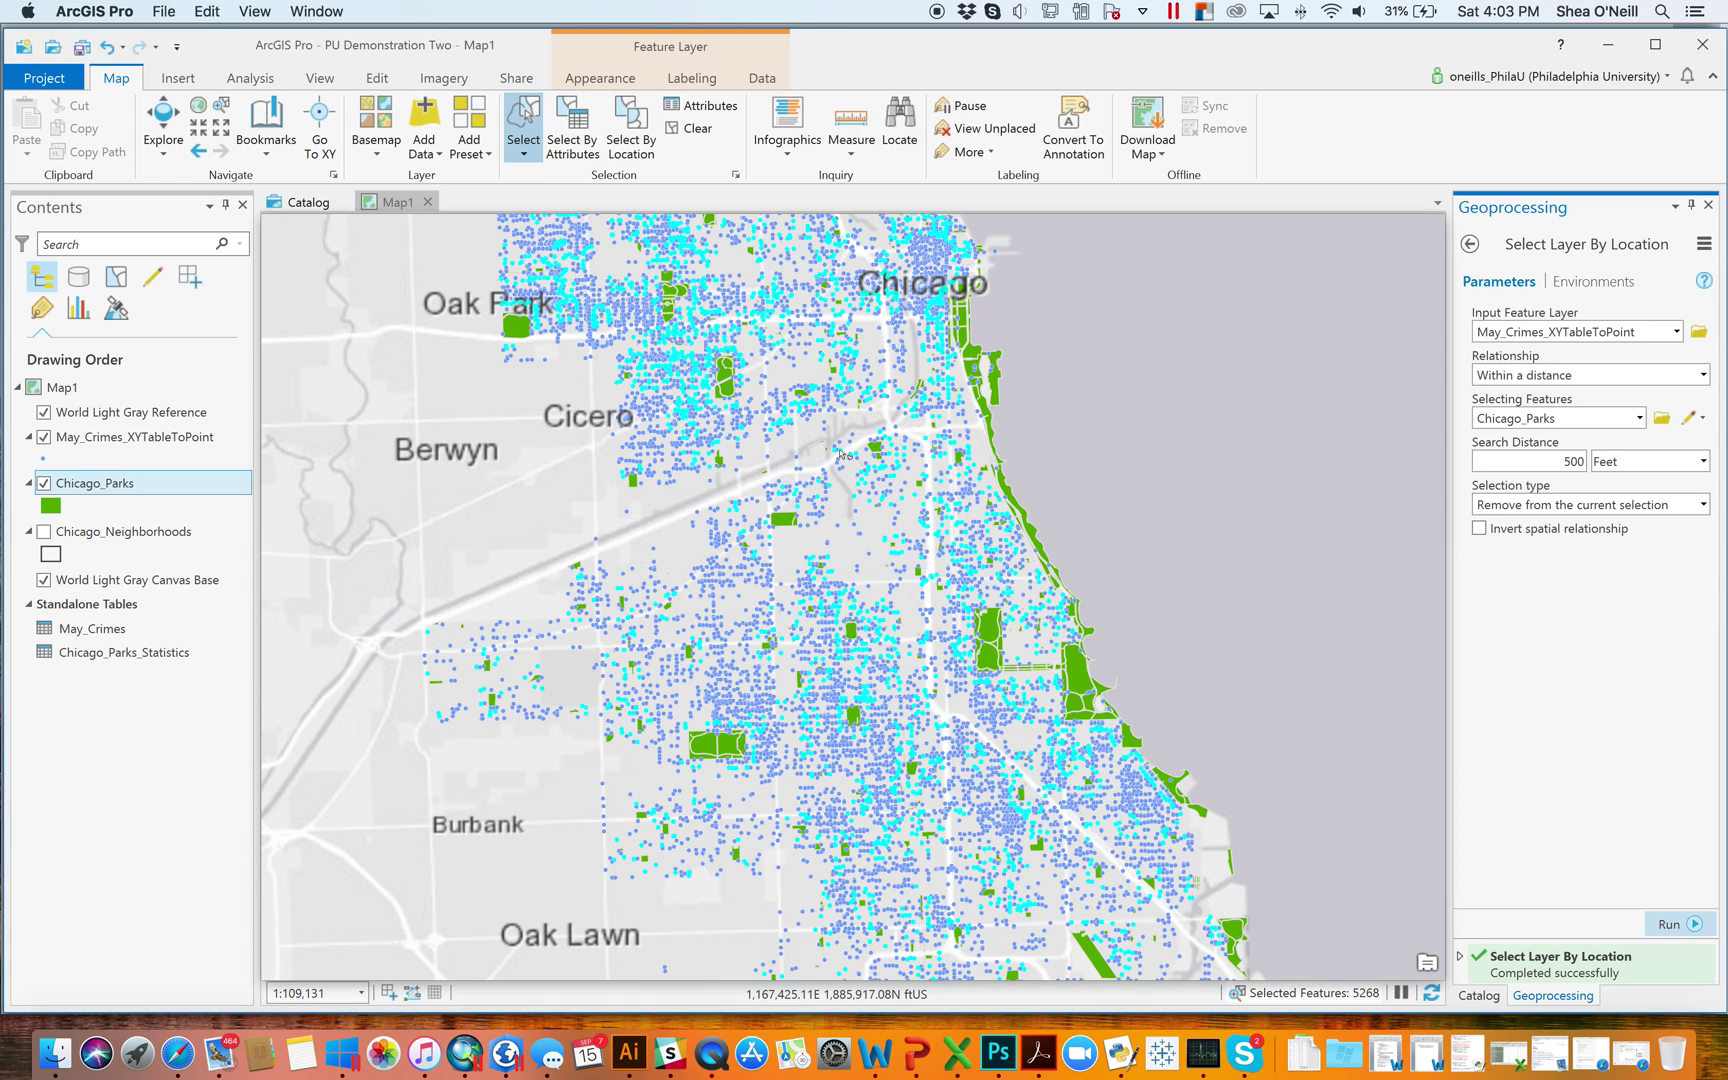
- Set up Select Layer By Attribute on May_Crimes to select a subset from the current selection, and open the May_Crimes_XYTableToPoint attribute table
{"action": "left_click", "coordinate": [588, 143]}
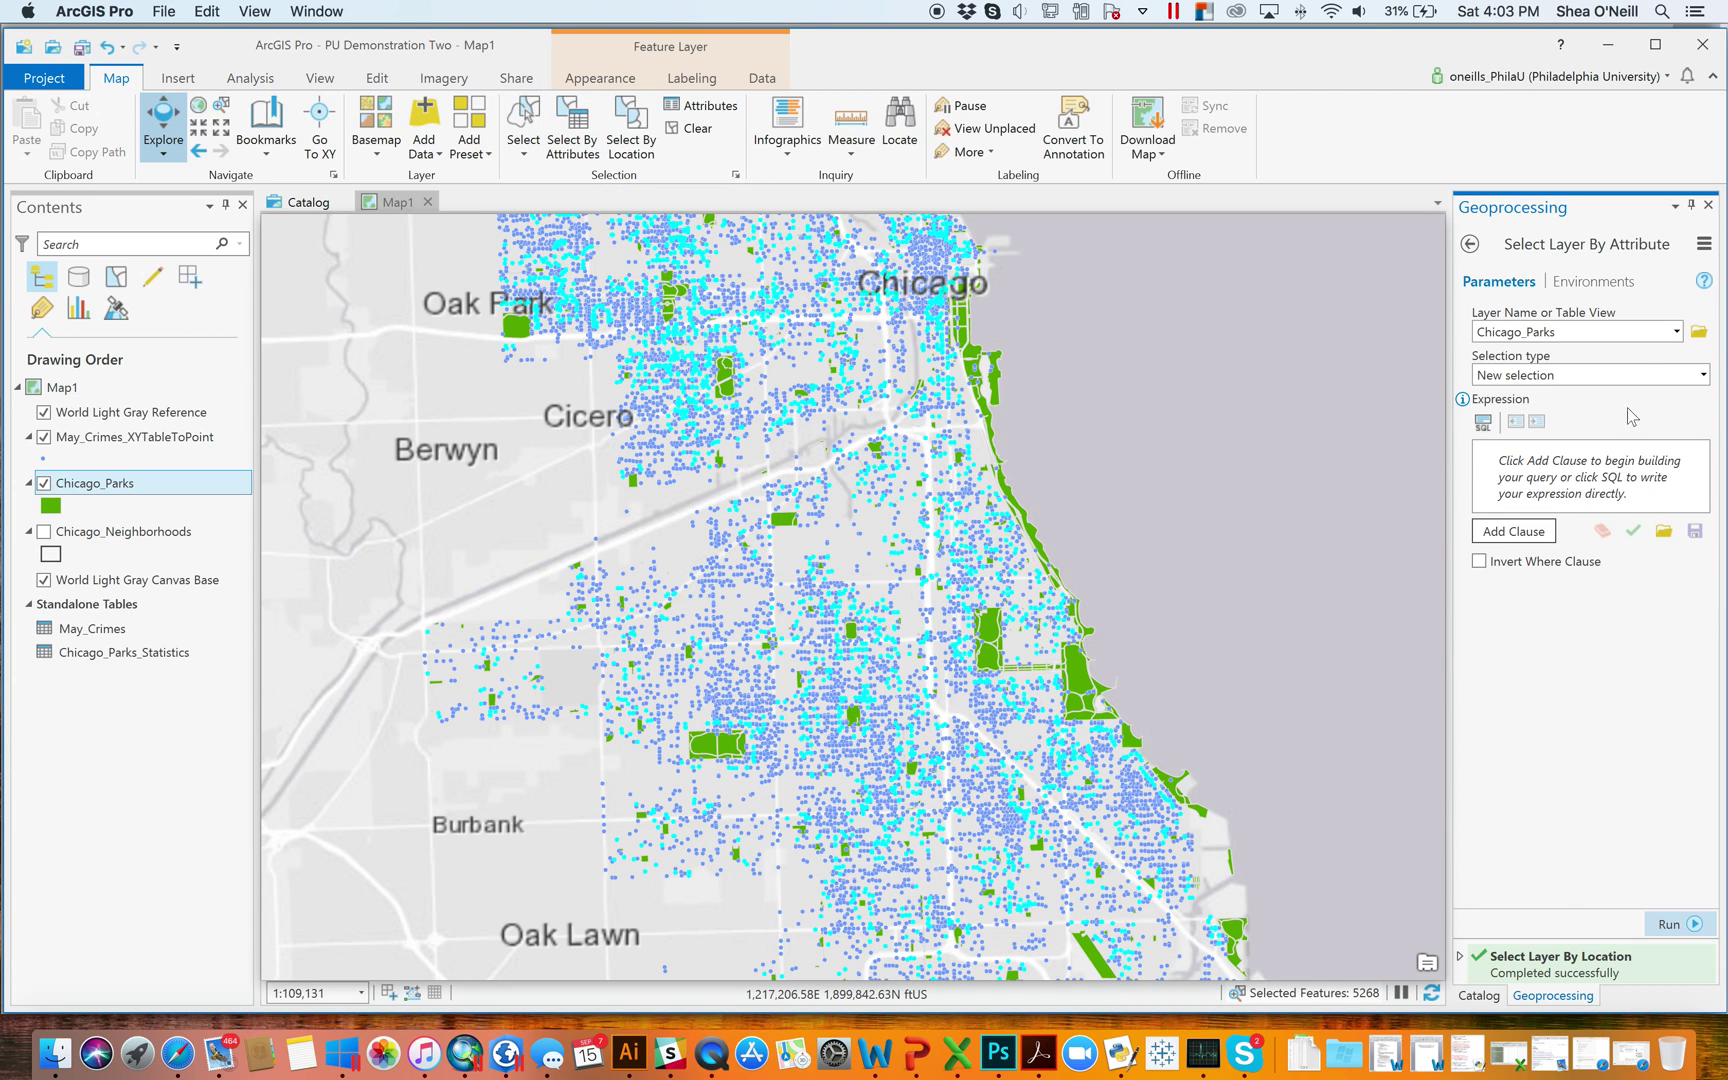
{"action": "left_click", "coordinate": [1676, 332]}
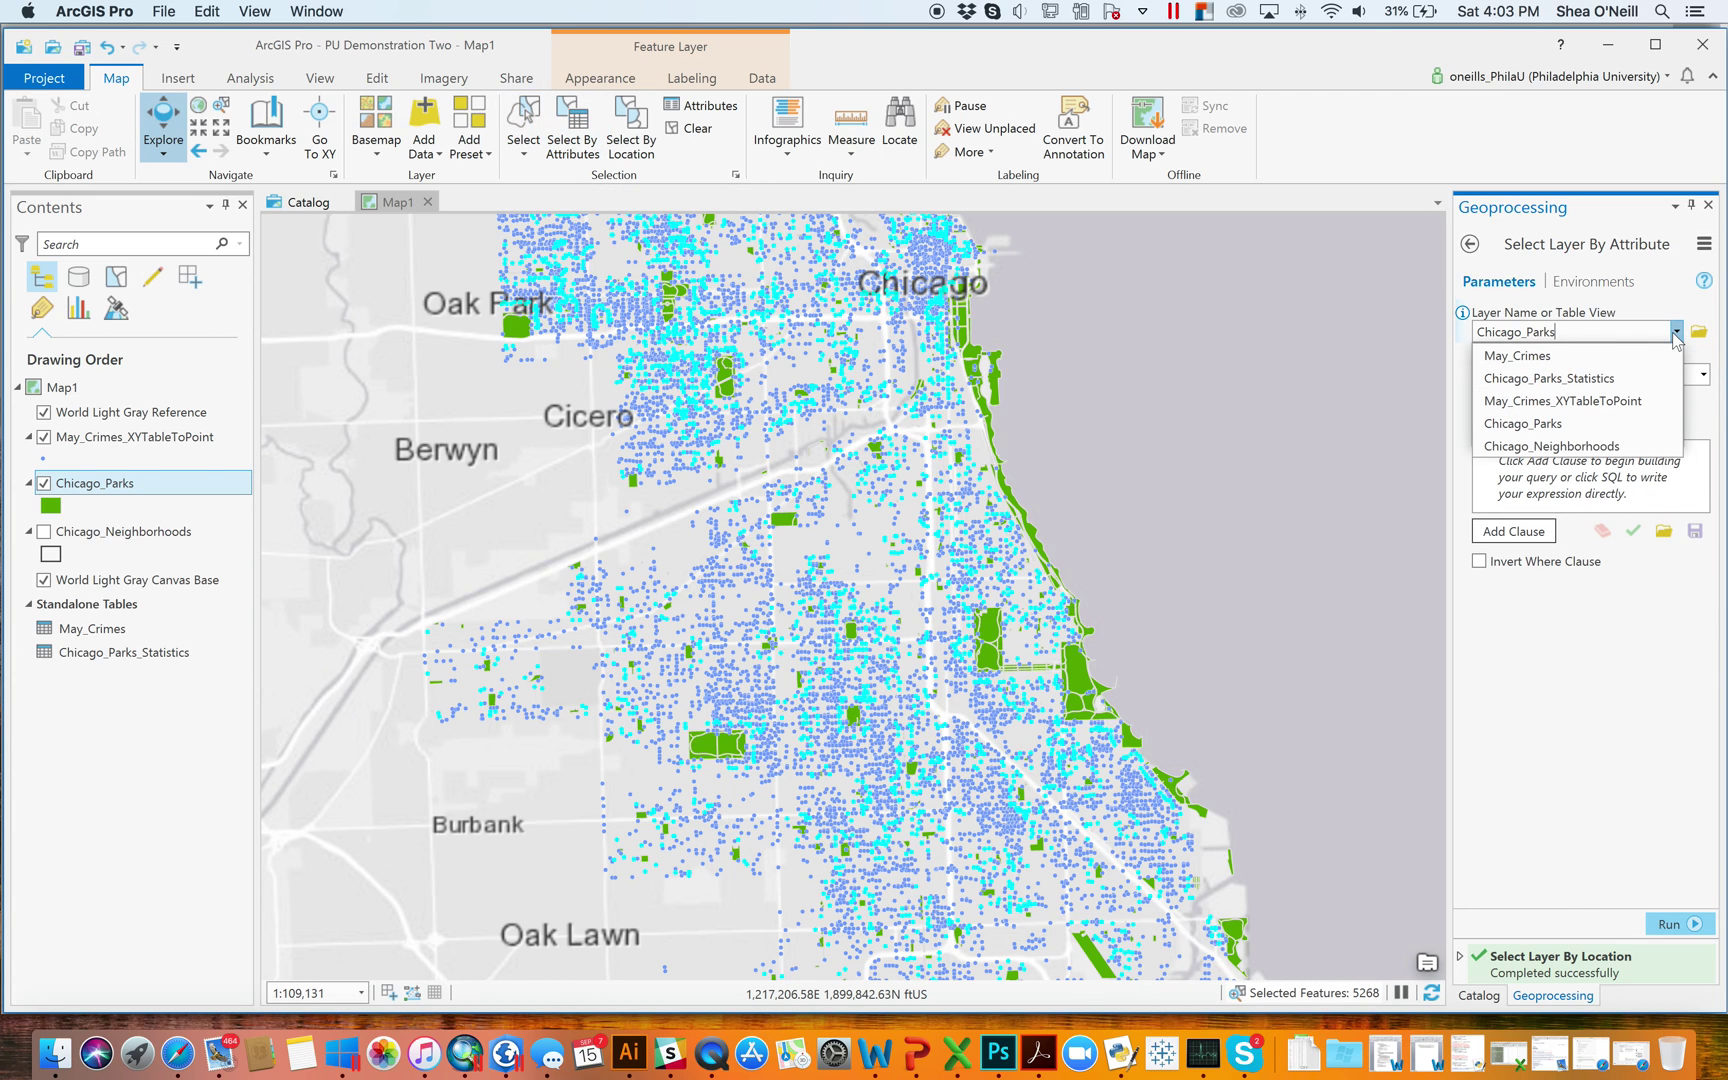
{"action": "left_click", "coordinate": [1604, 357]}
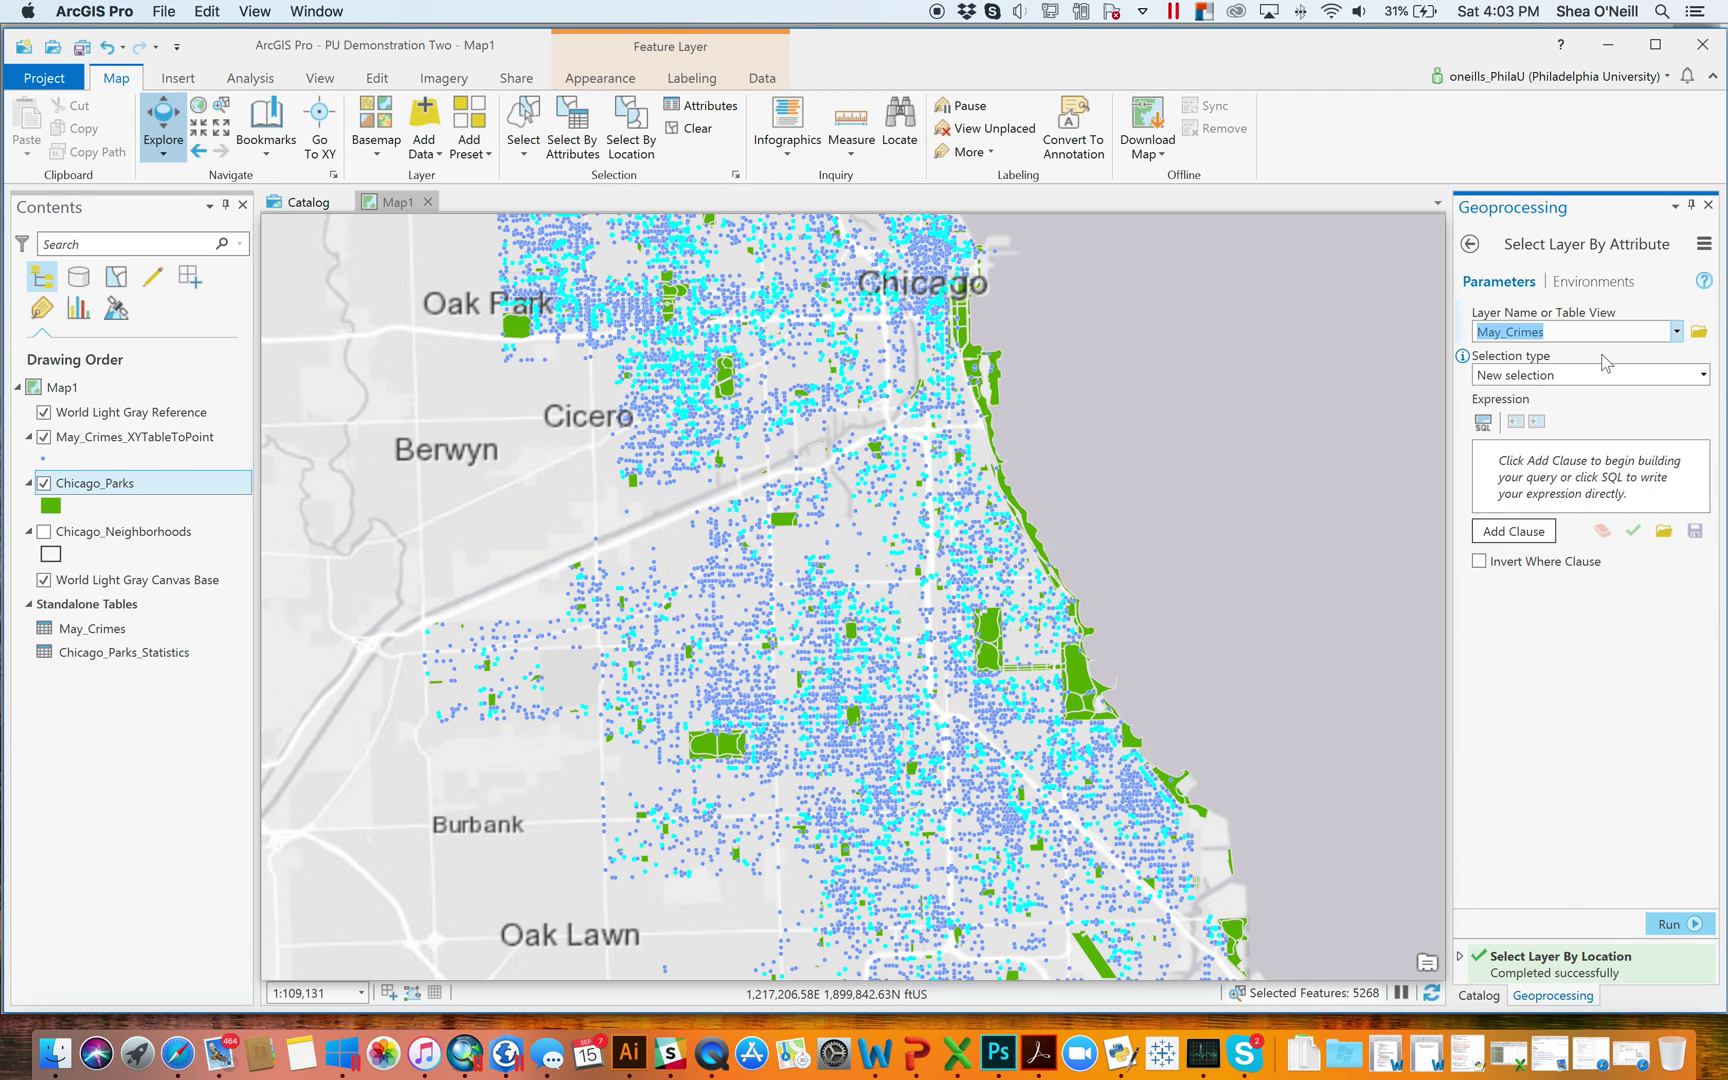
{"action": "left_click", "coordinate": [1703, 375]}
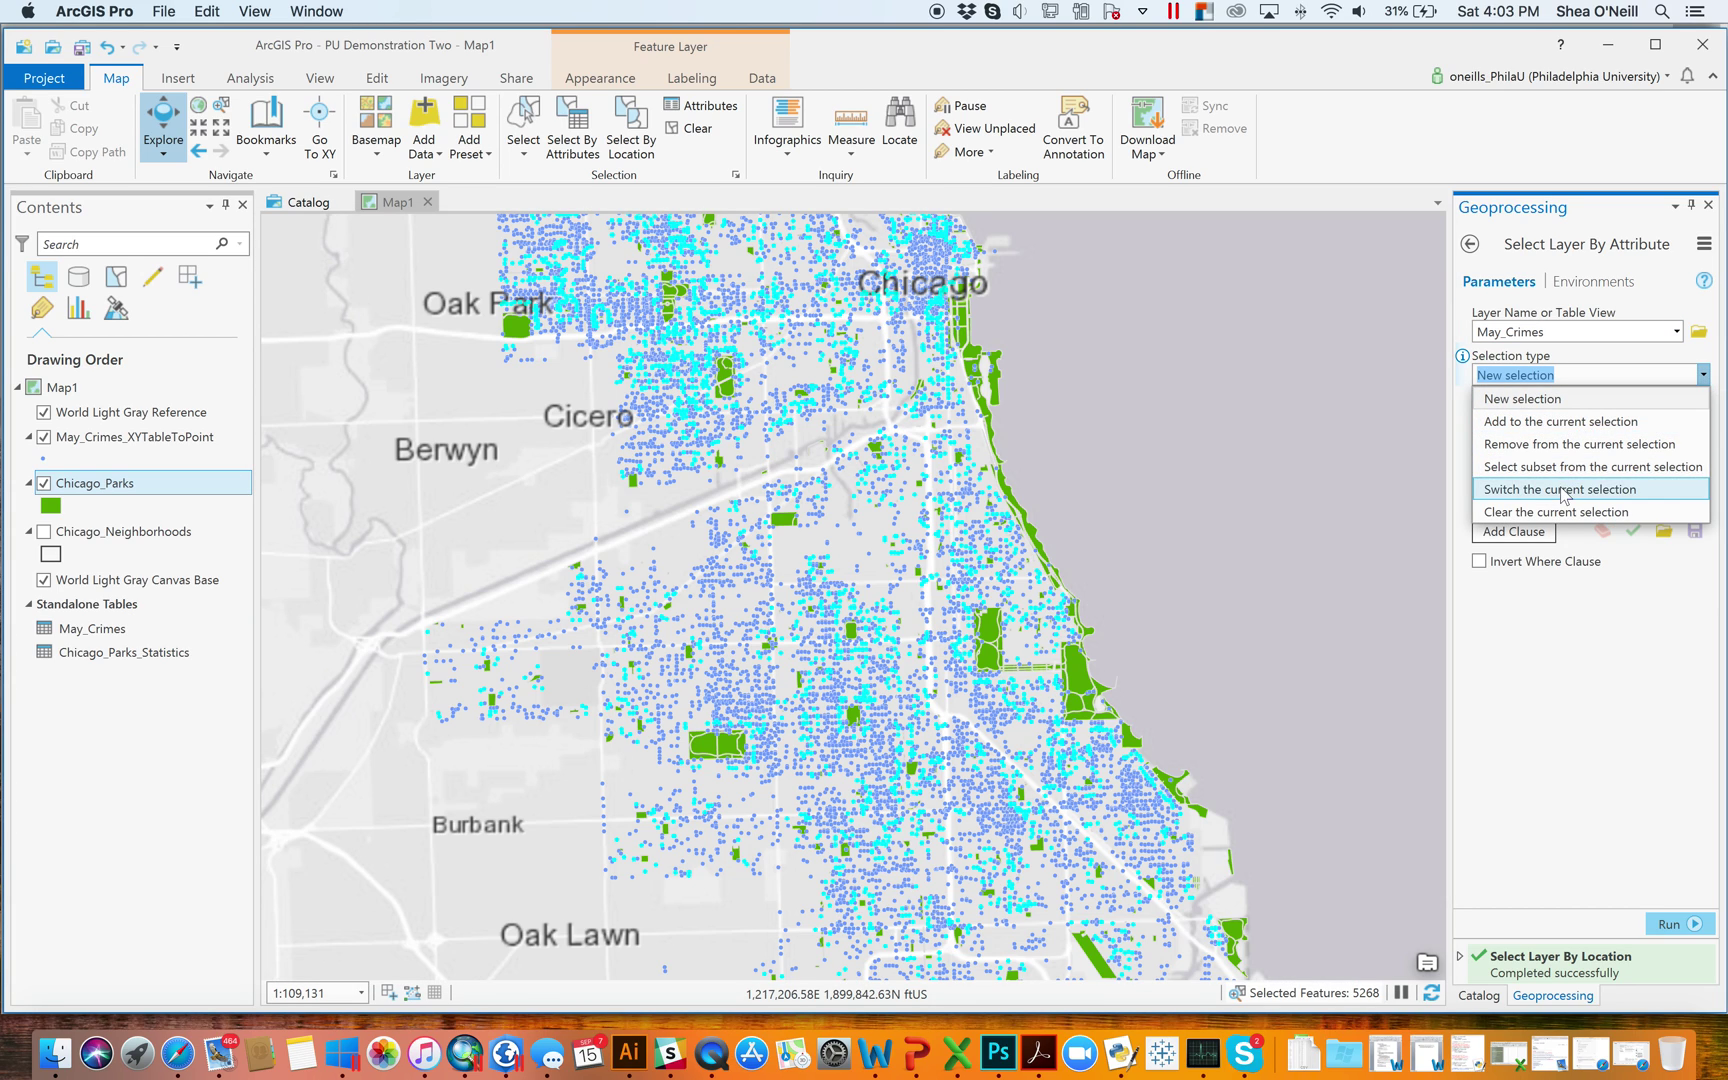
{"action": "left_click", "coordinate": [1575, 467]}
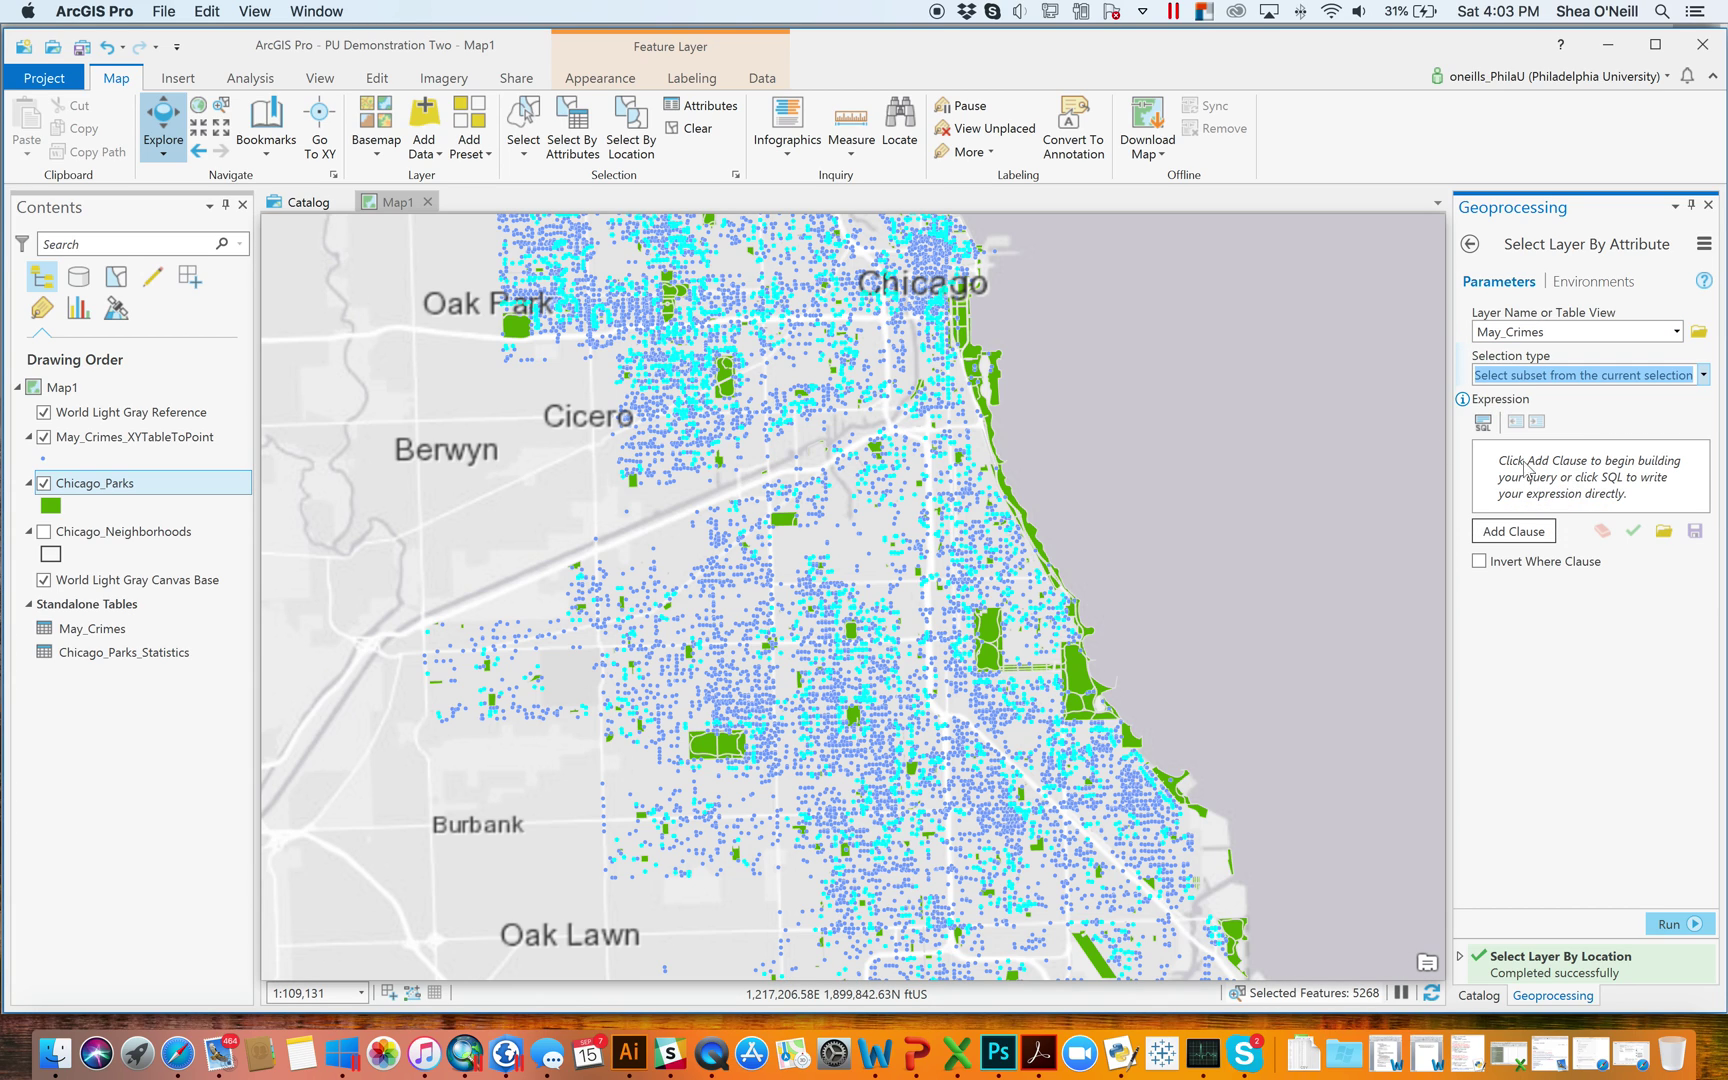
{"action": "left_click", "coordinate": [167, 440]}
{"action": "right_click", "coordinate": [167, 441]}
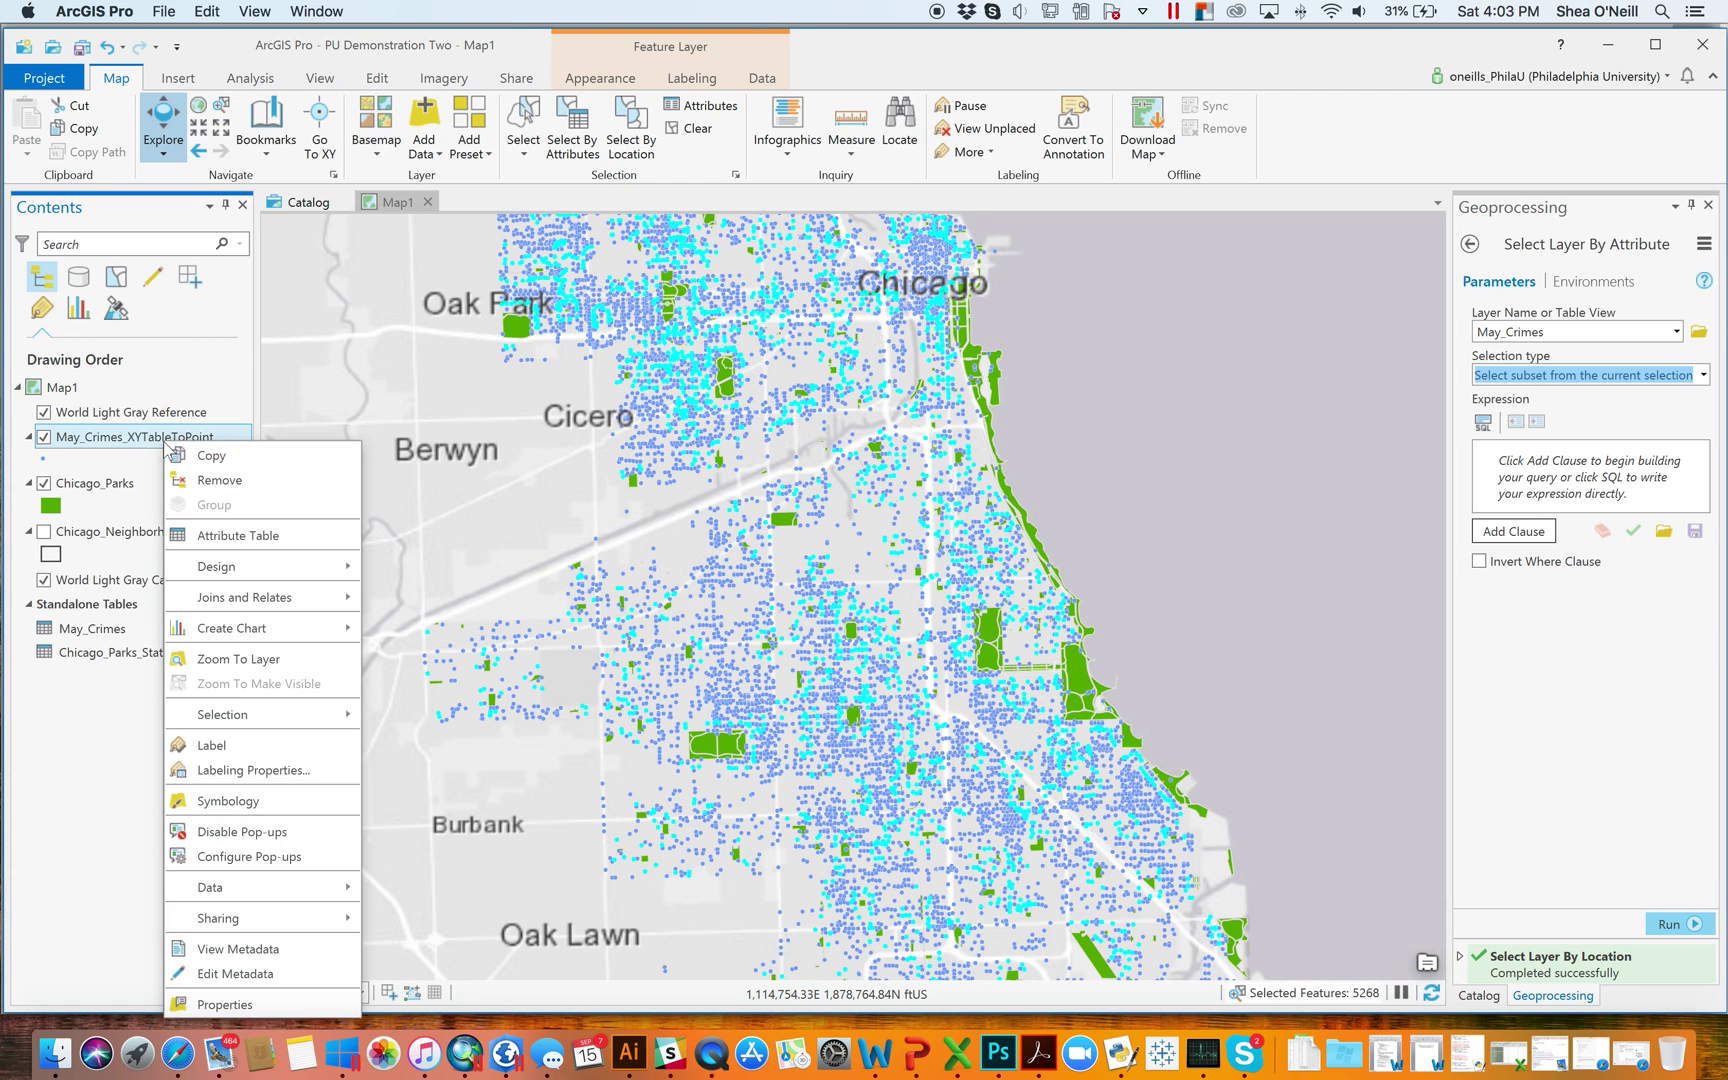
{"action": "left_click", "coordinate": [238, 540]}
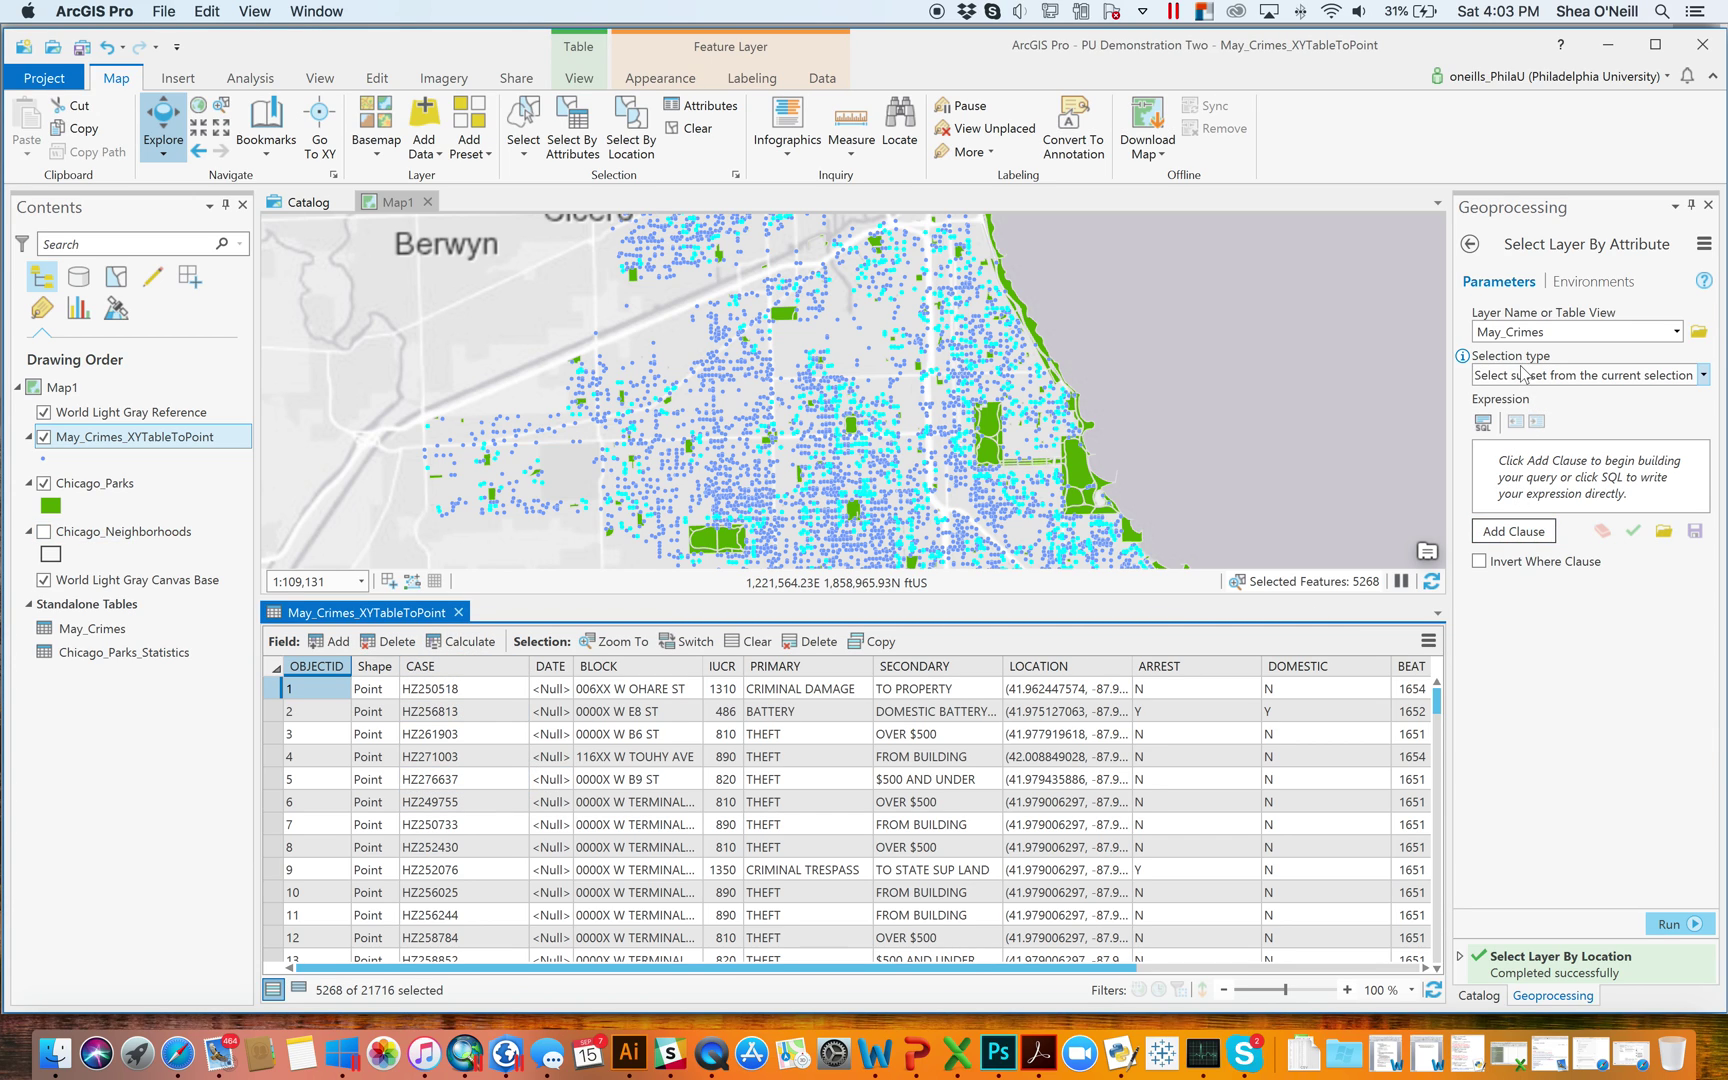
- Add the clause PRIMARY is Equal to GAMBLING, try running the subset selection on May_Crimes, and check the run's messages
{"action": "left_click", "coordinate": [1527, 533]}
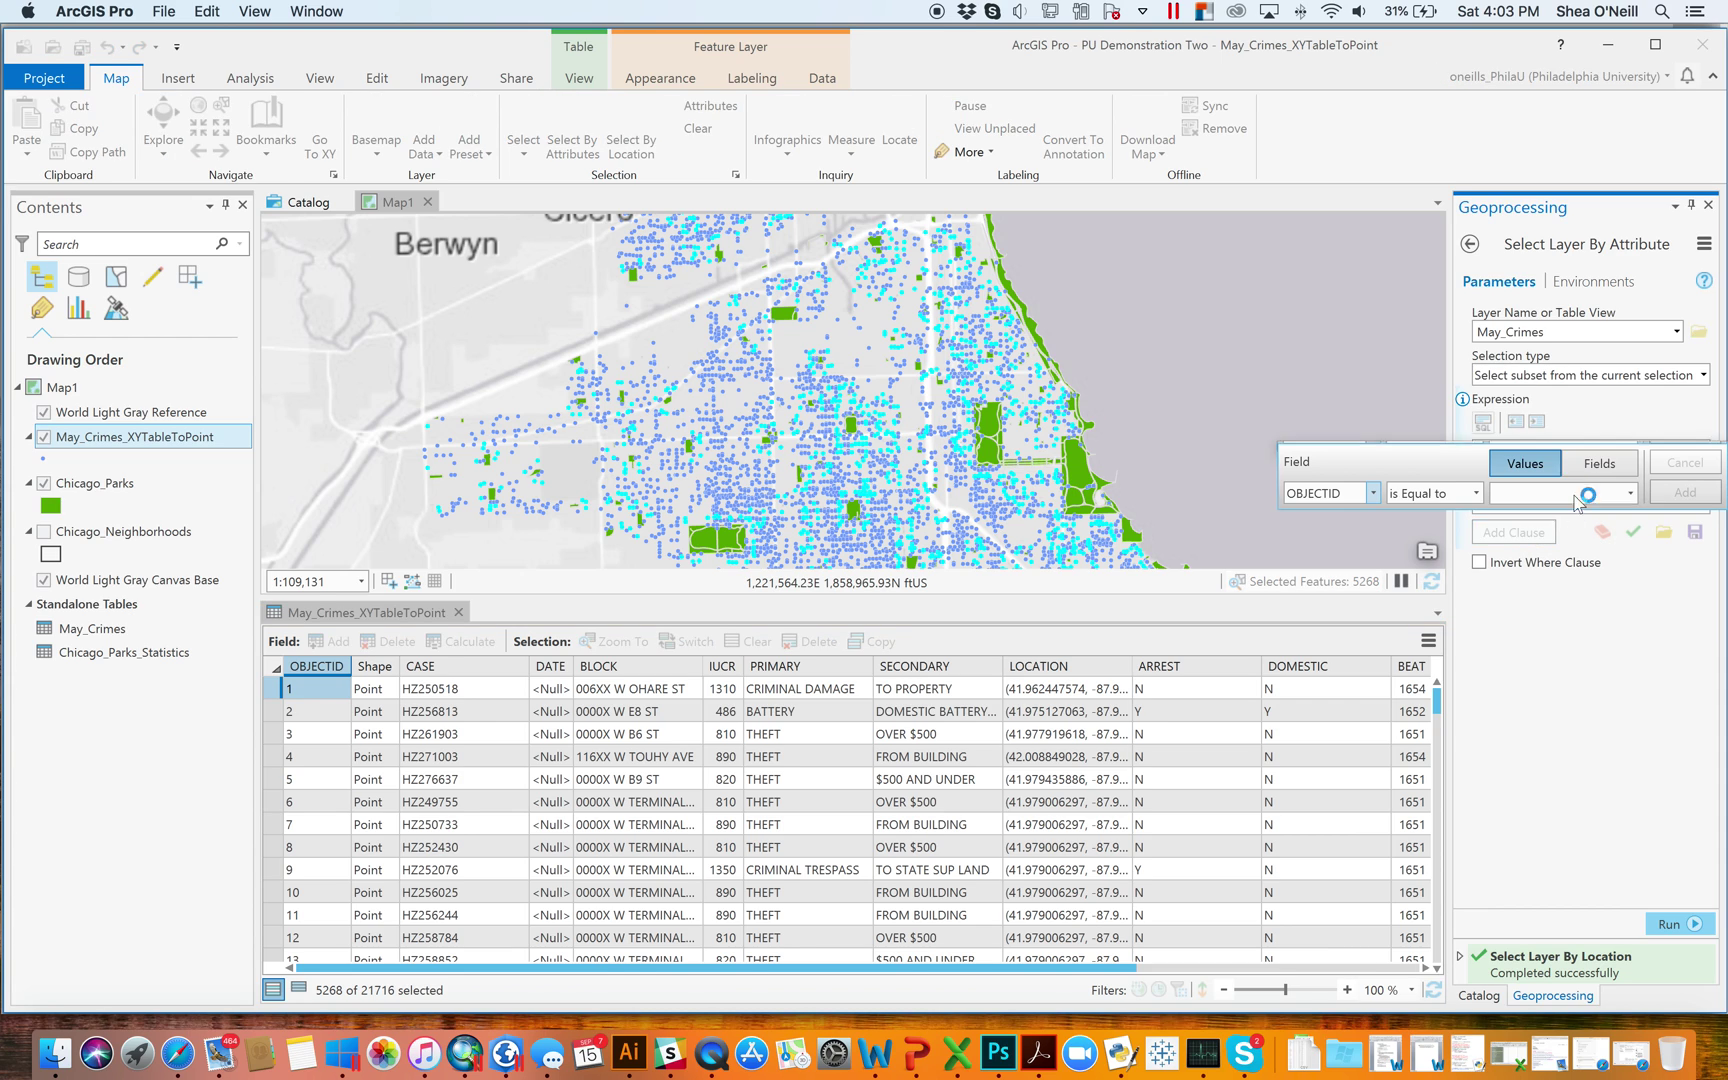
{"action": "left_click", "coordinate": [1372, 494]}
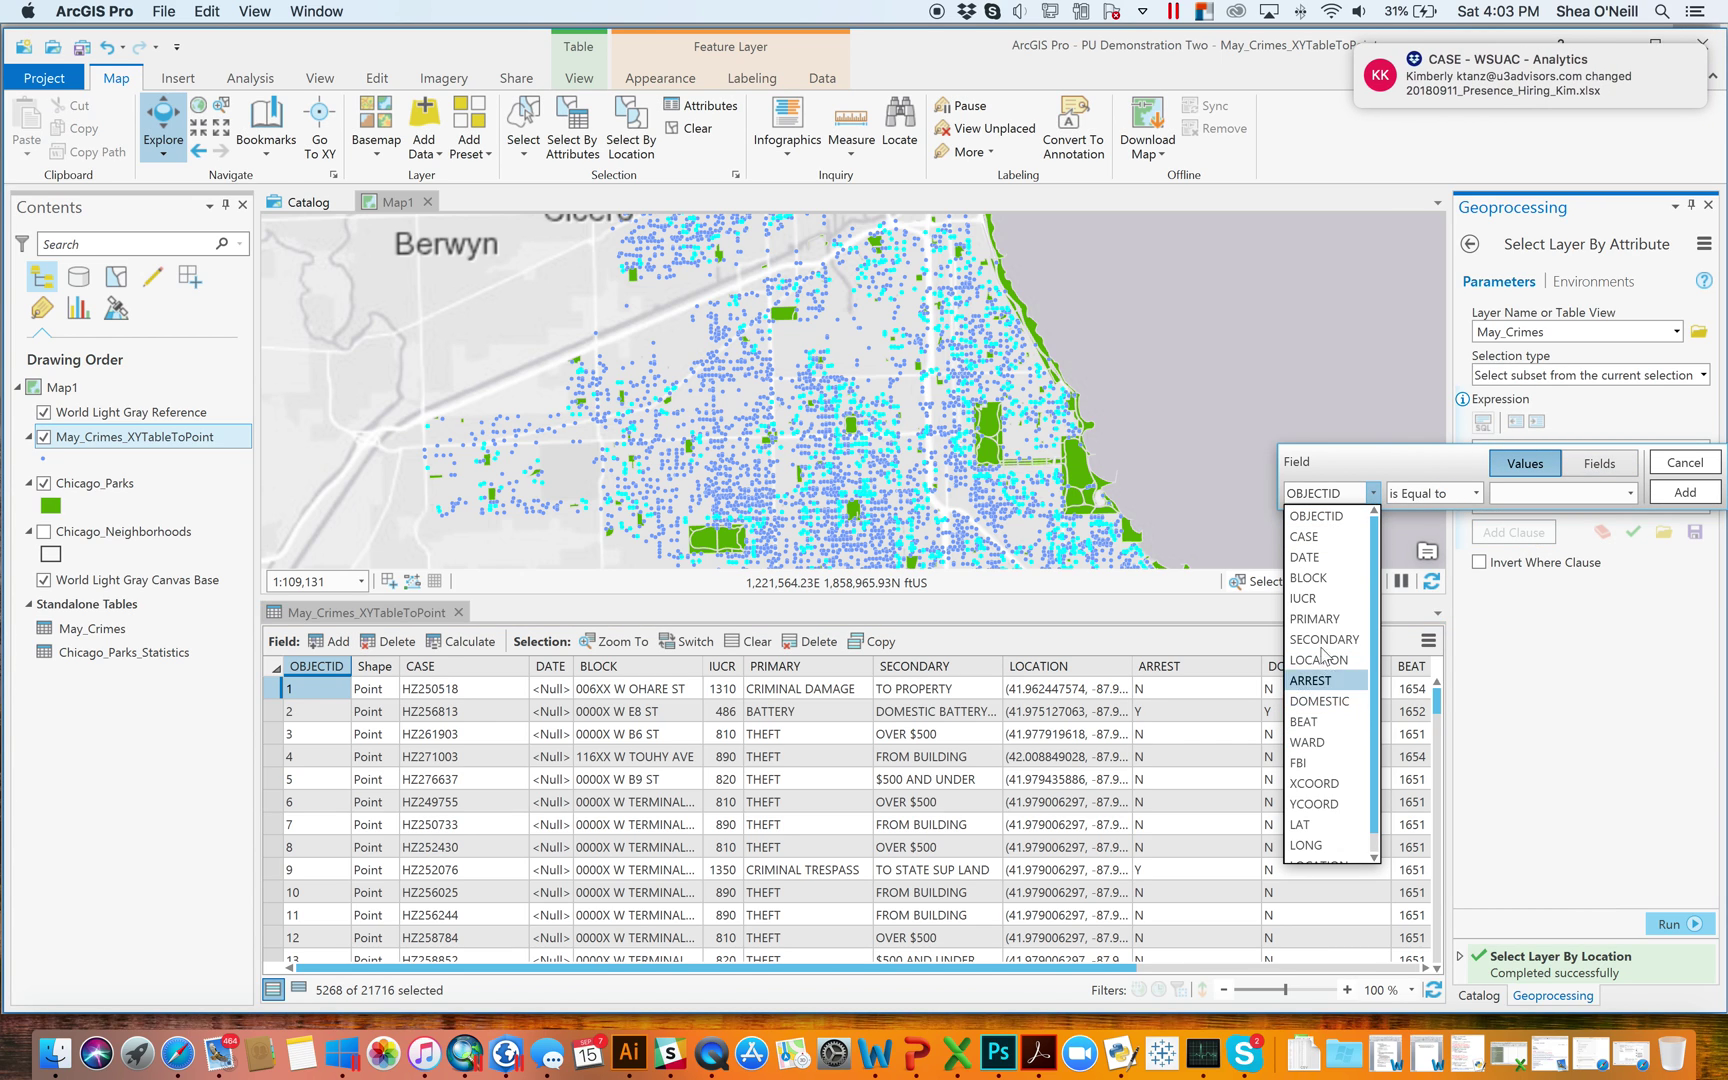
{"action": "left_click", "coordinate": [1318, 619]}
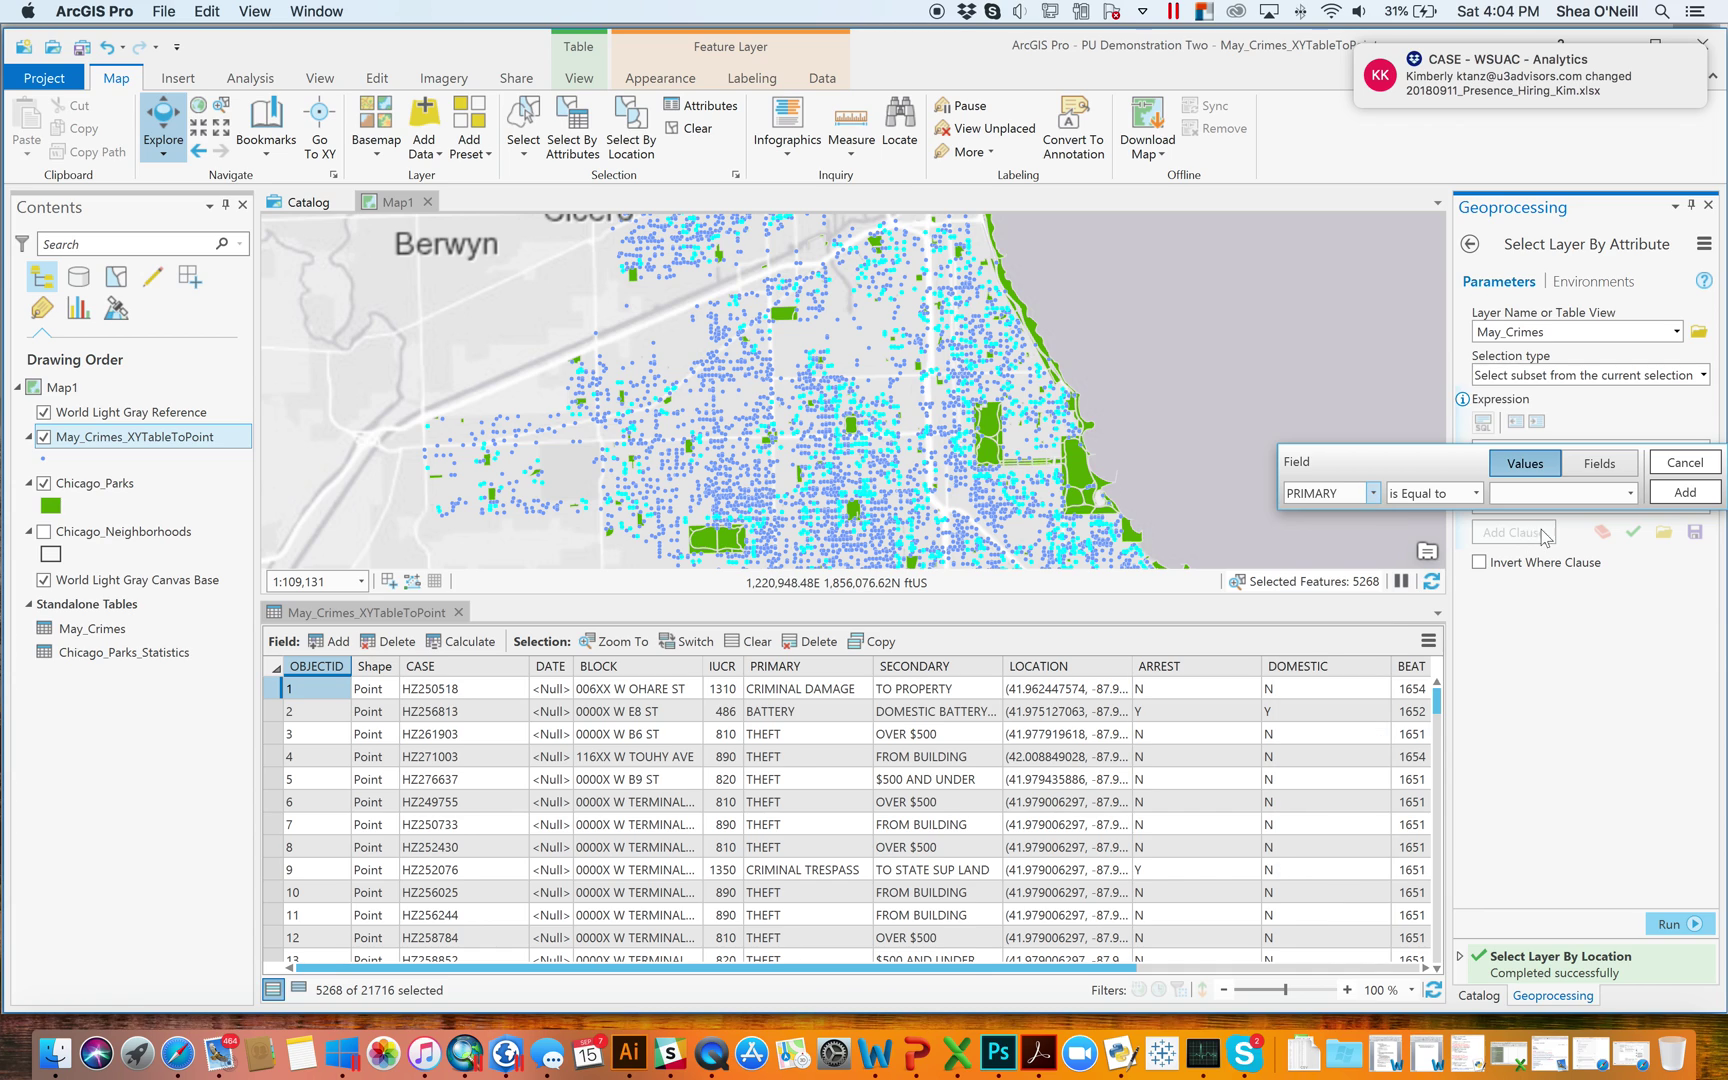
{"action": "left_click", "coordinate": [1630, 494]}
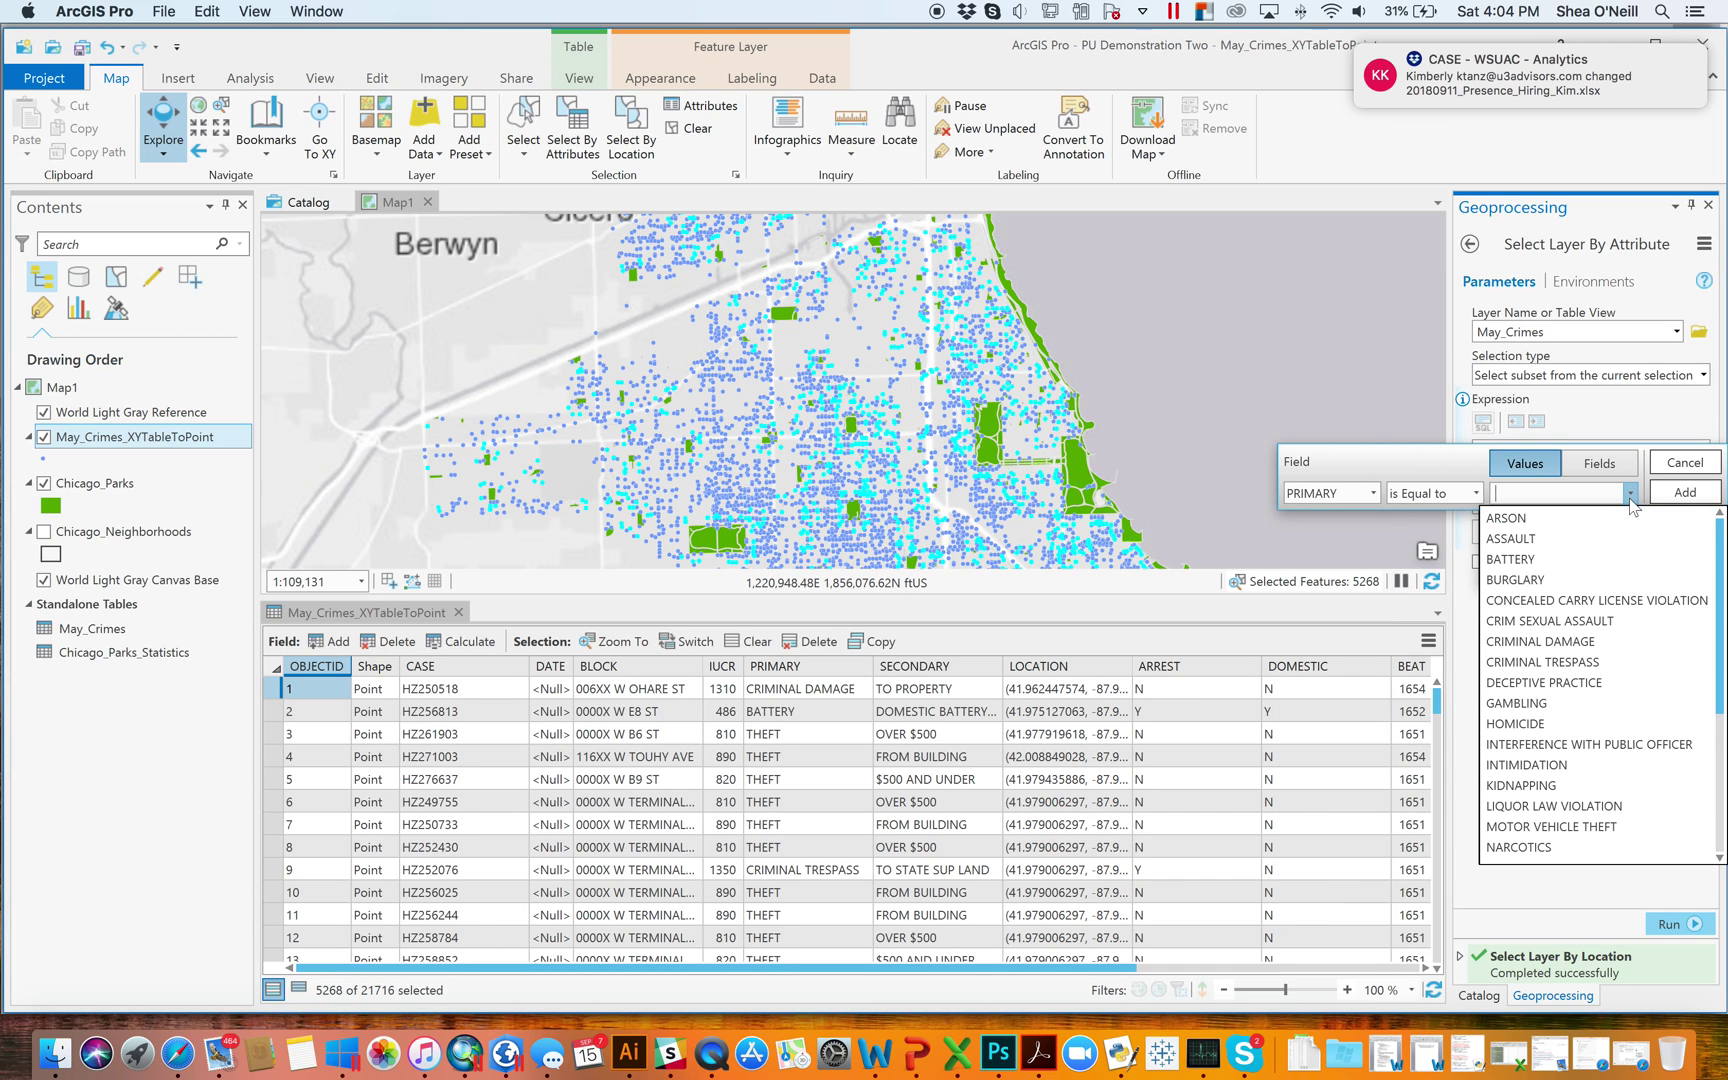
{"action": "left_click", "coordinate": [1572, 706]}
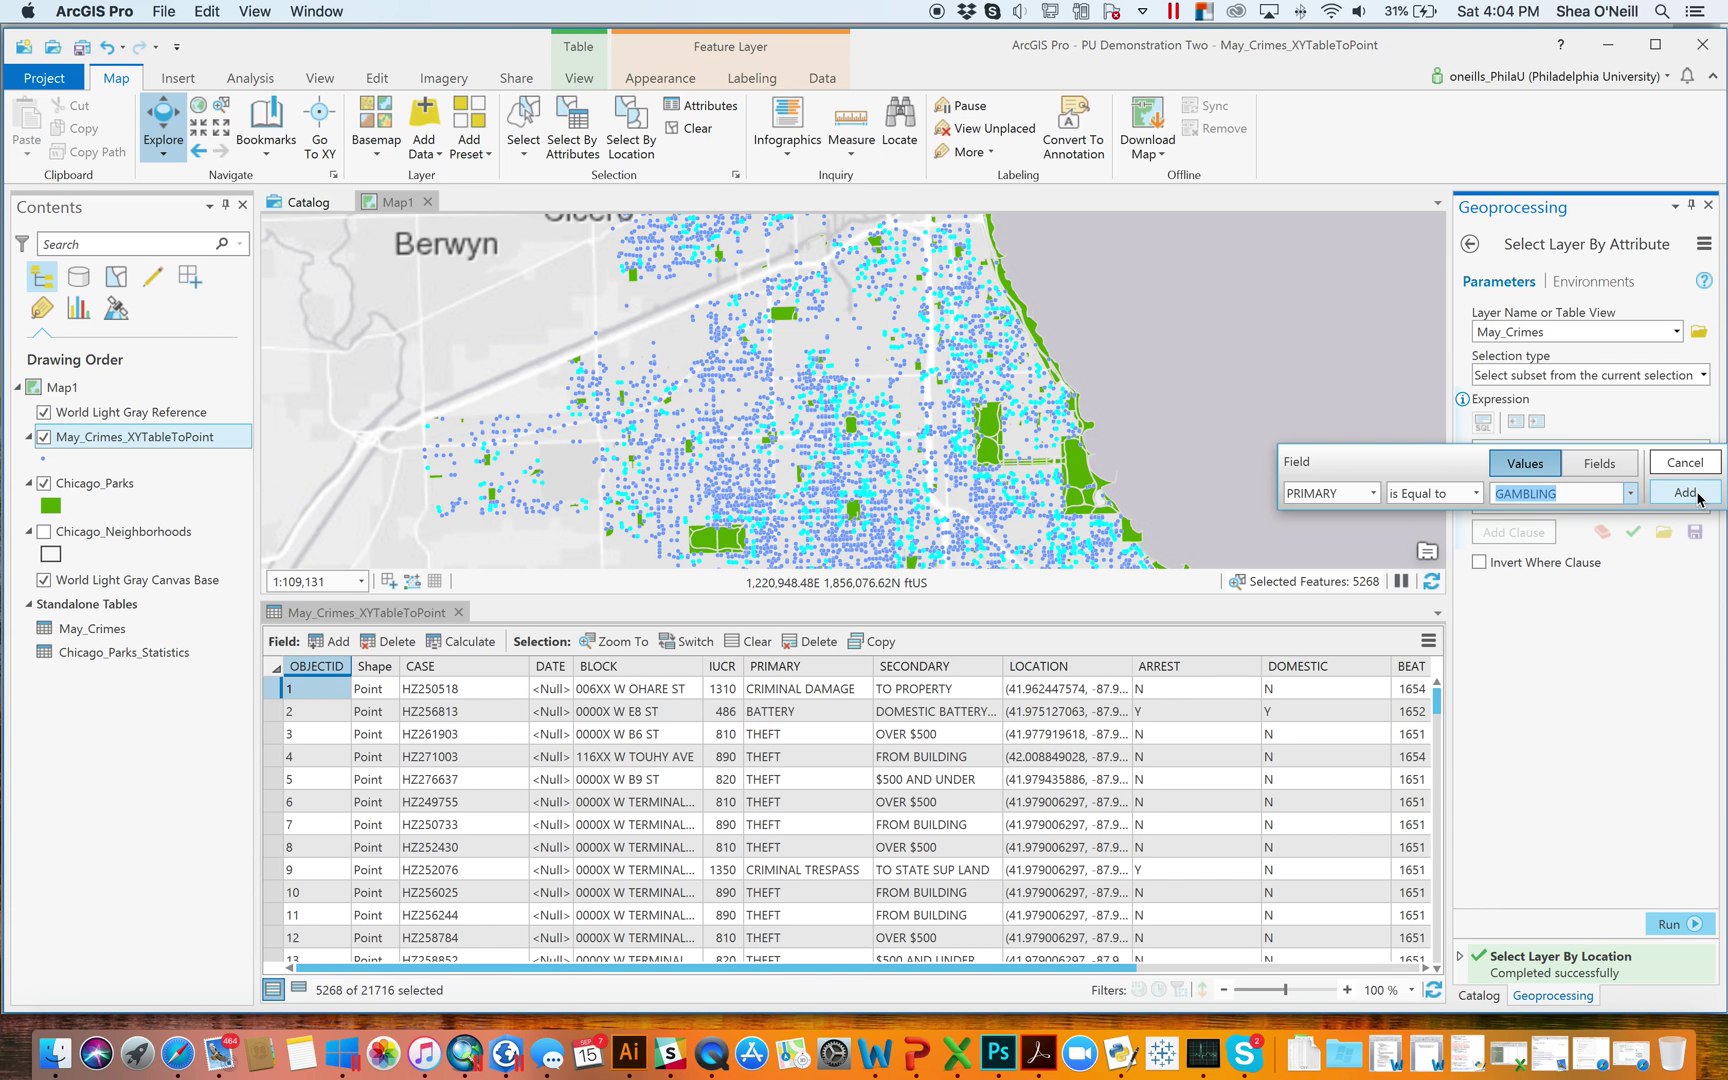
{"action": "left_click", "coordinate": [1686, 493]}
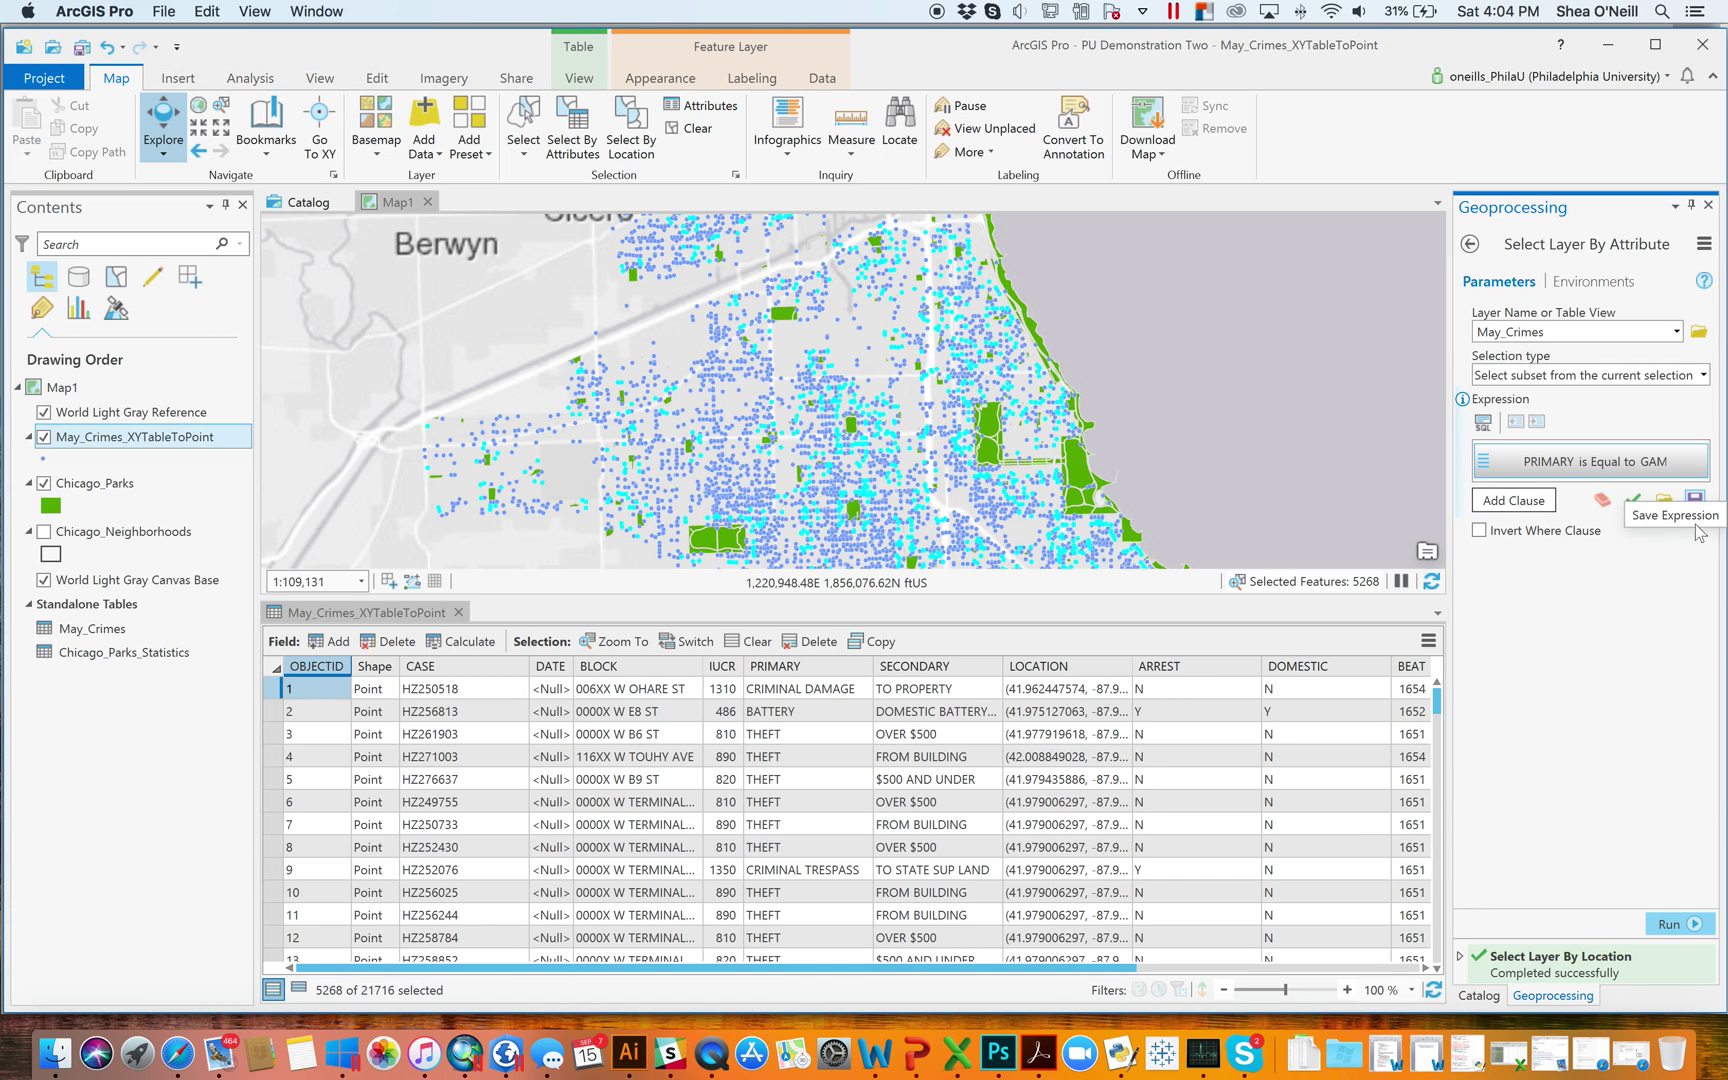
{"action": "left_click", "coordinate": [1680, 923]}
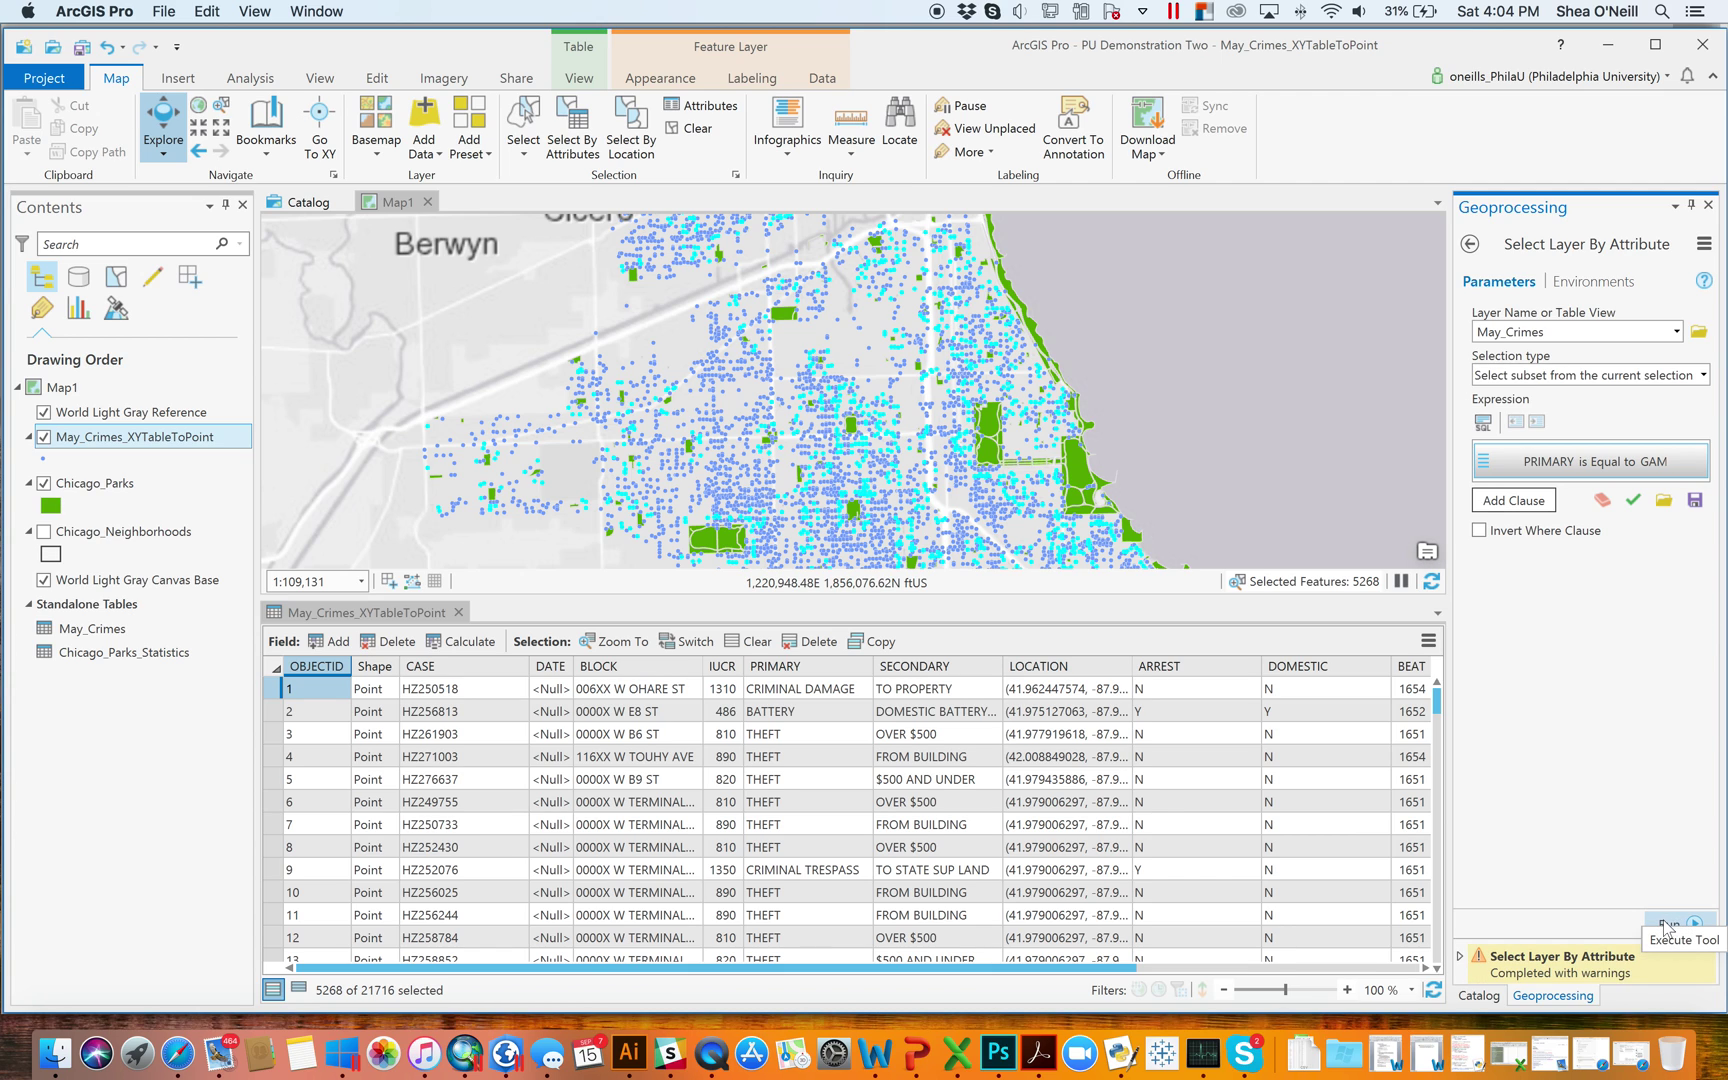
{"action": "mouse_move", "coordinate": [1517, 963]}
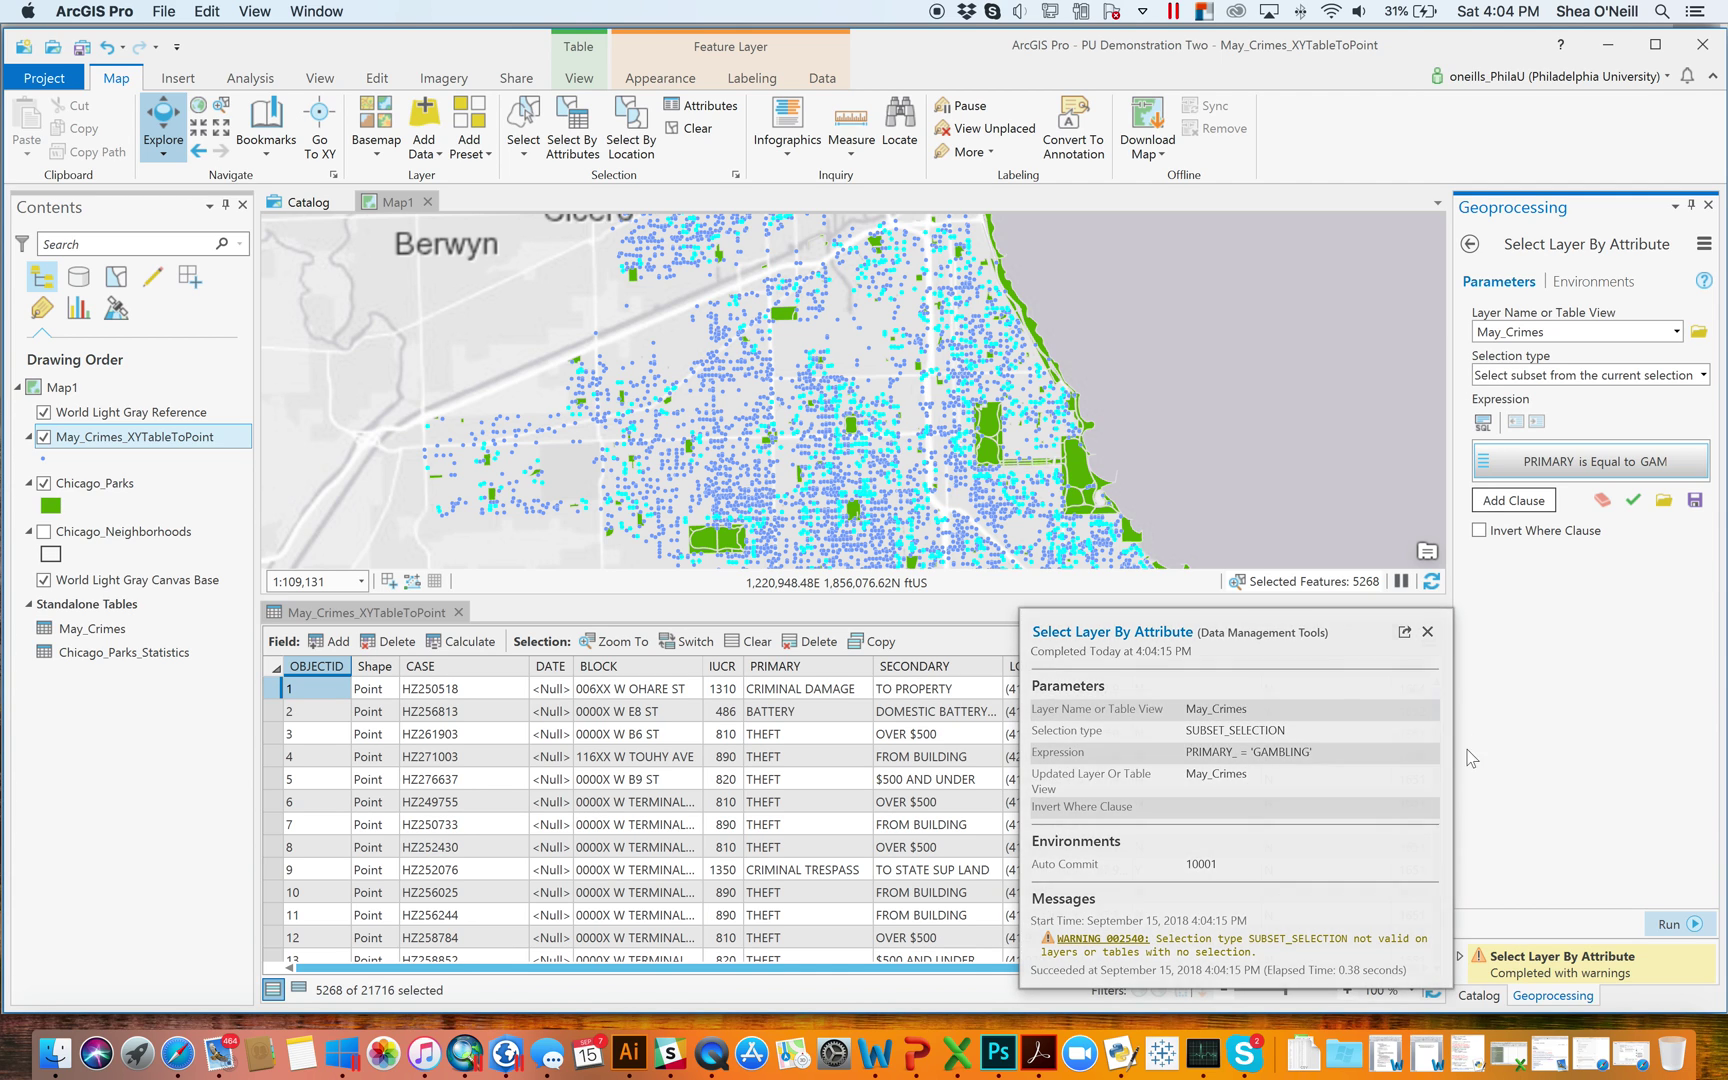
- Change the selection's input layer to May_Crimes_XYTableToPoint and rerun the GAMBLING subset selection
{"action": "left_click", "coordinate": [1676, 338]}
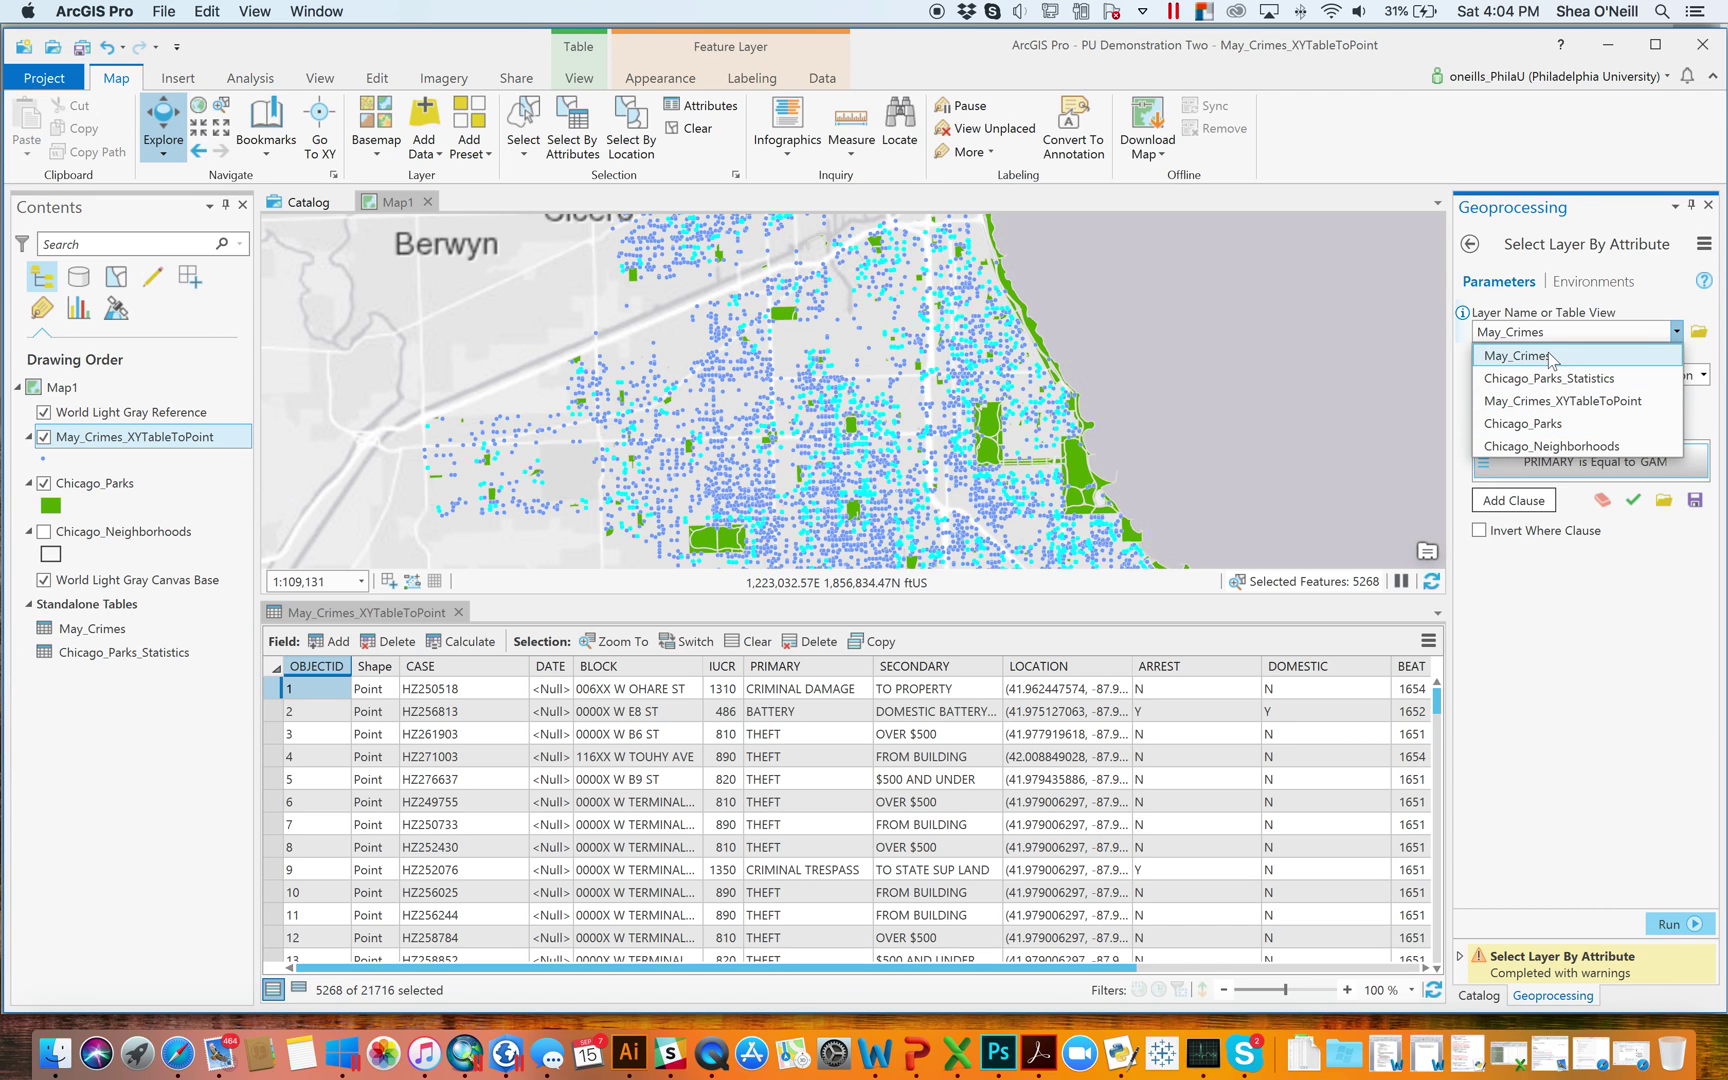
{"action": "left_click", "coordinate": [1556, 401]}
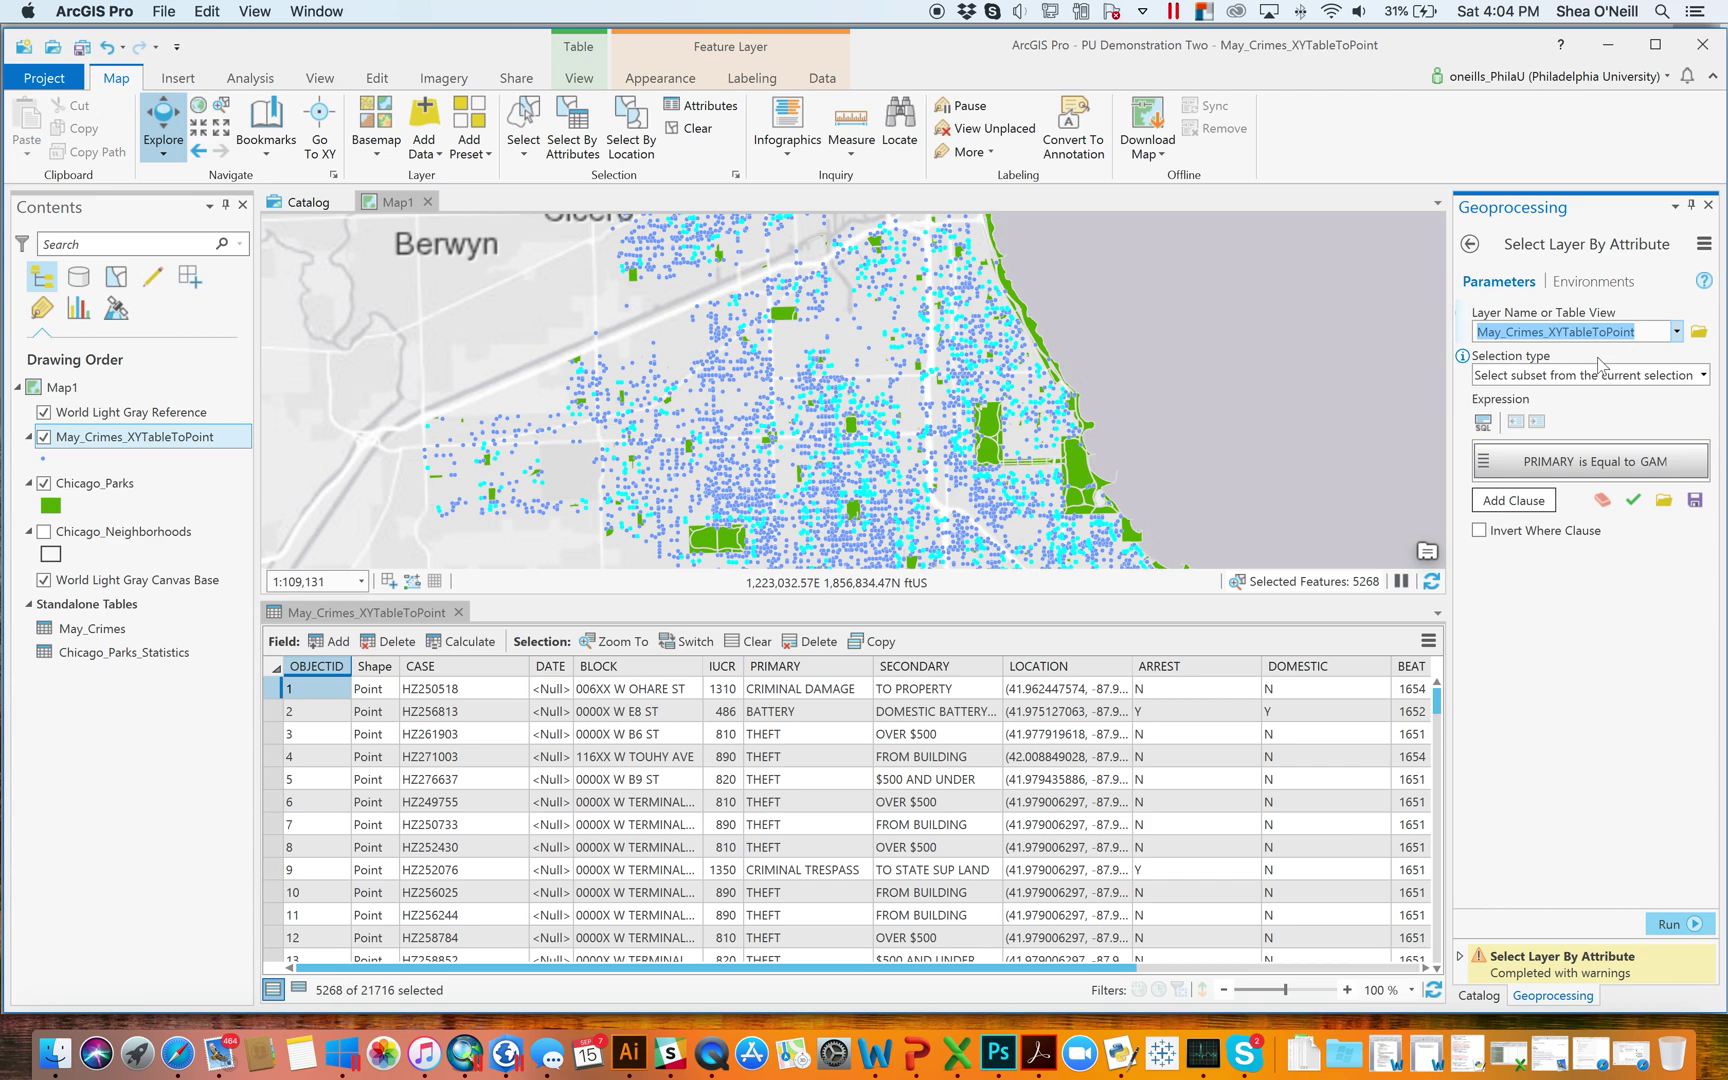
{"action": "left_click", "coordinate": [1668, 925]}
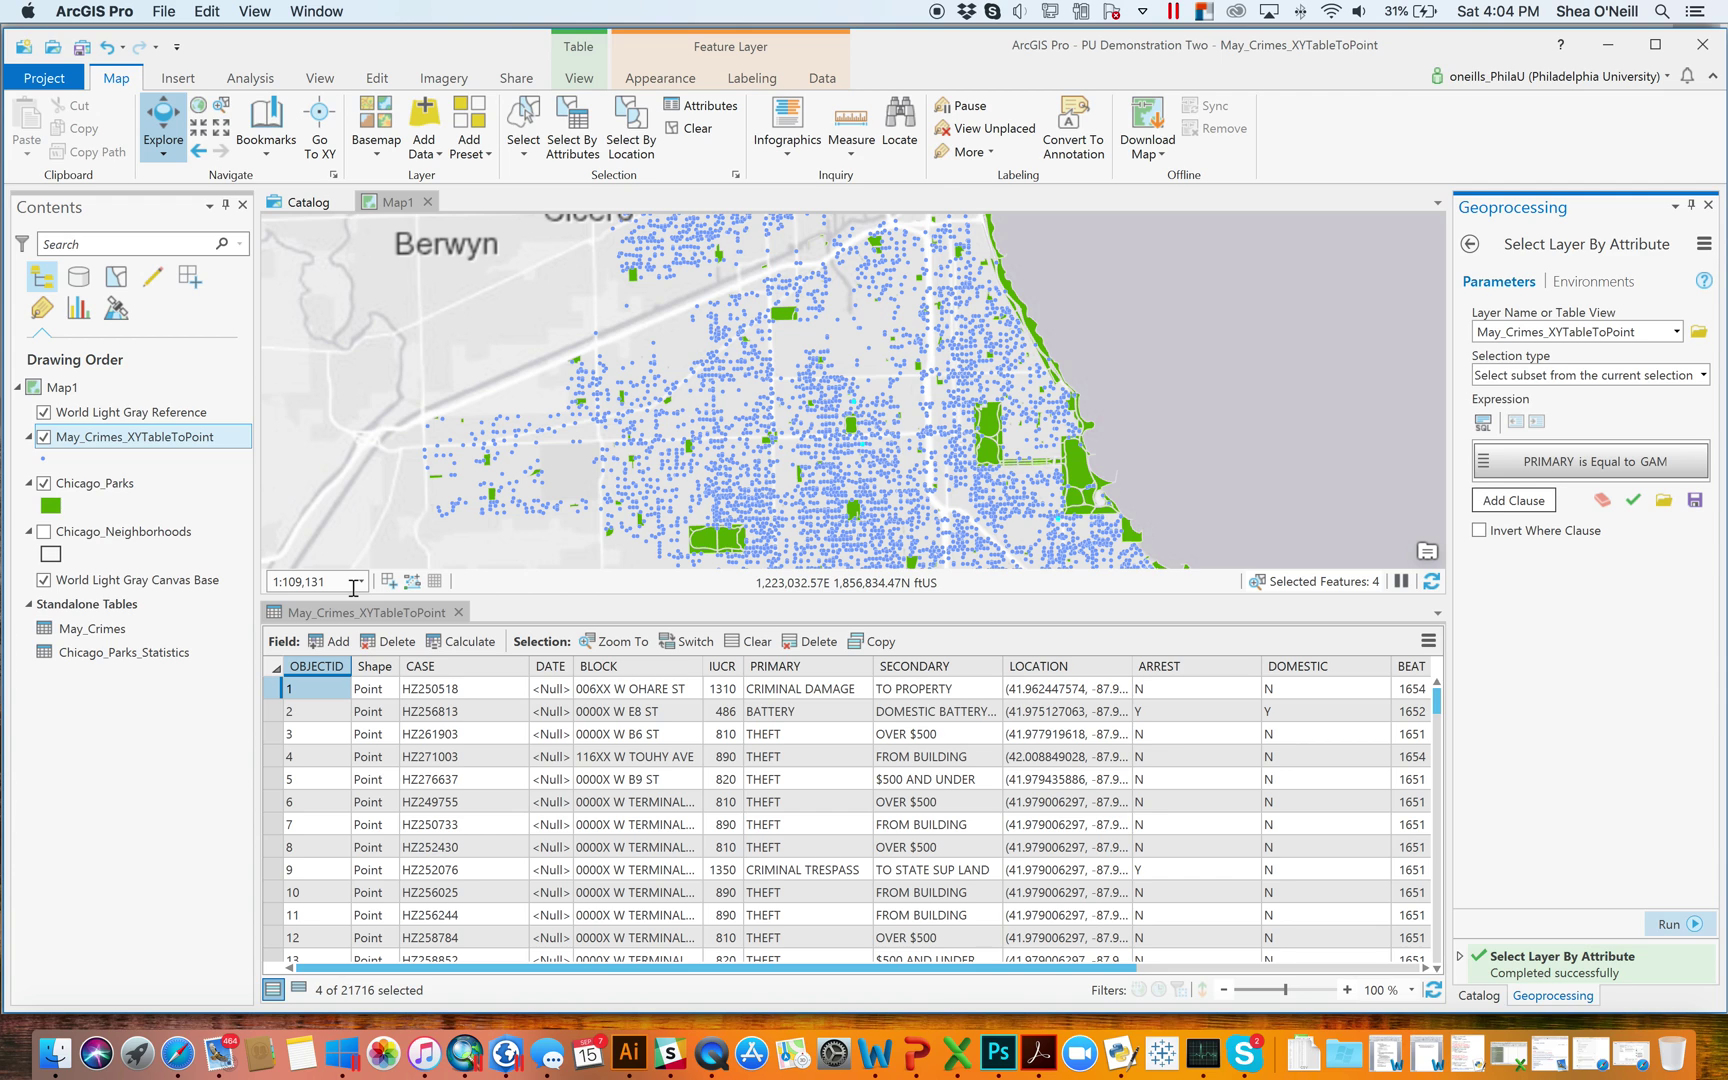
- Close the attribute table and the geoprocessing tool, hide the May_Crimes_XYTableToPoint layer and show Chicago_Neighborhoods
{"action": "left_click", "coordinate": [458, 612]}
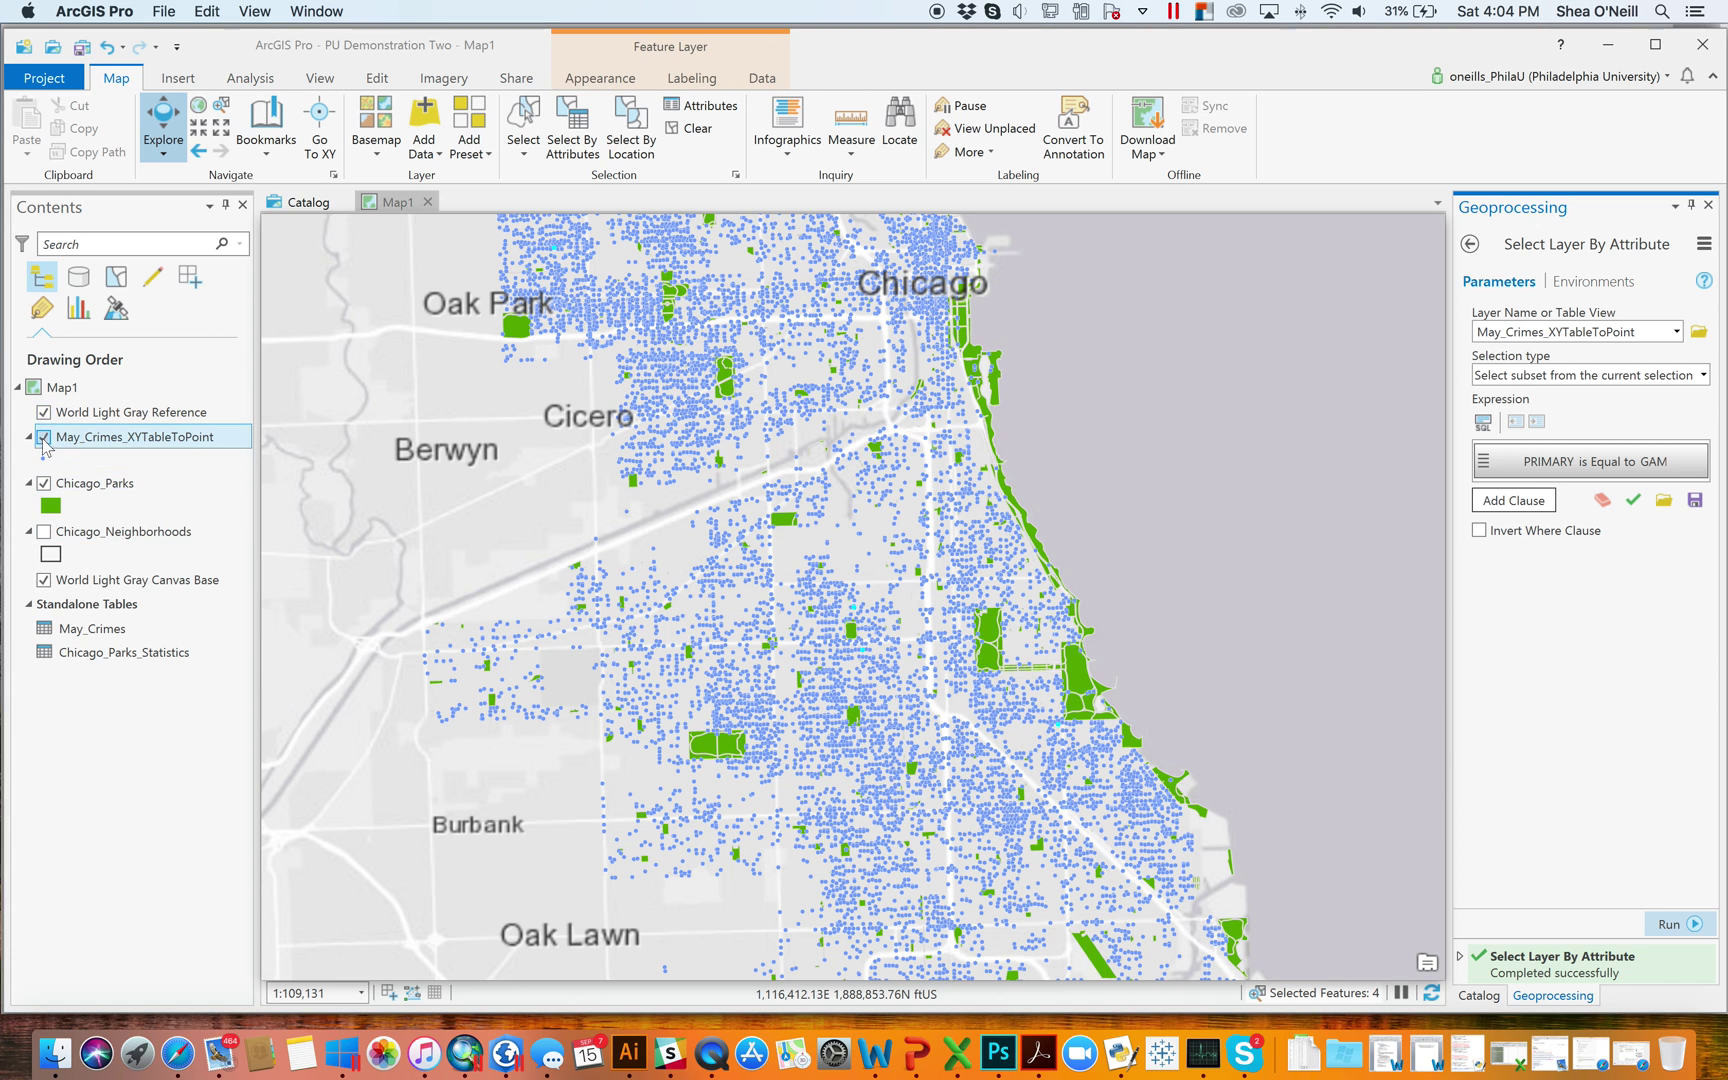
{"action": "left_click", "coordinate": [43, 438]}
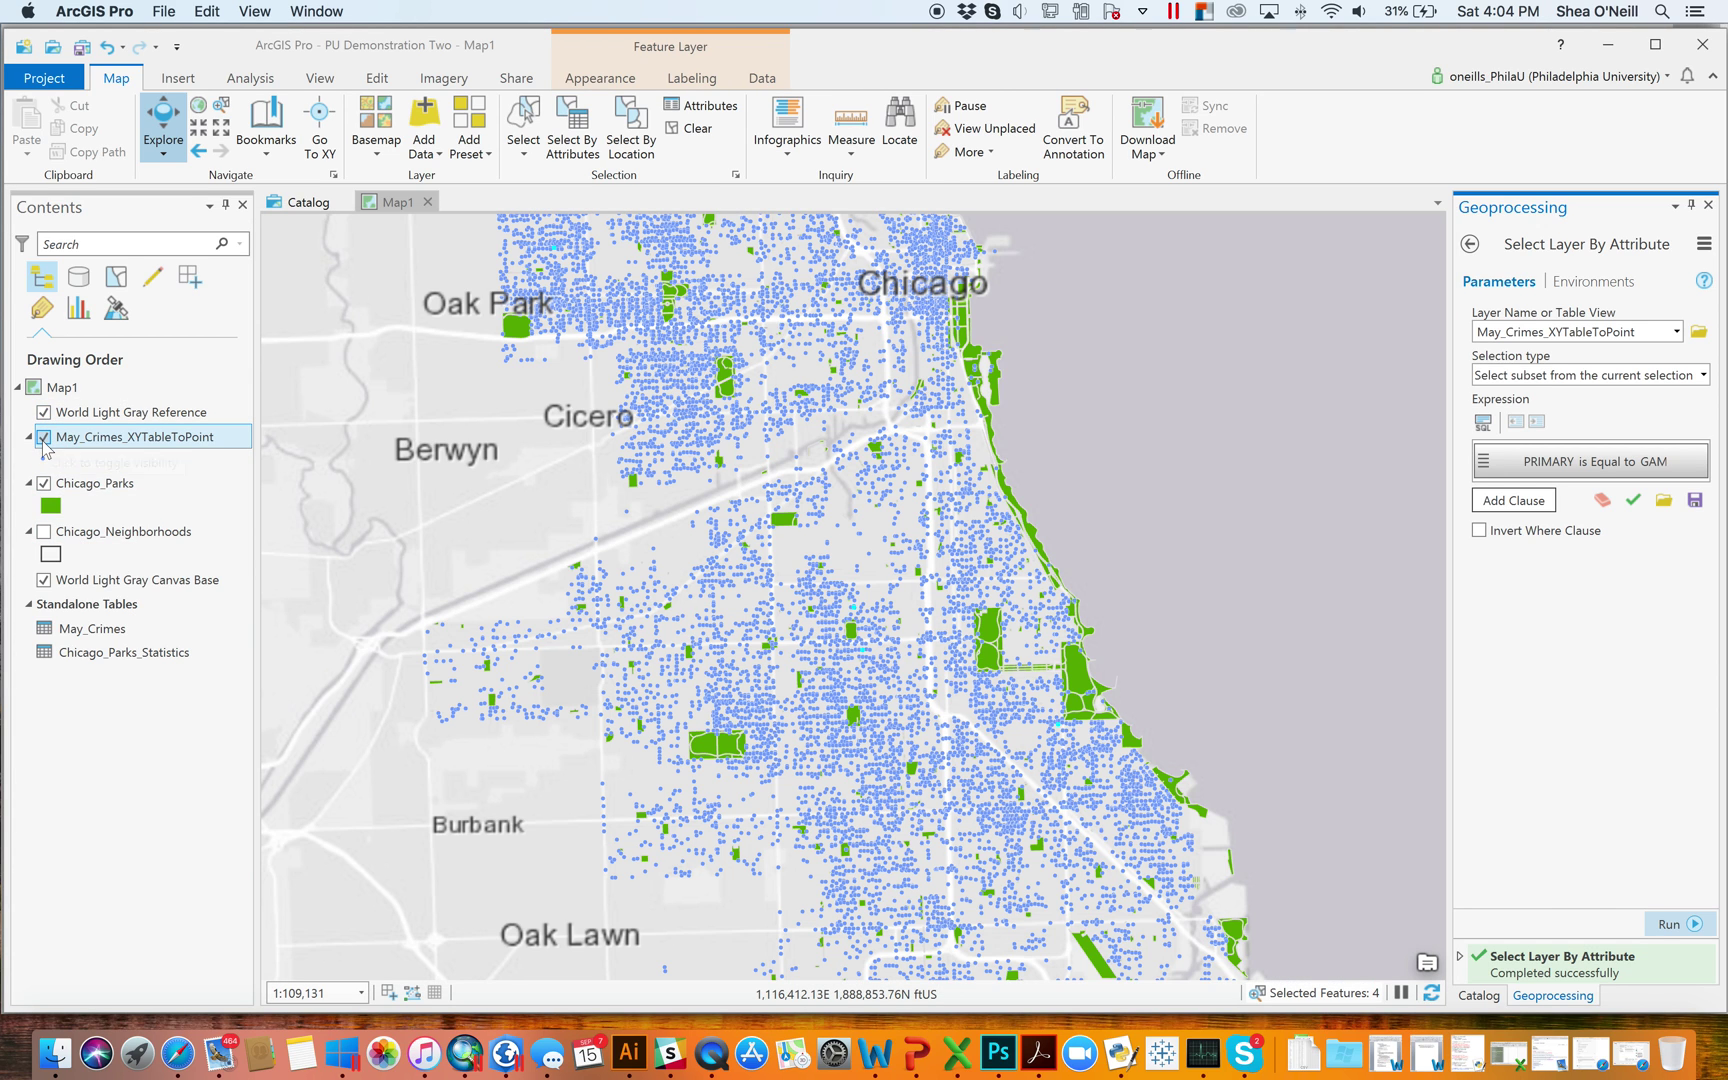
{"action": "scroll", "coordinate": [727, 614], "scroll_direction": "up", "scroll_amount": 3}
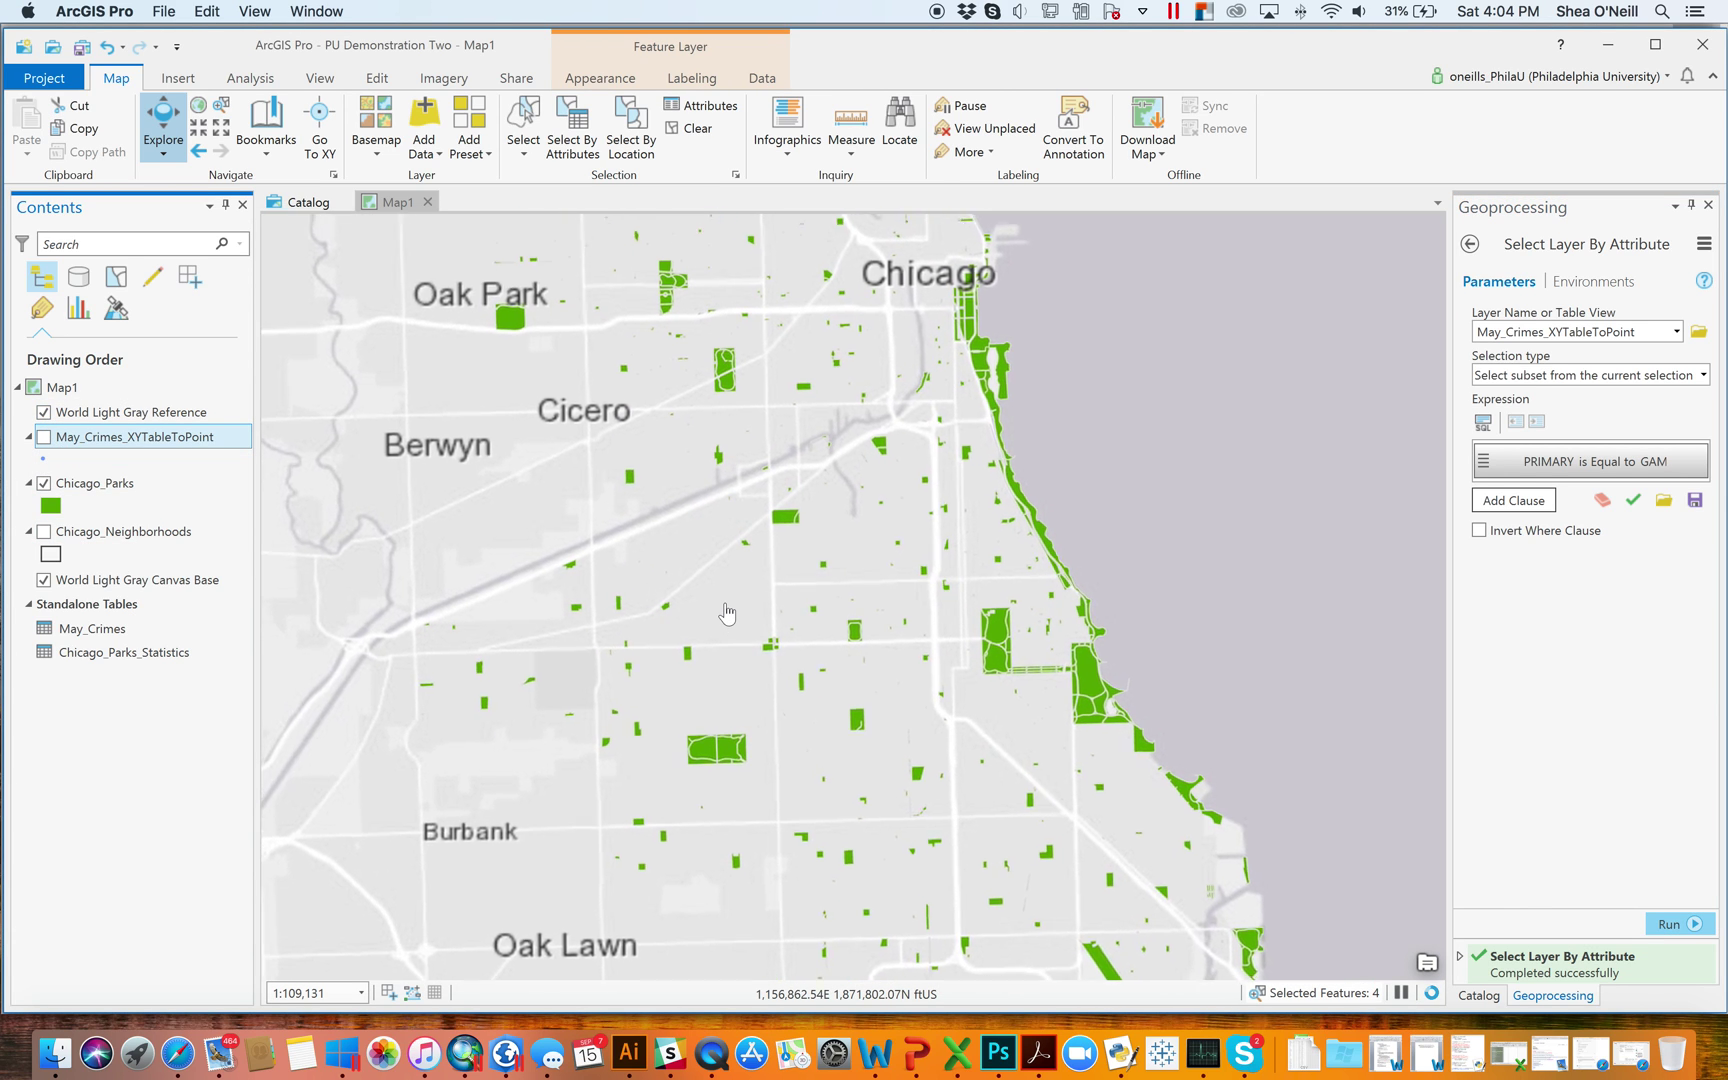
{"action": "left_click", "coordinate": [44, 532]}
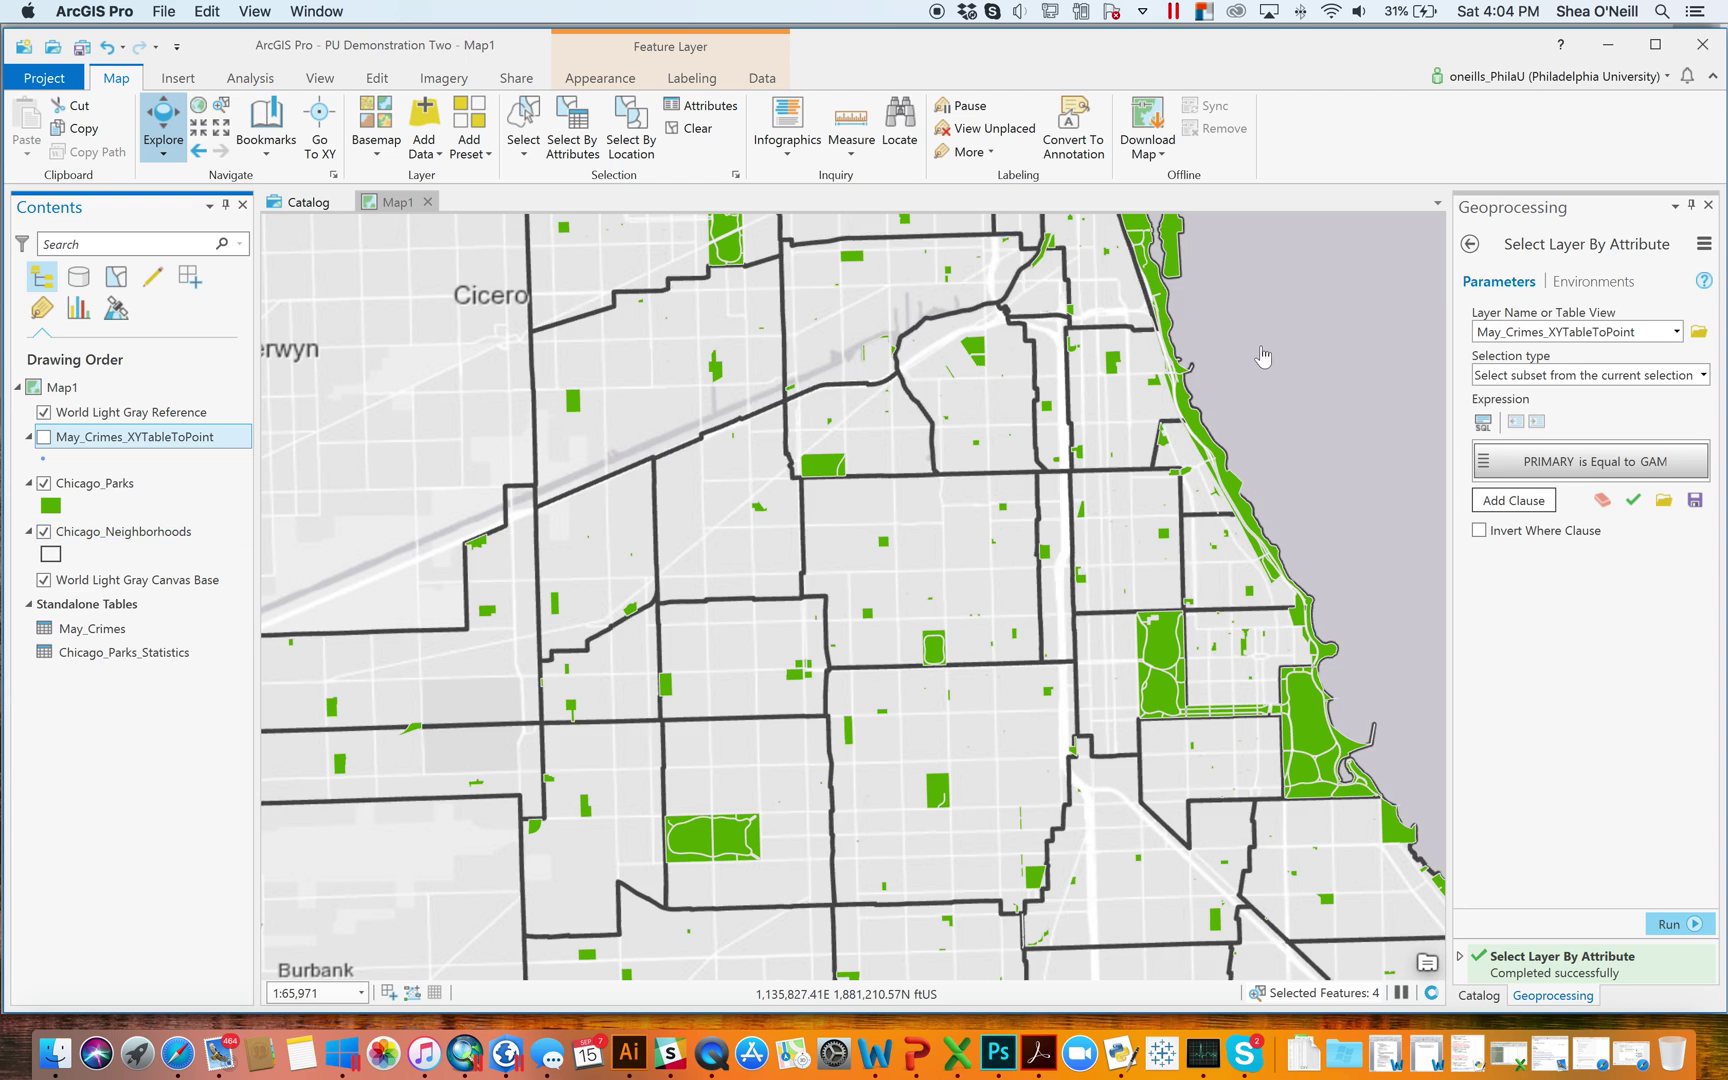
{"action": "left_click", "coordinate": [1707, 206]}
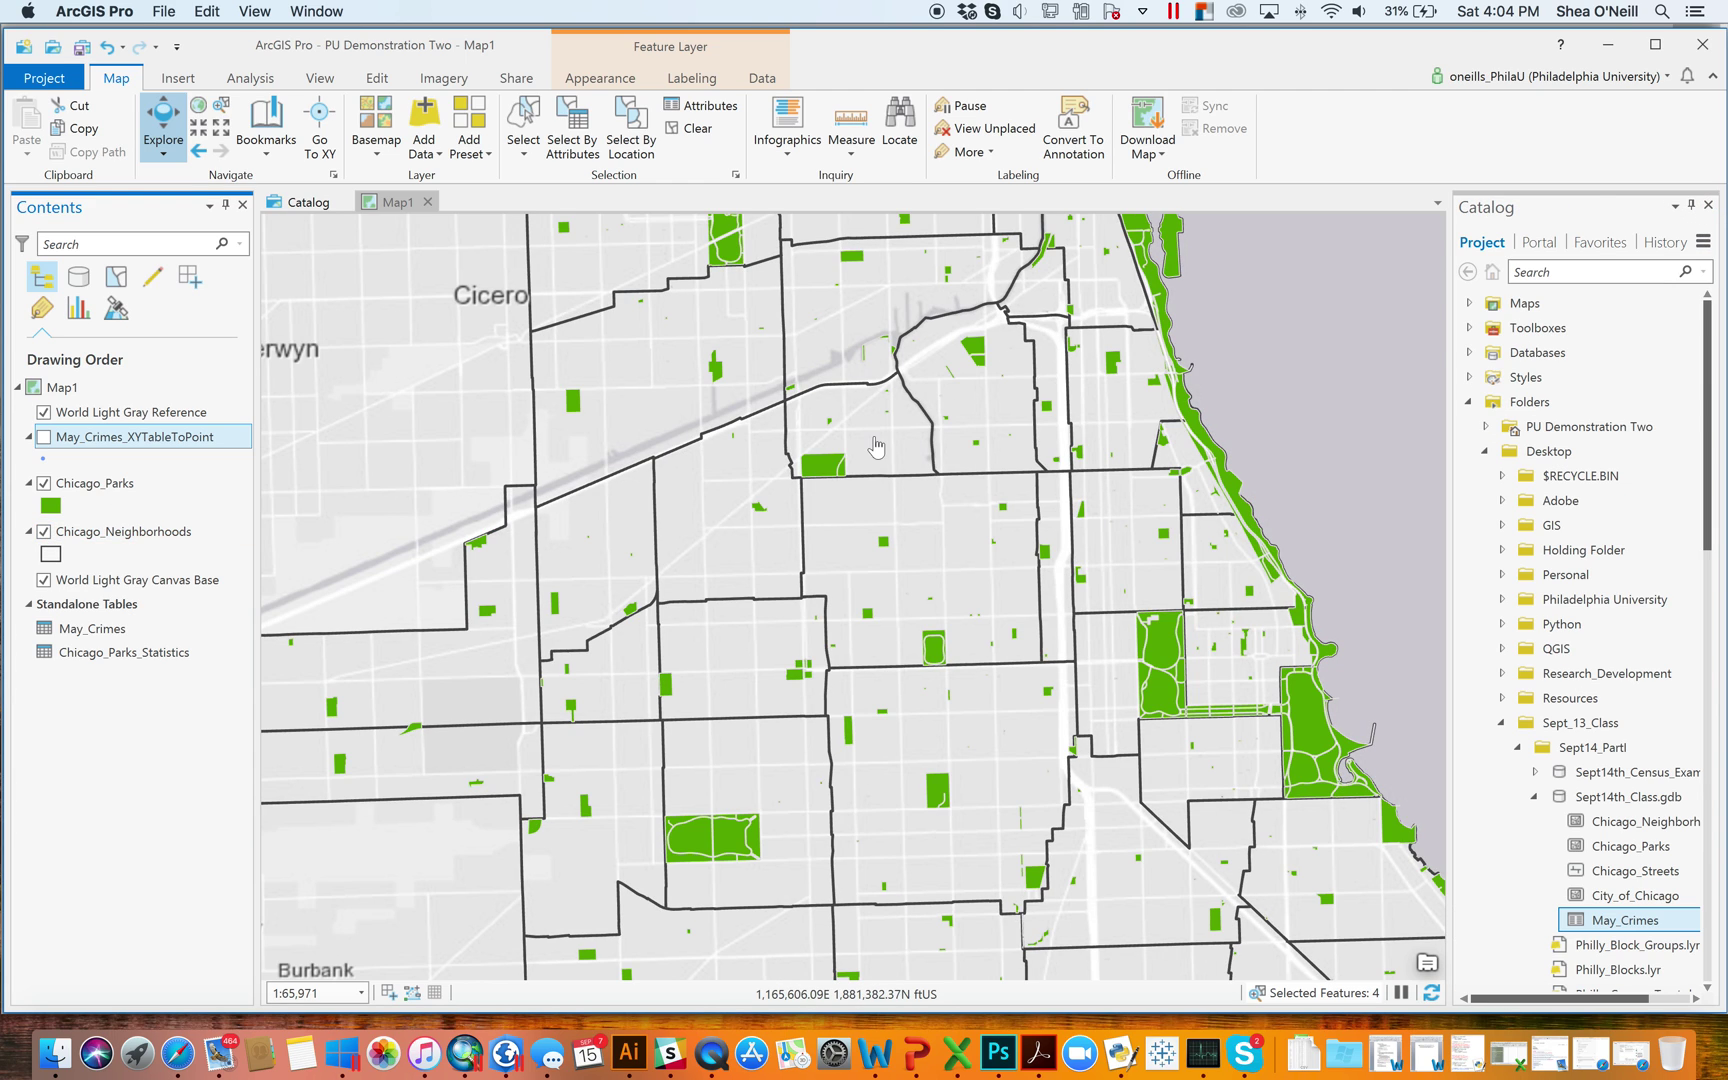
- Select one central neighborhood polygon on the map, and use Select Layer By Location to select the Chicago_Parks that intersect the selected Chicago_Neighborhoods feature
{"action": "left_click", "coordinate": [524, 133]}
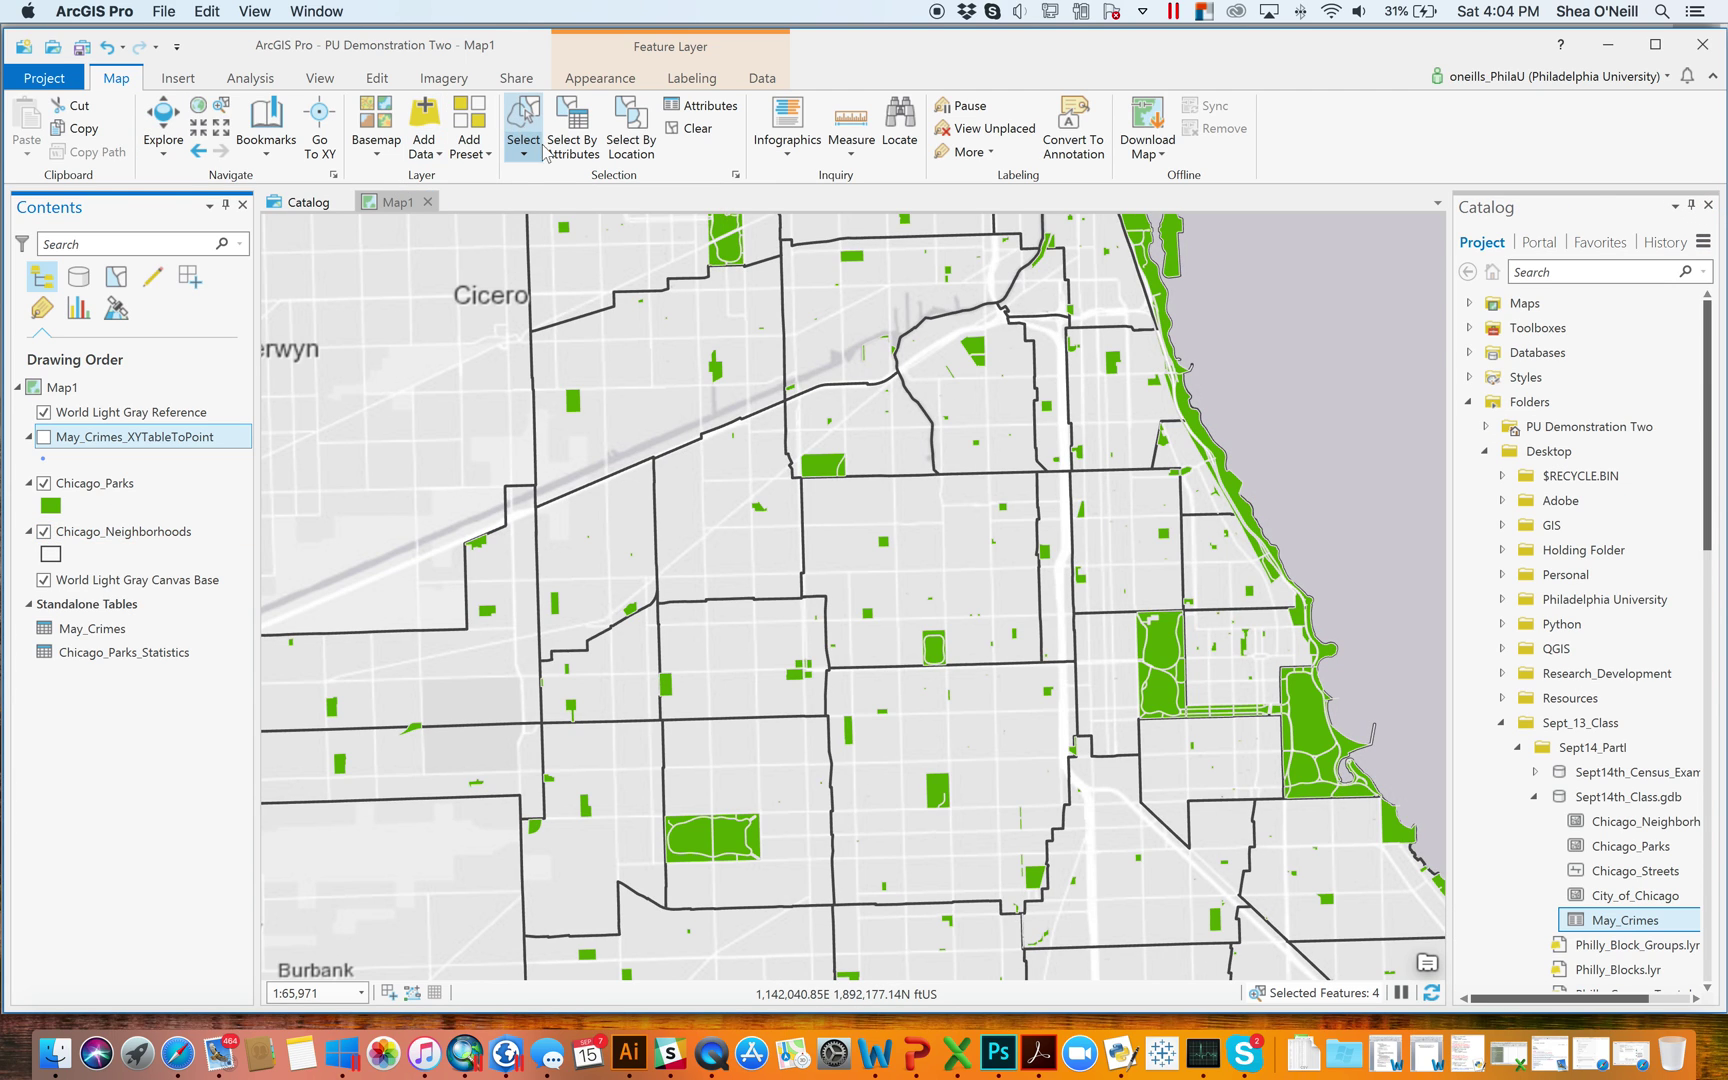
{"action": "left_click", "coordinate": [884, 510]}
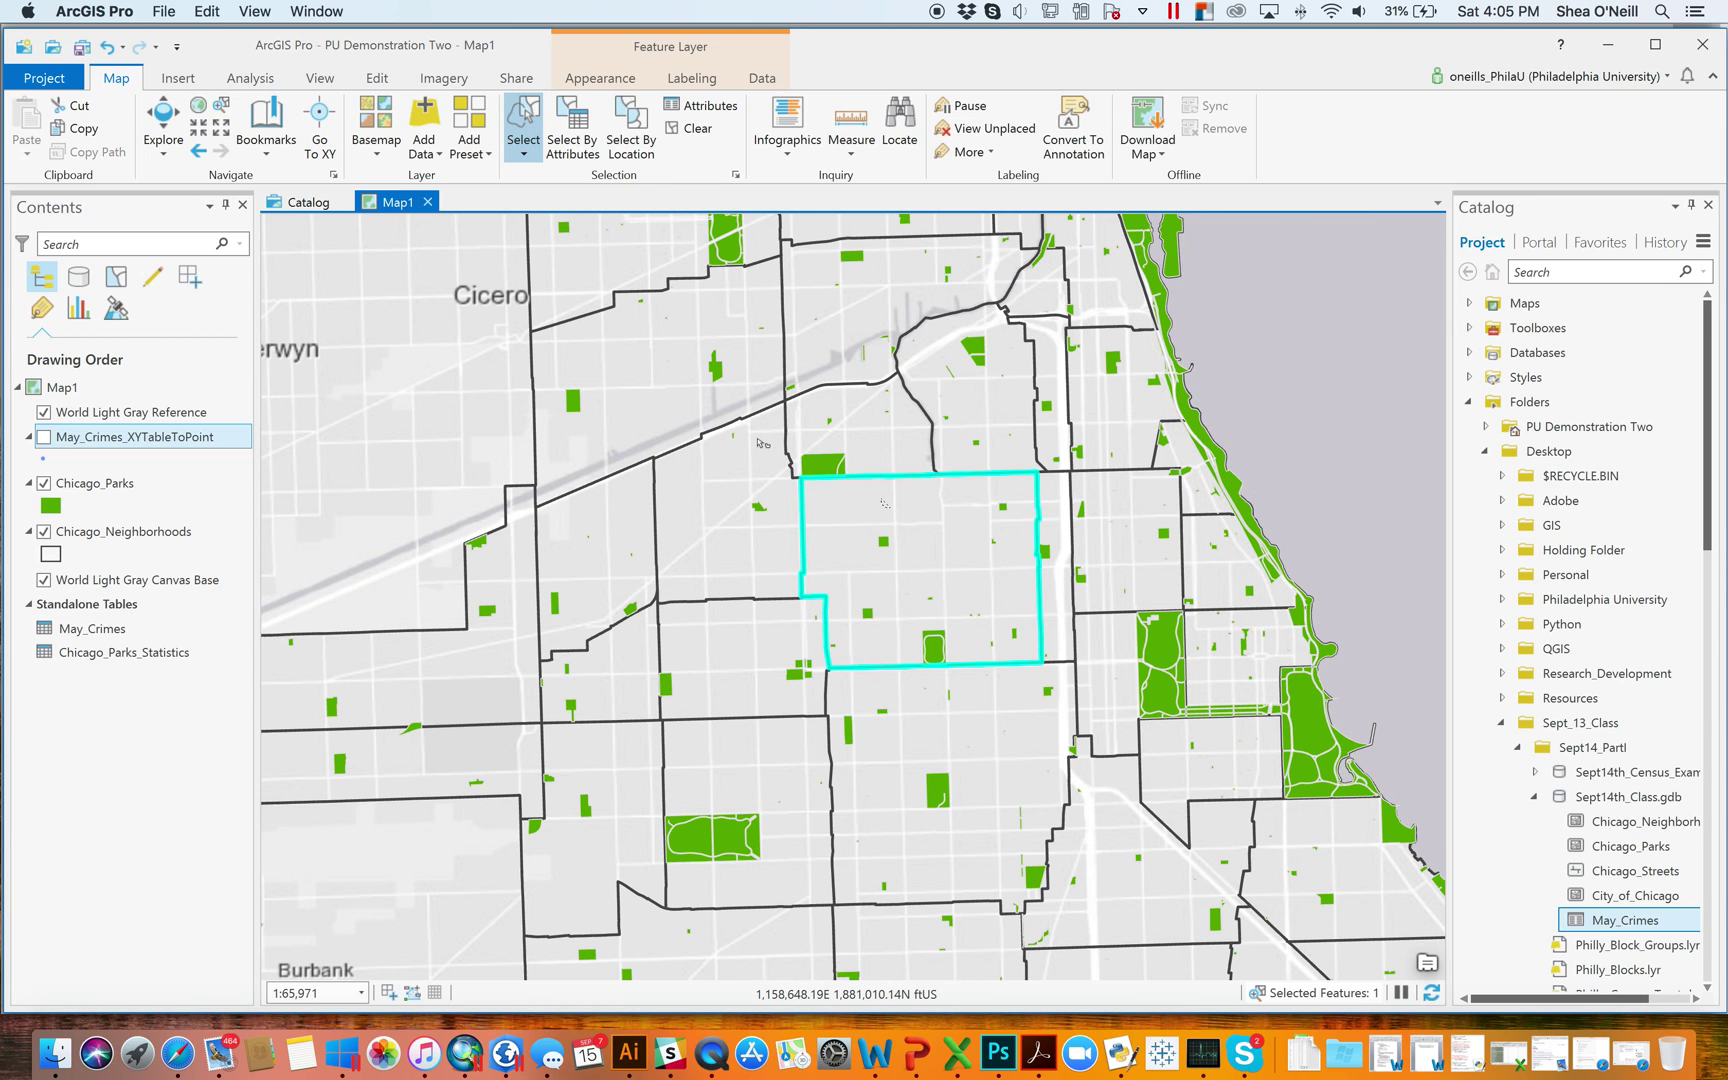
{"action": "left_click", "coordinate": [632, 128]}
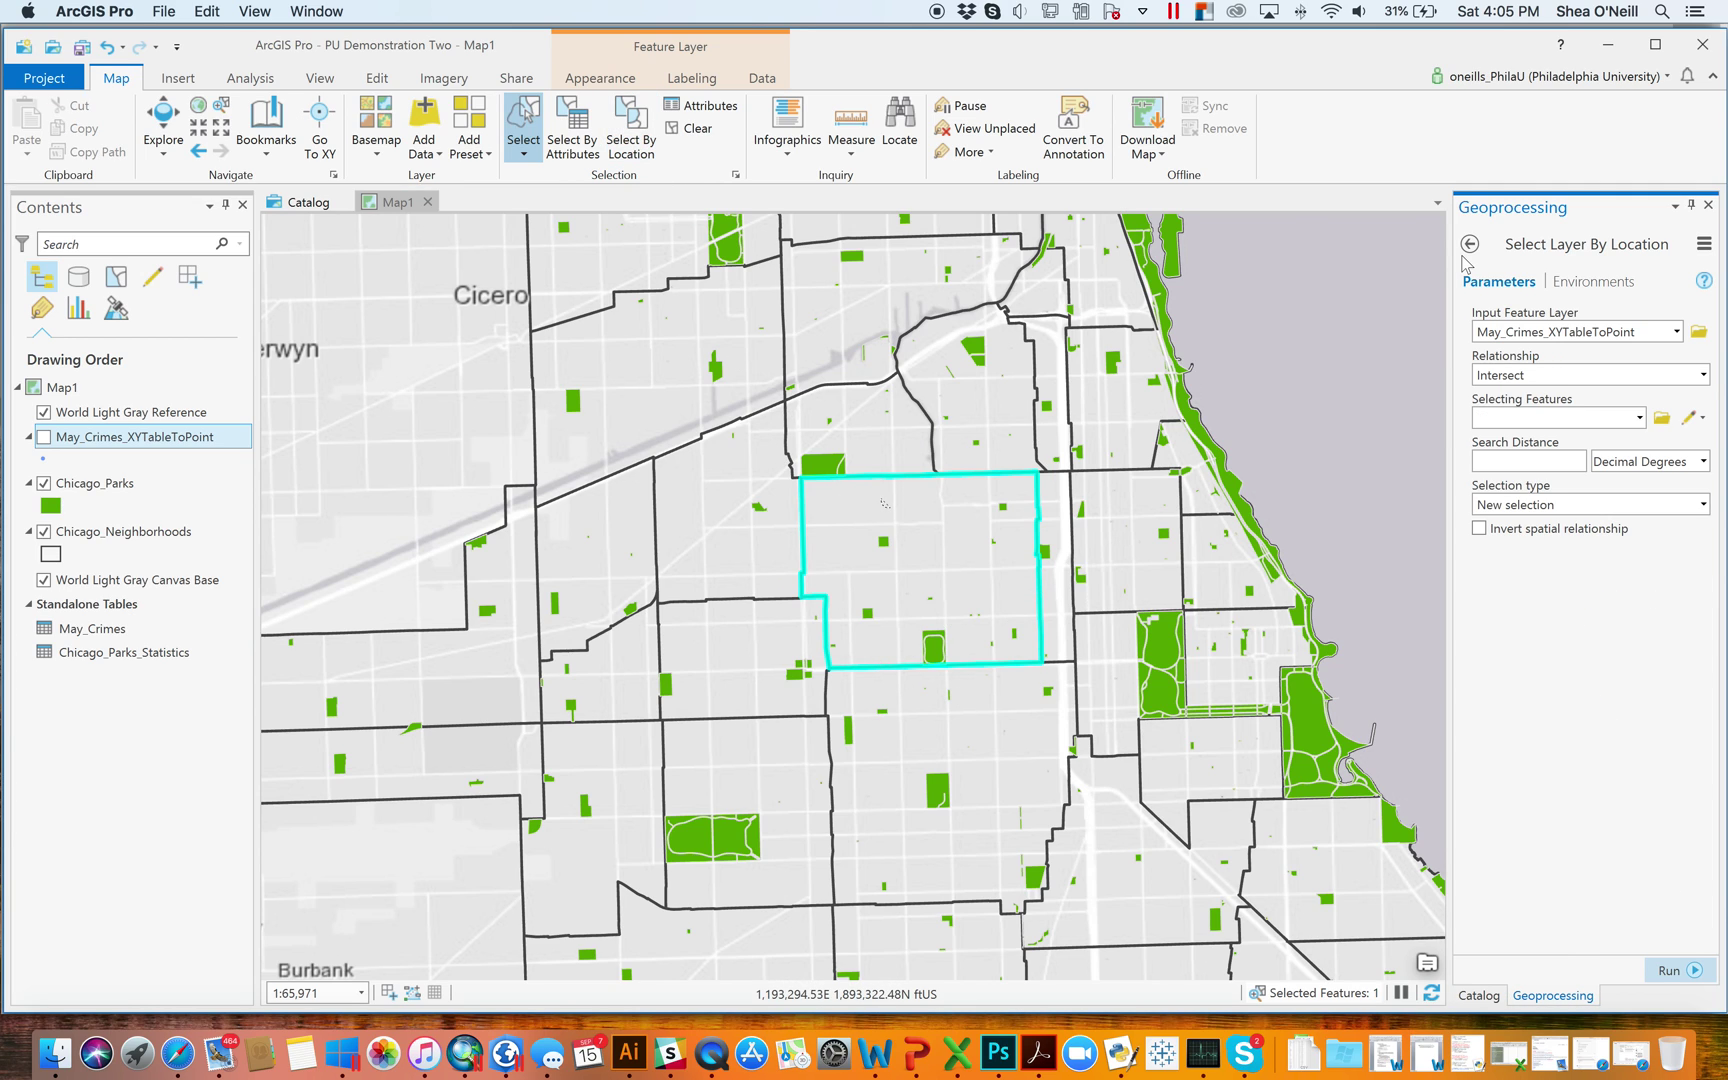
{"action": "left_click", "coordinate": [1676, 331]}
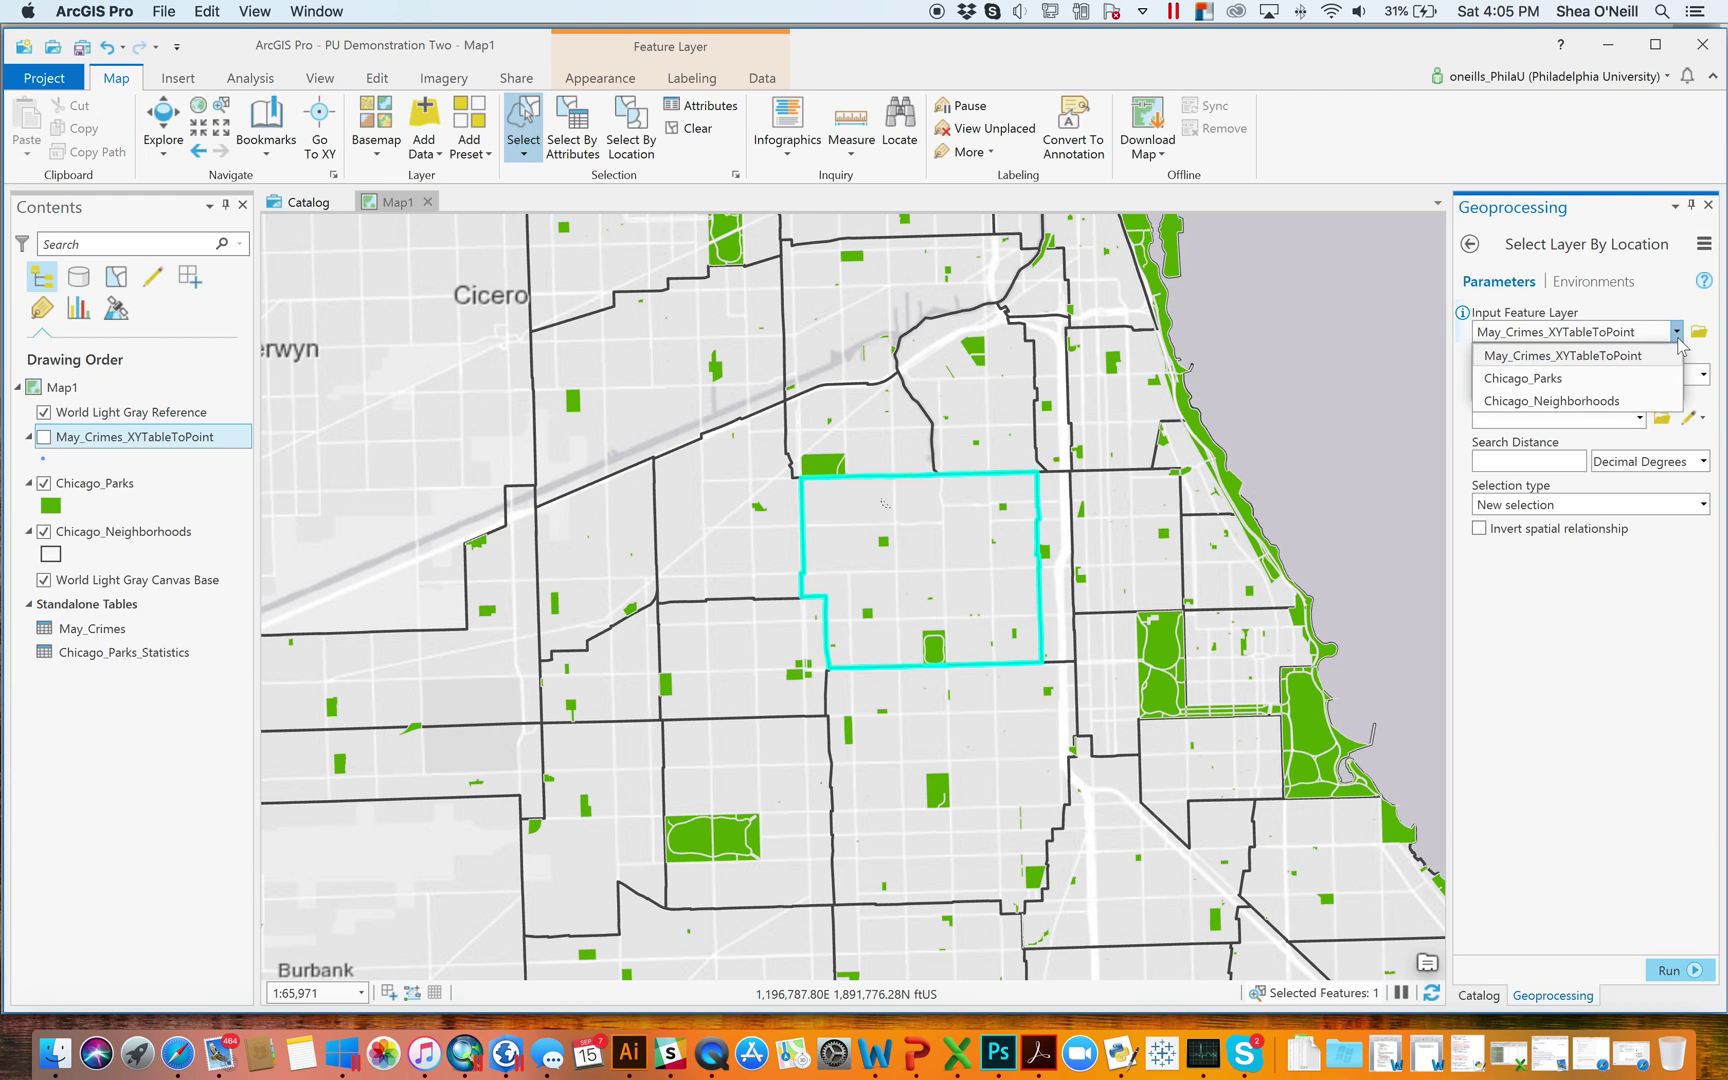
{"action": "left_click", "coordinate": [1608, 378]}
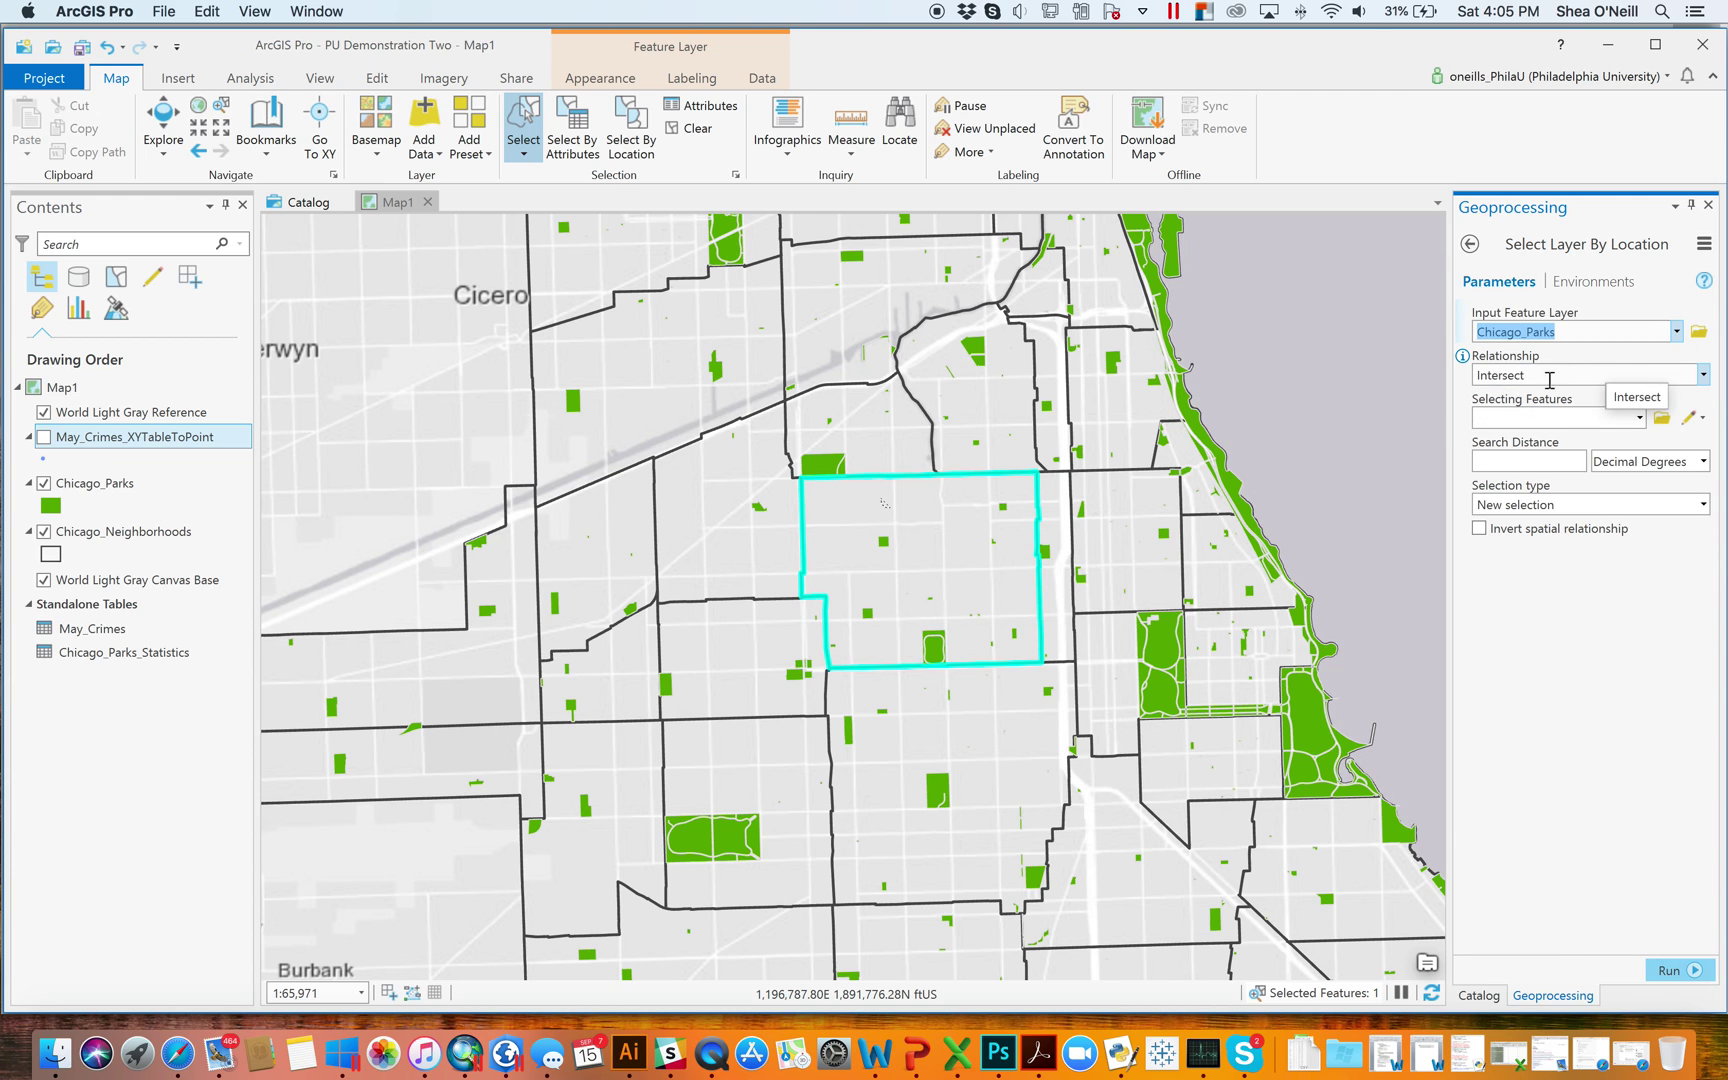
{"action": "left_click", "coordinate": [1641, 418]}
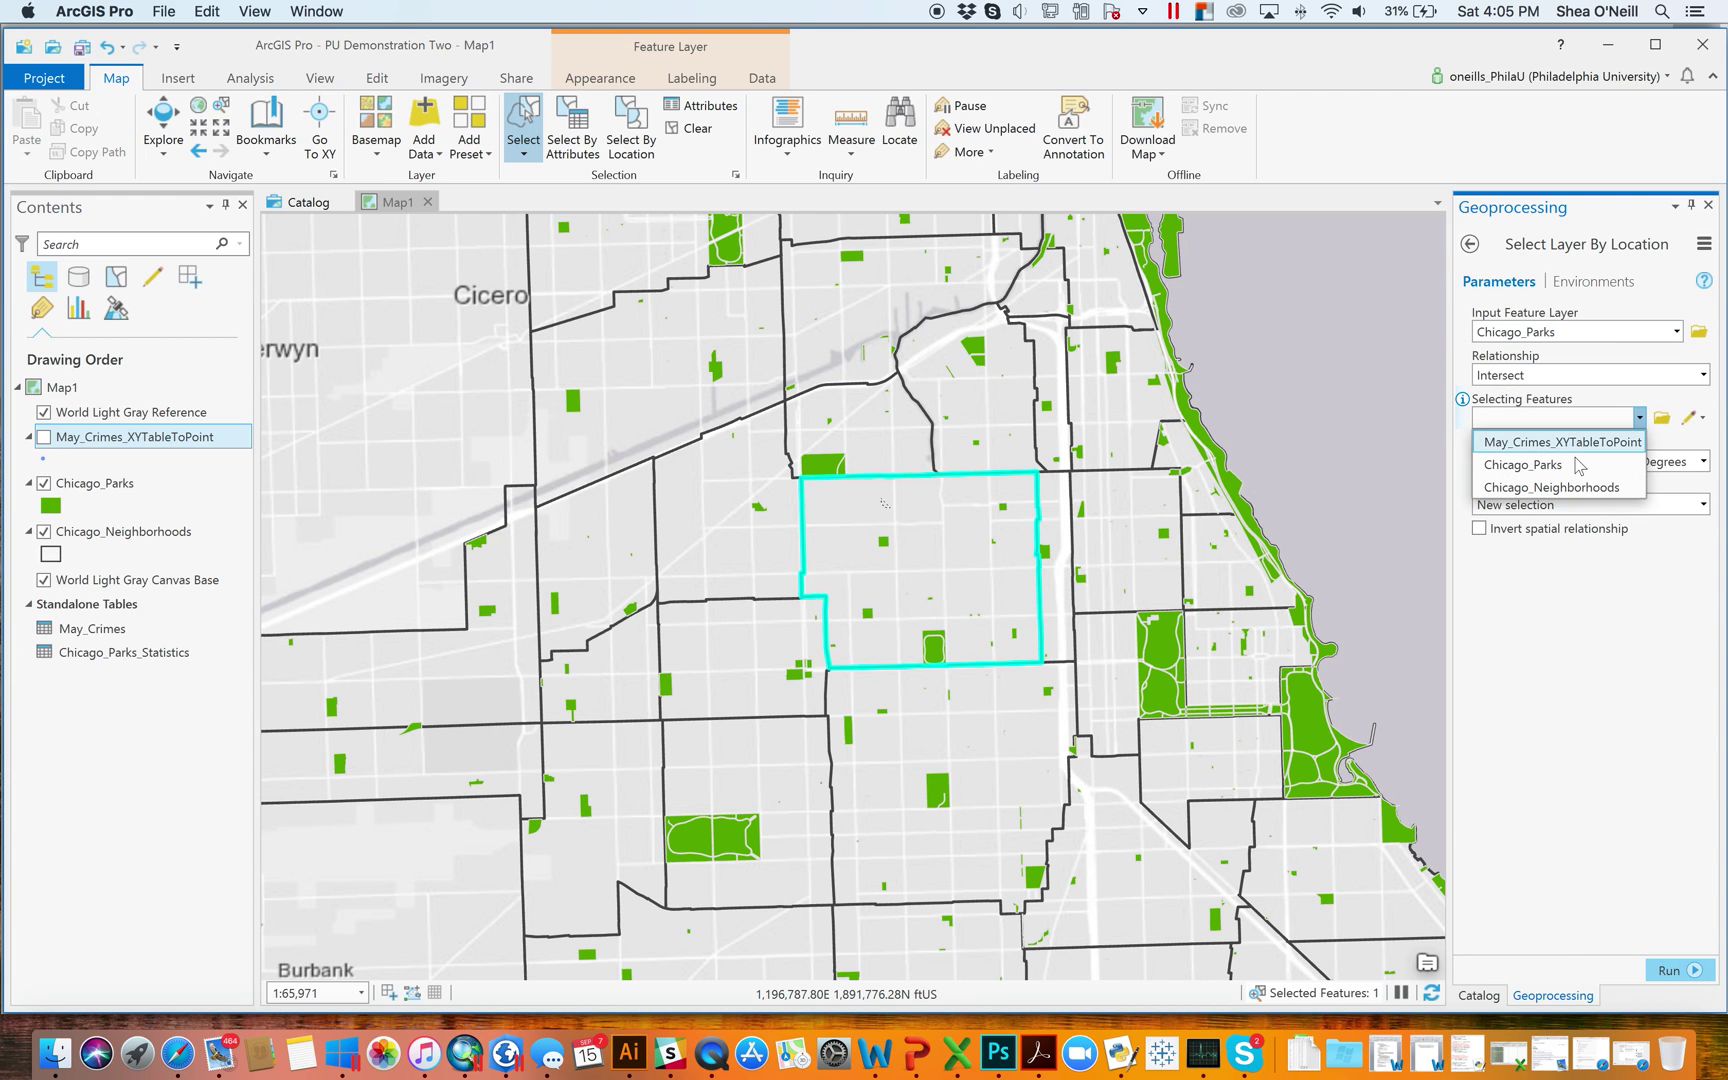
{"action": "left_click", "coordinate": [1576, 488]}
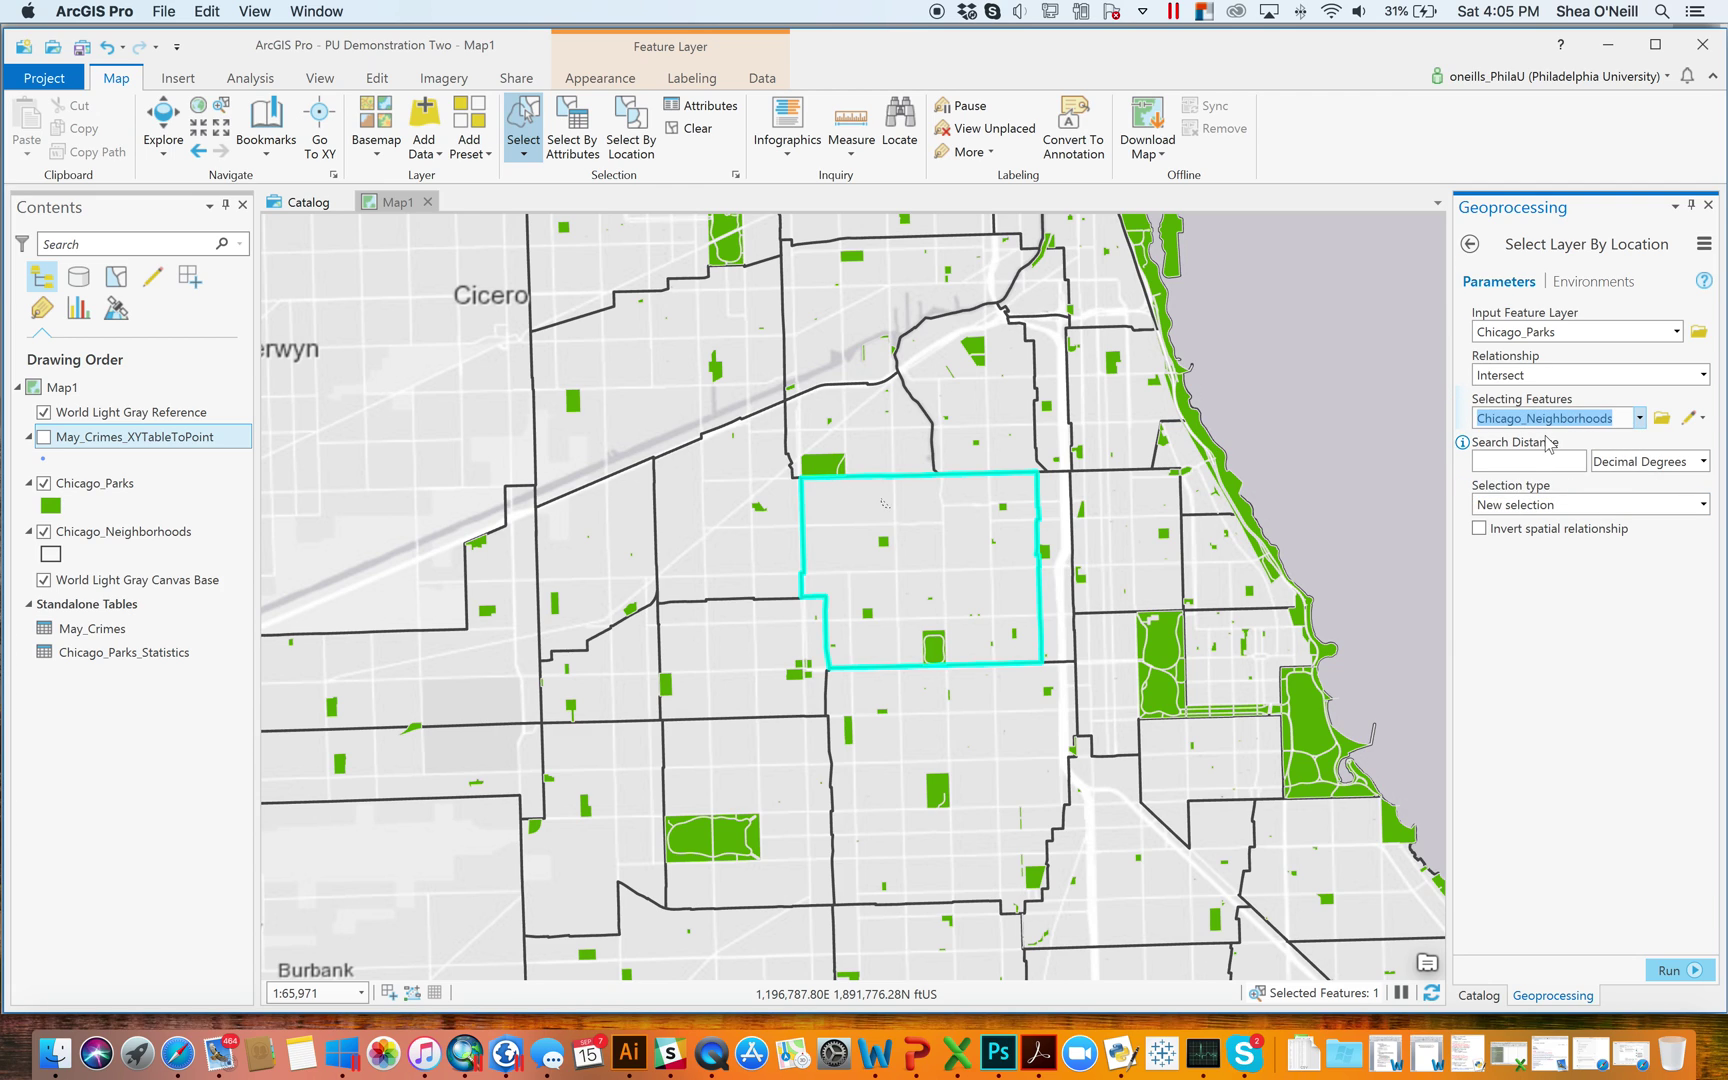
{"action": "left_click", "coordinate": [1677, 976]}
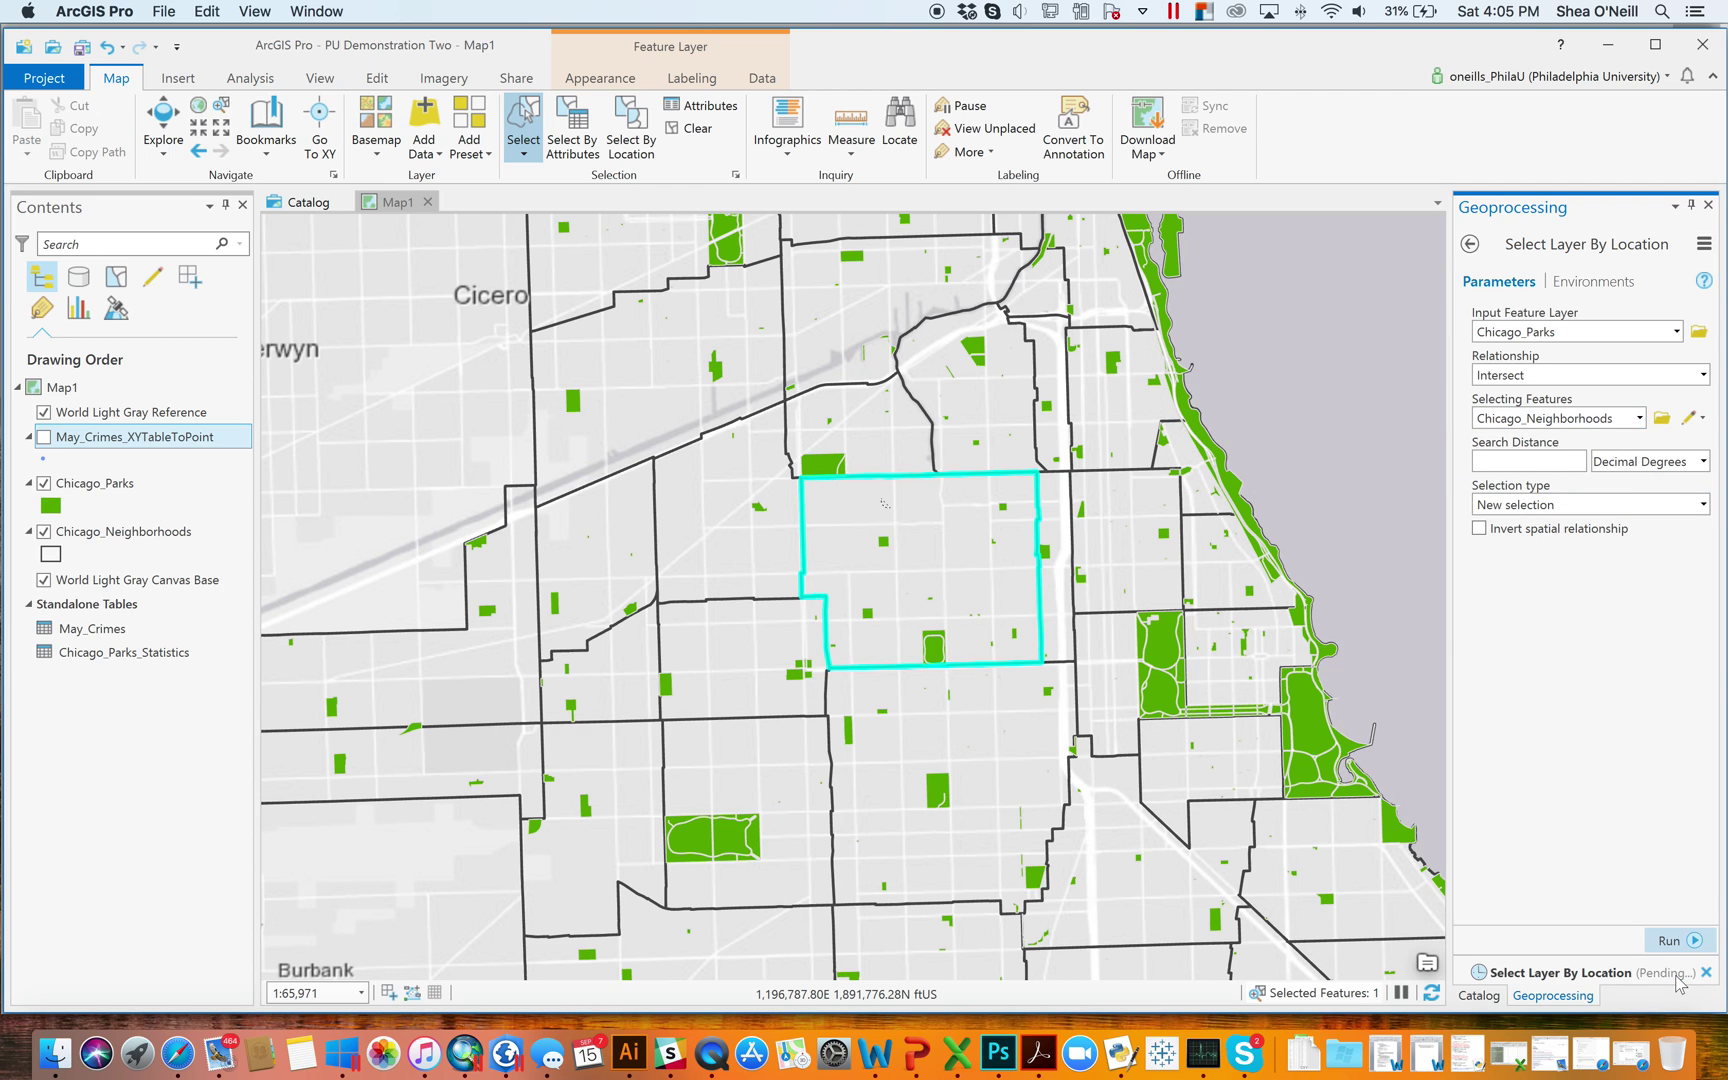
{"action": "mouse_move", "coordinate": [1680, 985]}
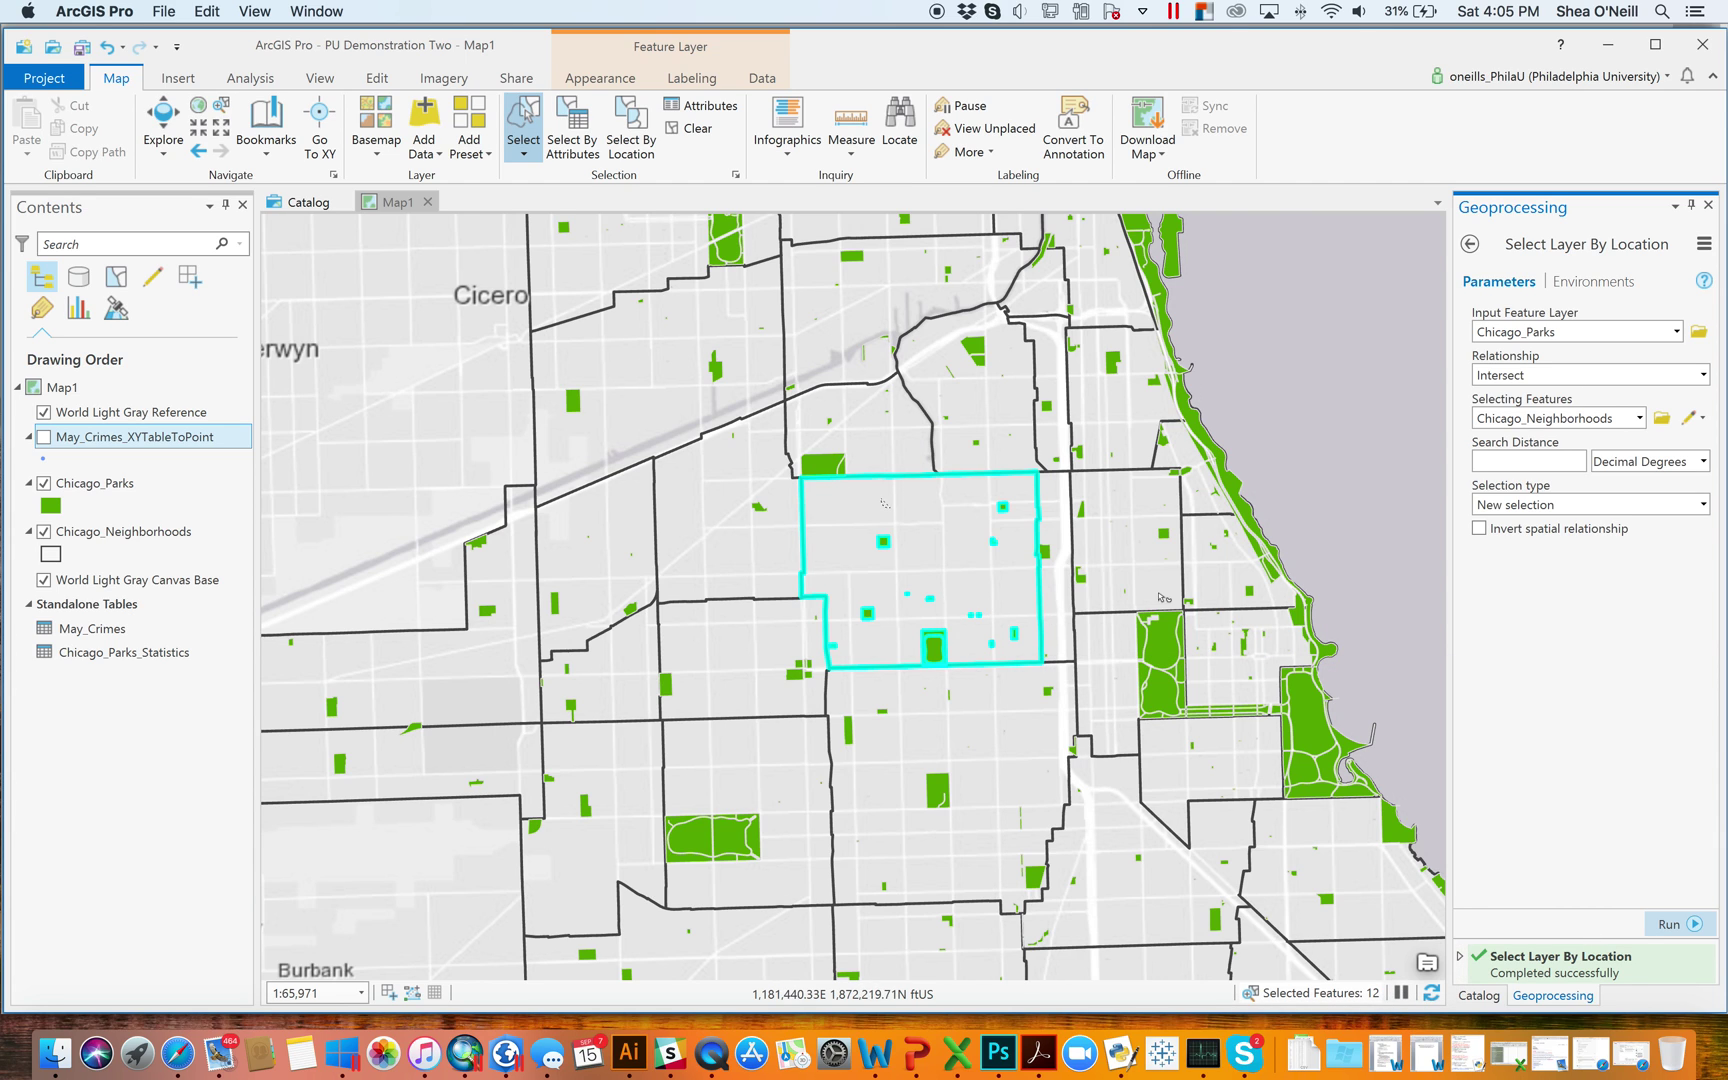
- Clear the selection and rerun the Chicago_Parks intersect selection with no neighborhood selected
{"action": "left_click", "coordinate": [693, 138]}
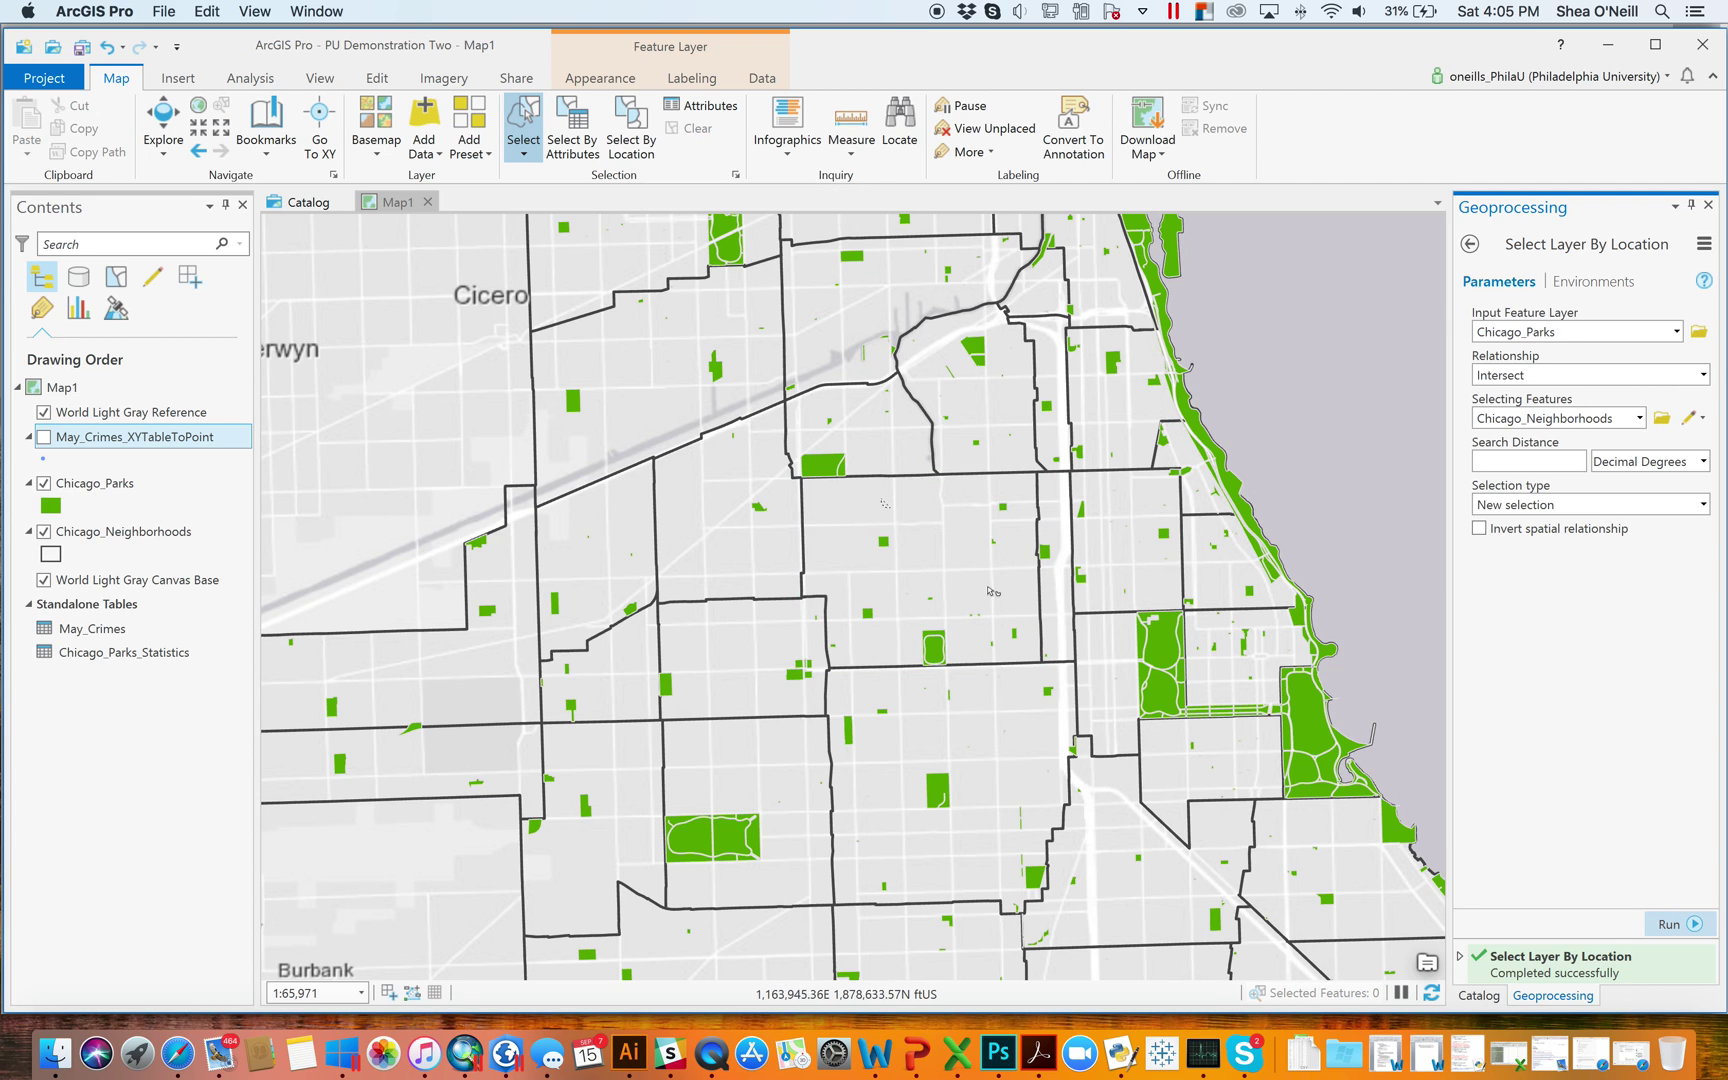
{"action": "left_click", "coordinate": [1668, 925]}
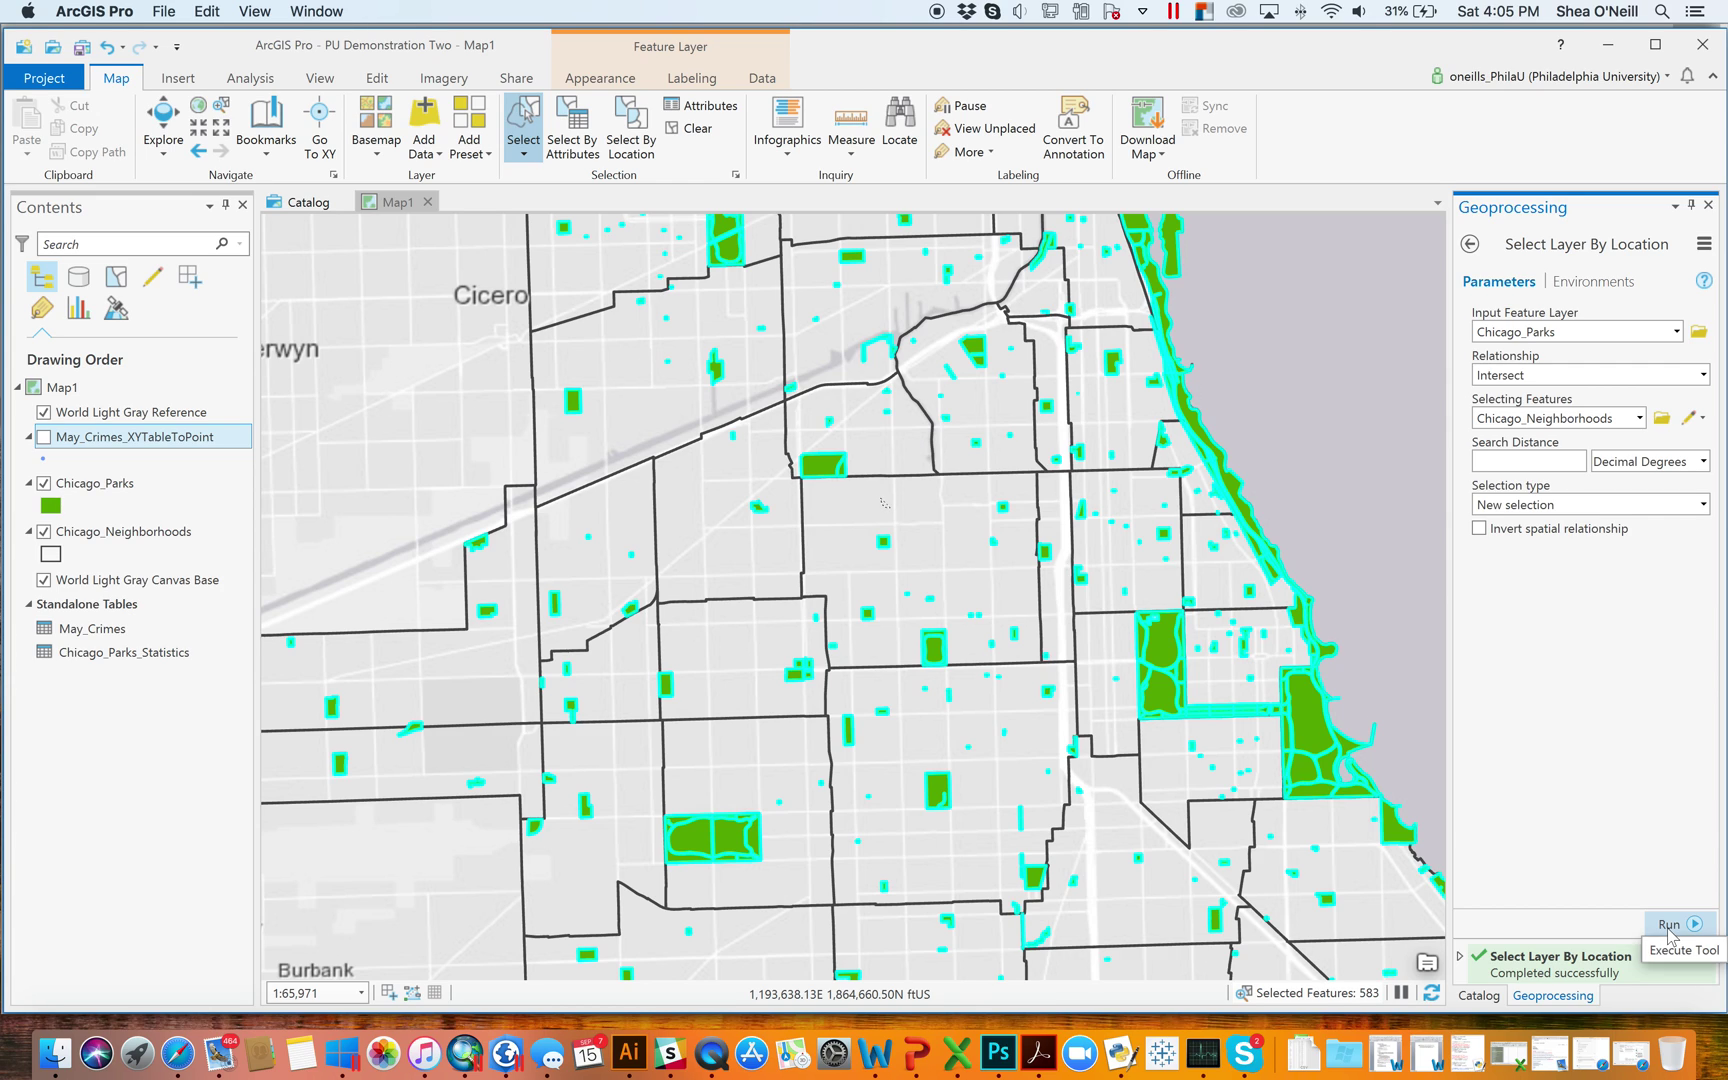
- Lasso the three adjoining neighborhoods around their shared boundary, and rerun the selection of Chicago_Parks that intersect them
{"action": "left_click", "coordinate": [945, 543]}
{"action": "mouse_move", "coordinate": [945, 503]}
{"action": "left_mouse_down"}
{"action": "mouse_move", "coordinate": [955, 470]}
{"action": "mouse_move", "coordinate": [928, 442]}
{"action": "left_mouse_up"}
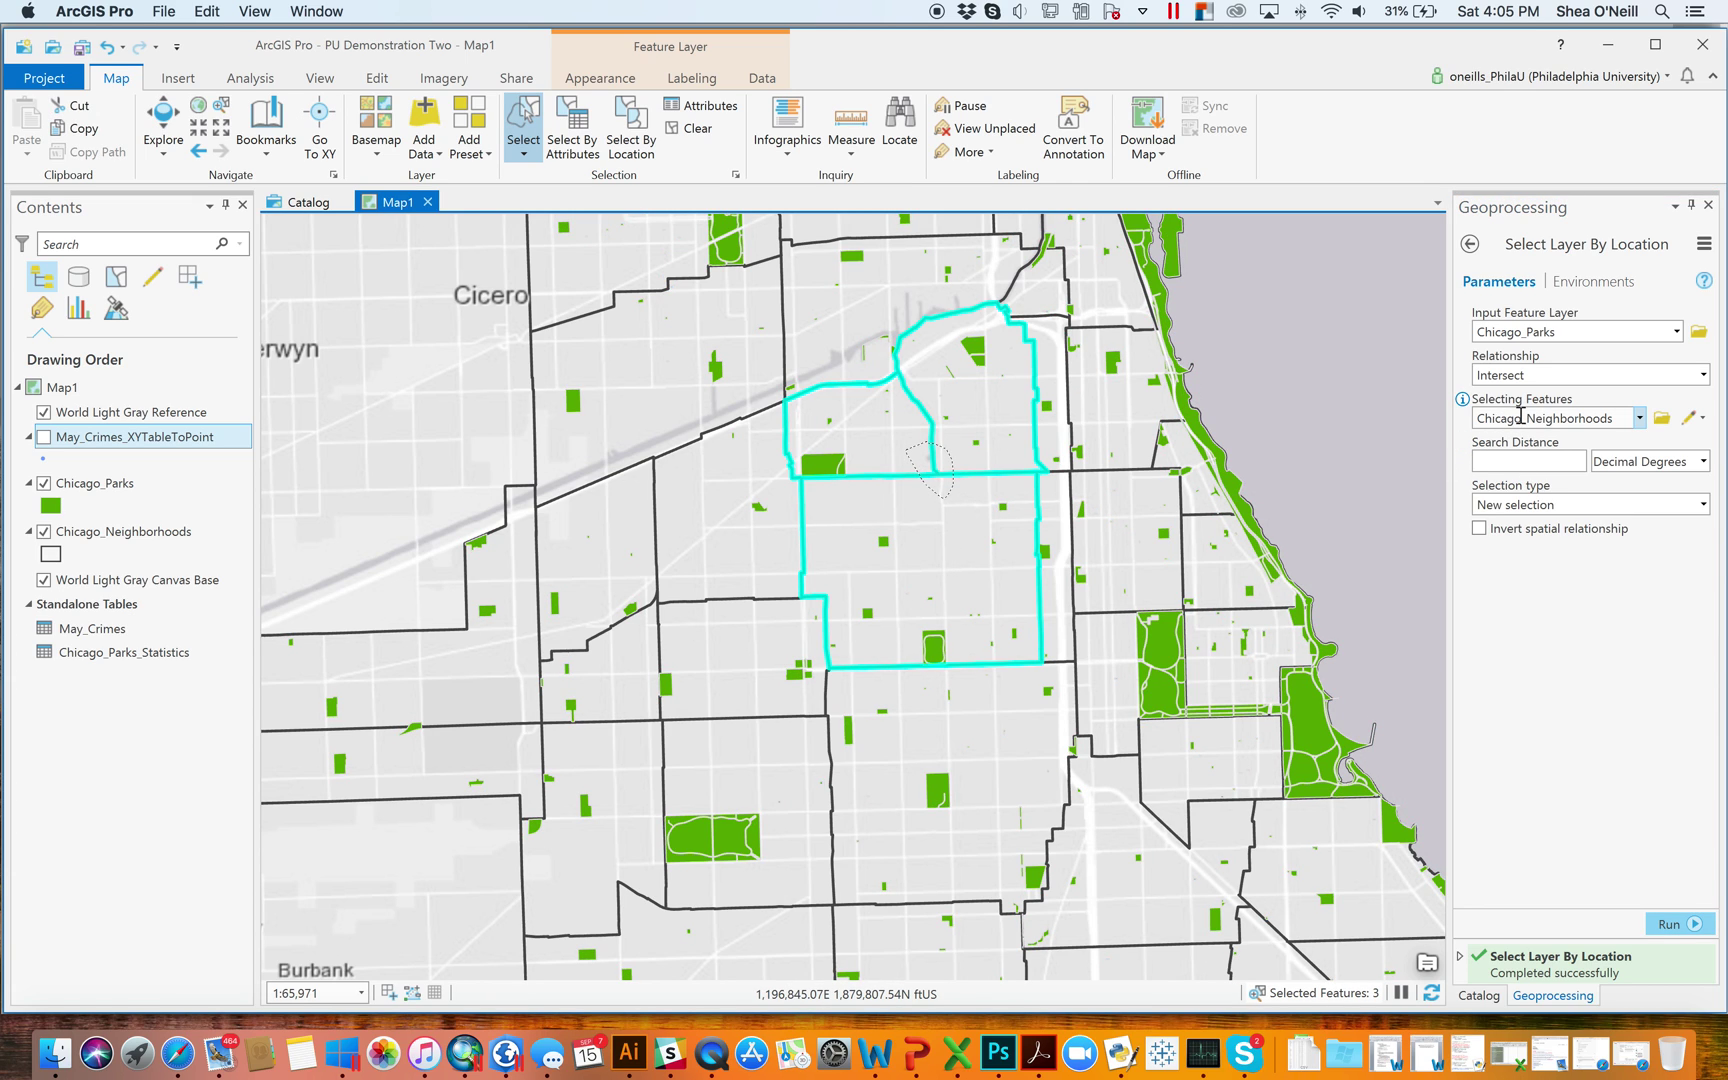
{"action": "left_click", "coordinate": [1669, 922]}
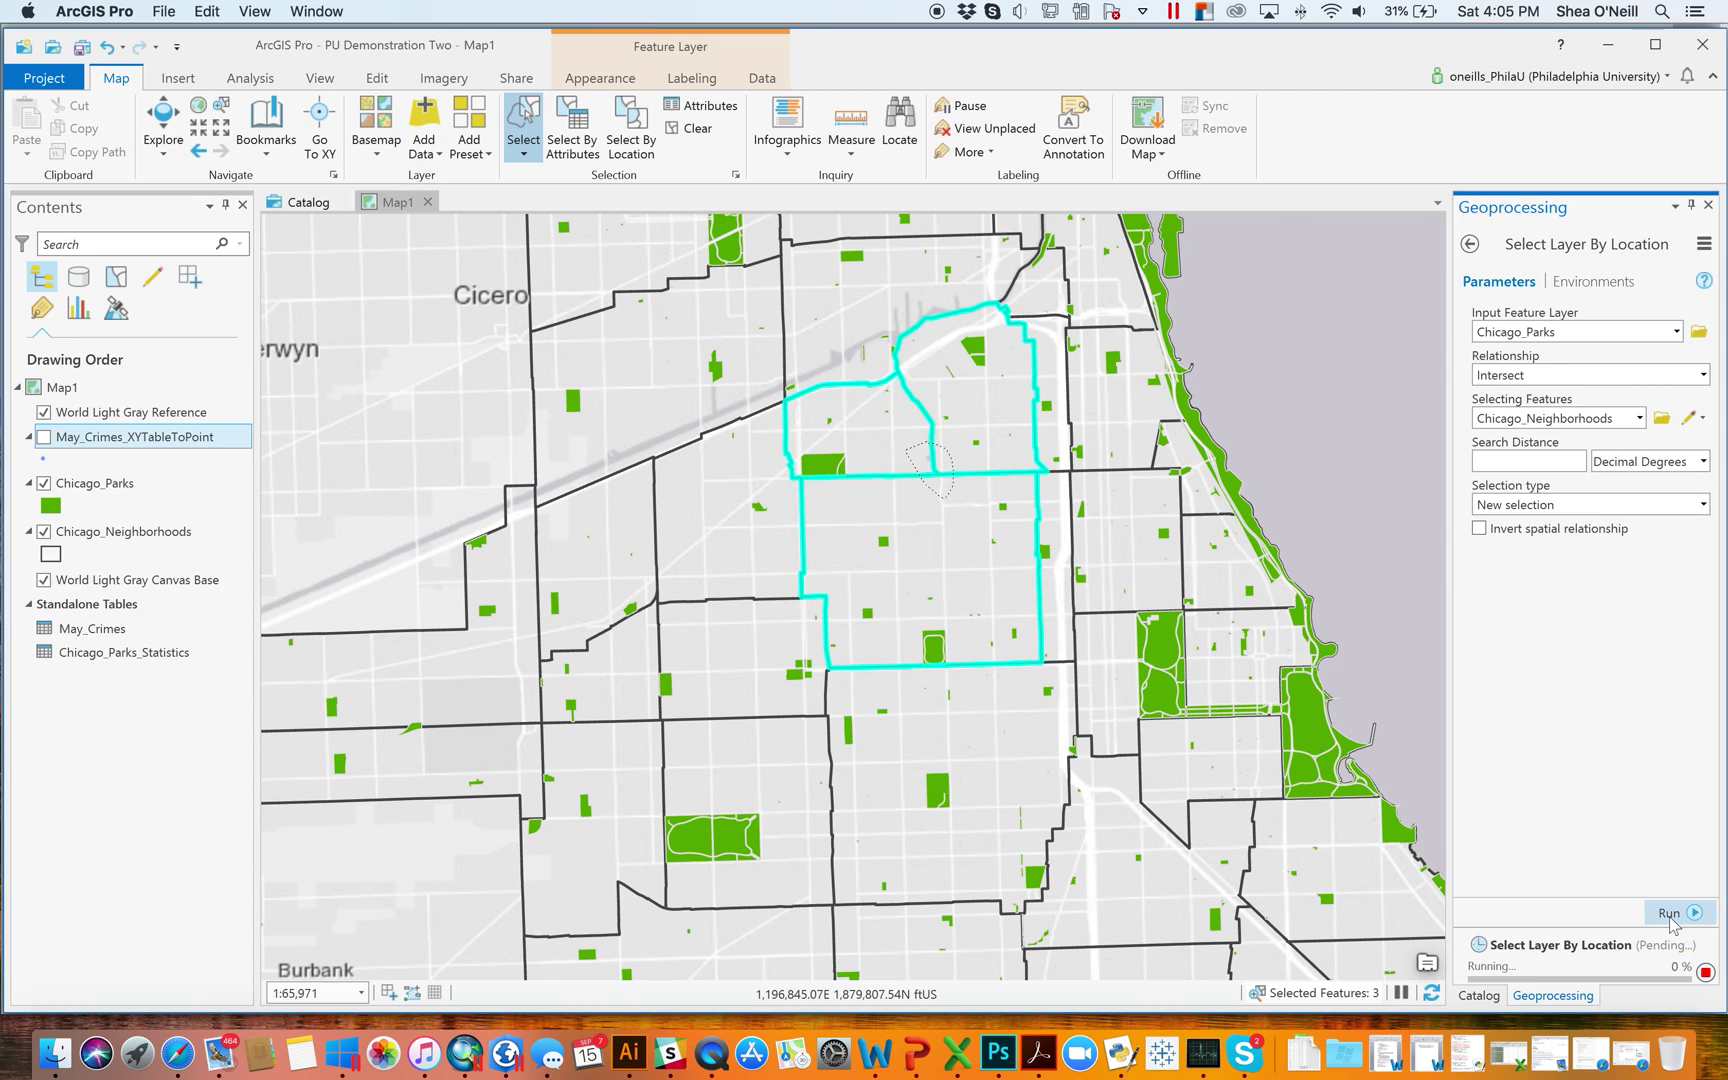